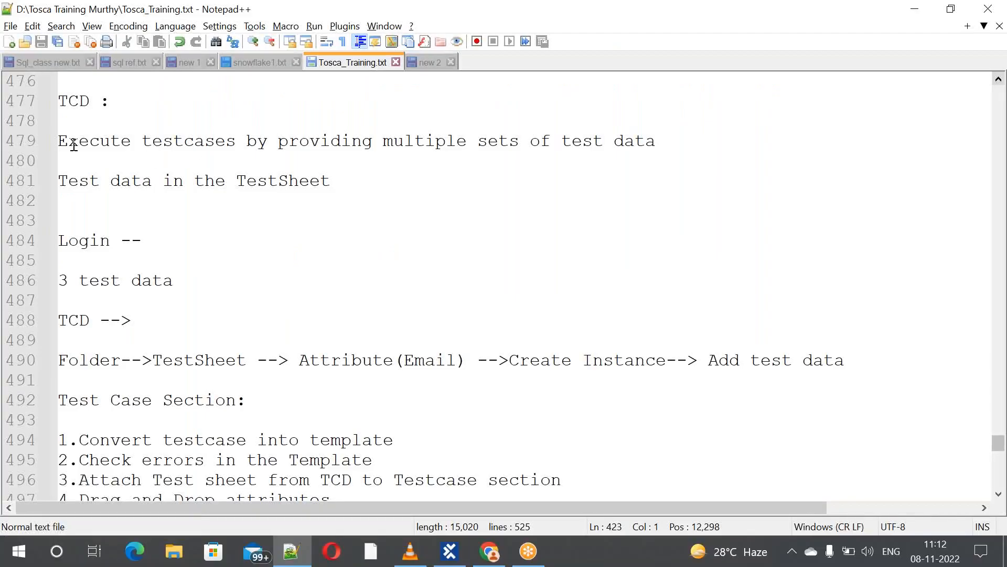
Review the Notepad++ notes, highlighting the multiple-test-data sentence and Folder and Attribute(Email) on line 490
{"action": "left_click_drag", "start_coordinate": [59, 141], "coordinate": [662, 146]}
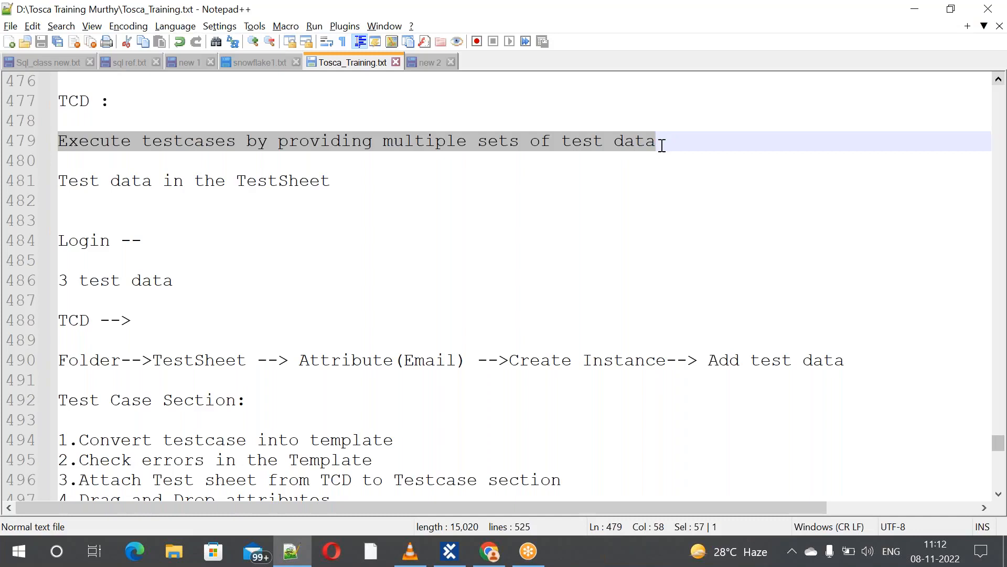
{"action": "left_click", "coordinate": [269, 216]}
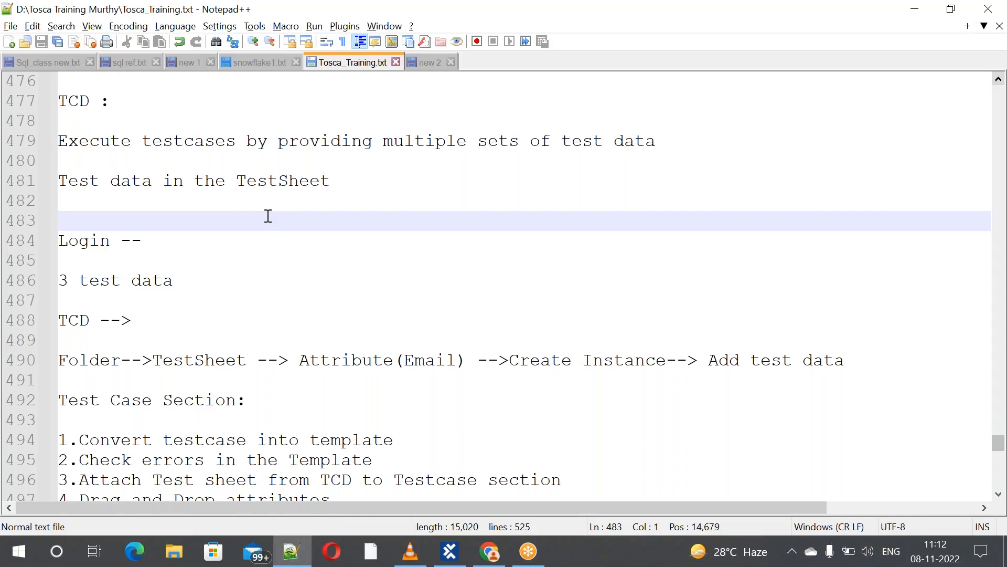
{"action": "key", "text": "Down"}
{"action": "key", "text": "Down"}
{"action": "key", "text": "Down"}
{"action": "key", "text": "Down"}
{"action": "key", "text": "Down"}
{"action": "key", "text": "Down"}
{"action": "key", "text": "Down"}
{"action": "key", "text": "Down"}
{"action": "key", "text": "Down"}
{"action": "key", "text": "Down"}
{"action": "key", "text": "Down"}
{"action": "key", "text": "Down"}
{"action": "key", "text": "Down"}
{"action": "key", "text": "Down"}
{"action": "key", "text": "Down"}
{"action": "key", "text": "Down"}
{"action": "key", "text": "Down"}
{"action": "key", "text": "Down"}
{"action": "key", "text": "Down"}
{"action": "key", "text": "Down"}
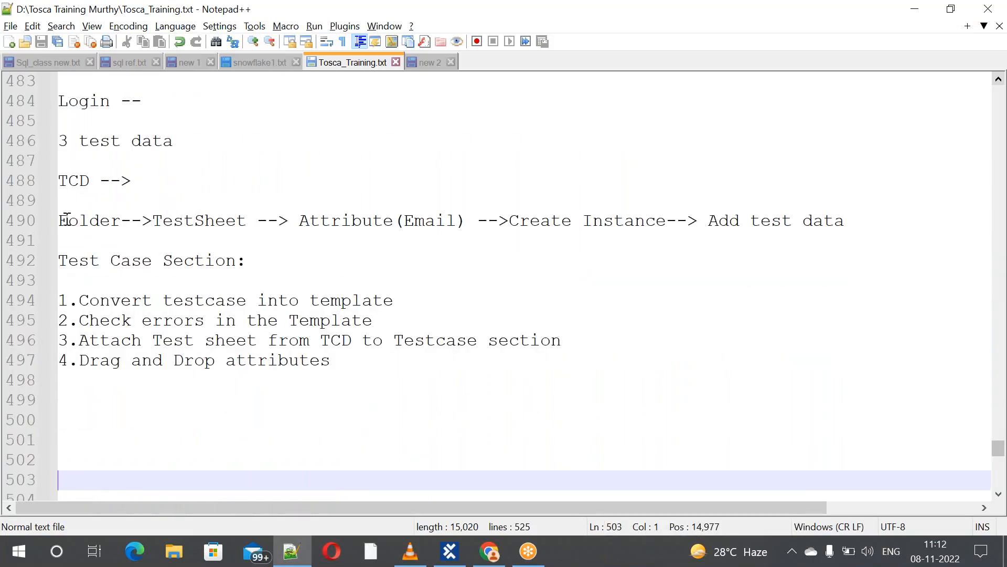
{"action": "left_click_drag", "start_coordinate": [61, 220], "coordinate": [246, 221]}
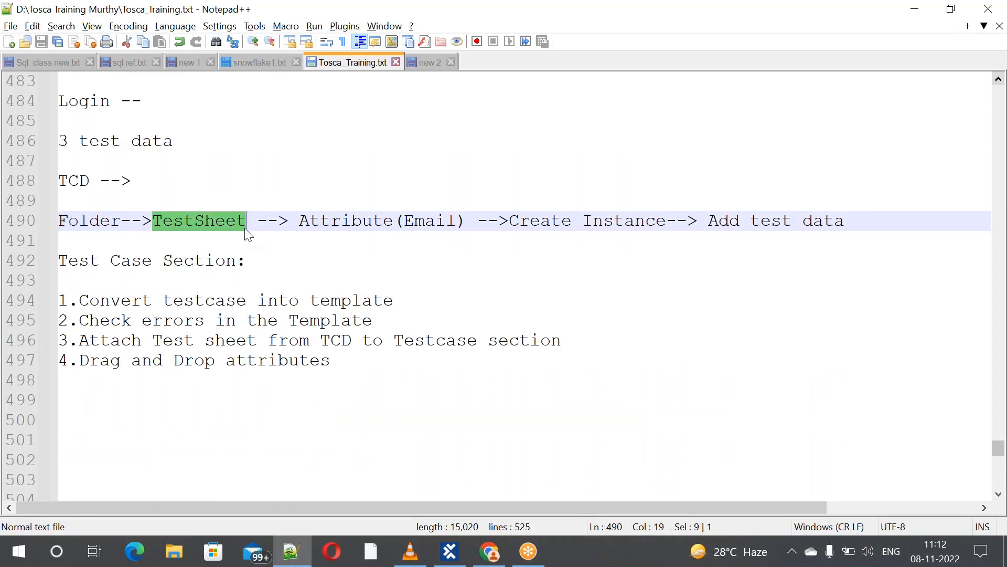
{"action": "left_click_drag", "start_coordinate": [301, 221], "coordinate": [892, 225]}
{"action": "left_click", "coordinate": [753, 313]}
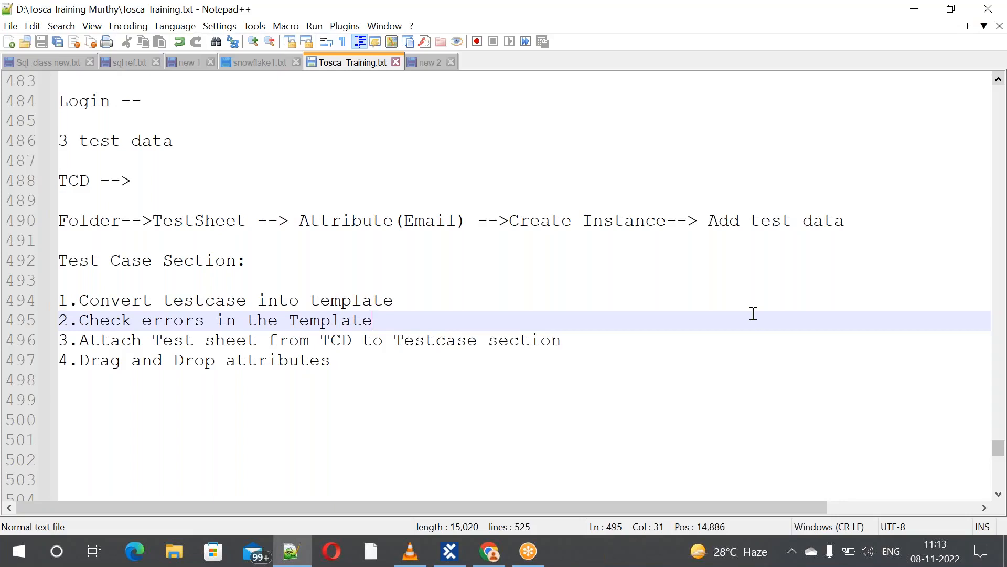
Create a new folder named TCD3 under TestCases in Tosca Commander
{"action": "key", "text": "alt+Tab"}
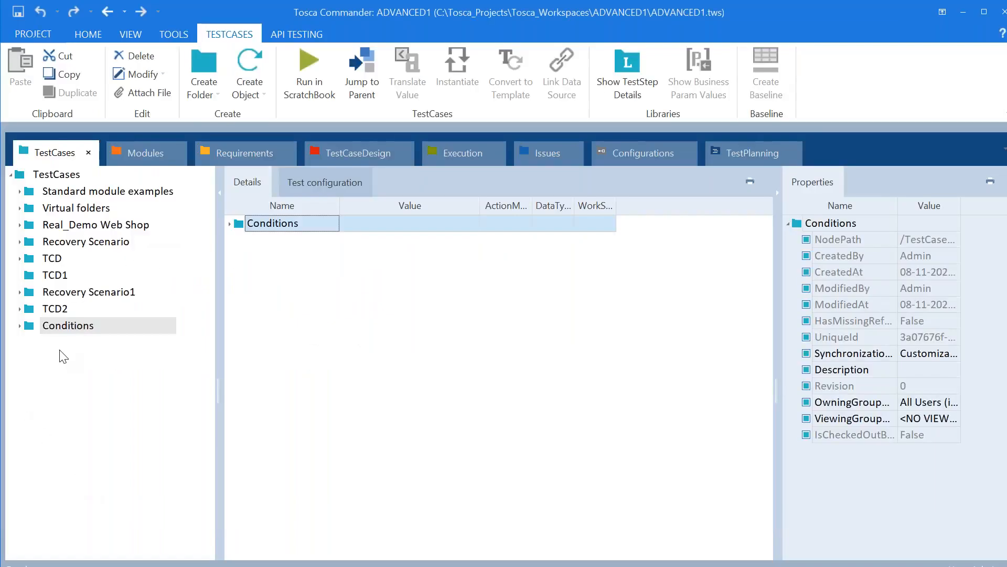
{"action": "right_click", "coordinate": [62, 362]}
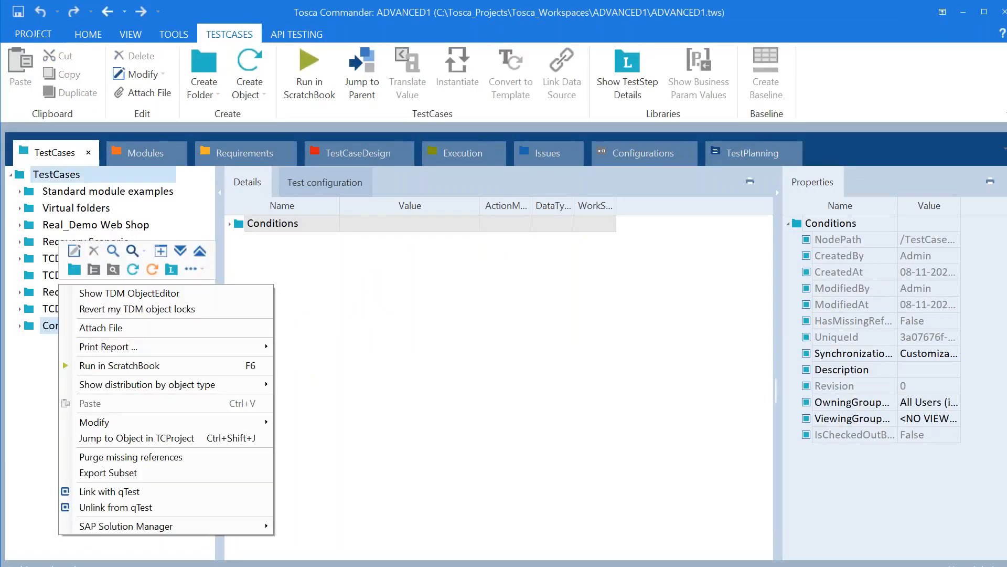
{"action": "left_click", "coordinate": [74, 269]}
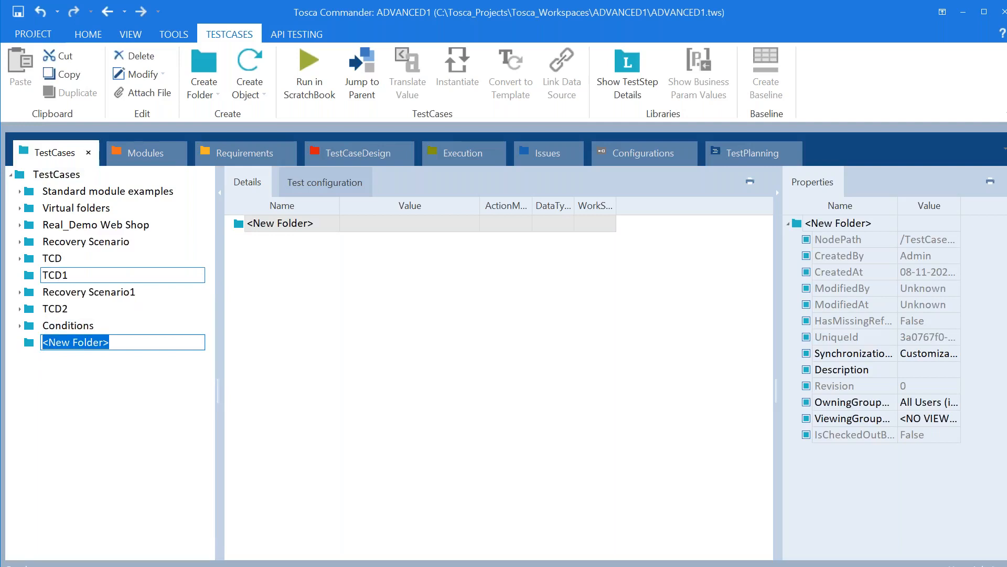
{"action": "type", "text": "TC"}
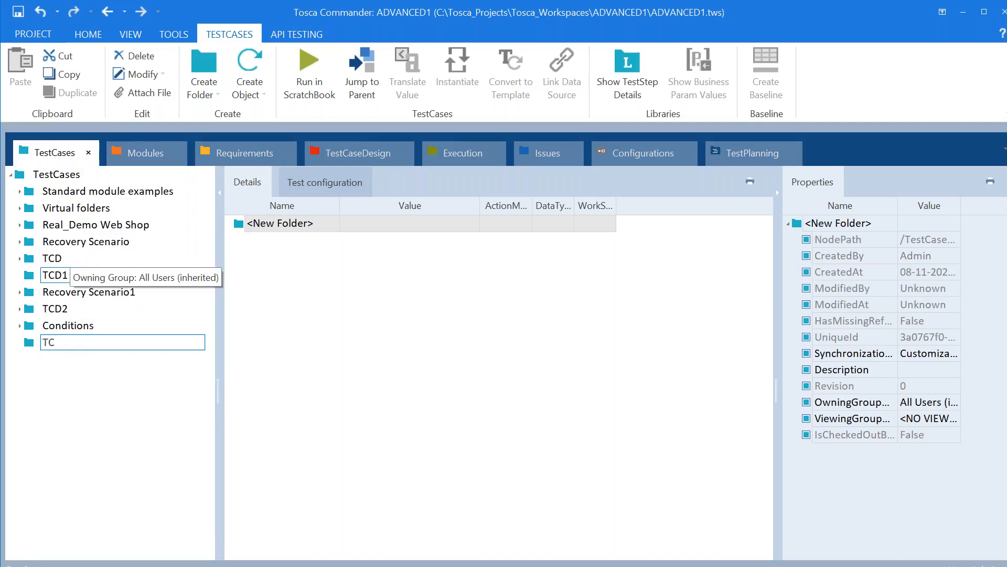
{"action": "type", "text": "D3"}
{"action": "key", "text": "Return"}
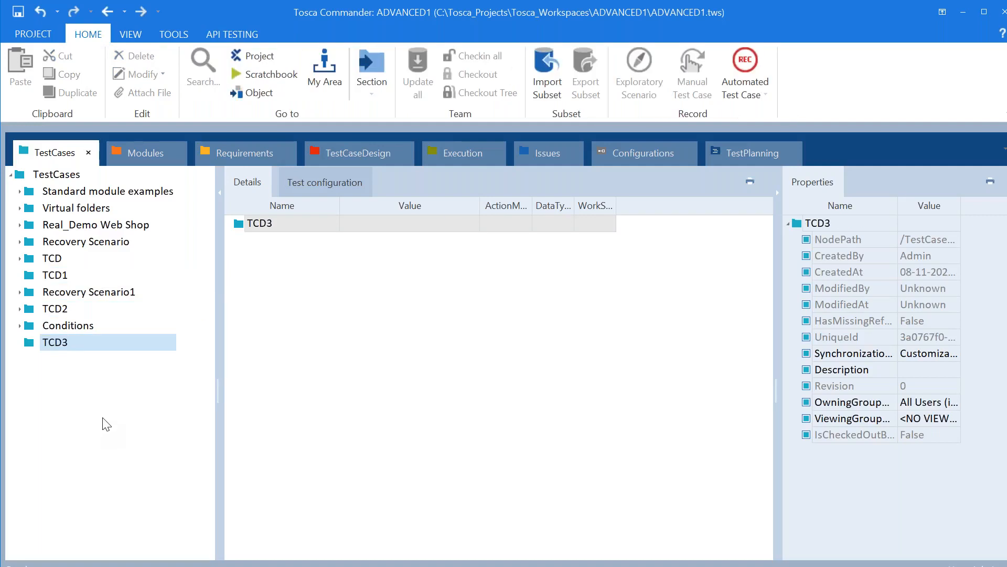
Create a TCD3 folder in the TestCaseDesign section and select it
{"action": "left_click", "coordinate": [373, 158]}
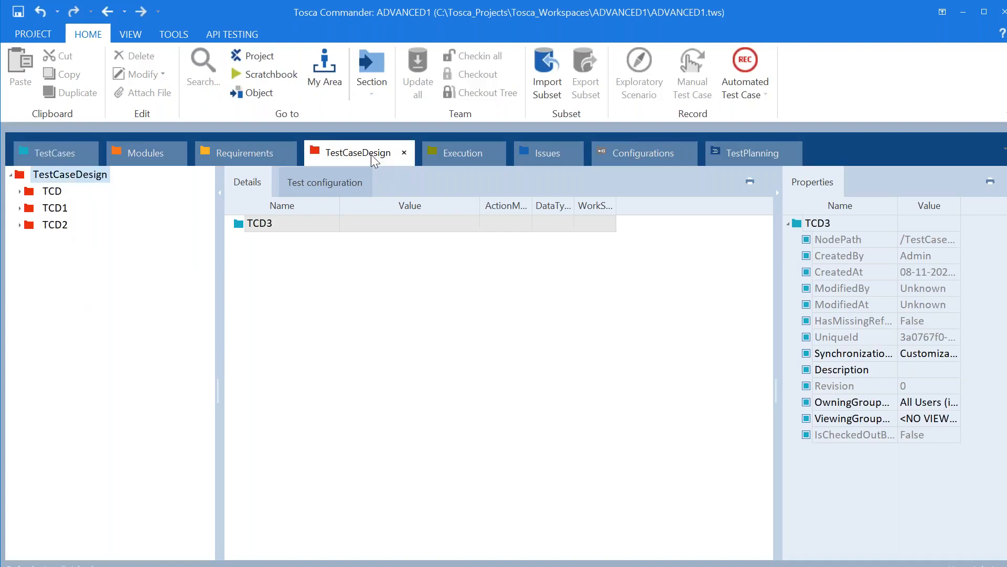
{"action": "right_click", "coordinate": [50, 263]}
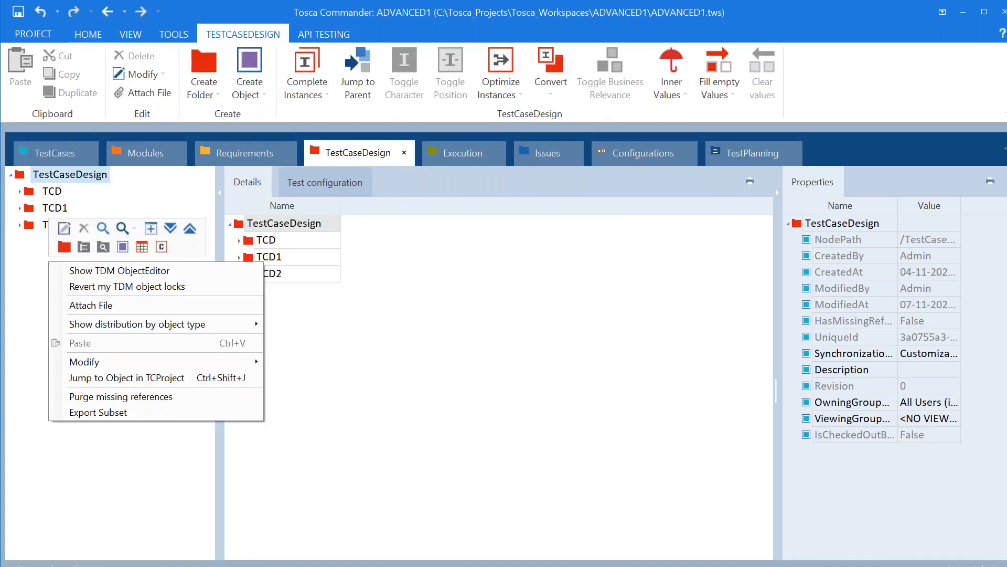
{"action": "left_click", "coordinate": [64, 247]}
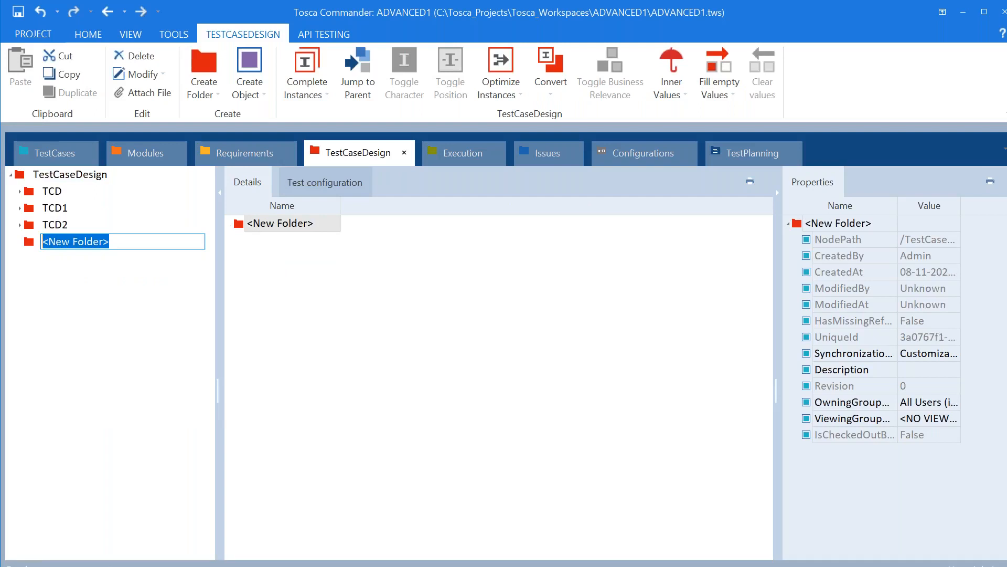
{"action": "type", "text": "TCD3"}
{"action": "left_click", "coordinate": [355, 359]}
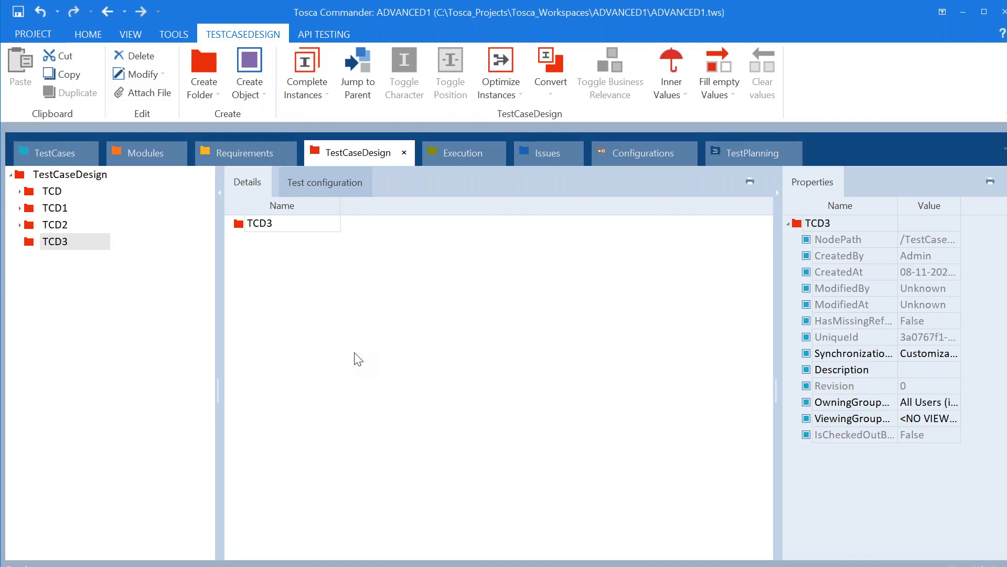
{"action": "left_click", "coordinate": [63, 241]}
Create a TestSheet with its default name in TCD3 and add an Email attribute to it
{"action": "right_click", "coordinate": [63, 239]}
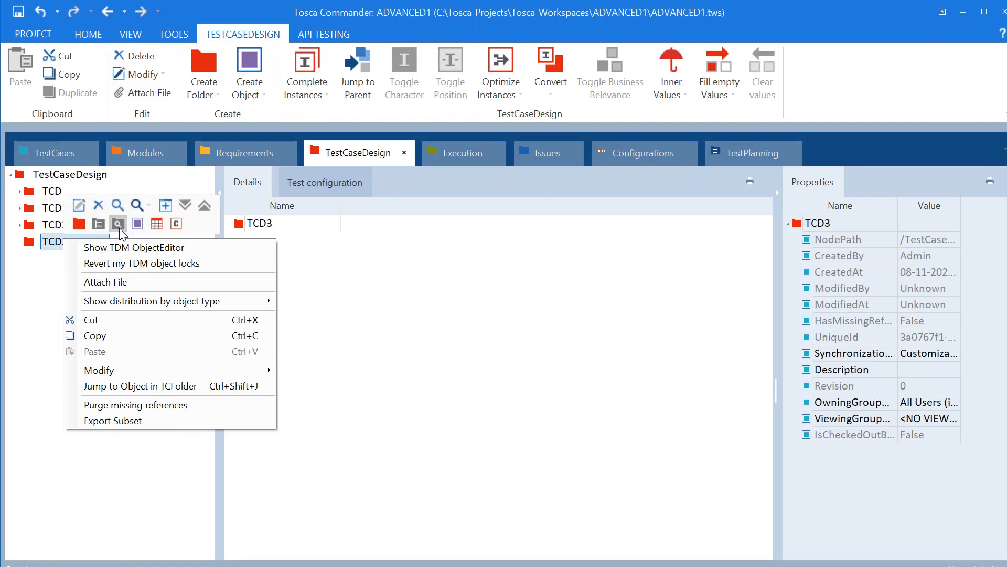
{"action": "left_click", "coordinate": [151, 225]}
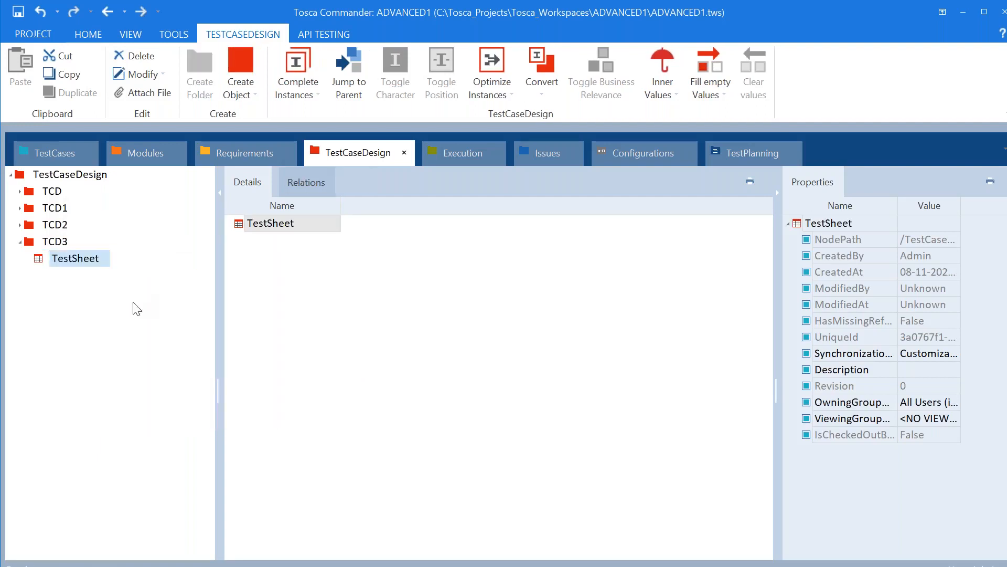
{"action": "key", "text": "Return"}
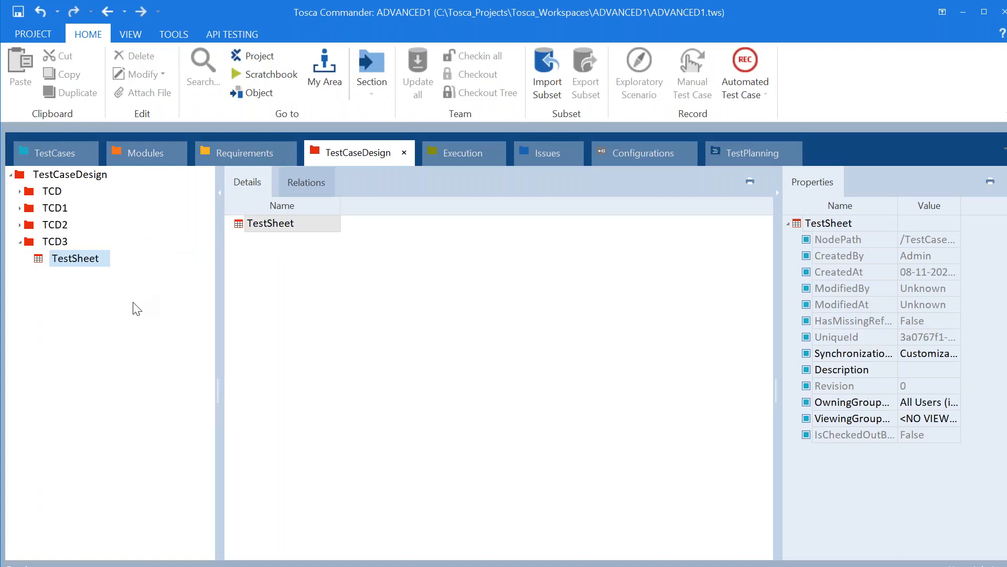
{"action": "left_click", "coordinate": [79, 260]}
{"action": "right_click", "coordinate": [82, 264]}
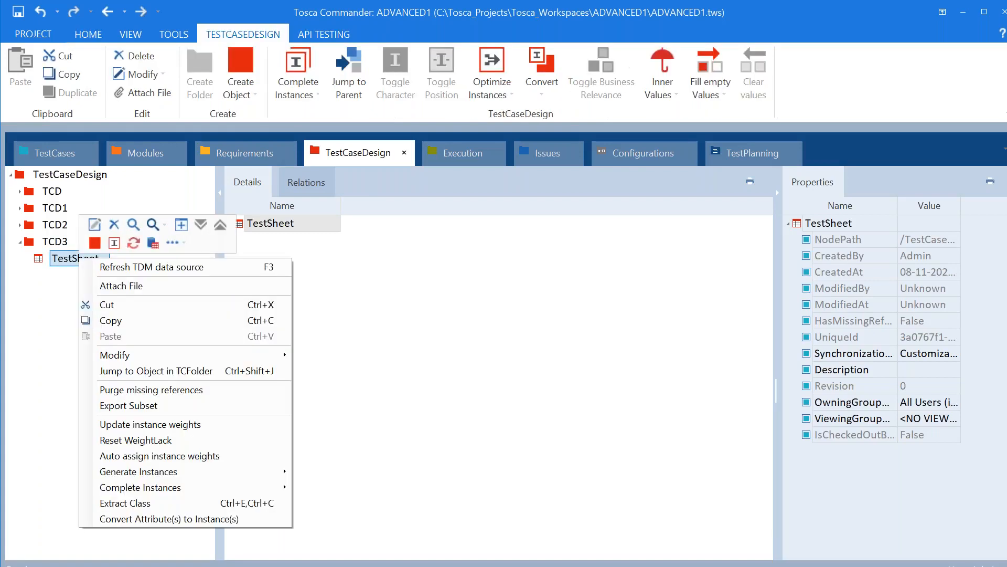
{"action": "left_click", "coordinate": [93, 251]}
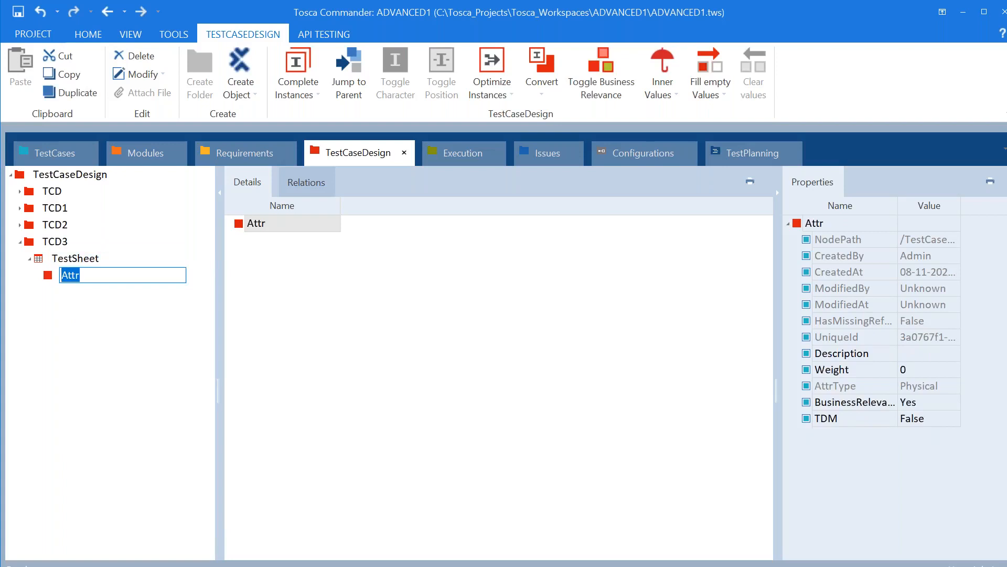
{"action": "type", "text": "Email"}
{"action": "left_click", "coordinate": [390, 417]}
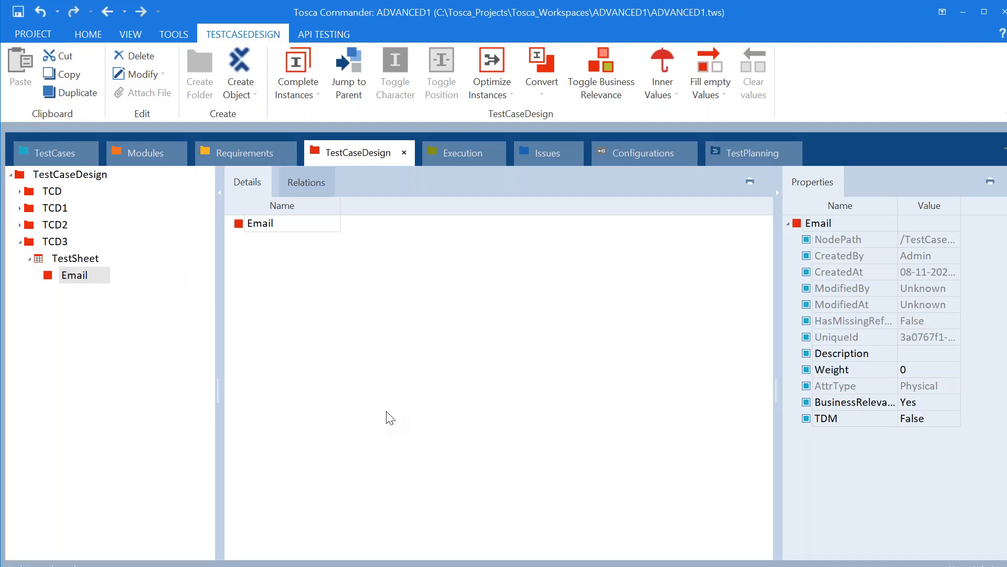
Create an instance for Email, expand its Instances, then delete the Email attribute
{"action": "left_click", "coordinate": [84, 278]}
{"action": "right_click", "coordinate": [255, 226]}
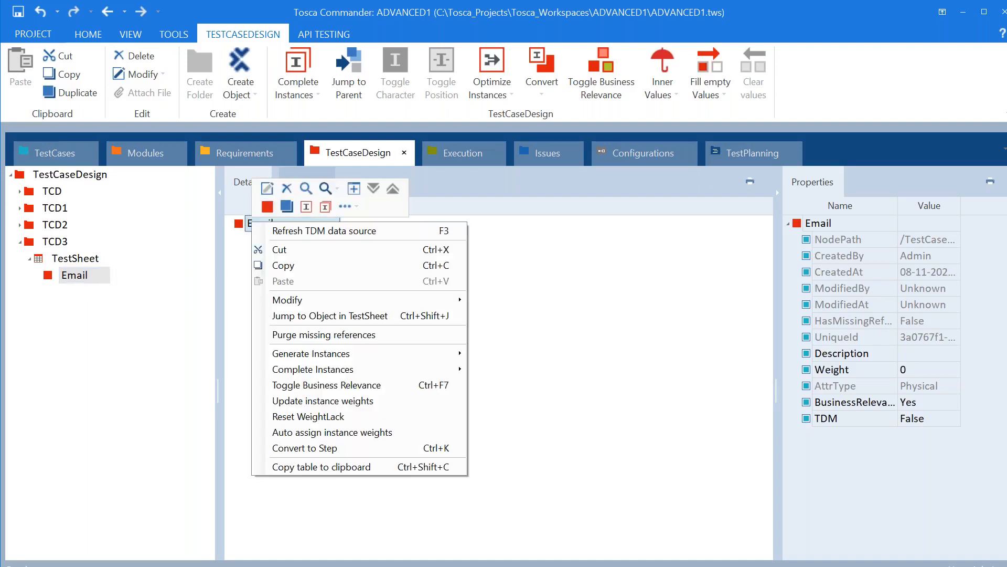
{"action": "left_click", "coordinate": [306, 207]}
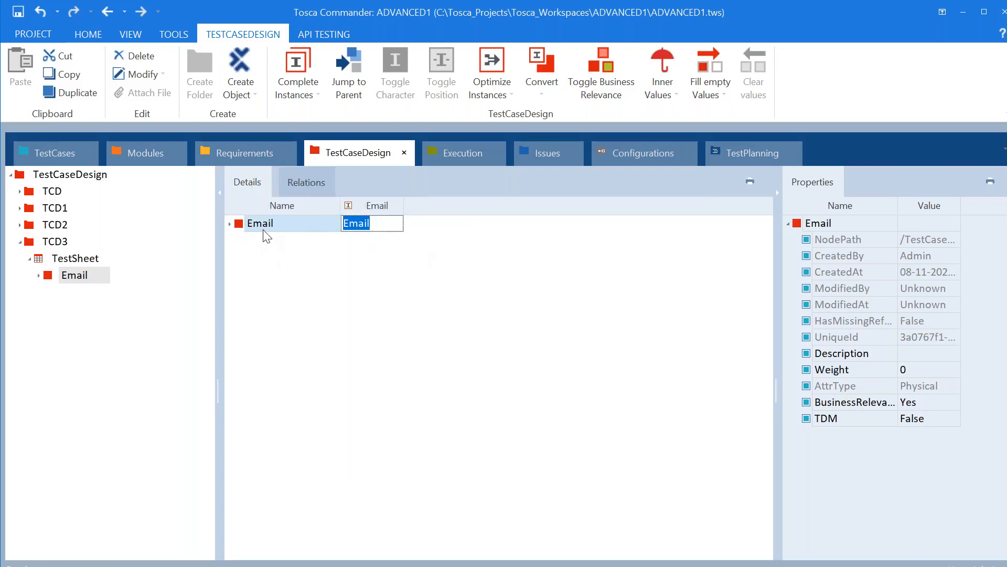
{"action": "left_click", "coordinate": [231, 224]}
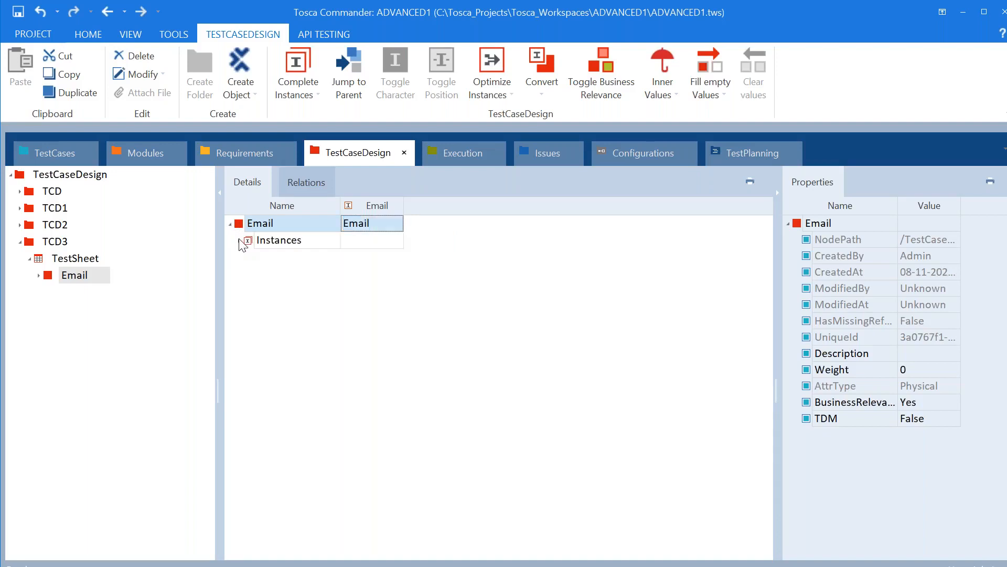
{"action": "left_click", "coordinate": [240, 240]}
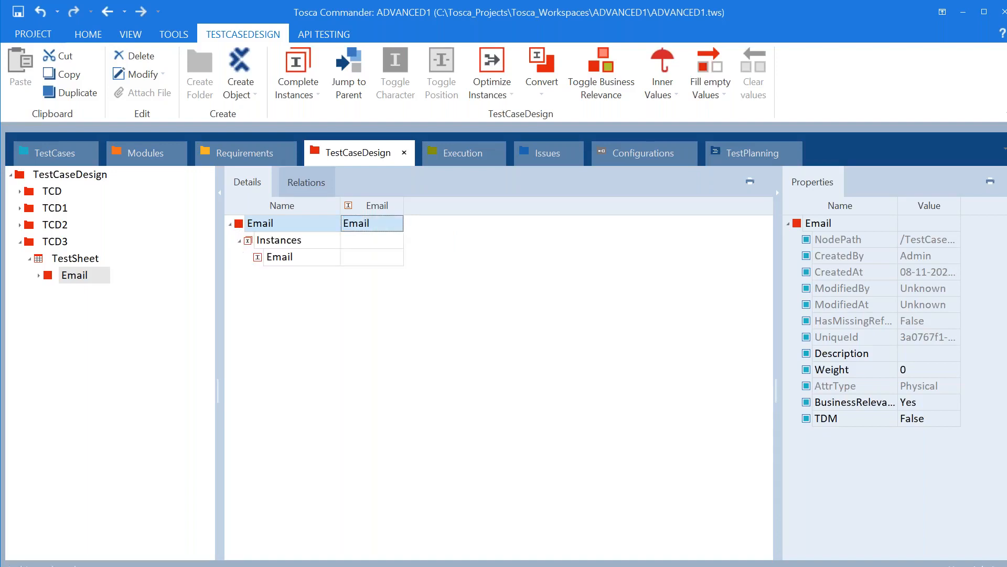
{"action": "left_click", "coordinate": [282, 258]}
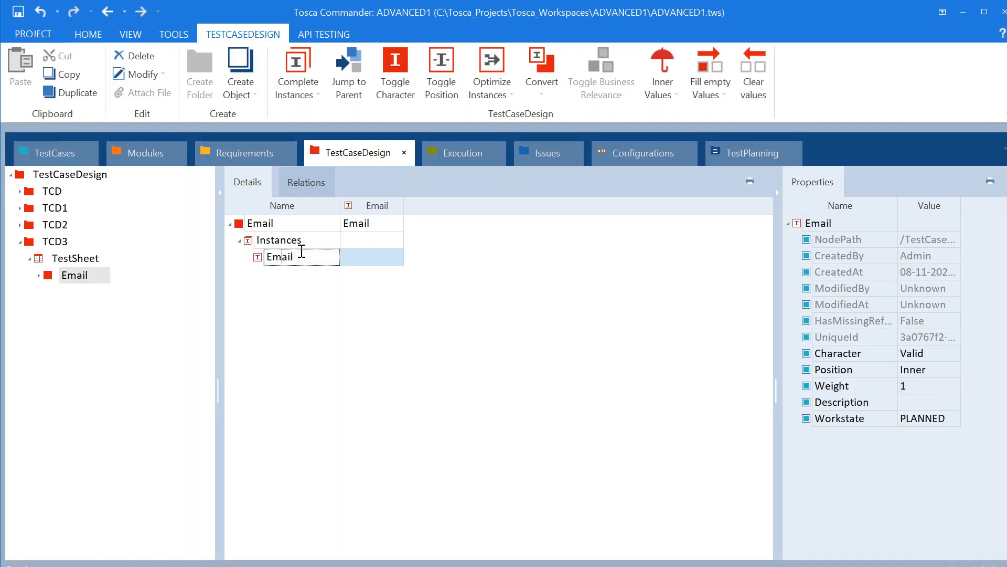
{"action": "right_click", "coordinate": [51, 278]}
{"action": "left_click", "coordinate": [85, 237]}
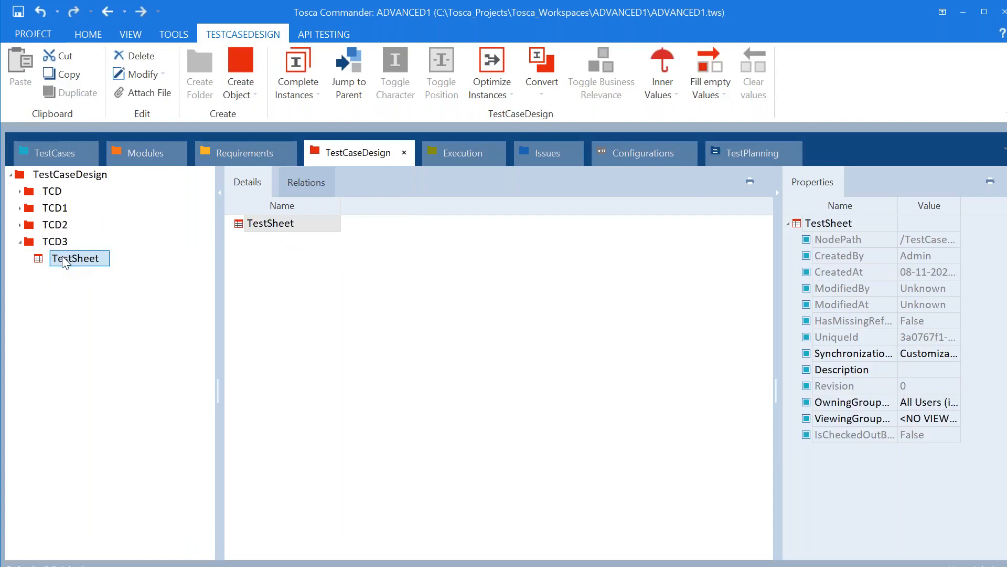
Add a new Email attribute to the TestSheet, create an instance for it, and expand its instances
{"action": "right_click", "coordinate": [64, 261]}
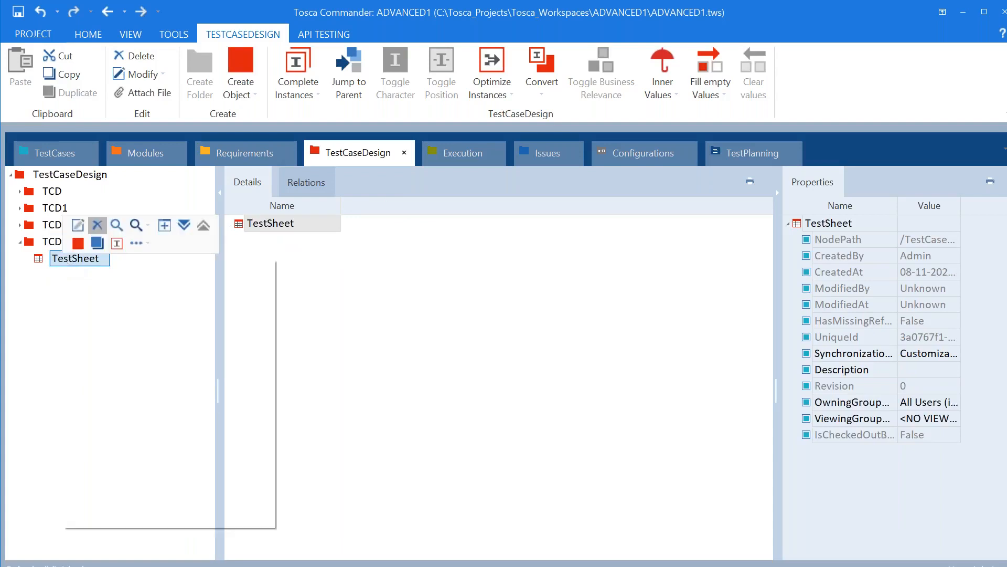
{"action": "left_click", "coordinate": [78, 243]}
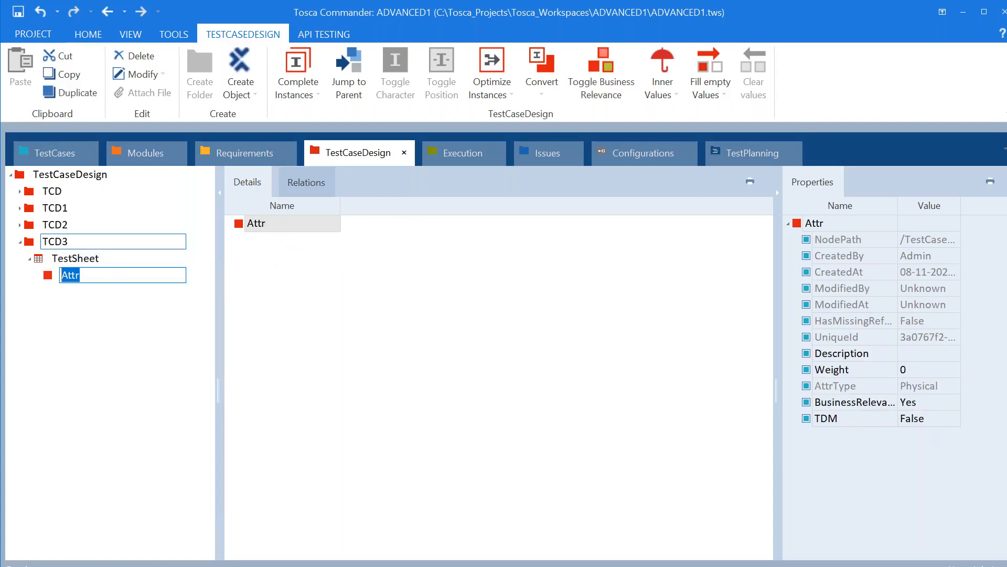
{"action": "type", "text": "Em"}
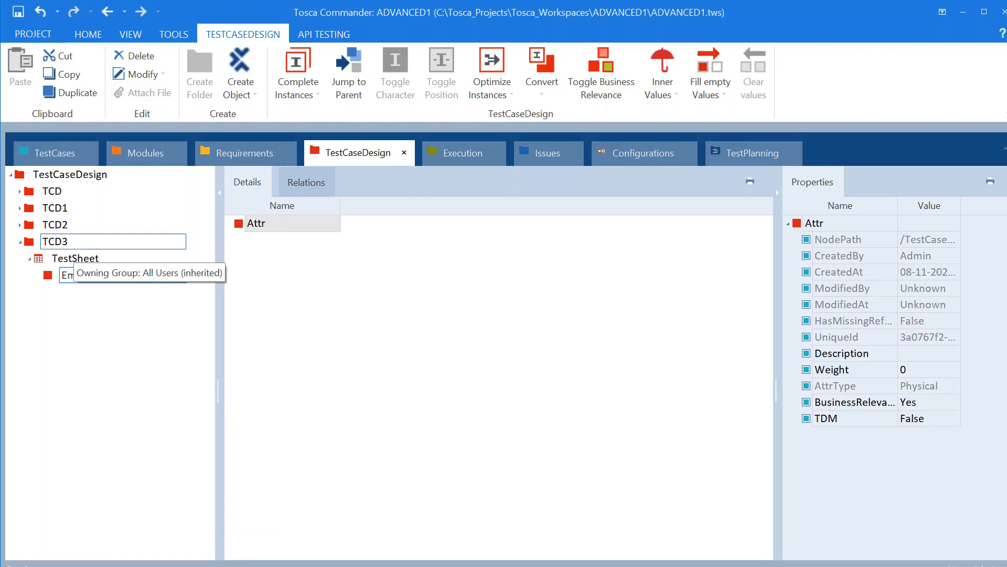
{"action": "type", "text": "ail"}
{"action": "key", "text": "Return"}
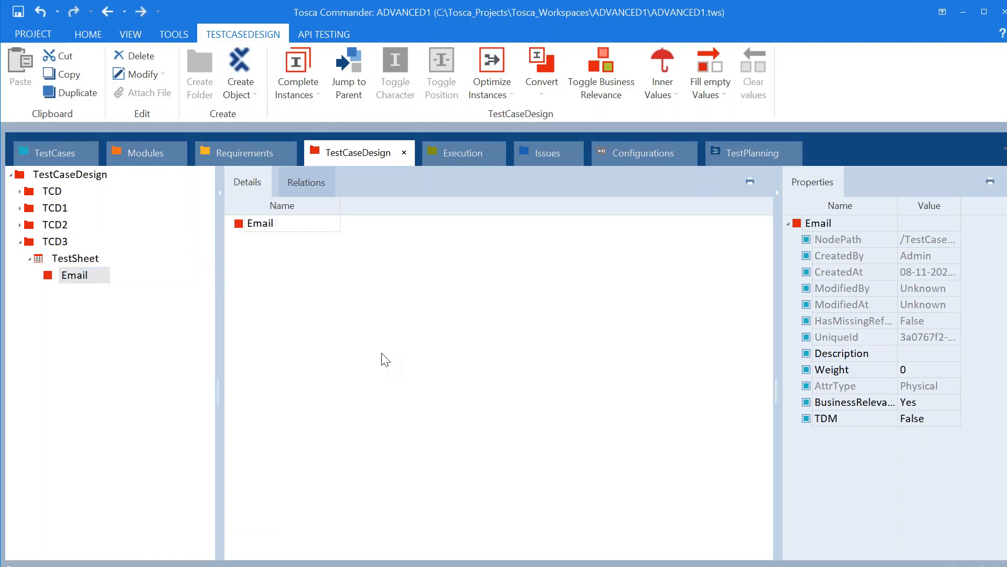
{"action": "left_click", "coordinate": [79, 279]}
{"action": "right_click", "coordinate": [77, 281]}
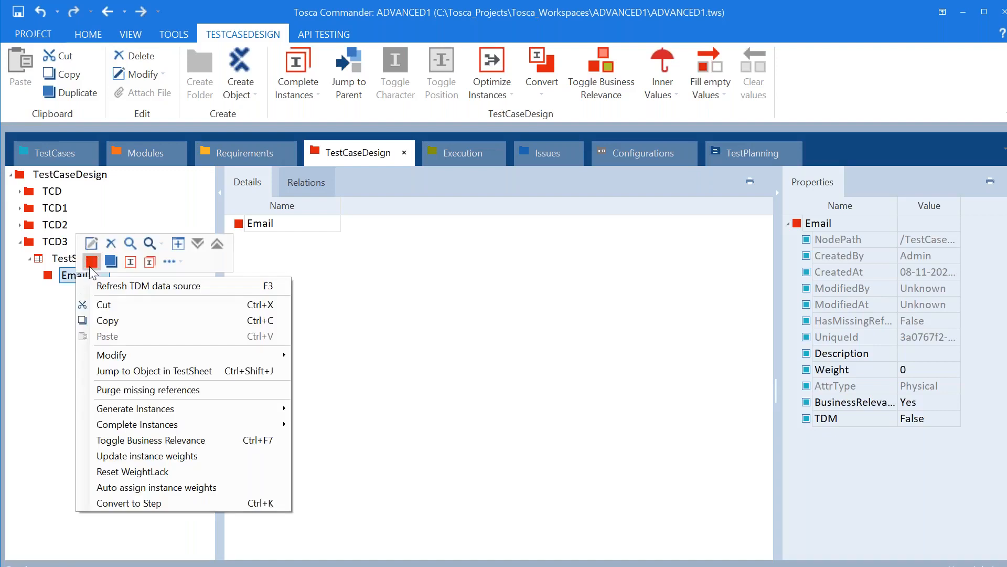
{"action": "left_click", "coordinate": [130, 263]}
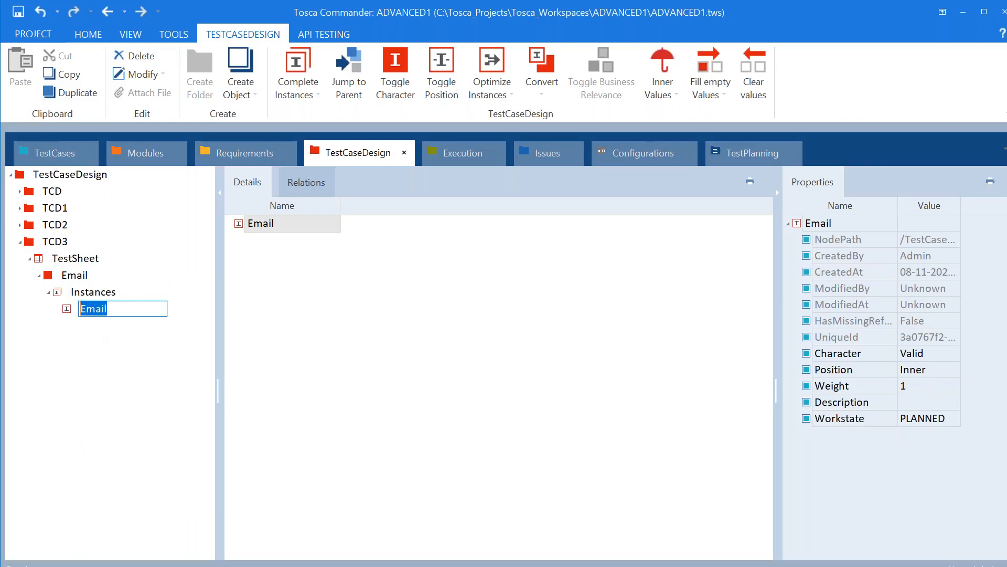
{"action": "left_click", "coordinate": [76, 278]}
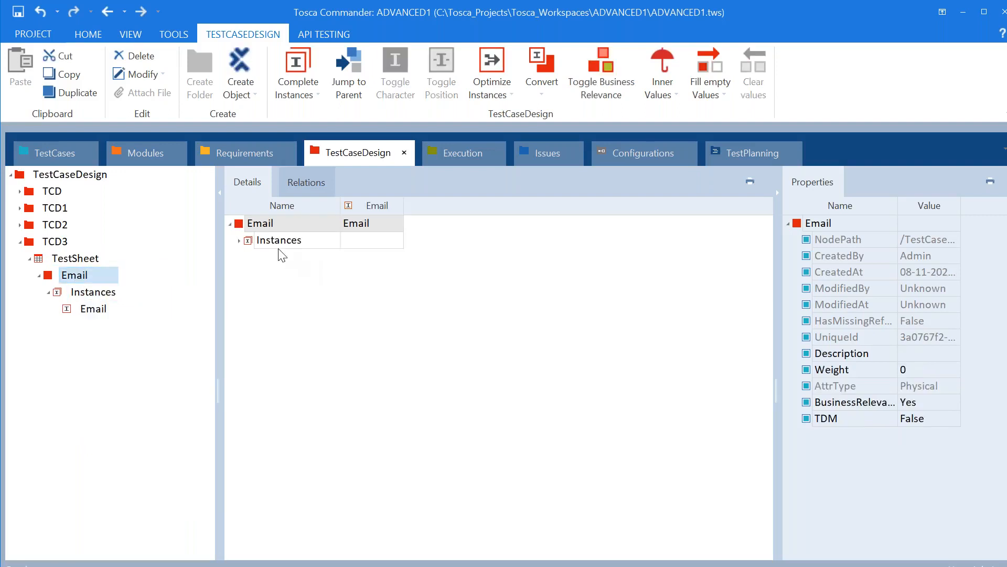
{"action": "left_click", "coordinate": [240, 242]}
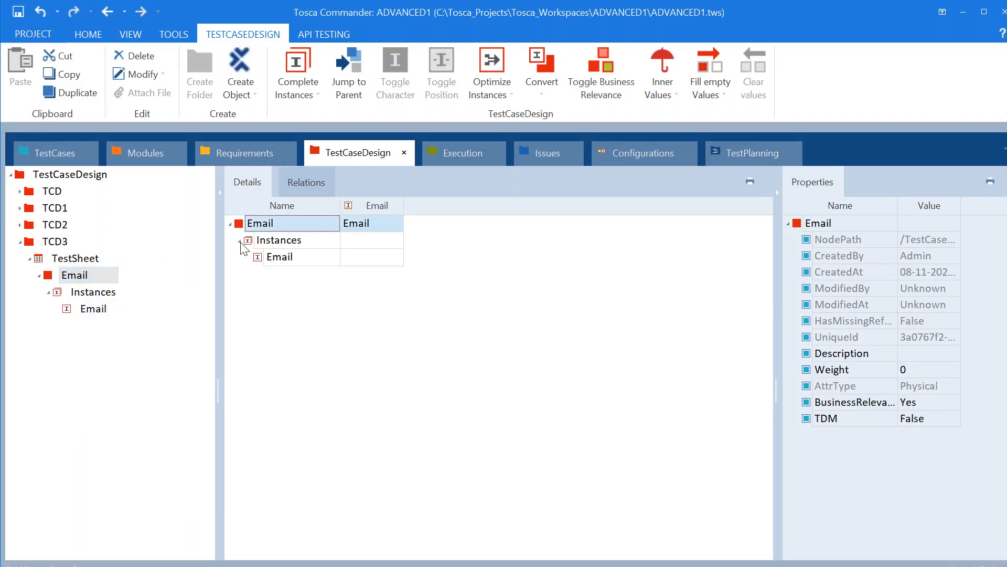
Rename the new Email instance to a company e-mail address and widen the Name column
{"action": "double_click", "coordinate": [310, 263]}
{"action": "key", "text": "BackSpace"}
{"action": "key", "text": "BackSpace"}
{"action": "key", "text": "BackSpace"}
{"action": "key", "text": "BackSpace"}
{"action": "key", "text": "BackSpace"}
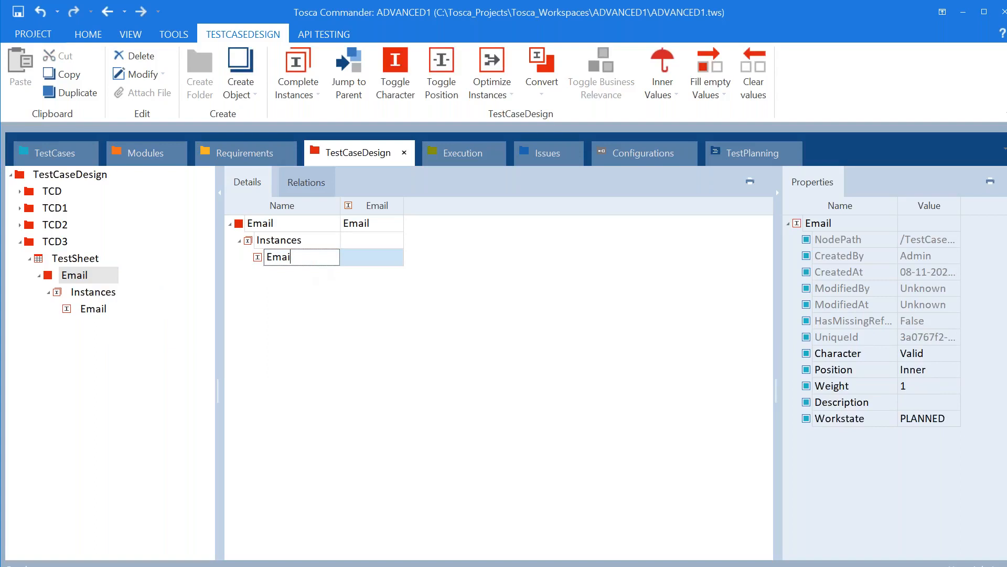
{"action": "key", "text": "ctrl+a"}
{"action": "type", "text": "m"}
{"action": "key", "text": "BackSpace"}
{"action": "key", "text": "BackSpace"}
{"action": "key", "text": "BackSpace"}
{"action": "key", "text": "BackSpace"}
{"action": "key", "text": "BackSpace"}
{"action": "left_click_drag", "start_coordinate": [338, 208], "coordinate": [402, 208]}
{"action": "left_click", "coordinate": [258, 342]}
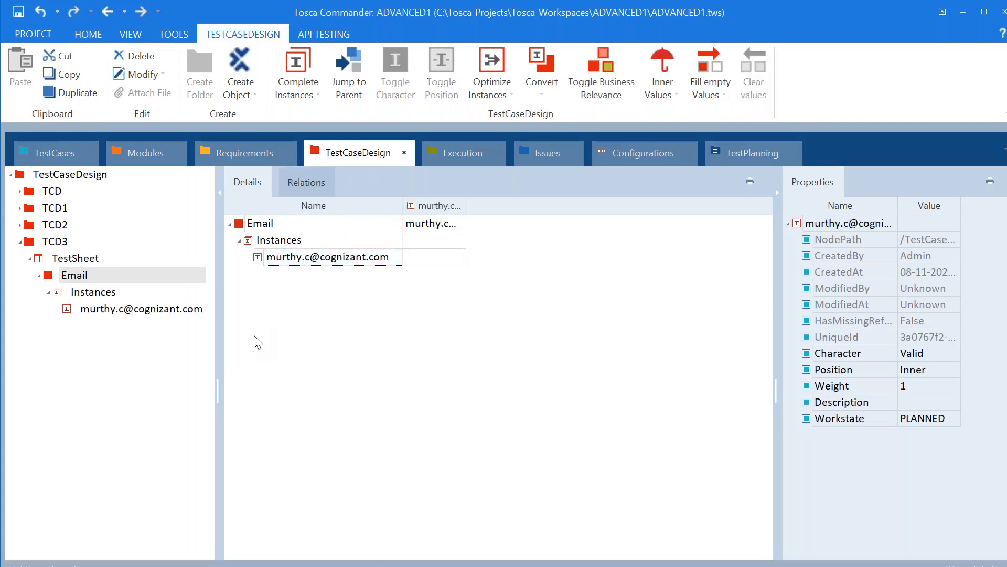
Add a second Email instance and name it with a personal outlook.com e-mail address
{"action": "right_click", "coordinate": [241, 227]}
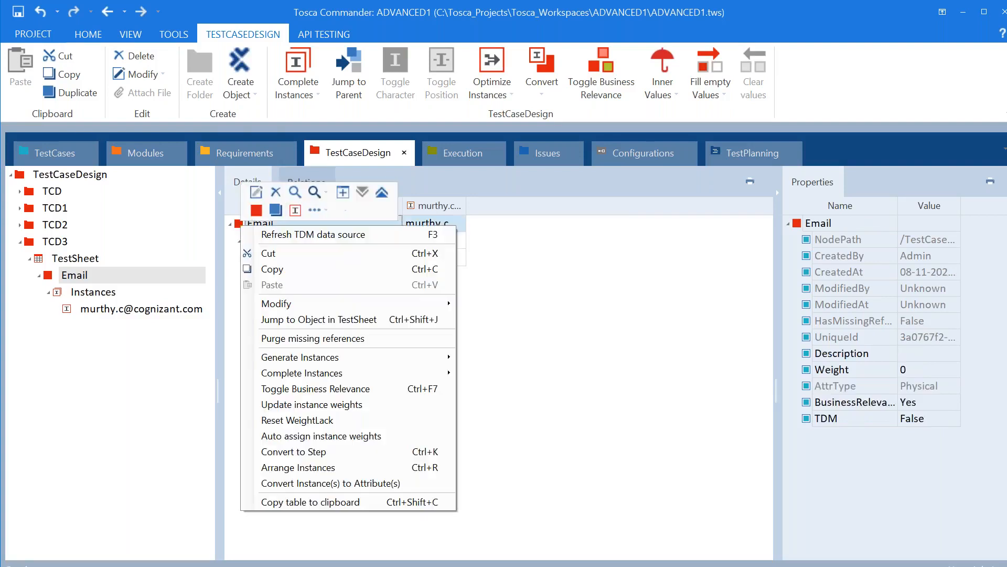
{"action": "left_click", "coordinate": [295, 210]}
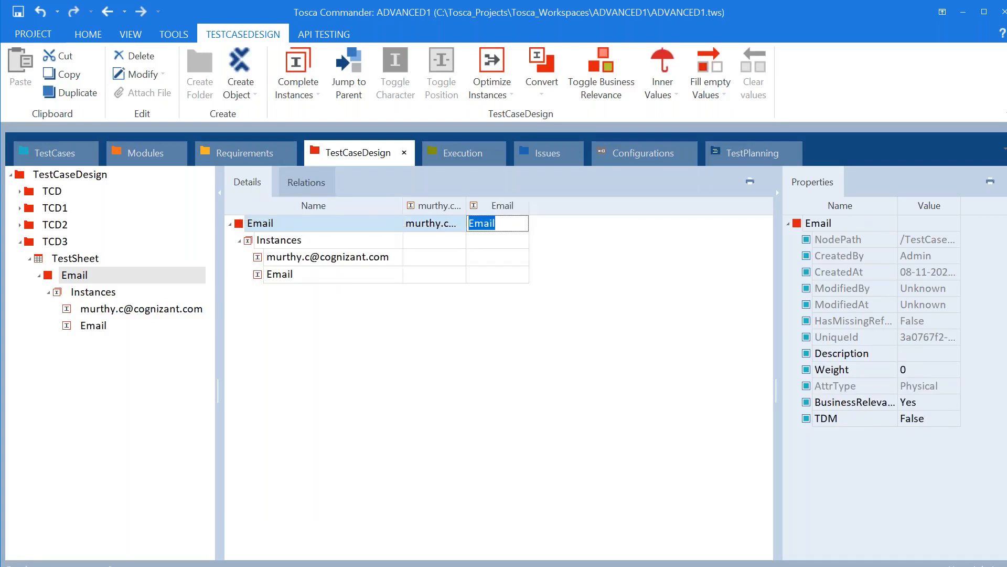
{"action": "type", "text": "murthy"}
{"action": "key", "text": "ctrl+z"}
{"action": "key", "text": "ctrl+z"}
{"action": "left_click", "coordinate": [258, 279]}
{"action": "left_click", "coordinate": [320, 276]}
{"action": "left_click", "coordinate": [319, 271]}
{"action": "key", "text": "BackSpace"}
{"action": "key", "text": "BackSpace"}
{"action": "key", "text": "BackSpace"}
{"action": "key", "text": "BackSpace"}
{"action": "key", "text": "BackSpace"}
{"action": "key", "text": "BackSpace"}
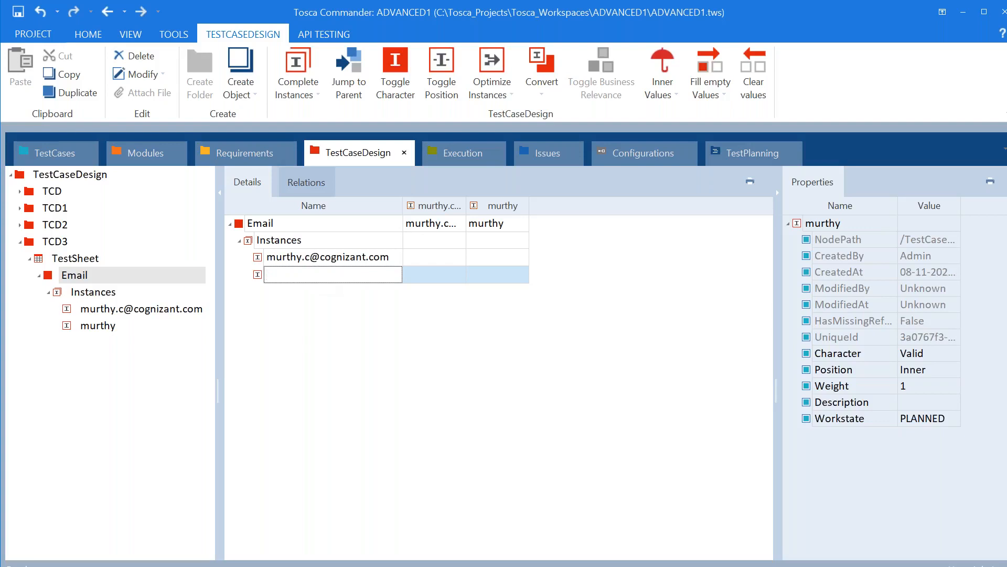
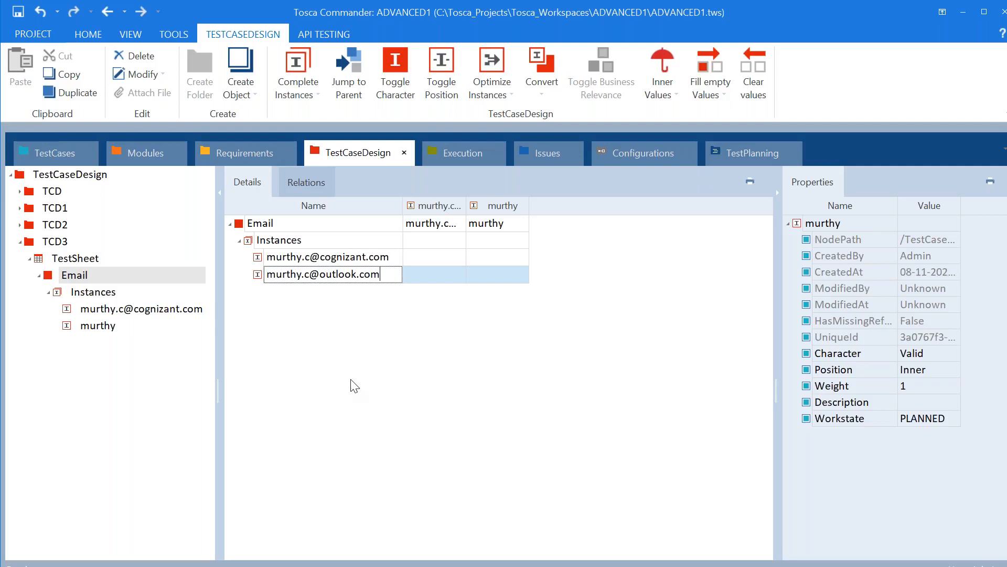
{"action": "left_click", "coordinate": [79, 259]}
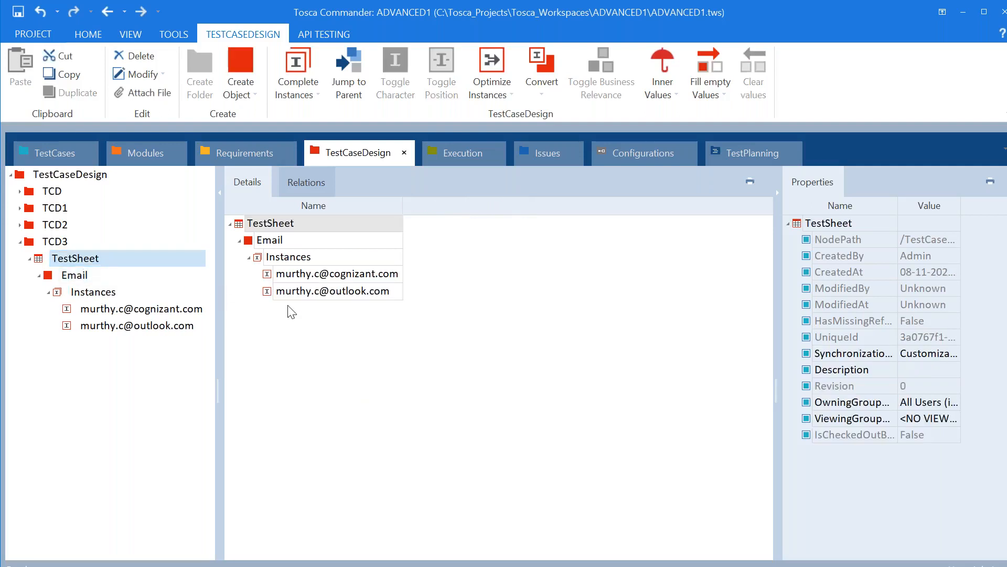
Add a third Email instance named with another outlook.com e-mail address
{"action": "right_click", "coordinate": [248, 241]}
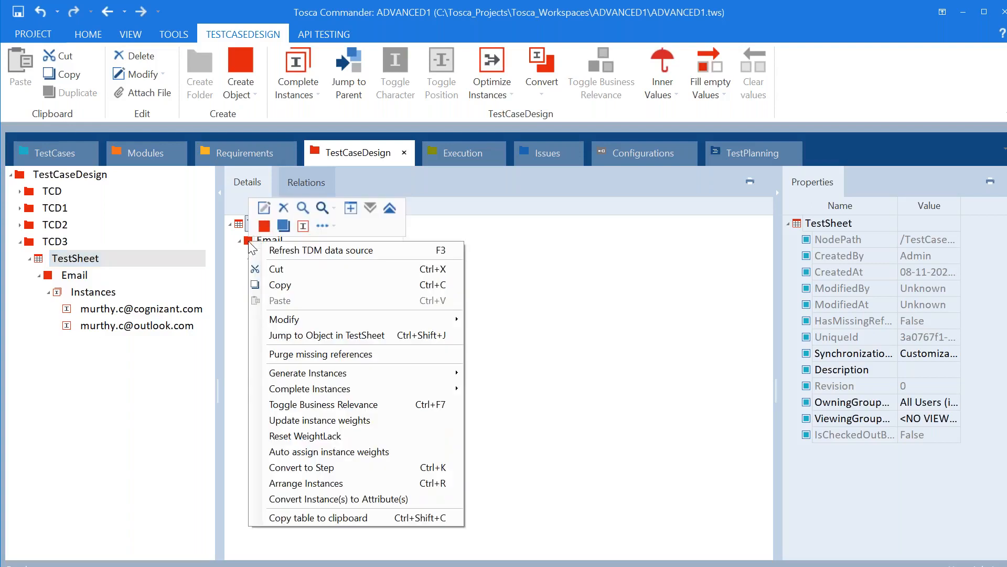
{"action": "left_click", "coordinate": [303, 226]}
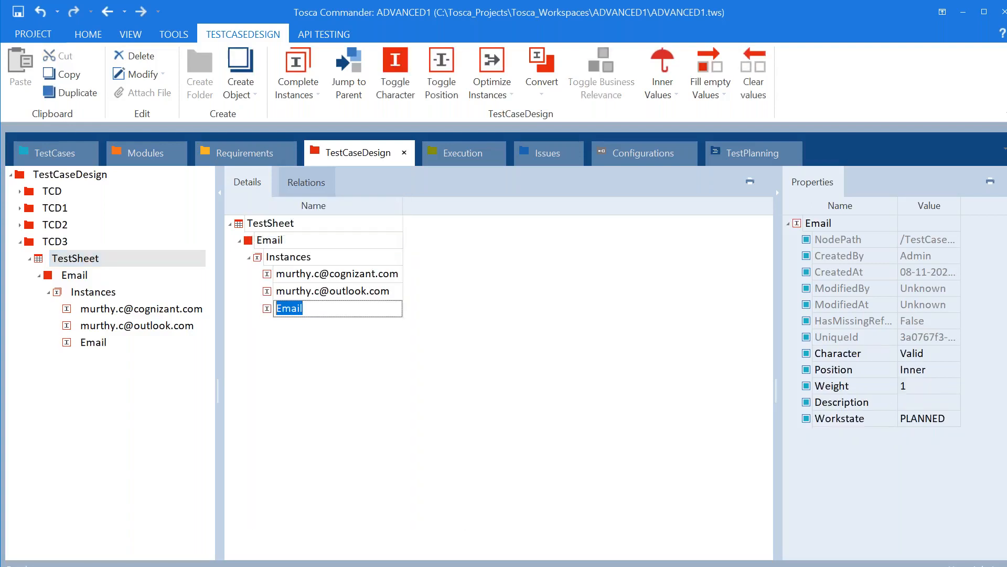
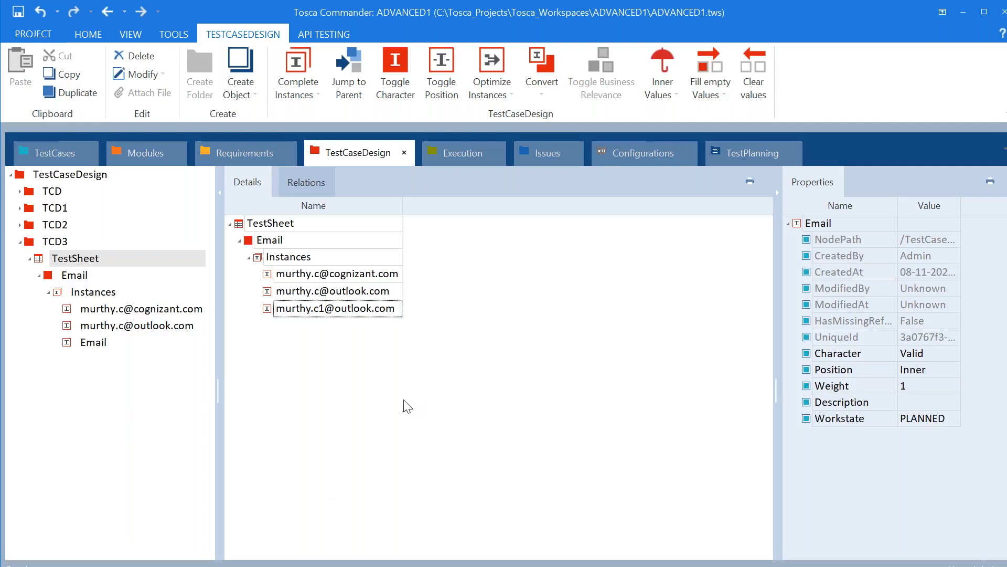
{"action": "key", "text": "Return"}
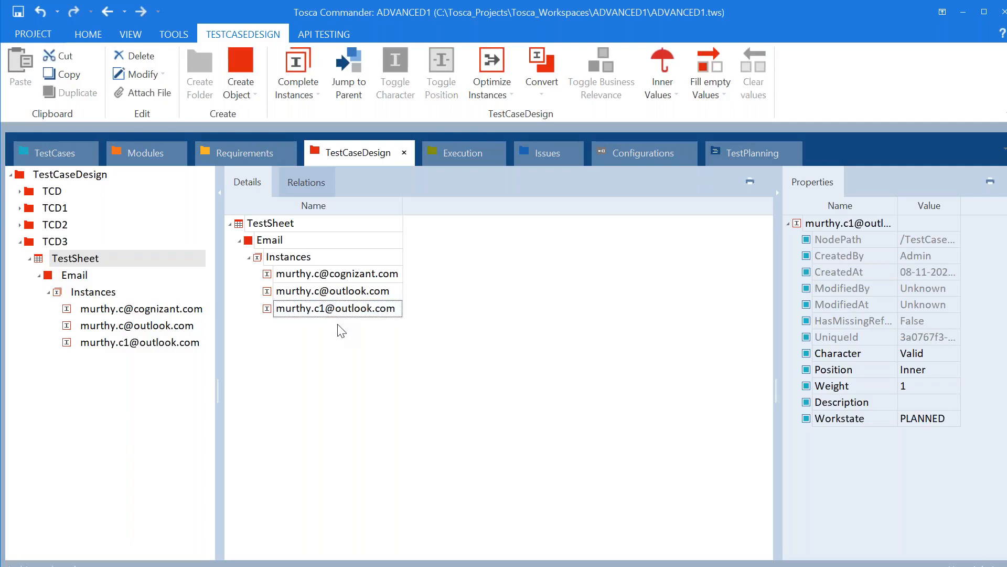
{"action": "left_click", "coordinate": [242, 226]}
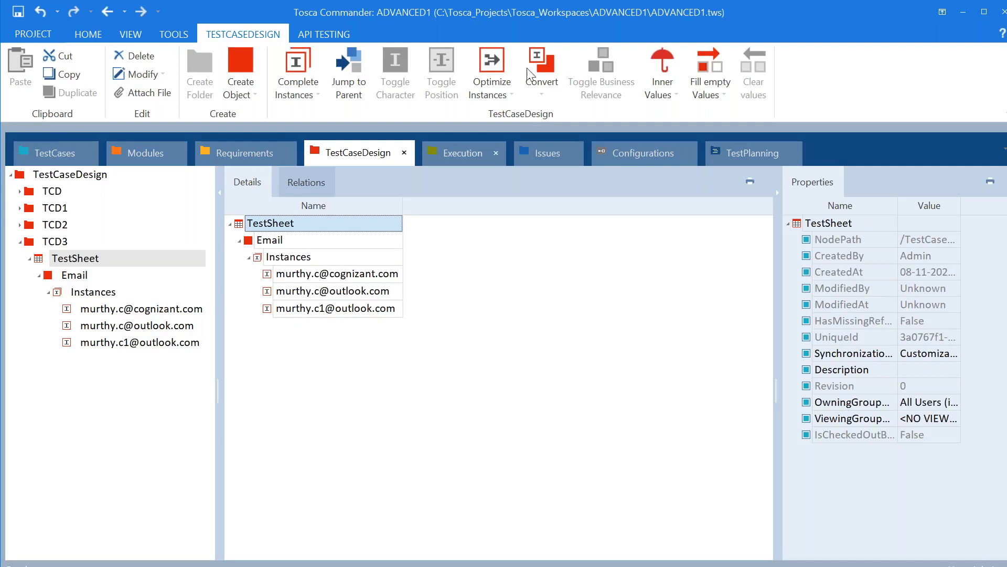
{"action": "left_click", "coordinate": [696, 30]}
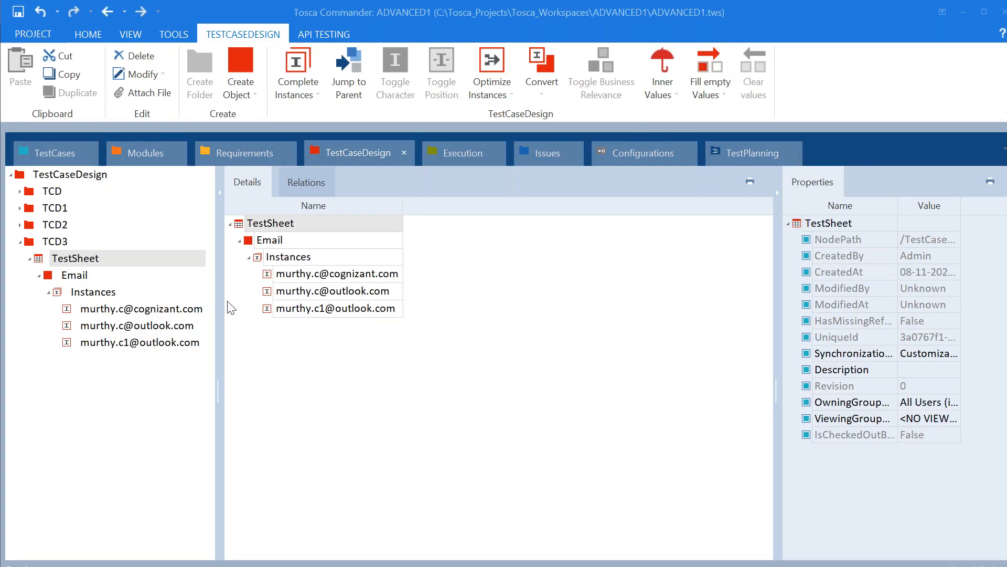
Add test case instances TC1, TC2 and TC3 to the TestSheet
{"action": "left_click", "coordinate": [243, 230]}
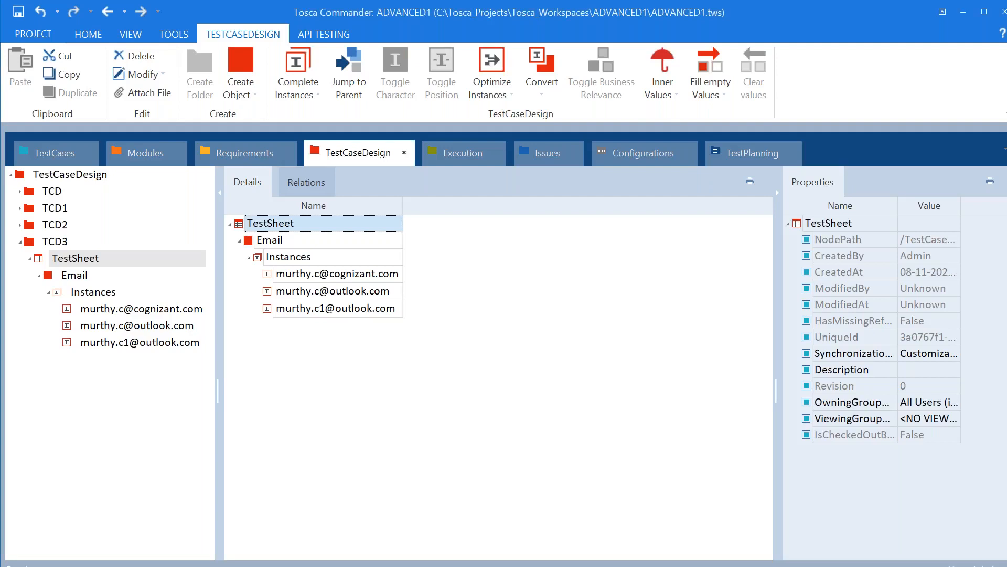
{"action": "right_click", "coordinate": [244, 227]}
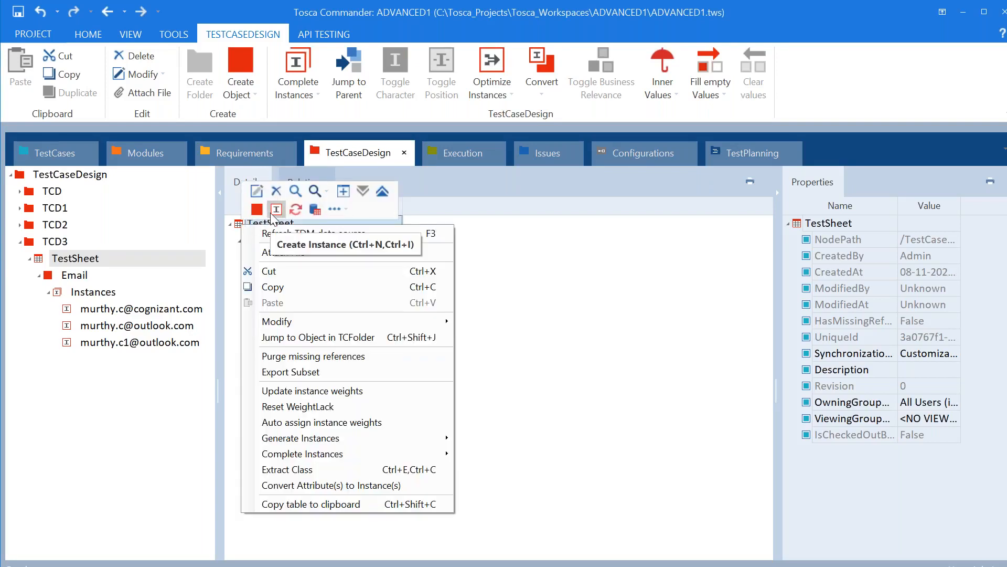
{"action": "left_click", "coordinate": [274, 211]}
{"action": "type", "text": "T"}
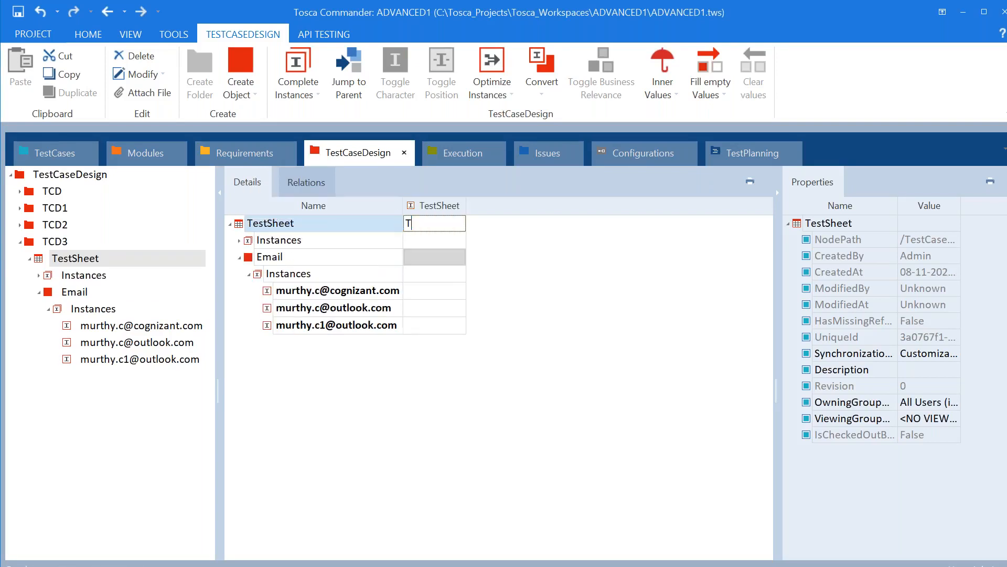
{"action": "type", "text": "C1"}
{"action": "key", "text": "Return"}
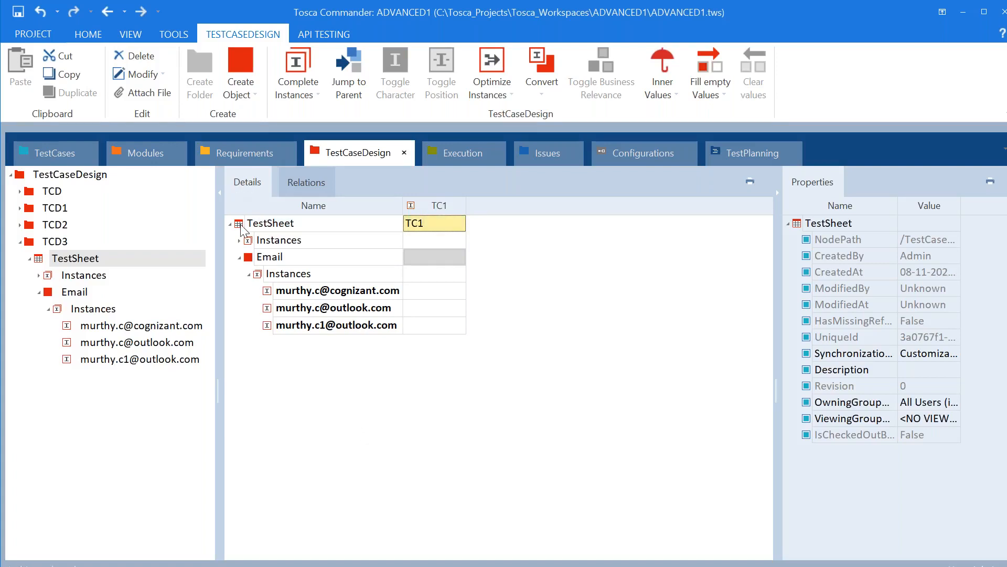
{"action": "right_click", "coordinate": [258, 222]}
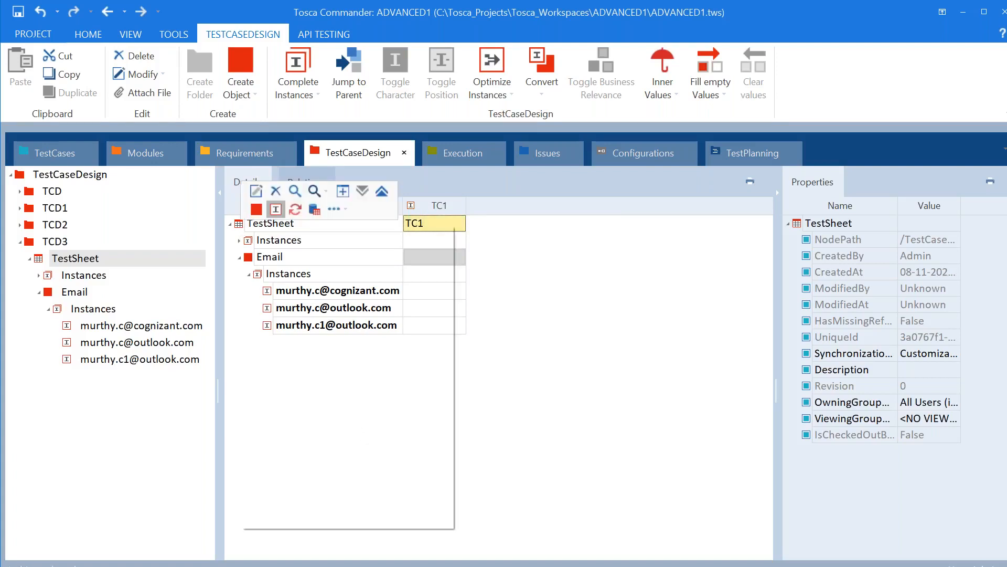
{"action": "left_click", "coordinate": [275, 209]}
{"action": "type", "text": "TC2"}
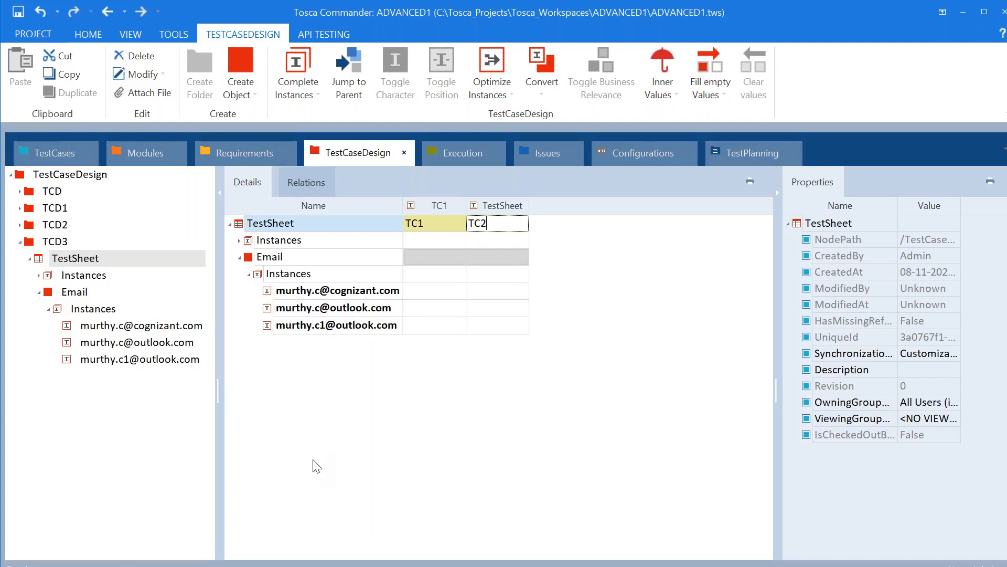
{"action": "key", "text": "Return"}
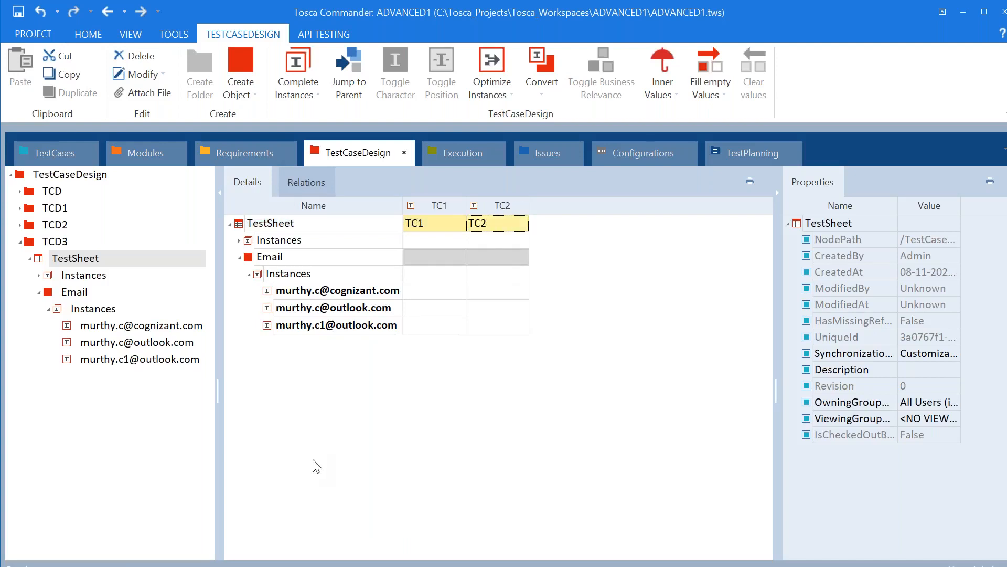
{"action": "right_click", "coordinate": [243, 226]}
{"action": "left_click", "coordinate": [280, 210]}
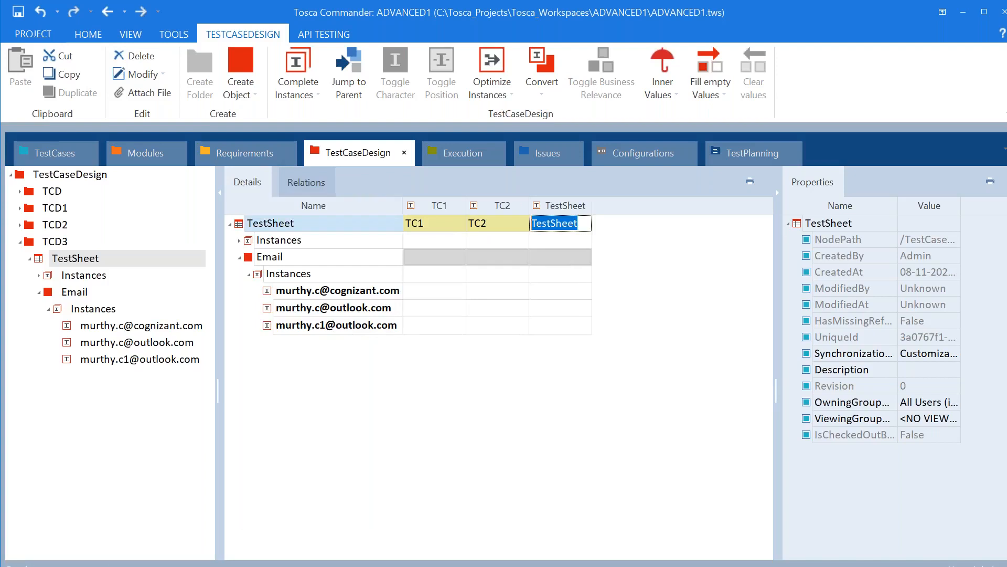
{"action": "type", "text": "TC#"}
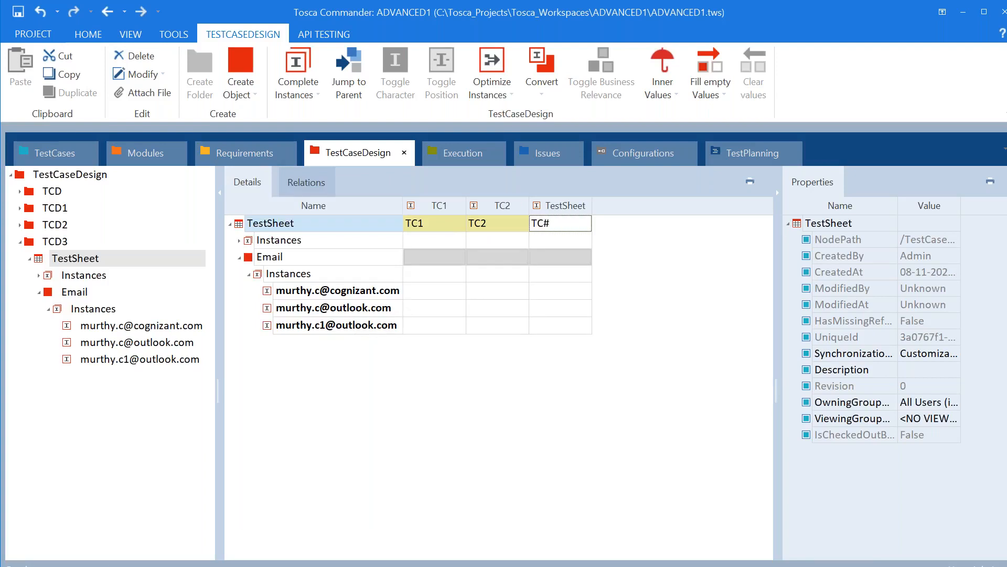
{"action": "key", "text": "BackSpace"}
Finish naming TC3, then assign the first, second and third Email instances to TC1, TC2 and TC3
{"action": "type", "text": "3"}
{"action": "left_click", "coordinate": [430, 450]}
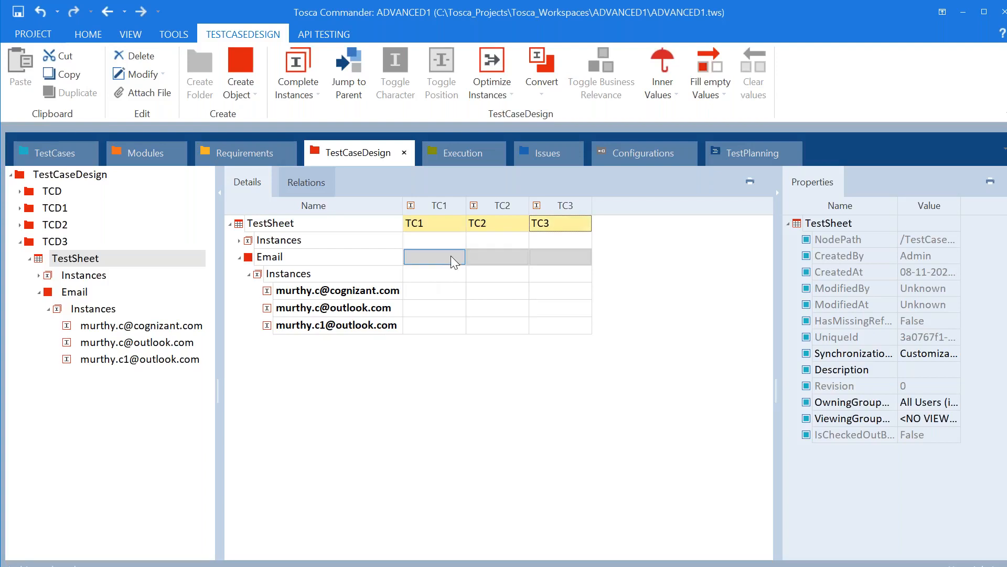
{"action": "left_click", "coordinate": [451, 256]}
{"action": "left_click", "coordinate": [458, 258]}
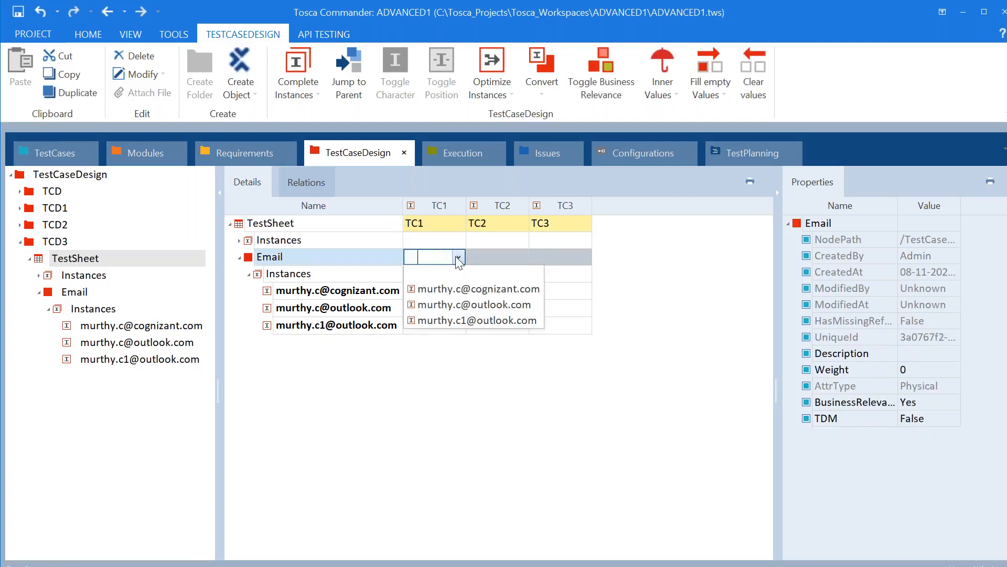
{"action": "left_click", "coordinate": [454, 288]}
{"action": "left_click", "coordinate": [509, 255]}
{"action": "left_click", "coordinate": [515, 255]}
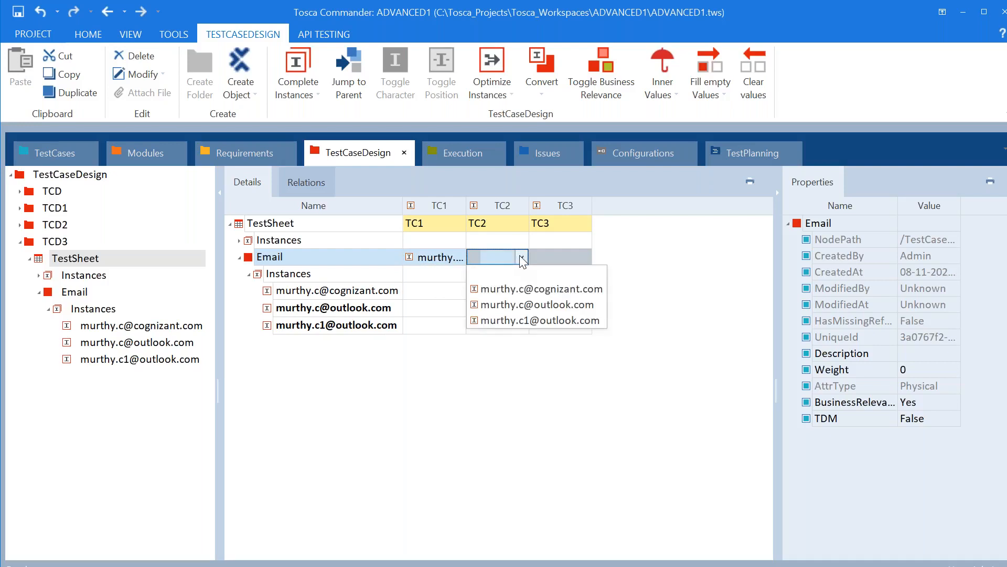
{"action": "left_click", "coordinate": [514, 304]}
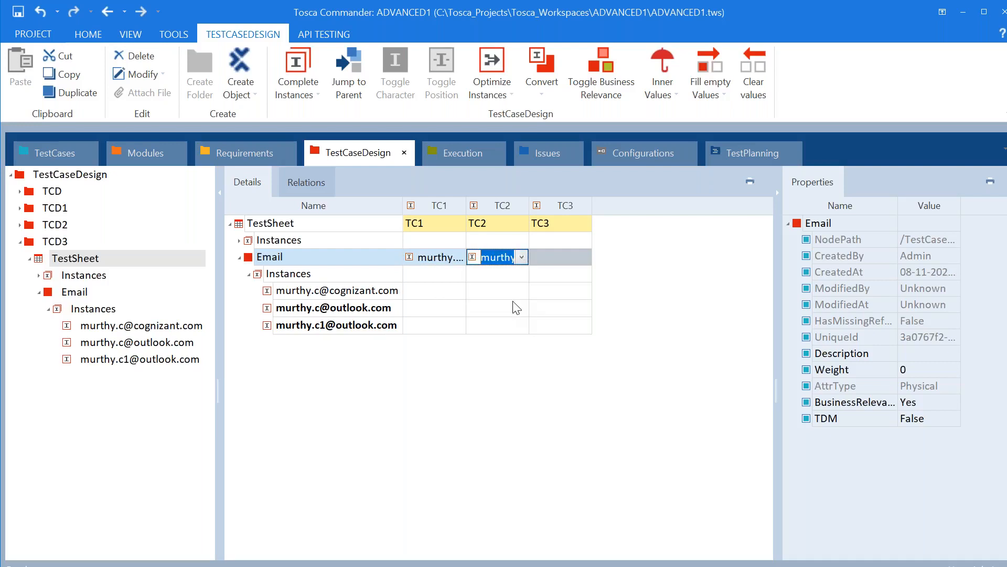
{"action": "left_click", "coordinate": [570, 257]}
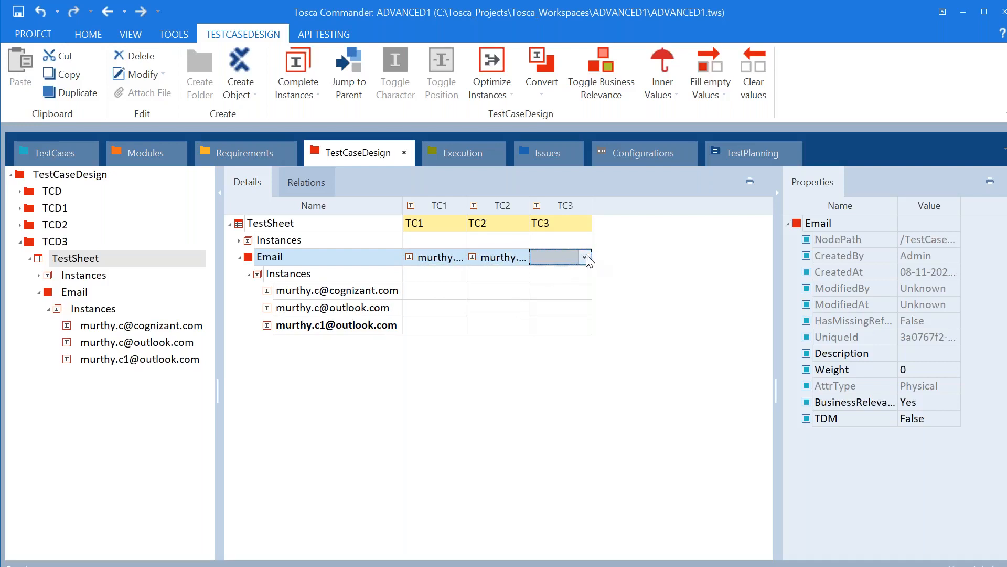
{"action": "left_click", "coordinate": [571, 257]}
{"action": "left_click", "coordinate": [567, 320]}
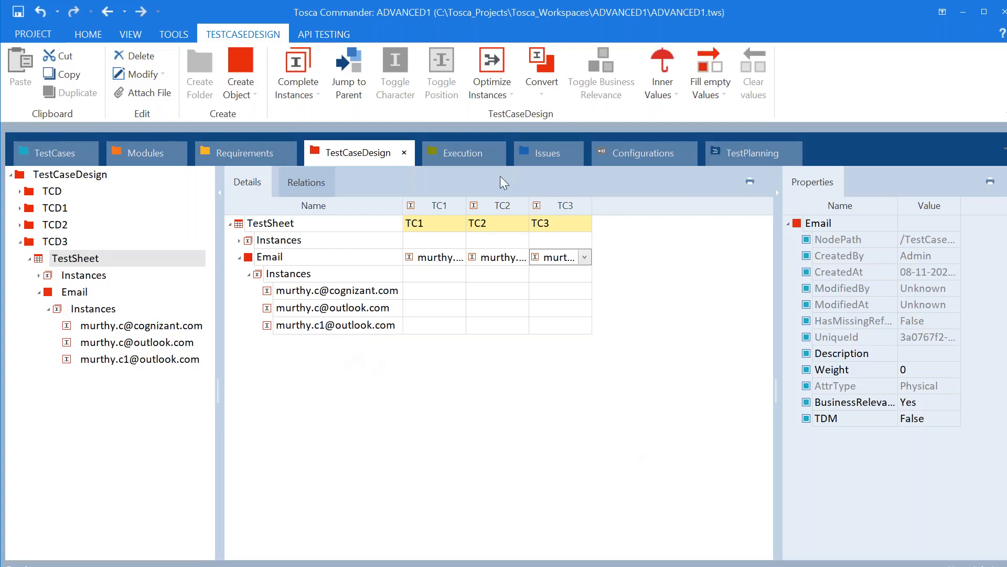
{"action": "left_click", "coordinate": [51, 154]}
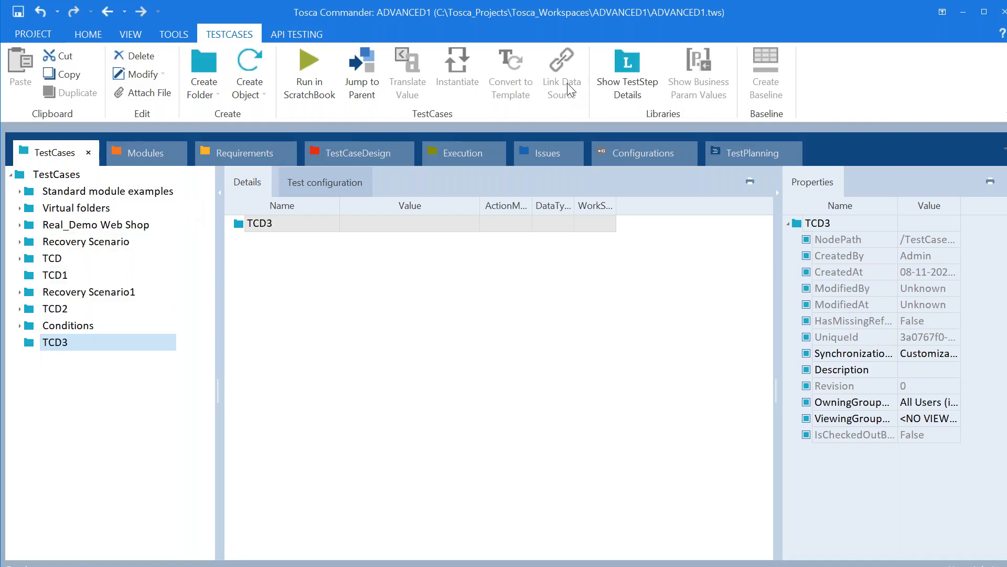
Bring up the TestCases section showing the empty TCD3 folder
{"action": "key", "text": "alt+Tab"}
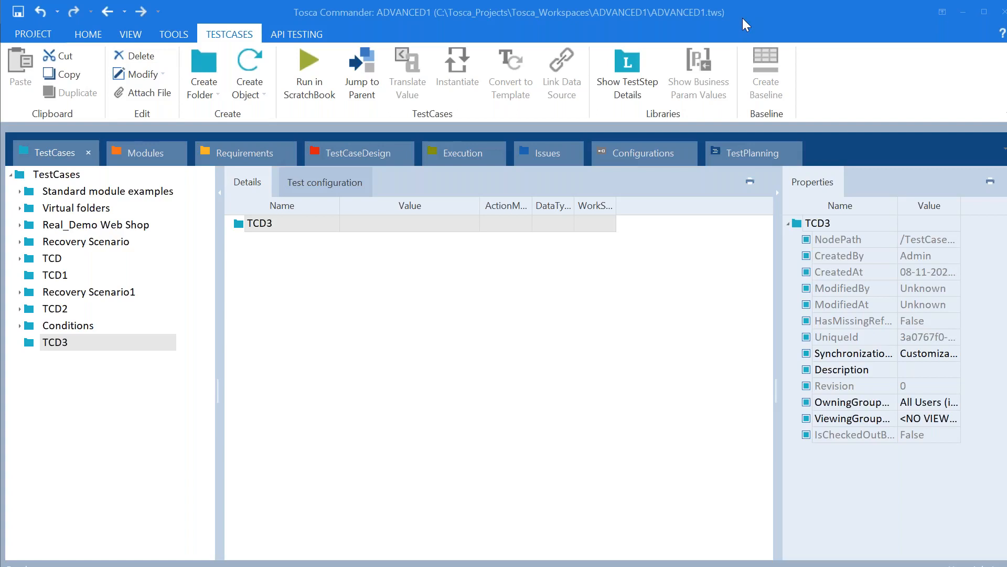
Copy TestCase1_Login from Real_Demo Web Shop into TCD3 and expand TCD3 to show it
{"action": "left_click", "coordinate": [20, 225]}
{"action": "left_click", "coordinate": [75, 244]}
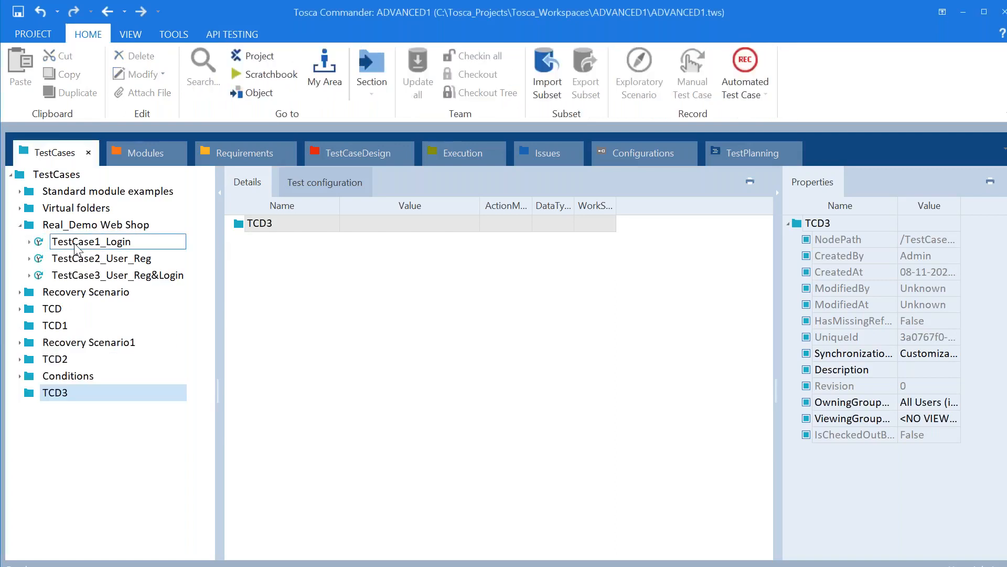
{"action": "right_click", "coordinate": [75, 245]}
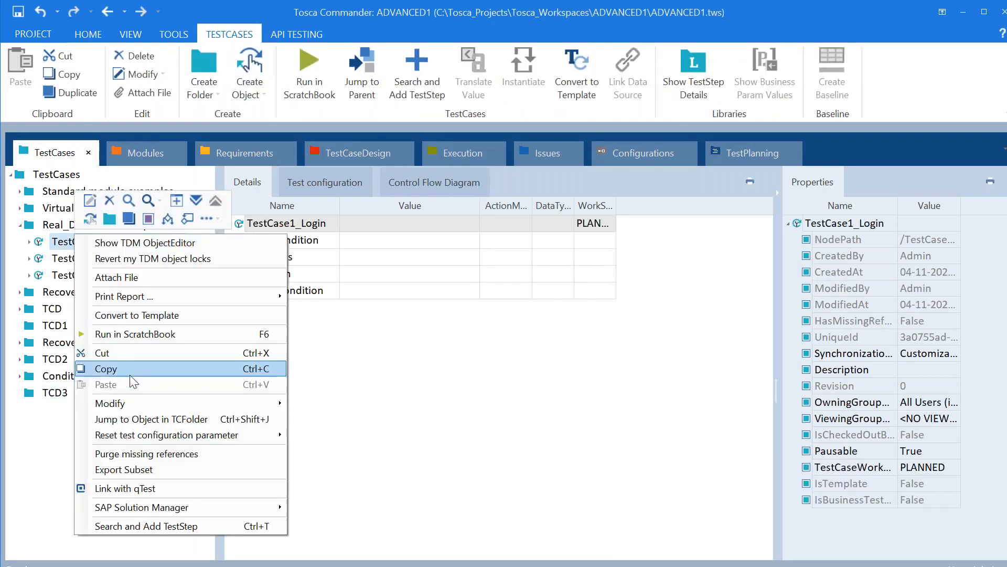
{"action": "left_click", "coordinate": [128, 372]}
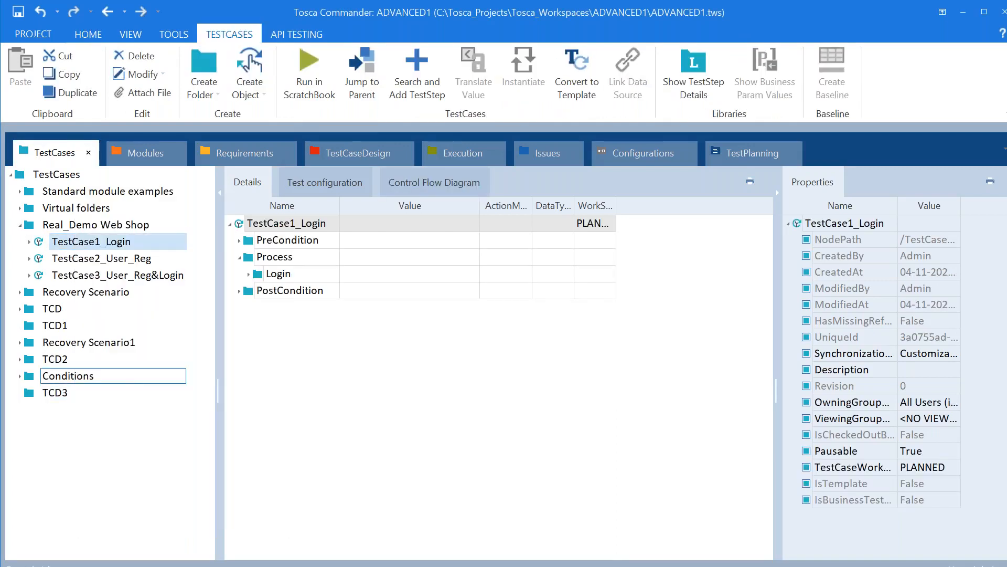
{"action": "right_click", "coordinate": [61, 397]}
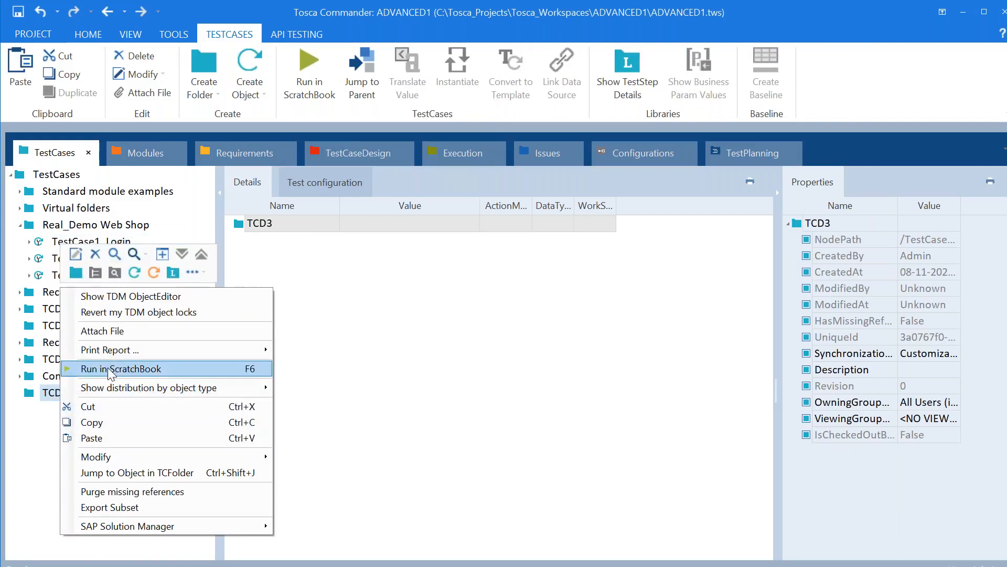
{"action": "left_click", "coordinate": [97, 436]}
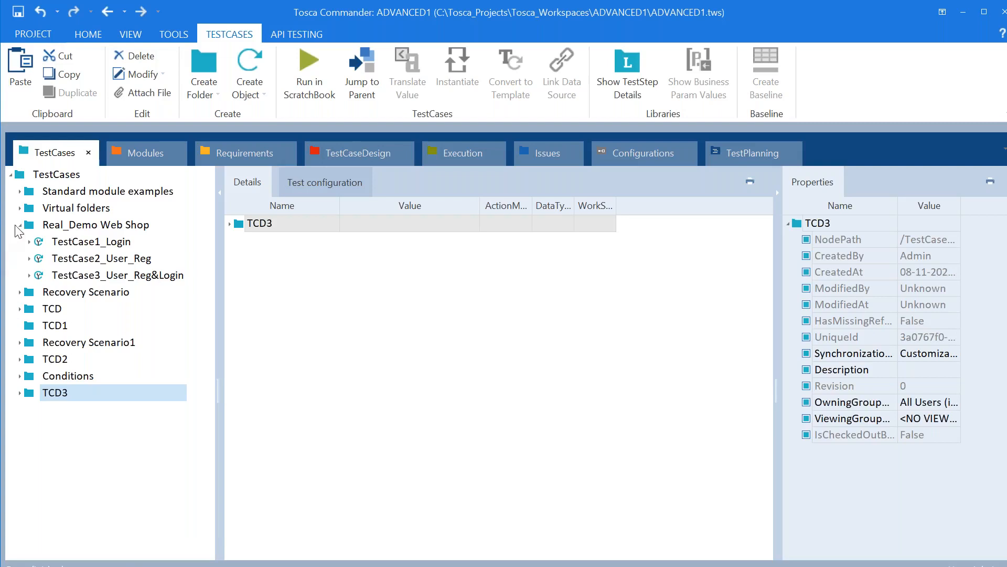
{"action": "left_click", "coordinate": [20, 225]}
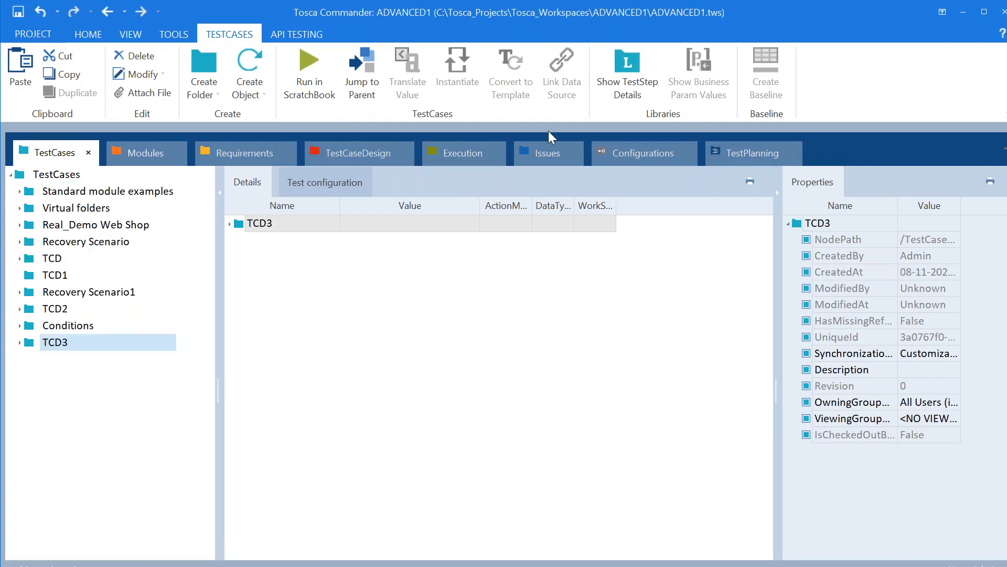
{"action": "left_click", "coordinate": [367, 152]}
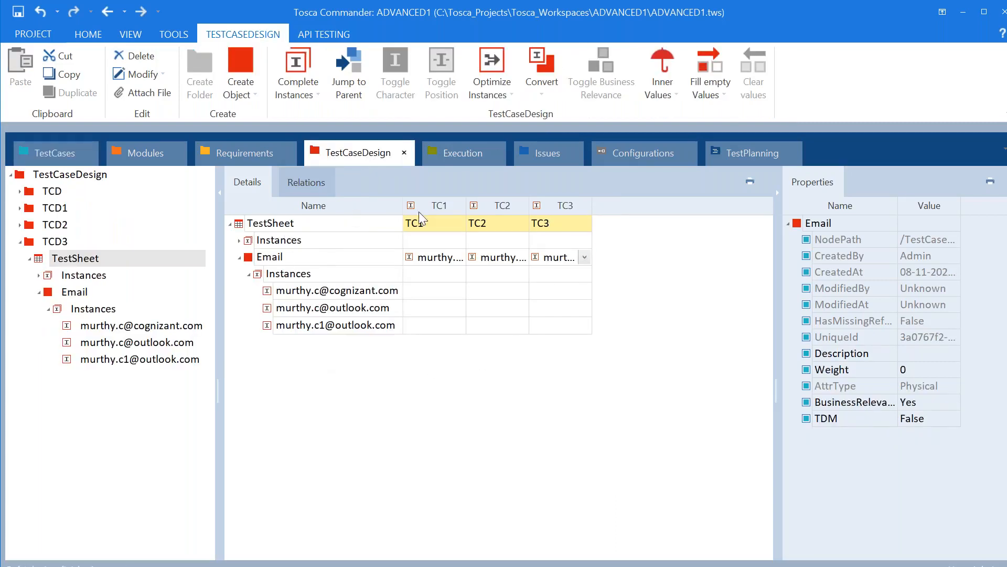
{"action": "left_click", "coordinate": [48, 154]}
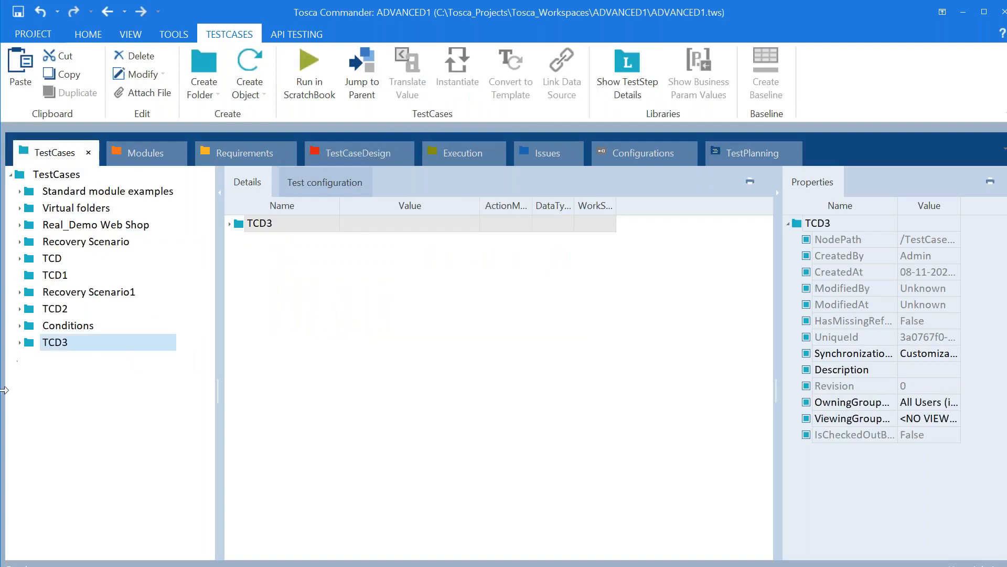
{"action": "left_click", "coordinate": [19, 342]}
Convert the pasted TestCase1_Login in TCD3 into a template and confirm Check Template reports no errors
{"action": "right_click", "coordinate": [77, 361]}
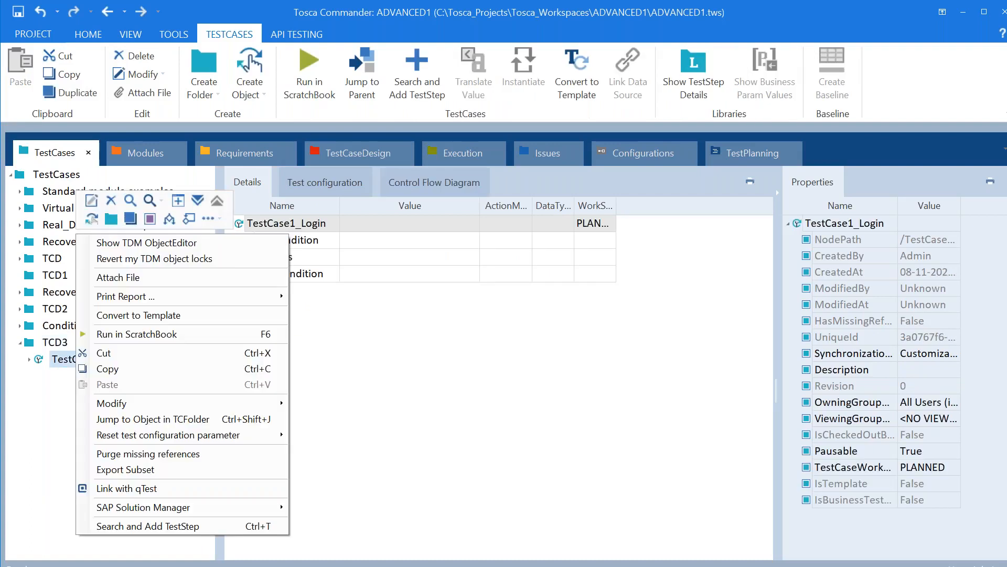
{"action": "left_click", "coordinate": [144, 316]}
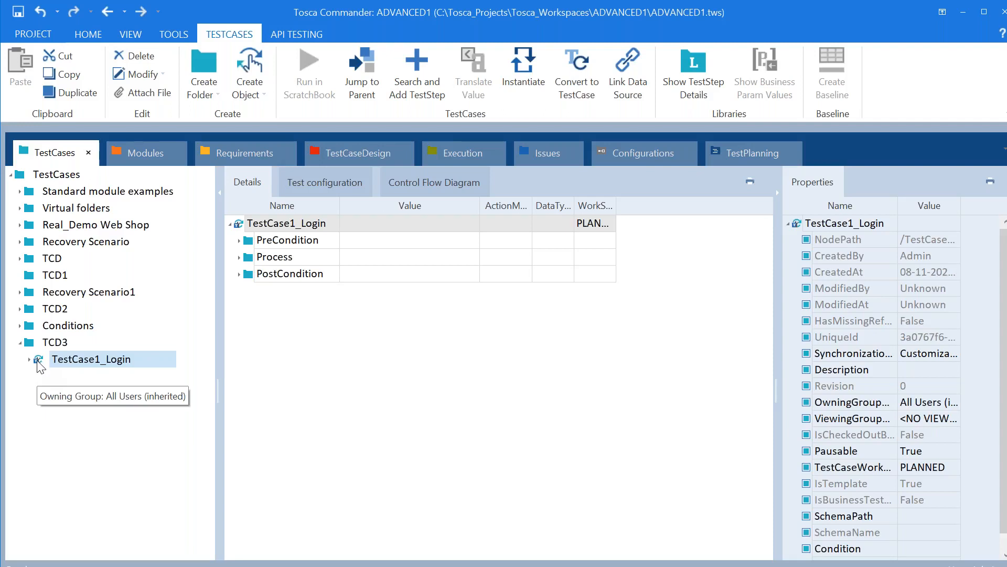
{"action": "right_click", "coordinate": [37, 362]}
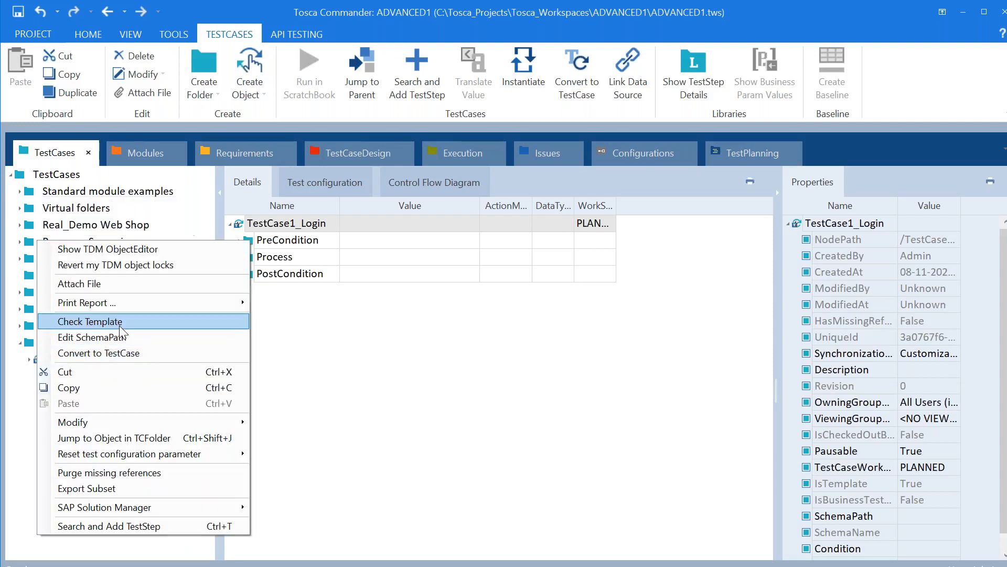
{"action": "left_click", "coordinate": [89, 321]}
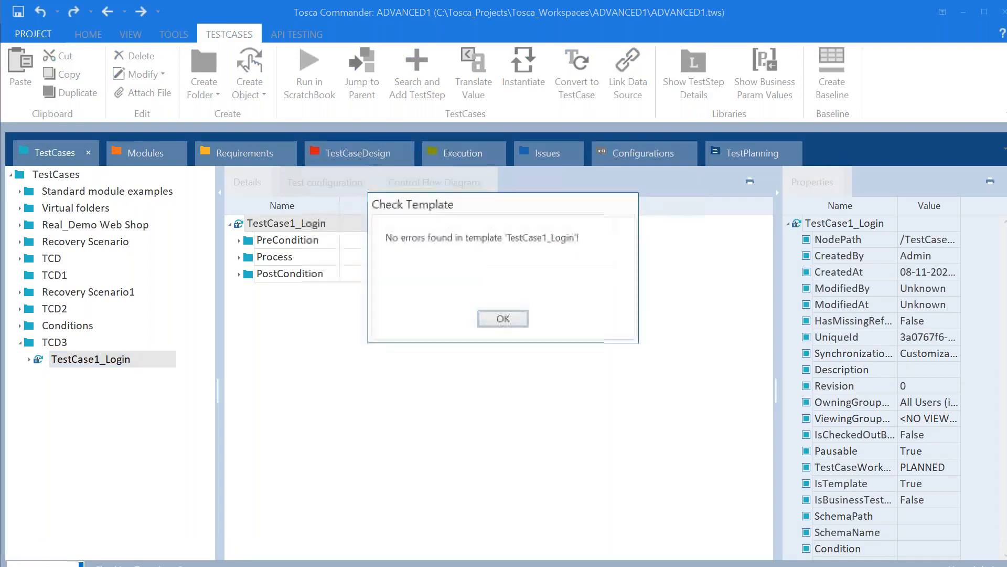
{"action": "left_click", "coordinate": [501, 320]}
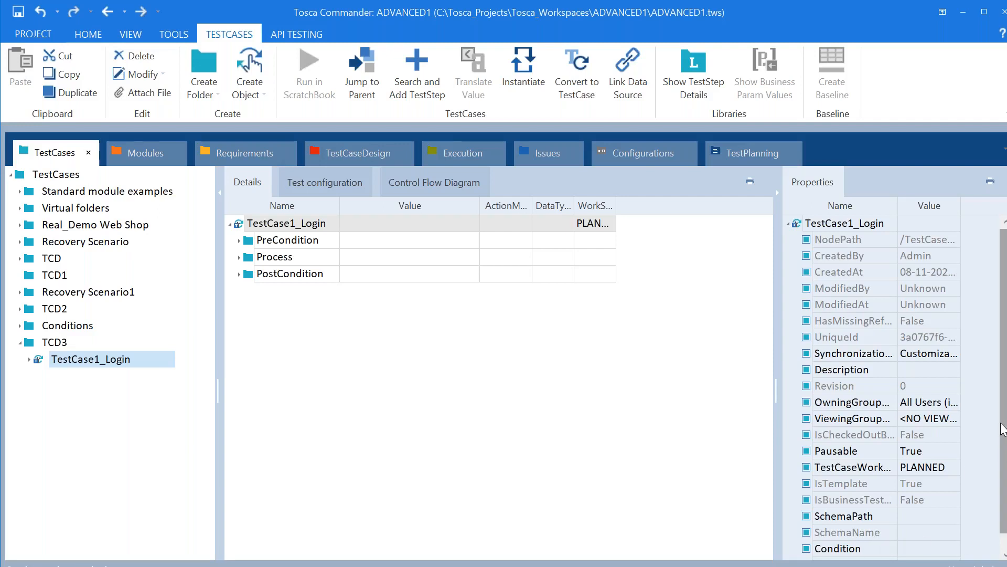
{"action": "scroll", "coordinate": [866, 488], "scroll_direction": "down", "scroll_amount": 1}
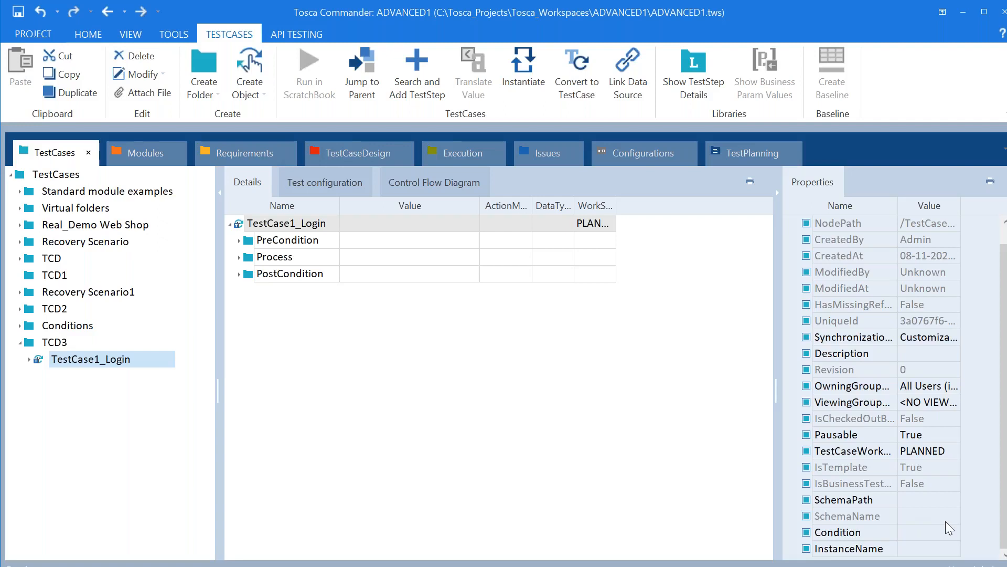
{"action": "left_click", "coordinate": [363, 150]}
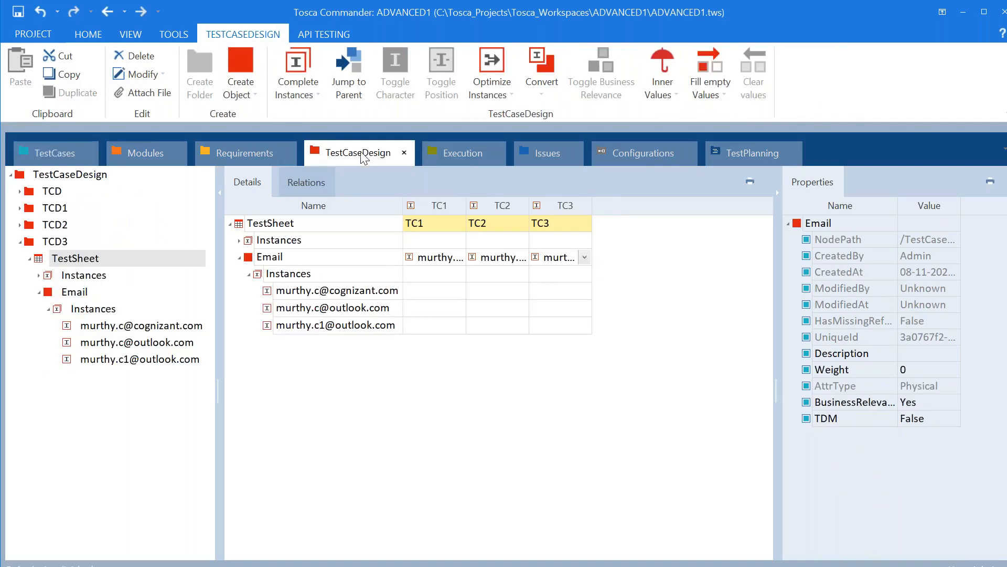
Drag the TestSheet onto the TestCase1_Login template and confirm its SchemaName reads TestSheet
{"action": "left_click", "coordinate": [238, 224]}
{"action": "left_click_drag", "start_coordinate": [221, 226], "coordinate": [52, 356]}
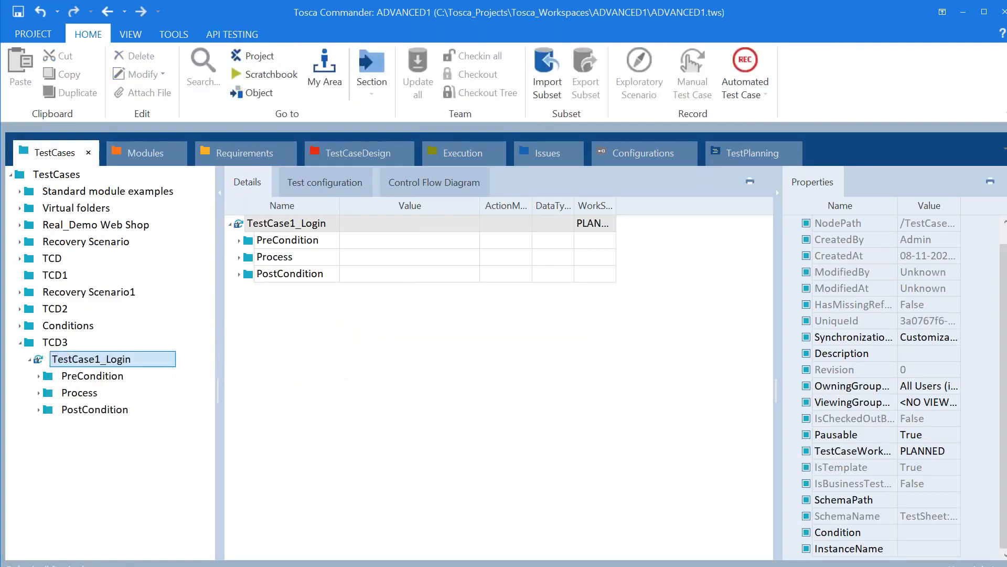
{"action": "left_click", "coordinate": [914, 518]}
{"action": "left_click", "coordinate": [953, 516]}
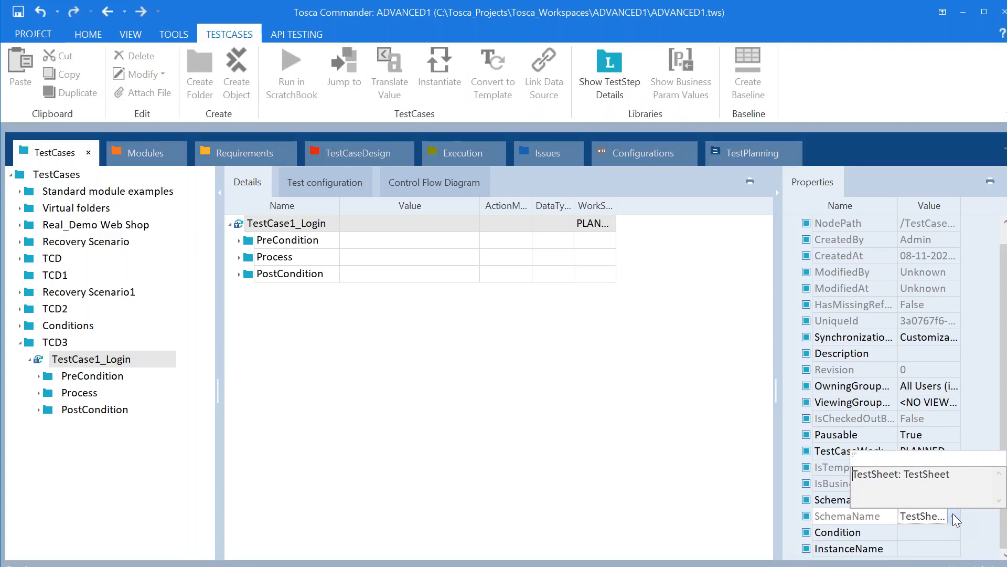
{"action": "left_click", "coordinate": [592, 420]}
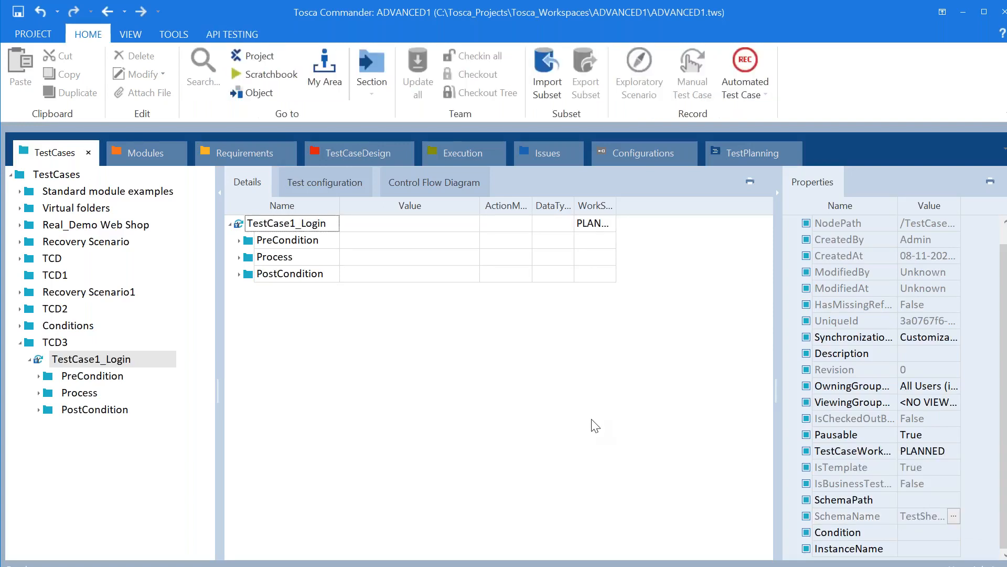
Expand Process > Login and clear the Email value of the Demo Web Shop. Login step
{"action": "left_click", "coordinate": [39, 393]}
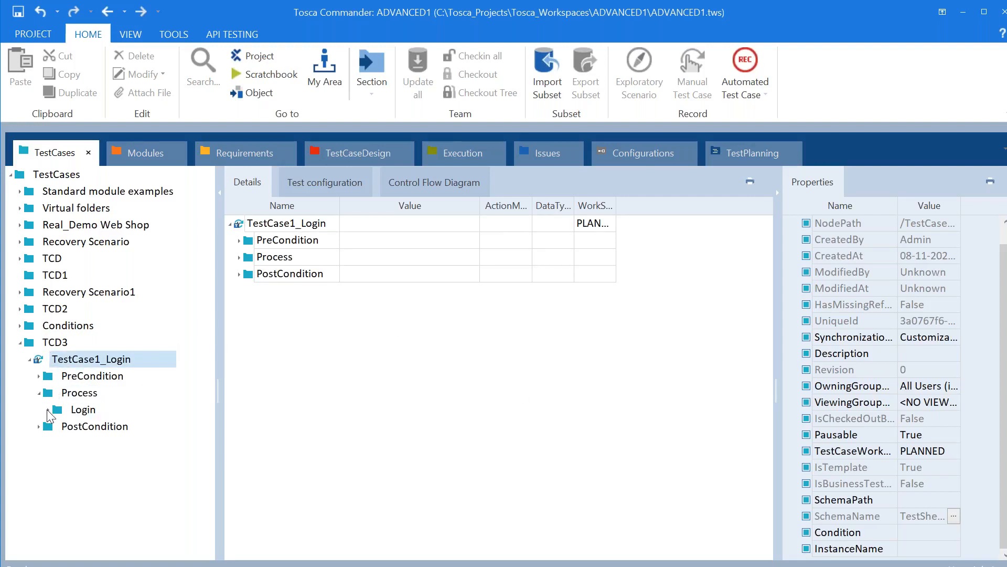
{"action": "left_click", "coordinate": [48, 410]}
{"action": "left_click", "coordinate": [125, 443]}
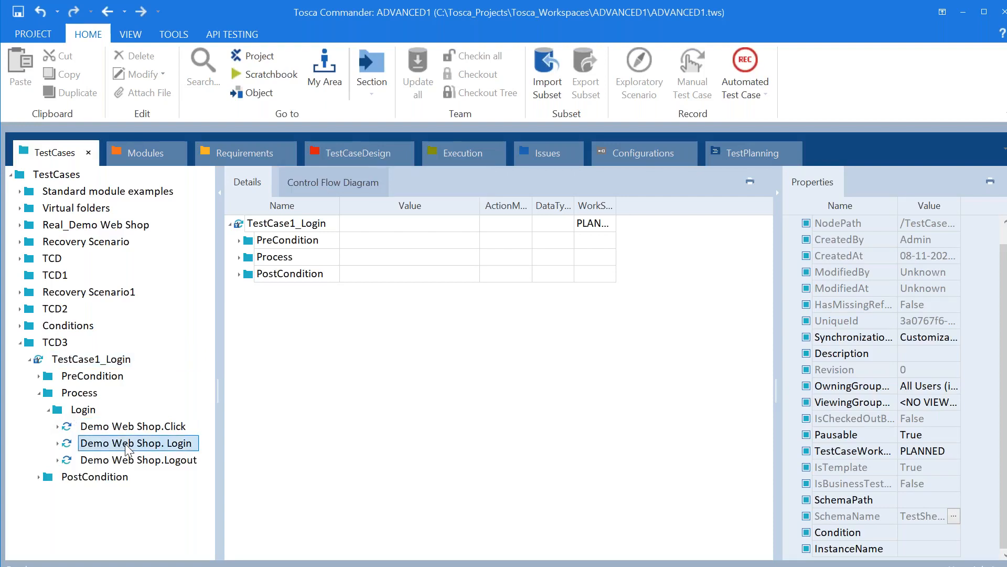
{"action": "left_click", "coordinate": [469, 242]}
{"action": "left_click", "coordinate": [470, 243]}
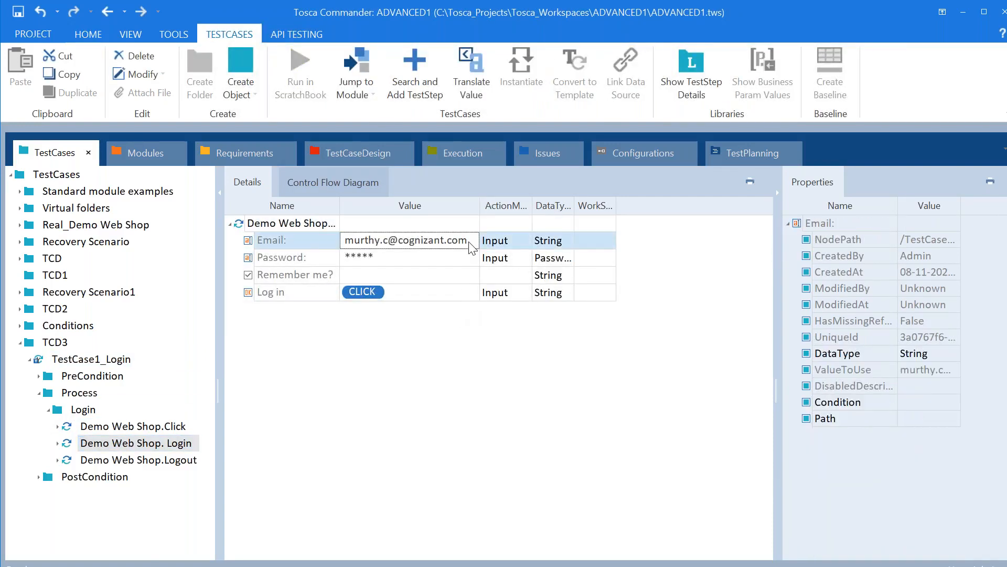
{"action": "left_click", "coordinate": [470, 243]}
{"action": "key", "text": "BackSpace"}
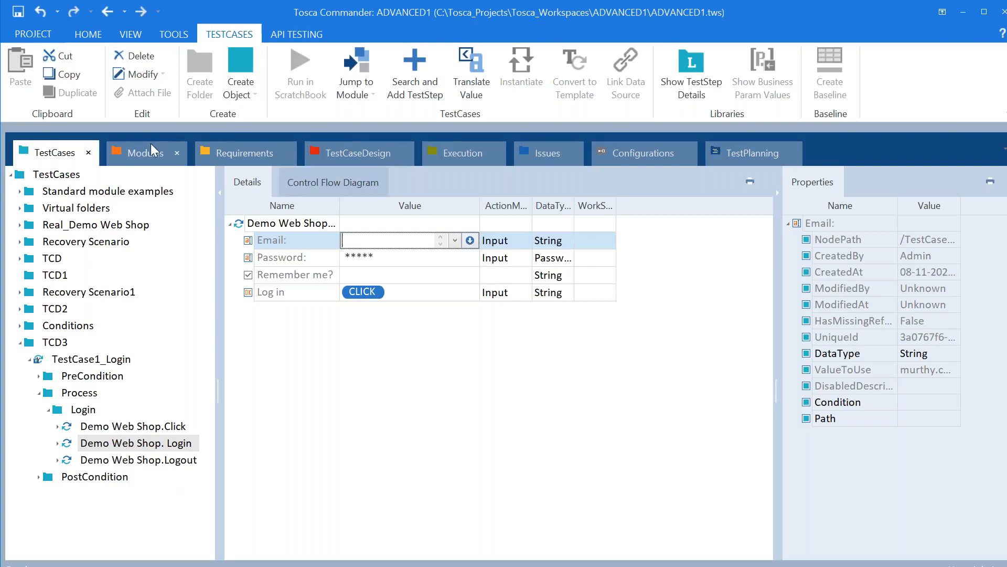
{"action": "left_click", "coordinate": [364, 153]}
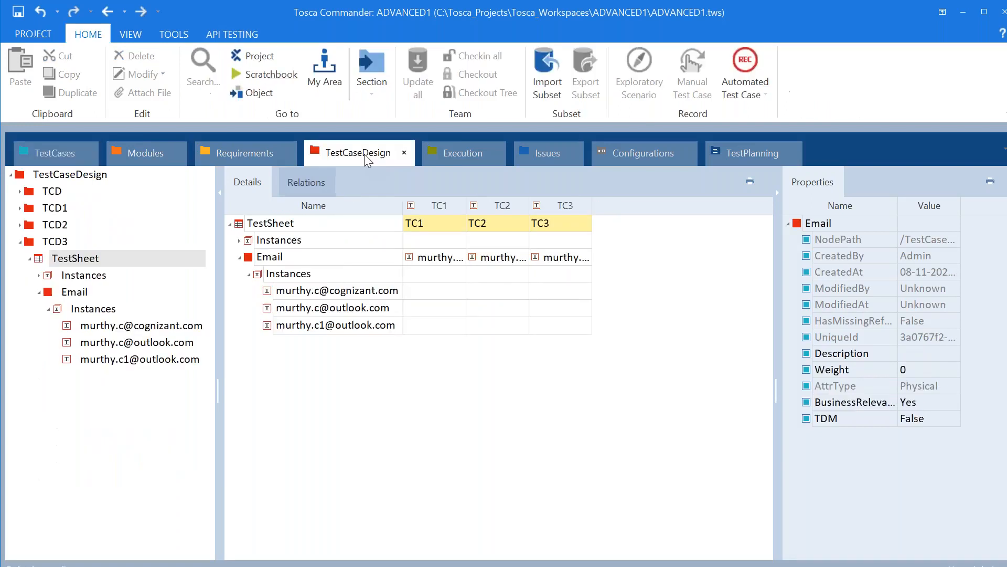
Drag the TestSheet's Email attribute onto the Login step's Email value, making it {XL[Email]}
{"action": "left_click", "coordinate": [248, 257]}
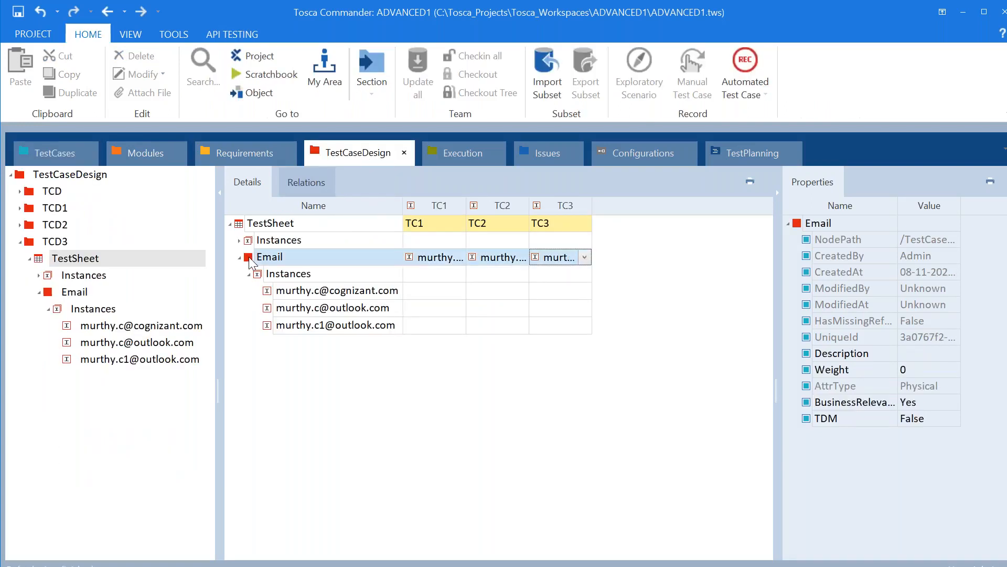
{"action": "left_click_drag", "start_coordinate": [249, 256], "coordinate": [346, 240]}
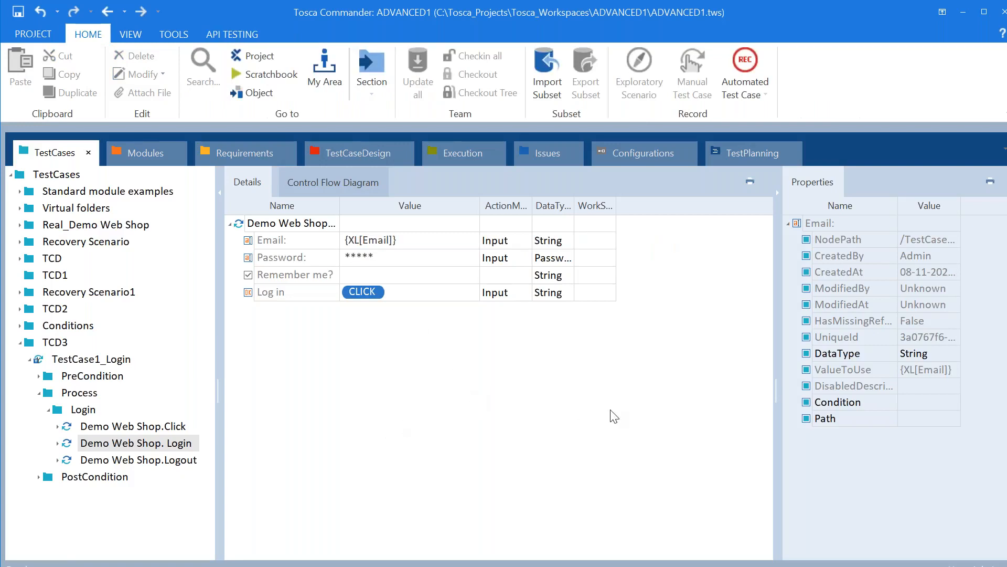
{"action": "left_click", "coordinate": [97, 360]}
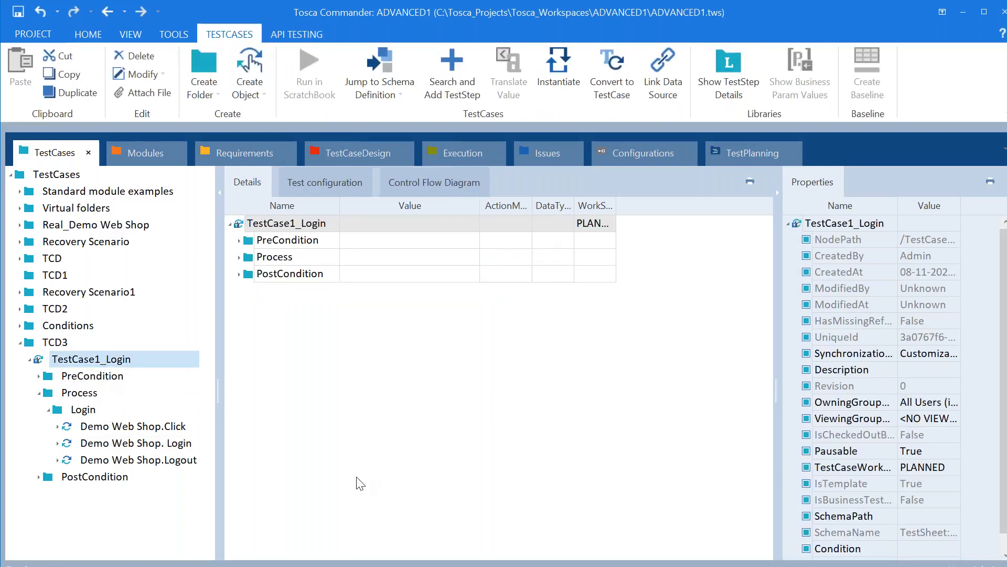
{"action": "left_click", "coordinate": [181, 445]}
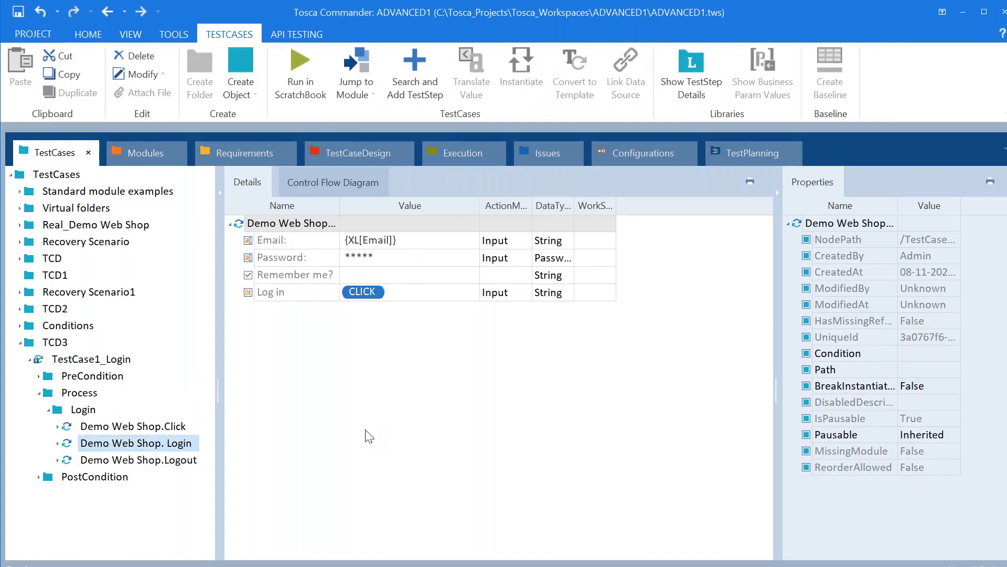
{"action": "left_click", "coordinate": [696, 26]}
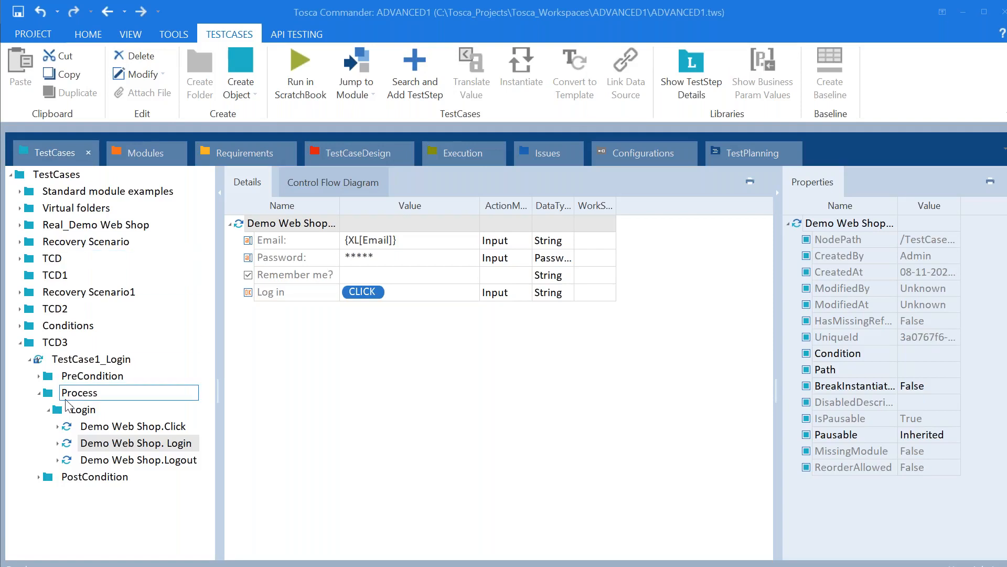
{"action": "left_click", "coordinate": [50, 410]}
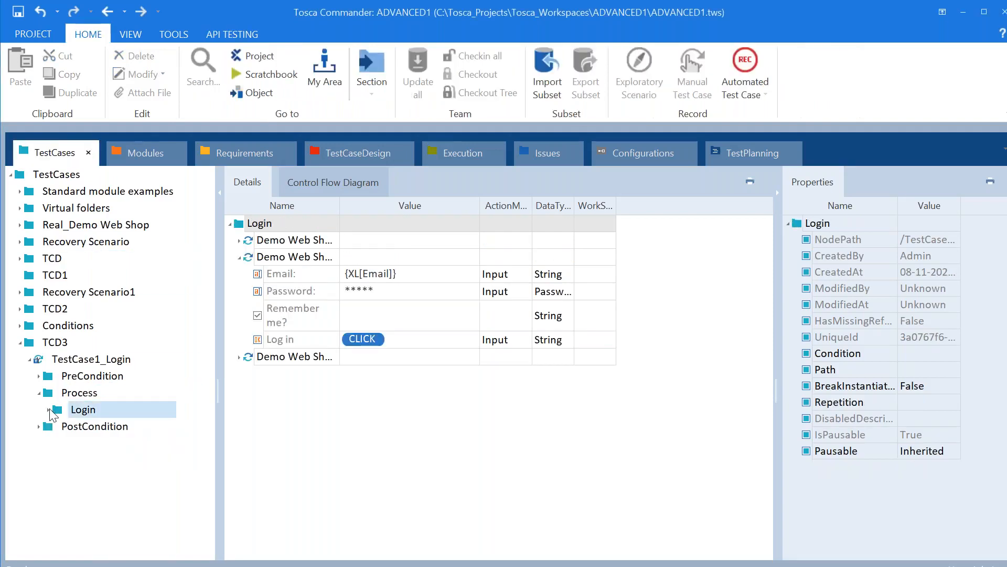
{"action": "left_click", "coordinate": [41, 395]}
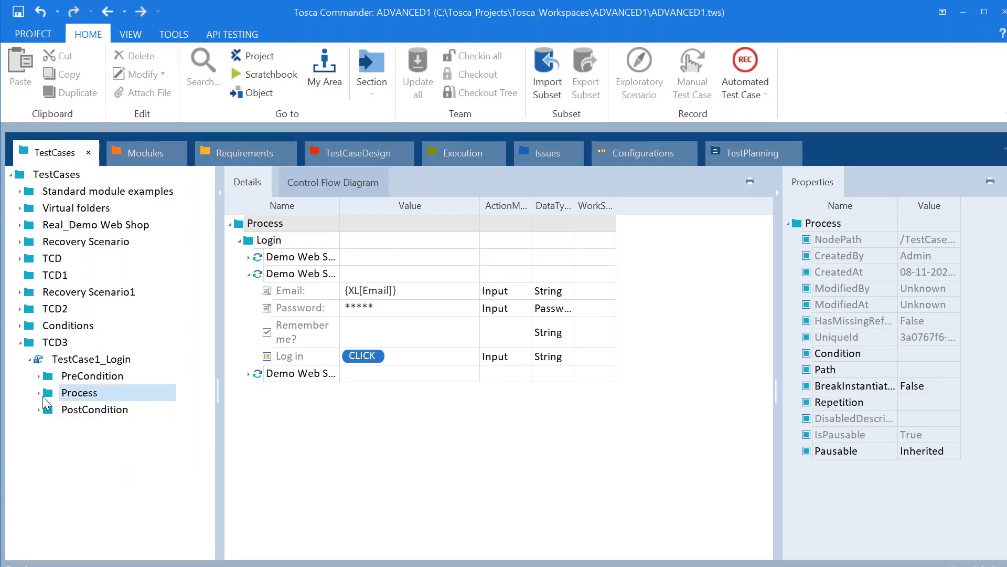
{"action": "left_click", "coordinate": [40, 394]}
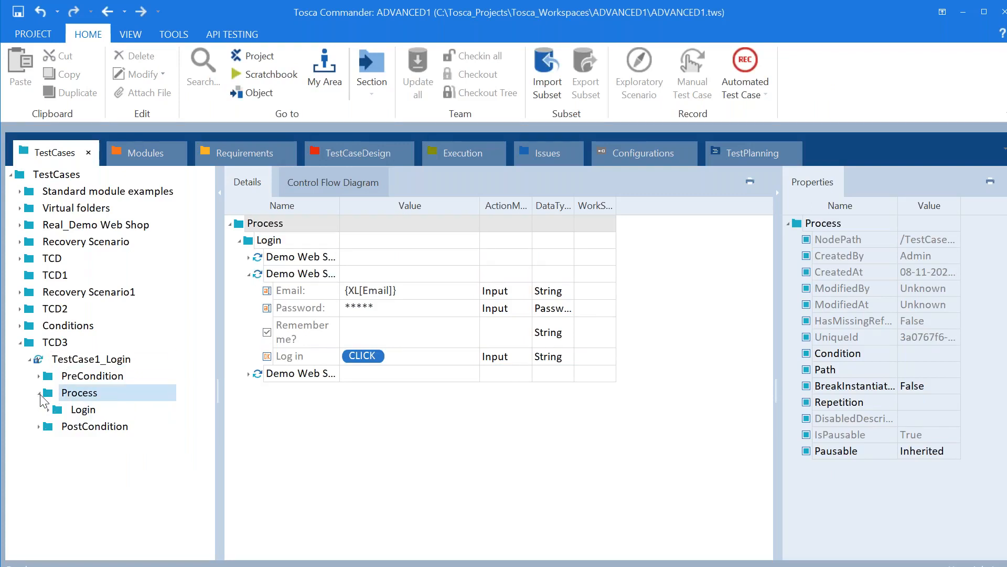
{"action": "left_click", "coordinate": [40, 395]}
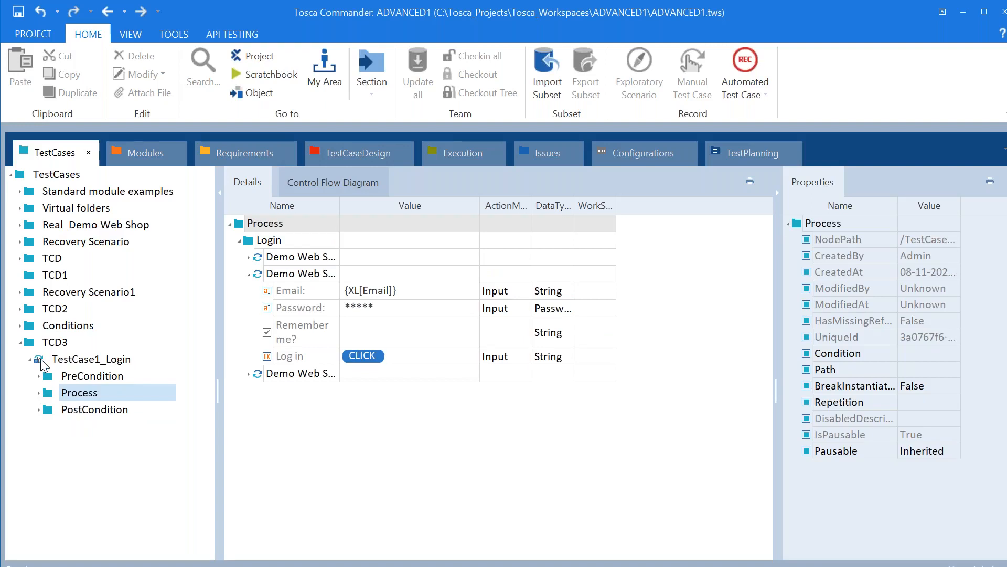
{"action": "right_click", "coordinate": [39, 358]}
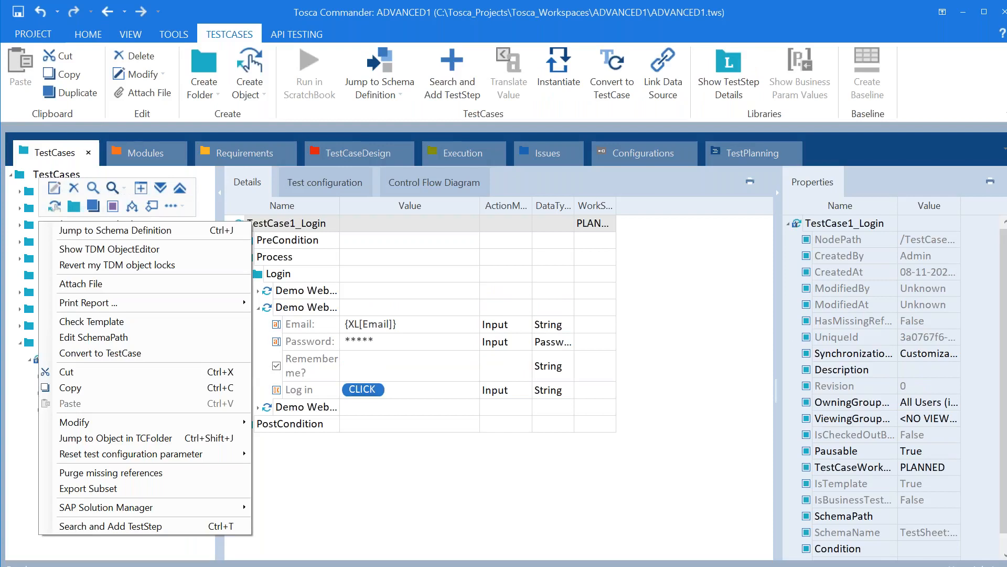
{"action": "left_click", "coordinate": [184, 203]}
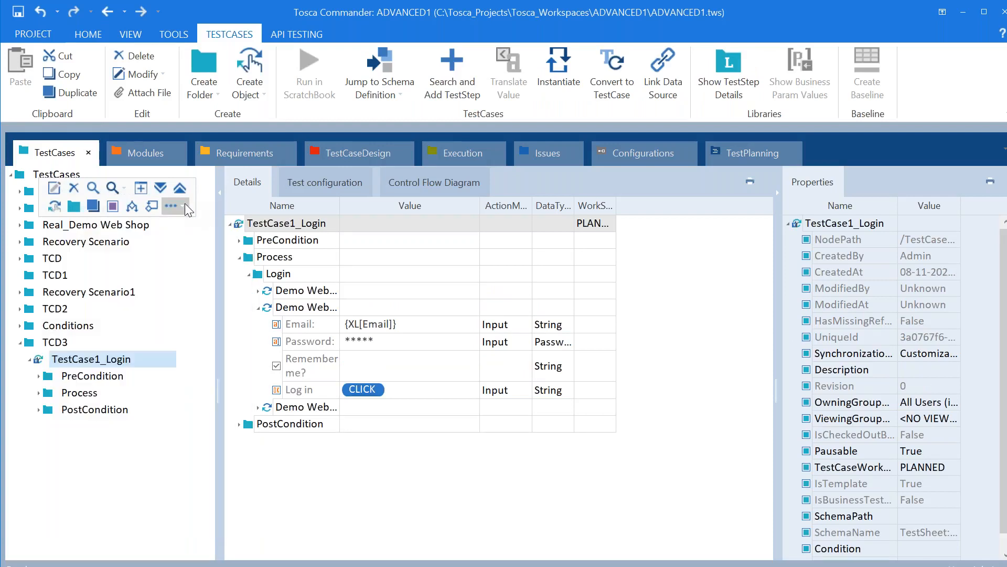
{"action": "left_click", "coordinate": [184, 203]}
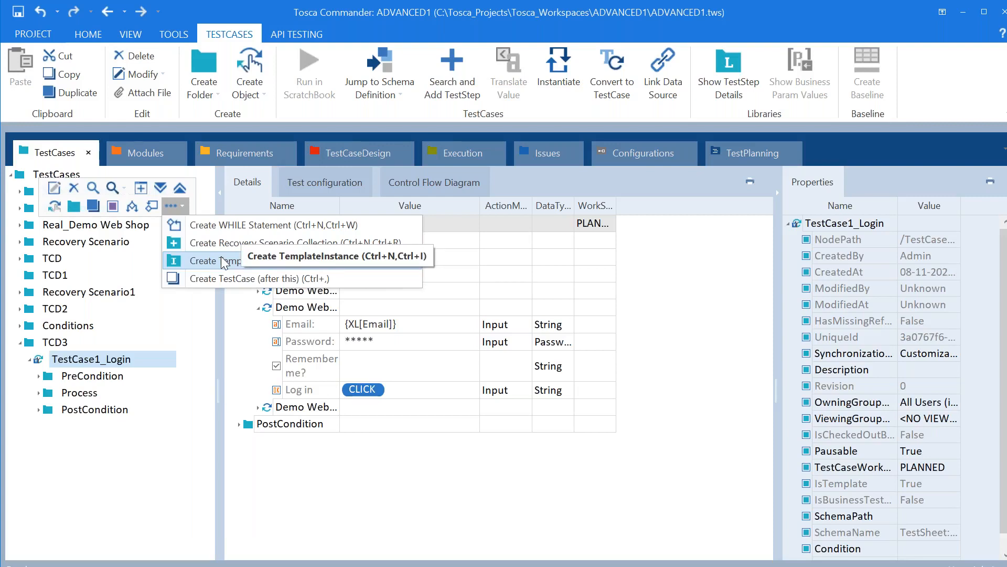
{"action": "left_click", "coordinate": [144, 427]}
{"action": "left_click", "coordinate": [87, 361]}
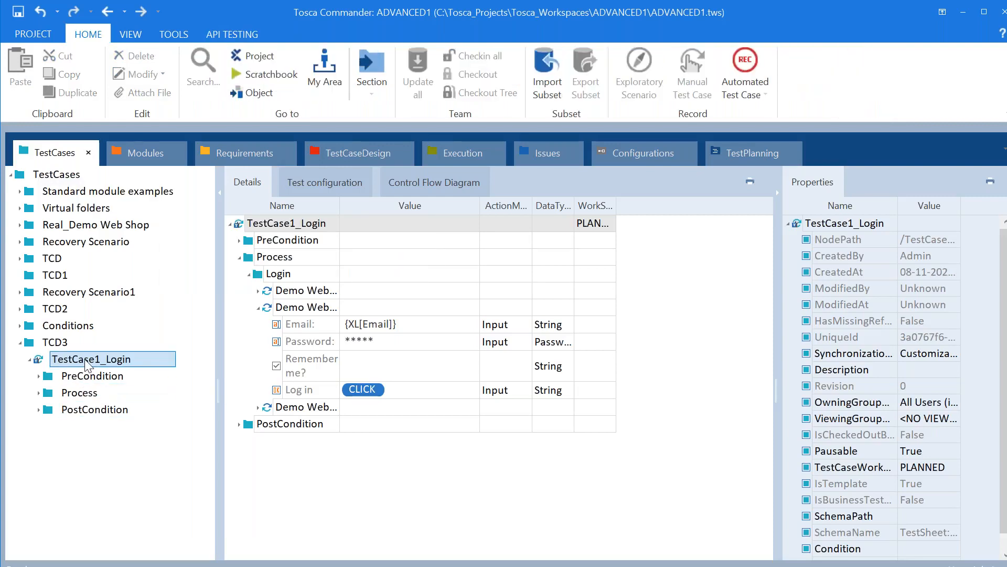
{"action": "right_click", "coordinate": [86, 361]}
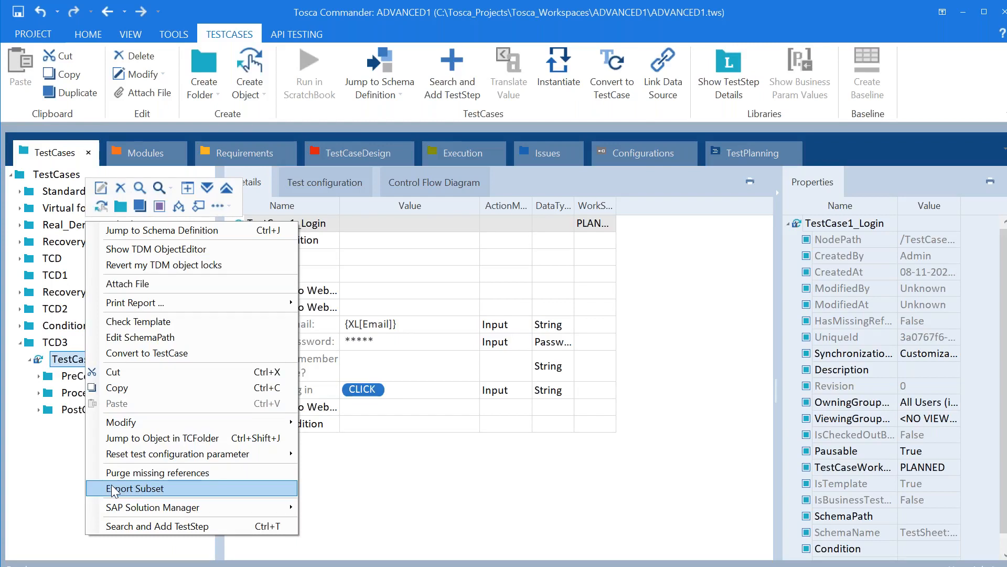
{"action": "left_click", "coordinate": [39, 471]}
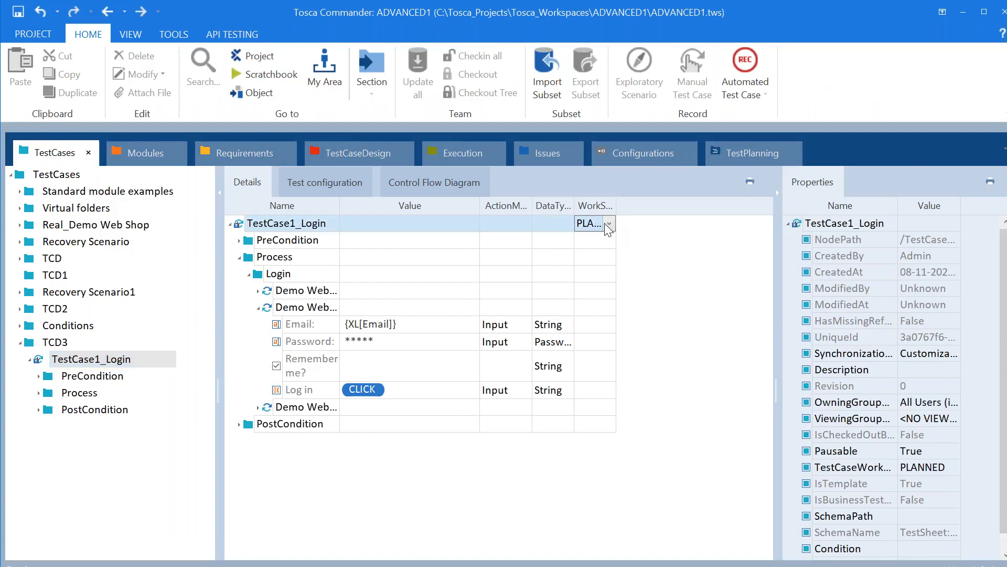
Set TestCase1_Login's WorkState to COMPLETED and save the project
{"action": "left_click", "coordinate": [604, 223]}
{"action": "left_click", "coordinate": [609, 224]}
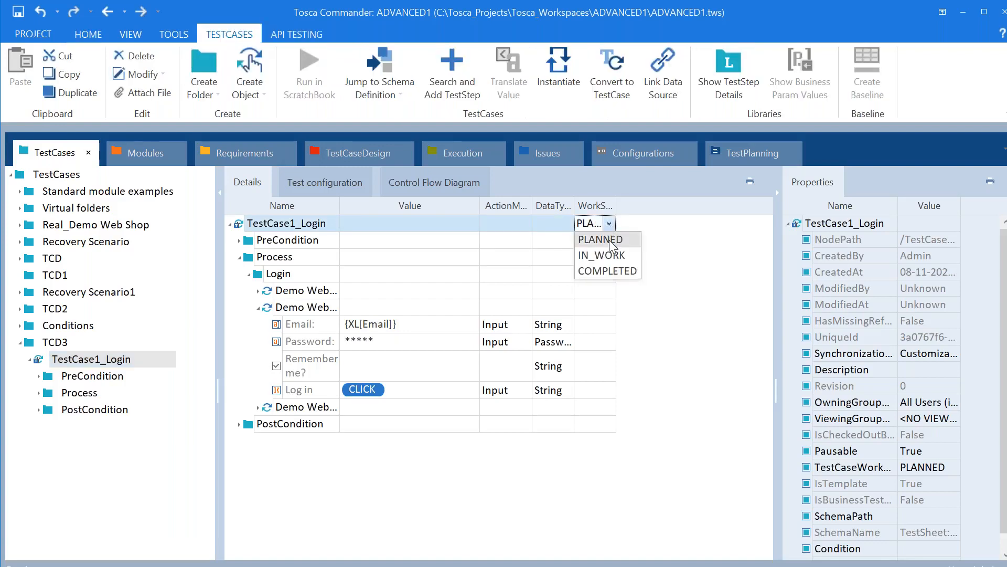
{"action": "left_click", "coordinate": [613, 268]}
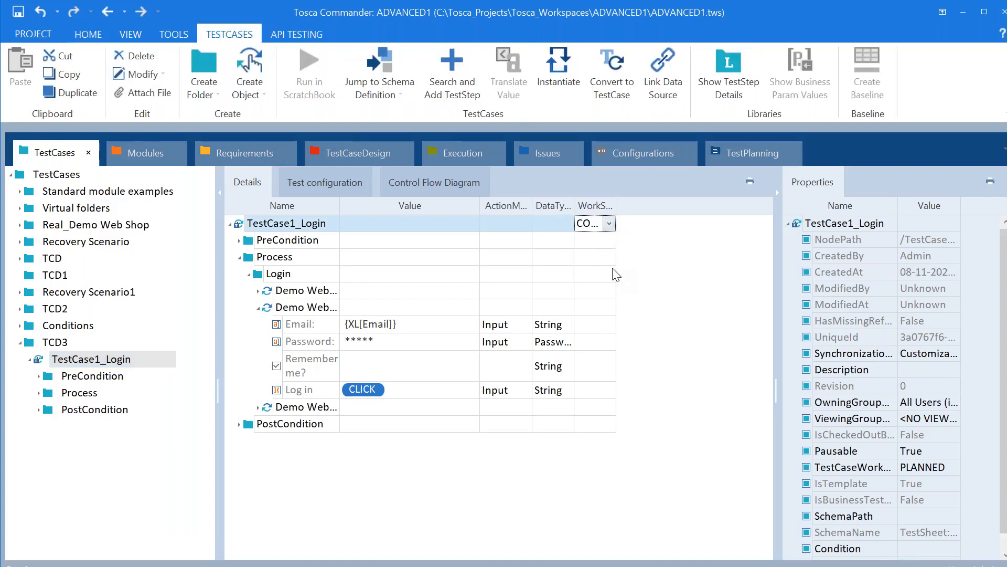
{"action": "left_click", "coordinate": [17, 16]}
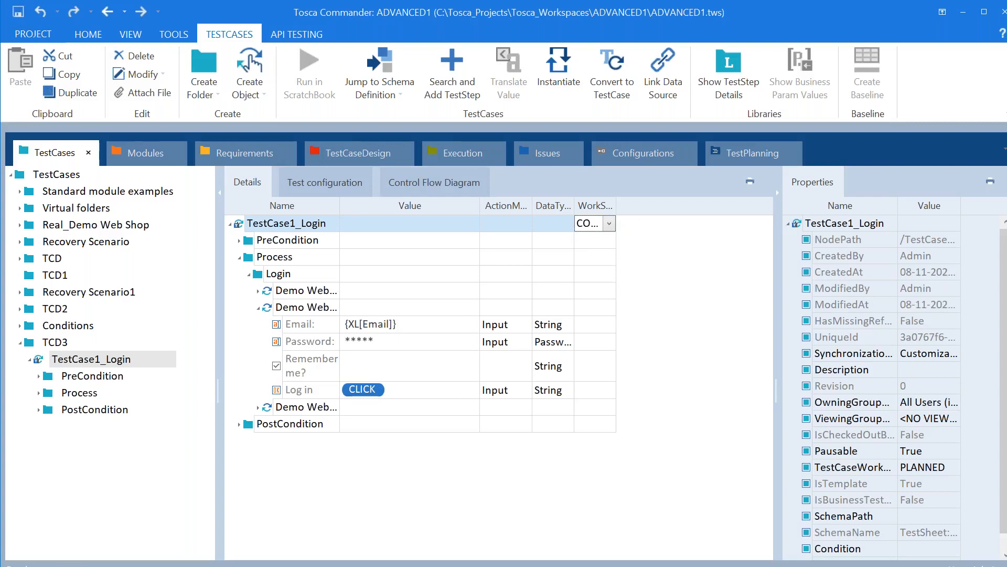
Run Check Template on TestCase1_Login and confirm it finds no errors
{"action": "left_click", "coordinate": [96, 362]}
{"action": "right_click", "coordinate": [96, 366]}
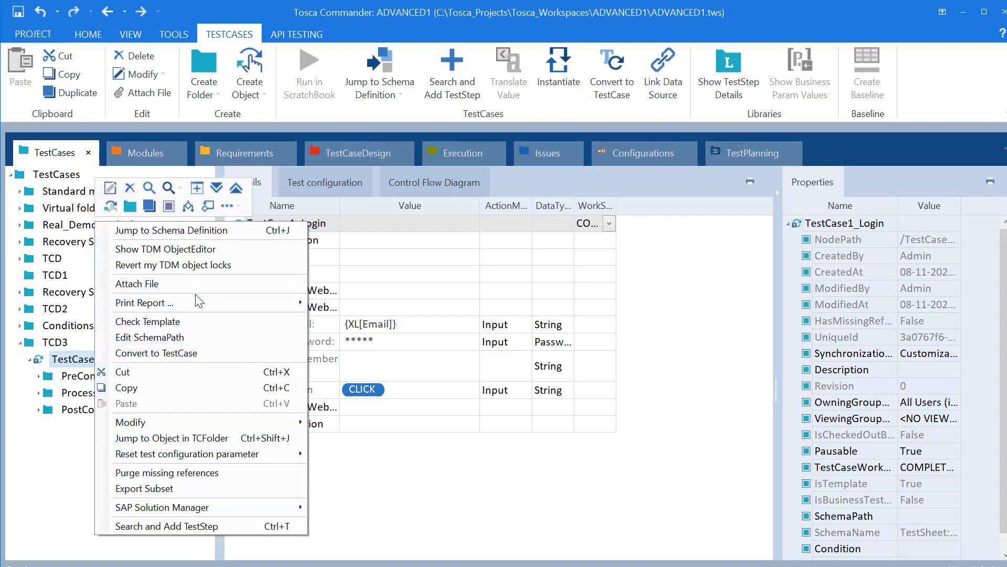
{"action": "left_click", "coordinate": [187, 321]}
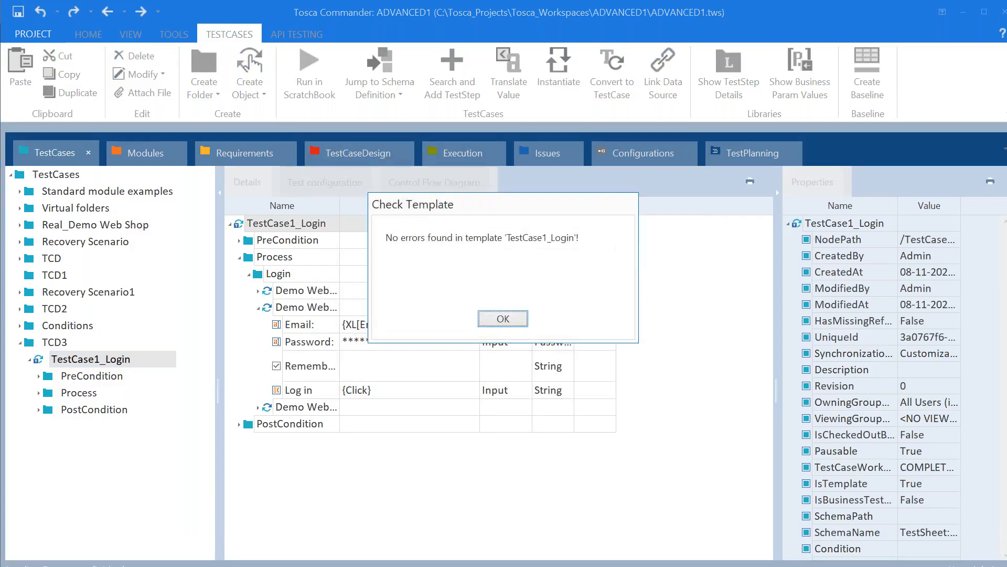
{"action": "left_click", "coordinate": [518, 322]}
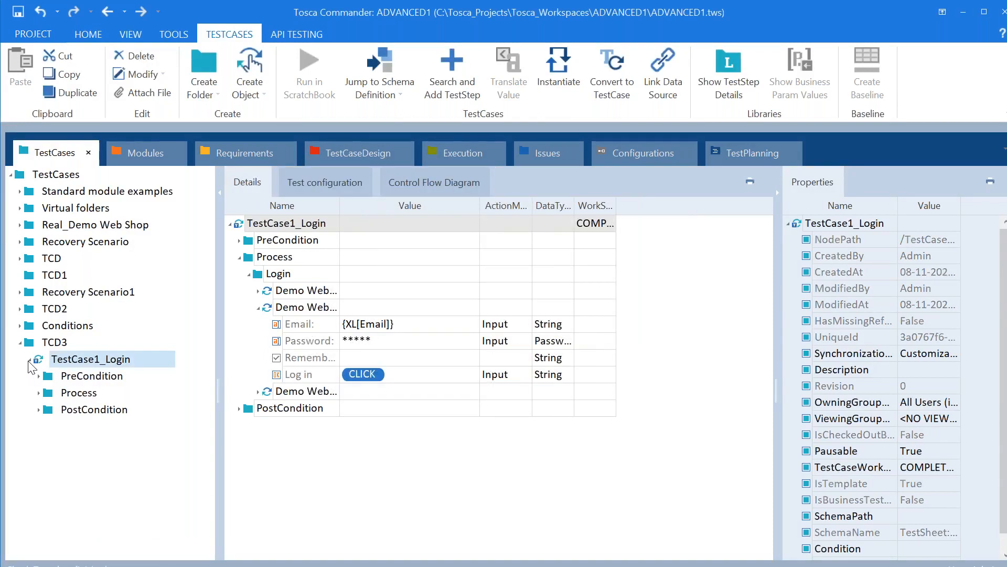
{"action": "left_click", "coordinate": [30, 360]}
{"action": "left_click", "coordinate": [60, 362]}
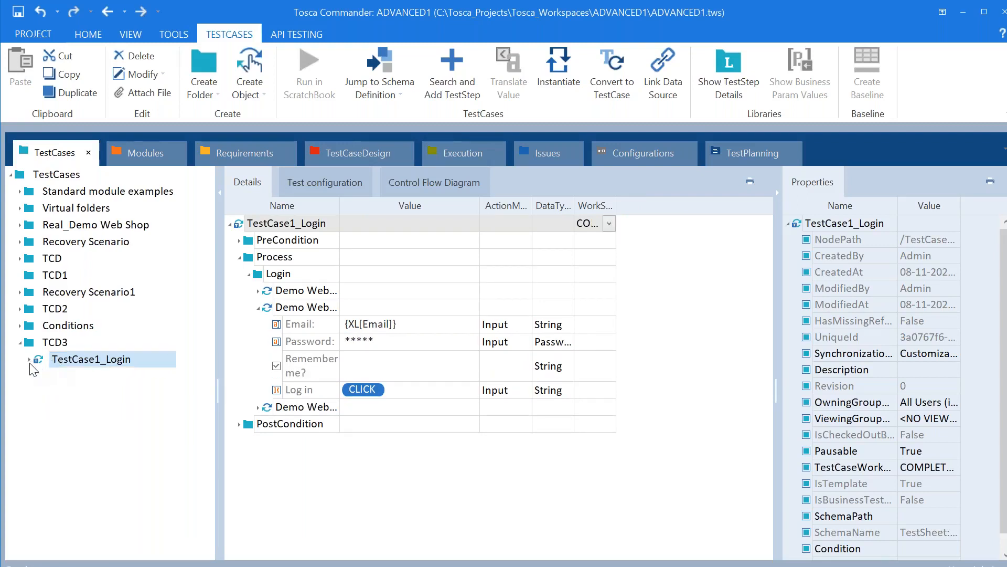
{"action": "left_click", "coordinate": [29, 360]}
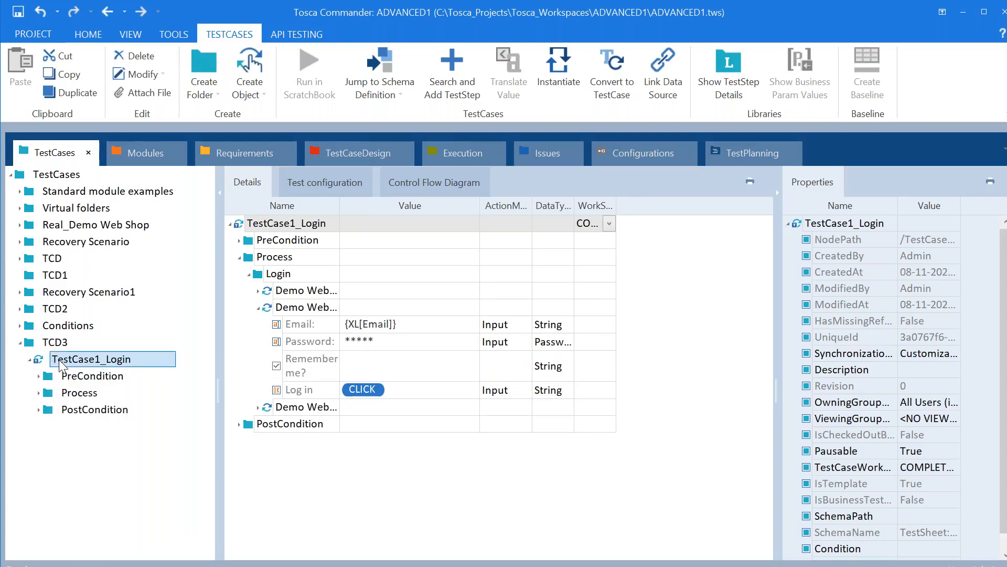
Create a TemplateInstance of TestCase1_Login under TCD3, generating test cases TC1, TC2 and TC3
{"action": "right_click", "coordinate": [58, 360]}
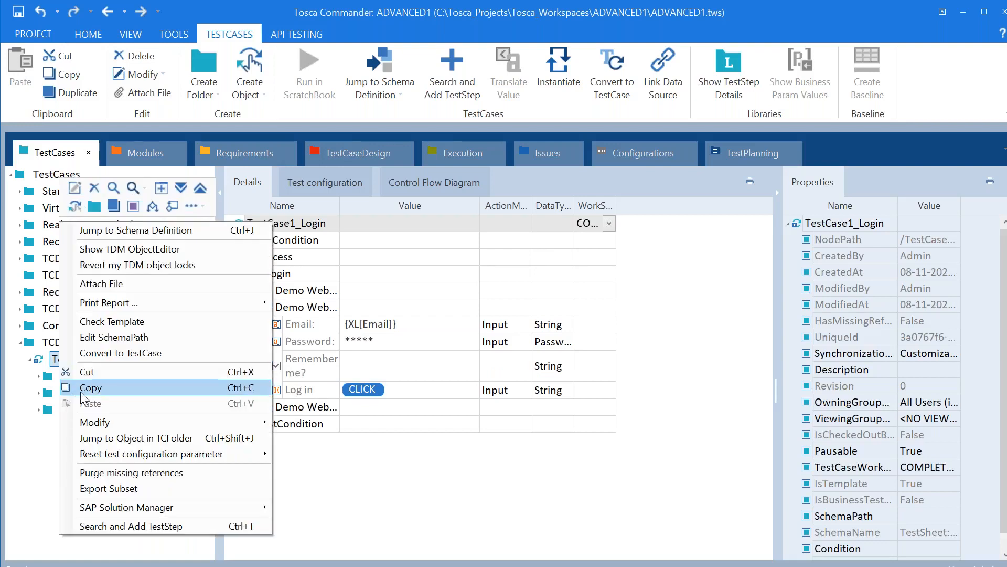
{"action": "left_click", "coordinate": [378, 512]}
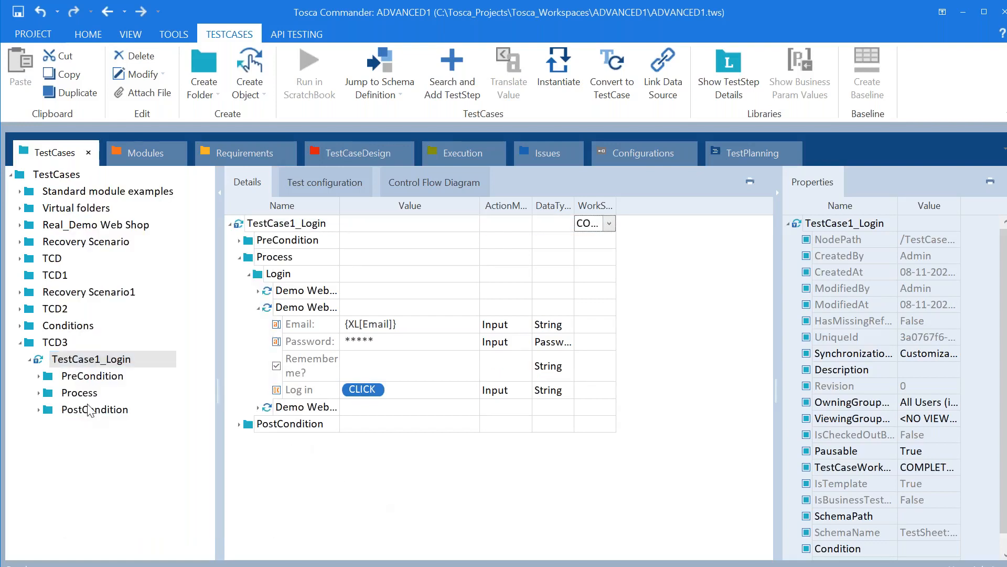
{"action": "left_click", "coordinate": [35, 359]}
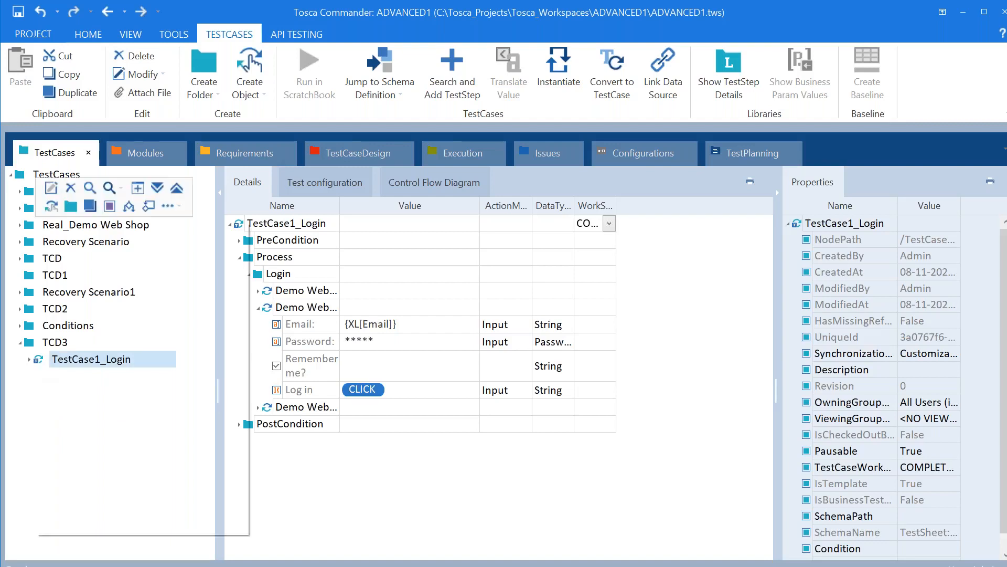
{"action": "right_click", "coordinate": [38, 362]}
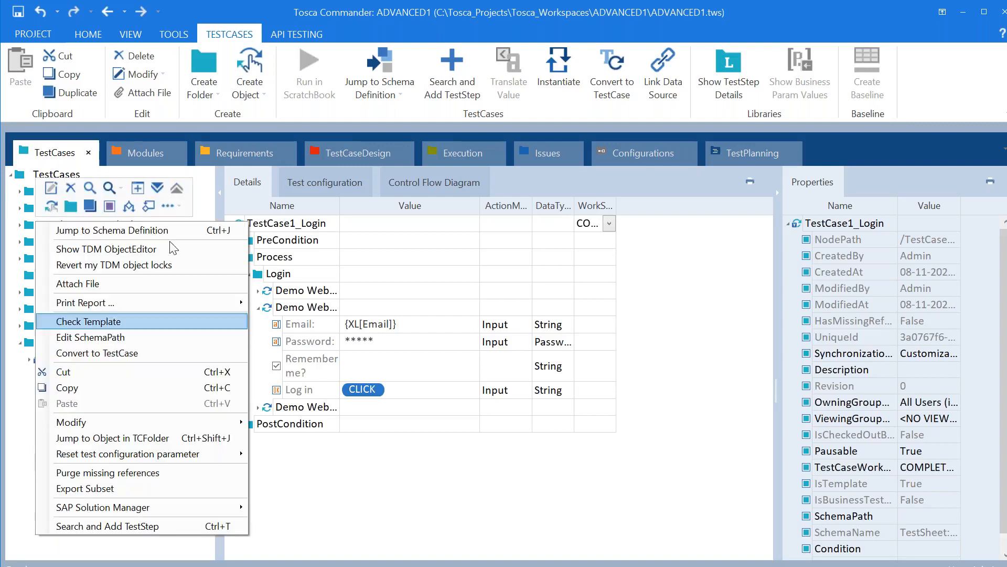
{"action": "left_click", "coordinate": [177, 208]}
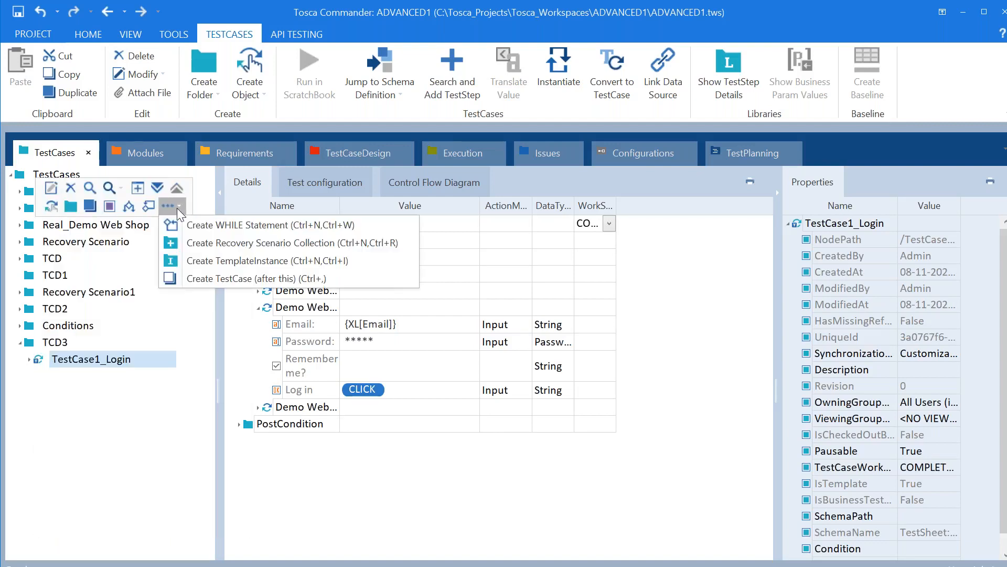
{"action": "left_click", "coordinate": [242, 265]}
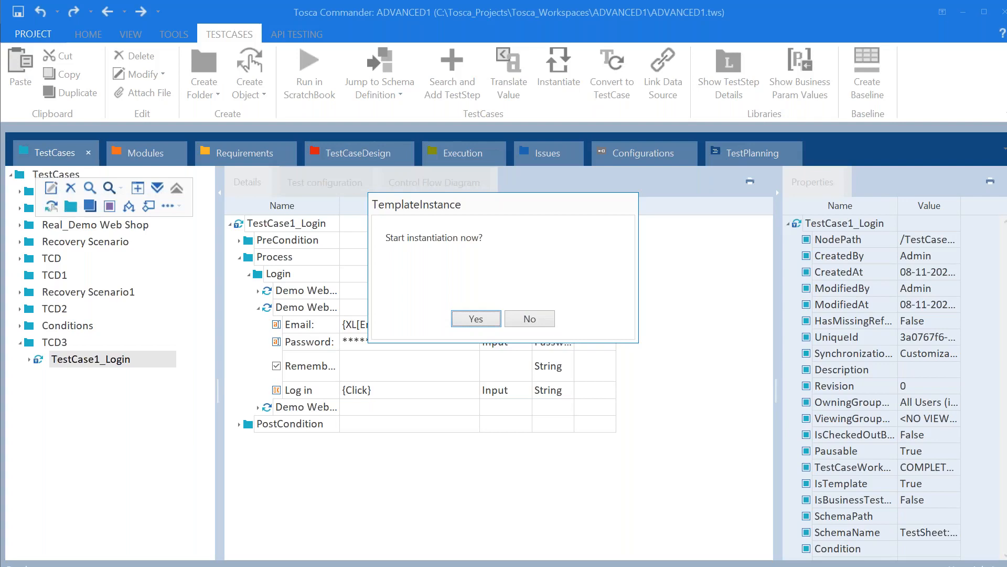
{"action": "left_click", "coordinate": [476, 318]}
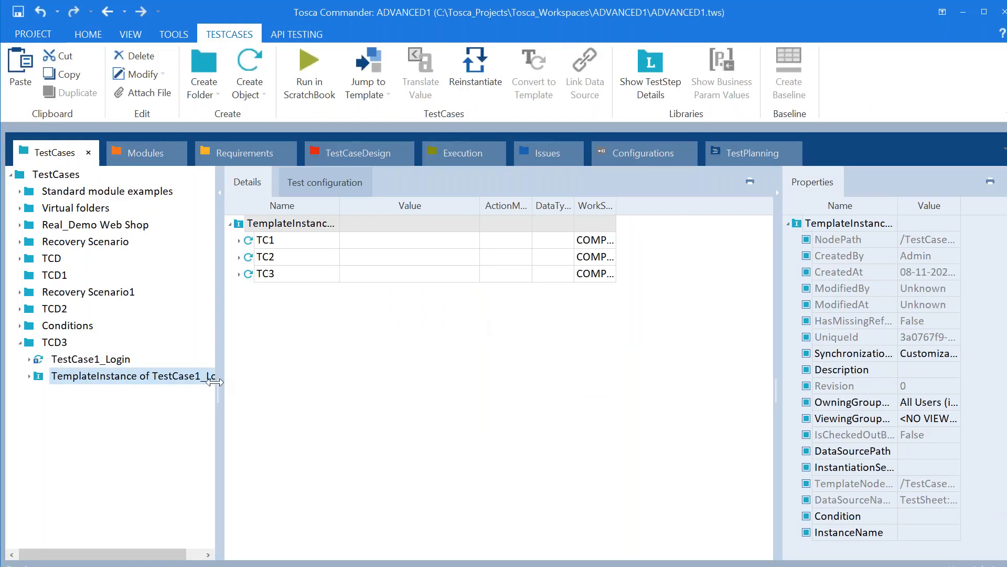
Widen the tree, expand the TemplateInstance to view TC1–TC3, then collapse it in TestCases
{"action": "left_click_drag", "start_coordinate": [215, 382], "coordinate": [271, 383]}
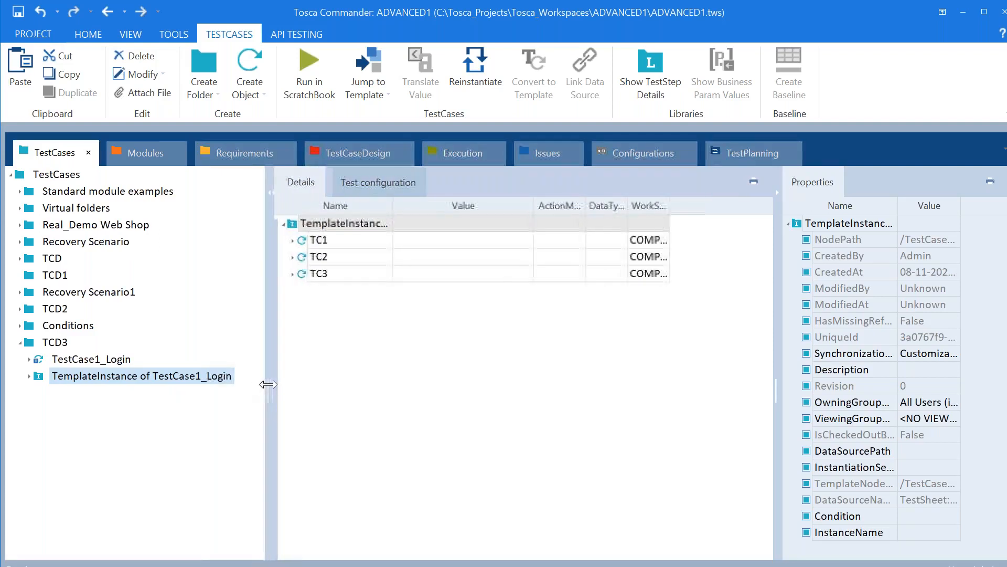
{"action": "left_click", "coordinate": [31, 376]}
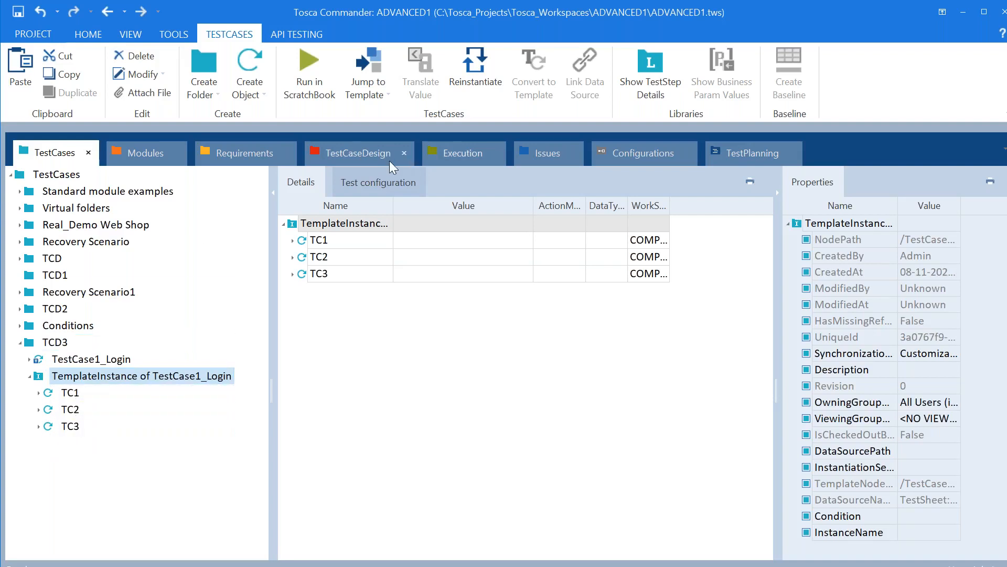
{"action": "left_click", "coordinate": [366, 155]}
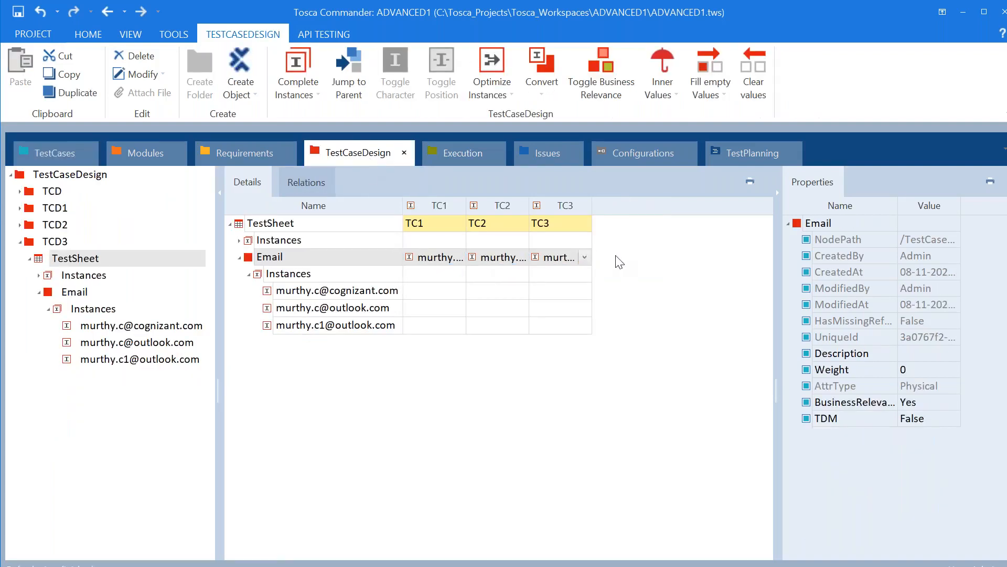
{"action": "left_click", "coordinate": [57, 151]}
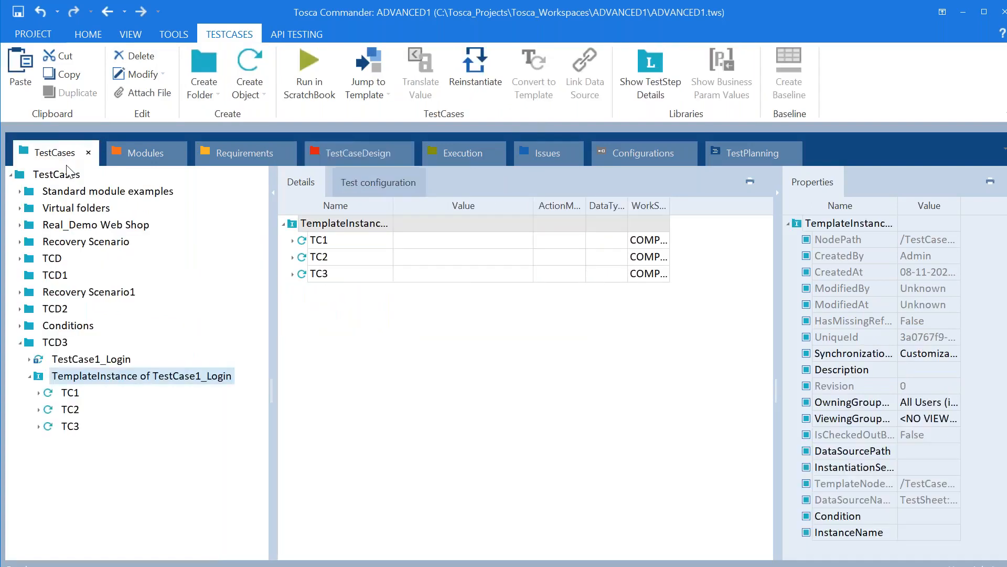
{"action": "left_click", "coordinate": [30, 377]}
{"action": "left_click", "coordinate": [67, 377]}
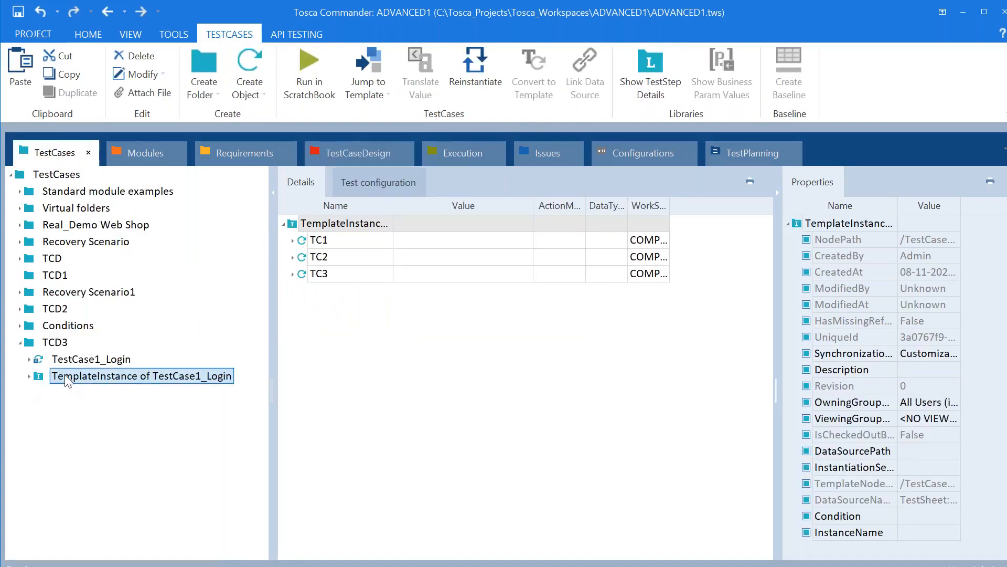
{"action": "right_click", "coordinate": [67, 379]}
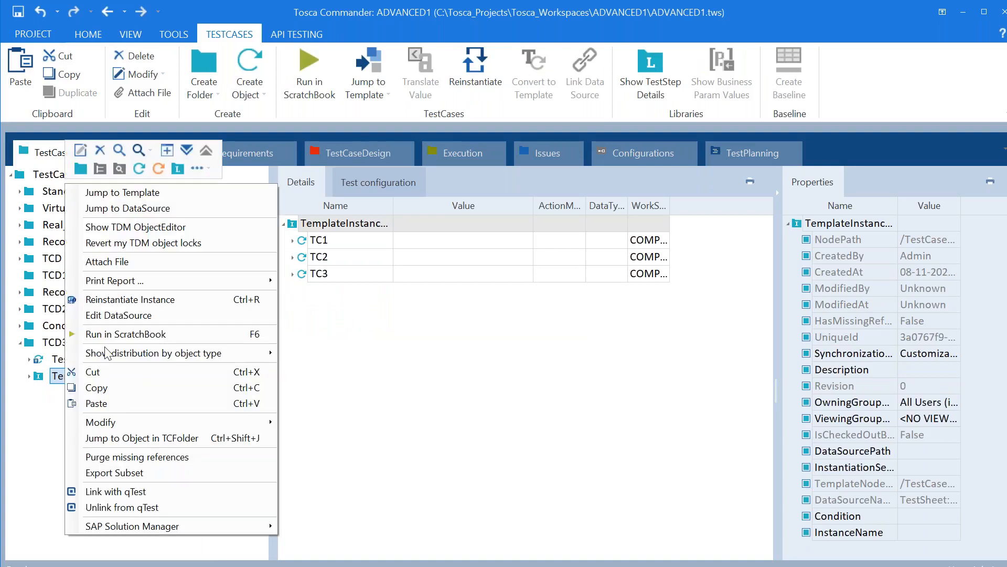
Run the TemplateInstance in ScratchBook and log into Demo Web Shop with the test email and password
{"action": "left_click", "coordinate": [141, 332]}
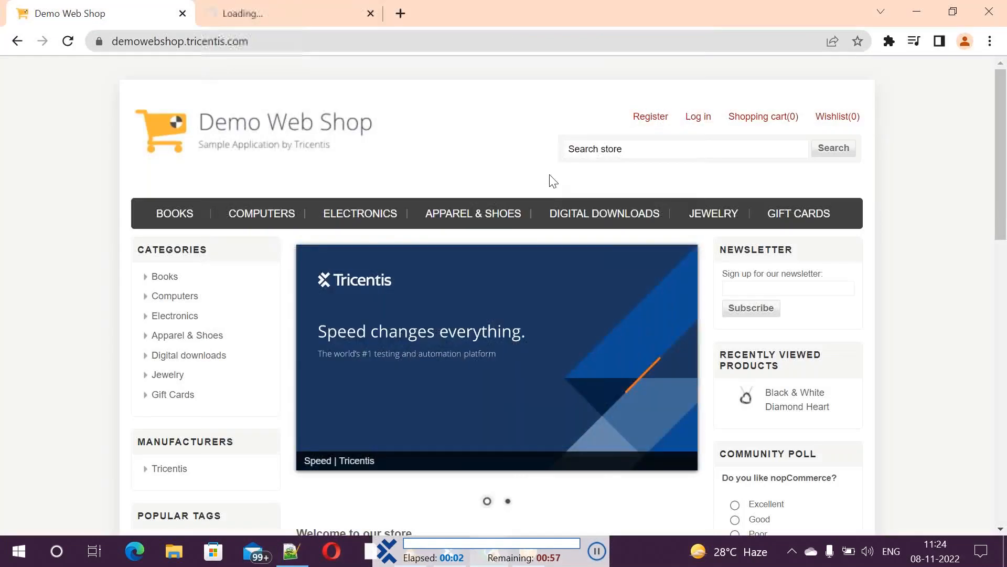
{"action": "left_click", "coordinate": [697, 124]}
{"action": "key", "text": "Tab"}
{"action": "type", "text": "••••••"}
{"action": "scroll", "coordinate": [699, 124], "scroll_direction": "down", "scroll_amount": 2}
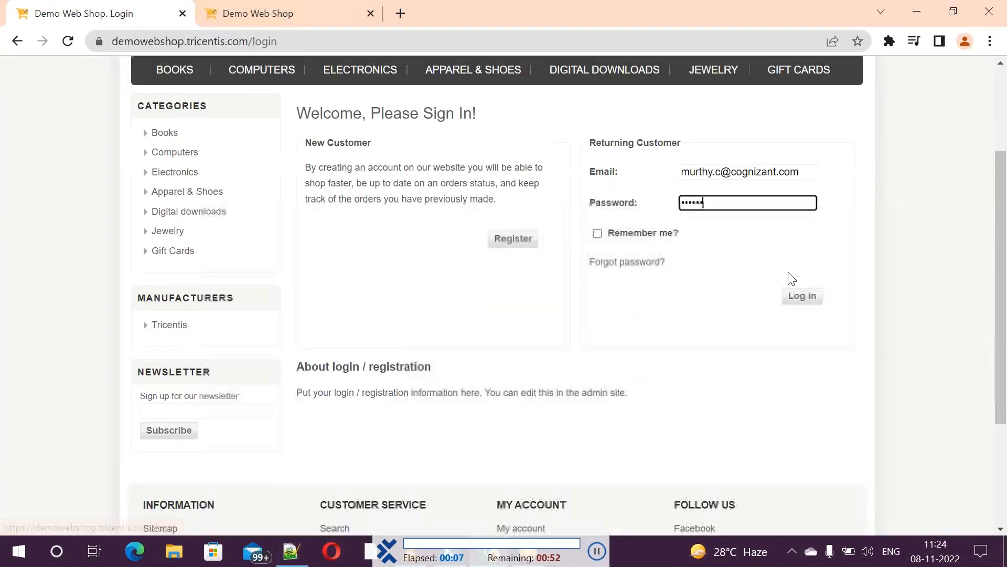
{"action": "left_click", "coordinate": [804, 297]}
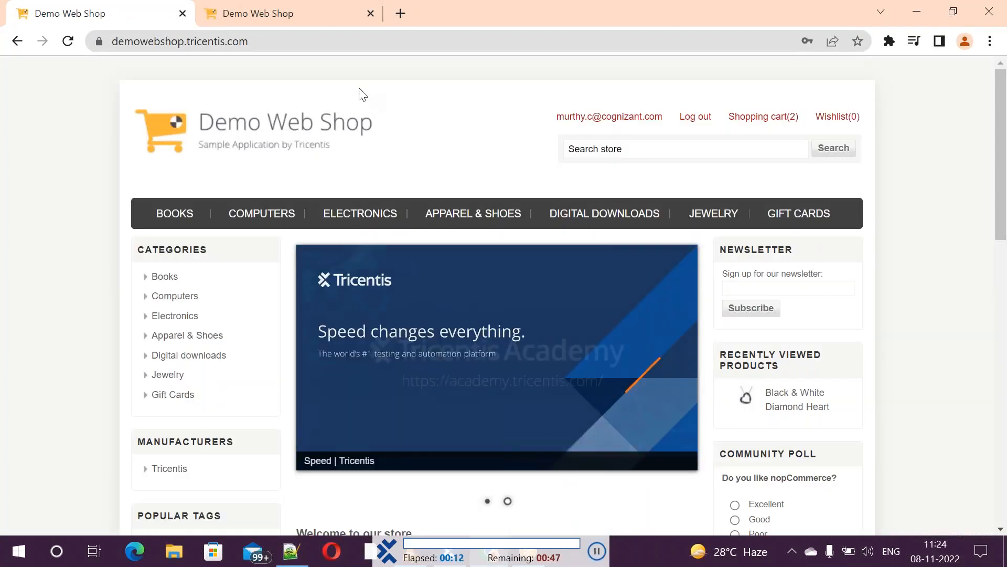
Close the extra Chrome tab left by the login run
{"action": "left_click", "coordinate": [225, 14]}
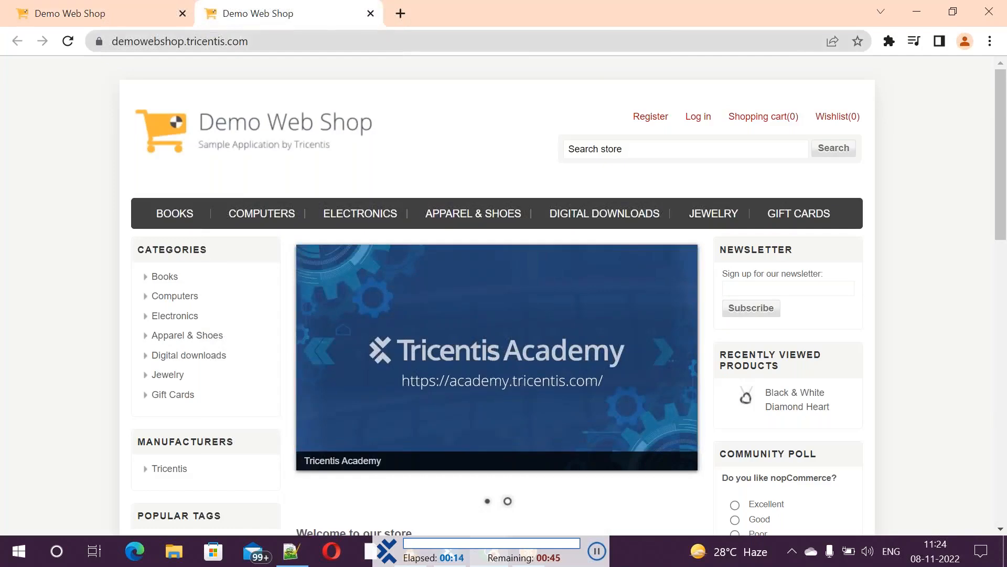
{"action": "left_click", "coordinate": [182, 14]}
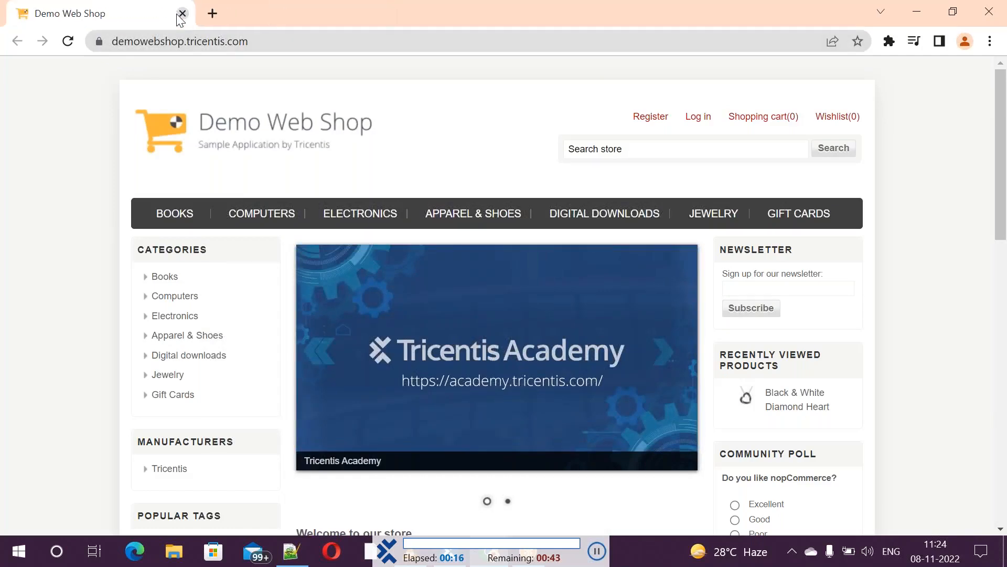
{"action": "left_click", "coordinate": [182, 14]}
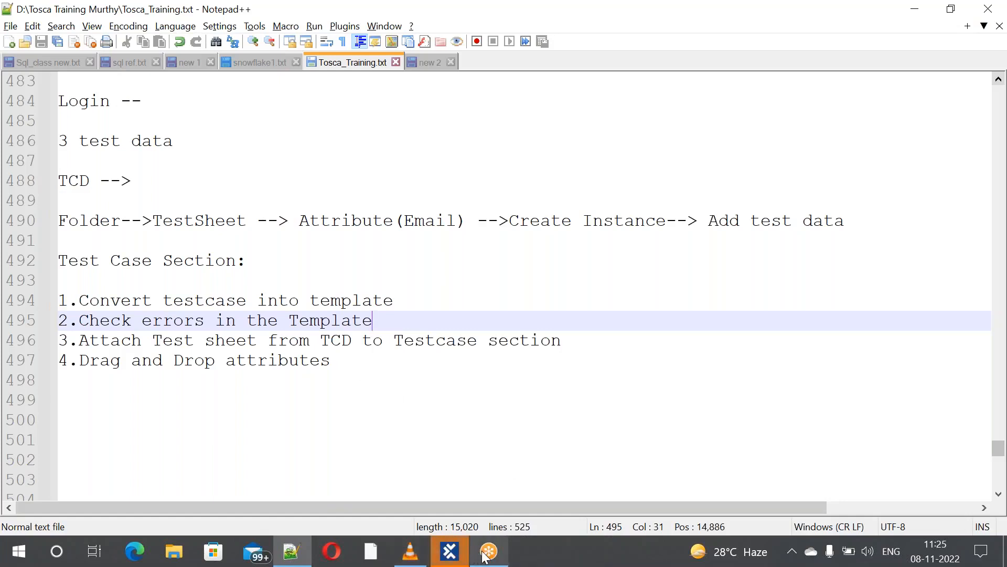
Bring Tosca Commander back in front of Notepad++ via its taskbar preview
{"action": "mouse_move", "coordinate": [485, 556]}
{"action": "mouse_move", "coordinate": [449, 551]}
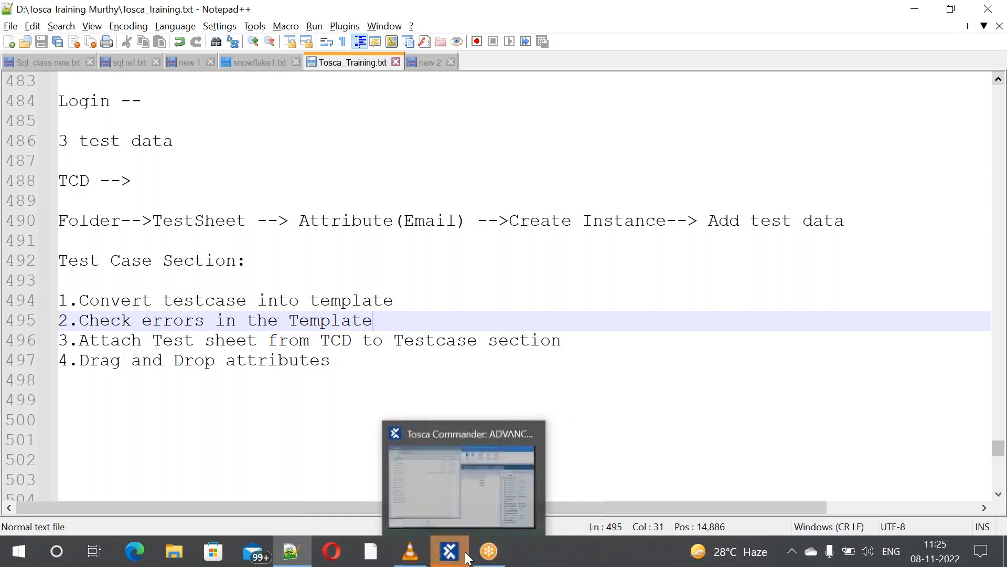
{"action": "left_click", "coordinate": [439, 474]}
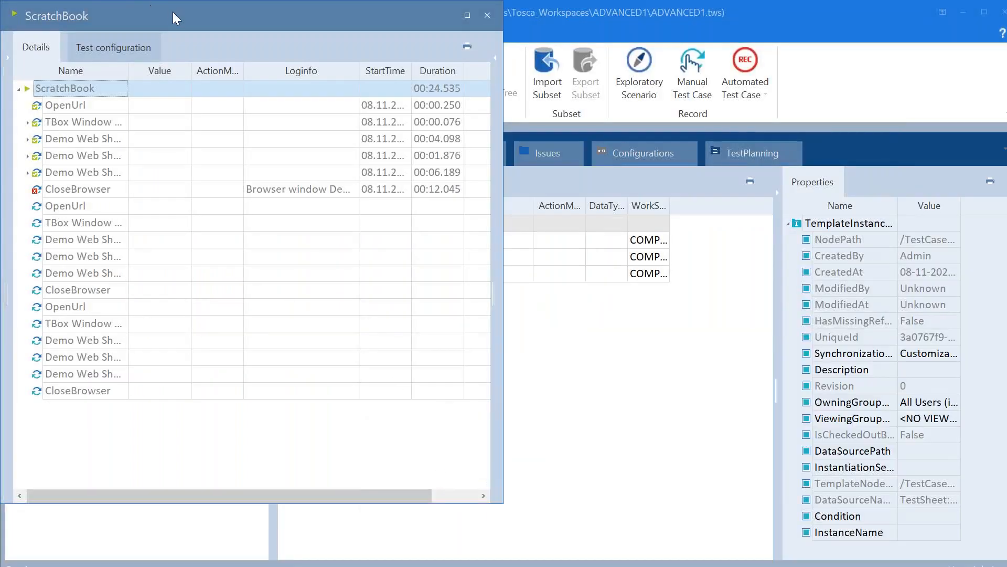
Dock ScratchBook as a section tab and rerun the TemplateInstance in ScratchBook
{"action": "left_click_drag", "start_coordinate": [173, 13], "coordinate": [257, 132]}
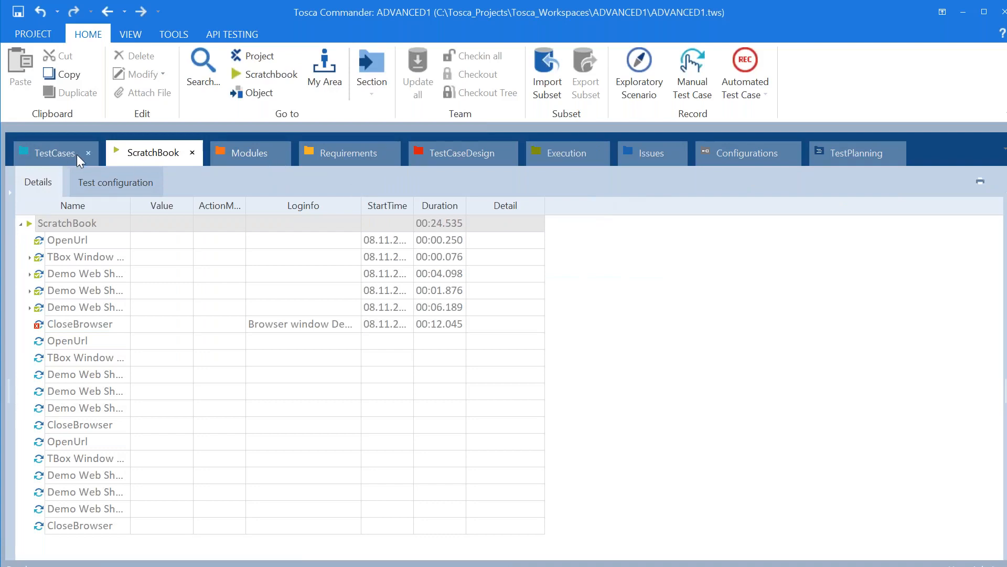
{"action": "left_click", "coordinate": [59, 153]}
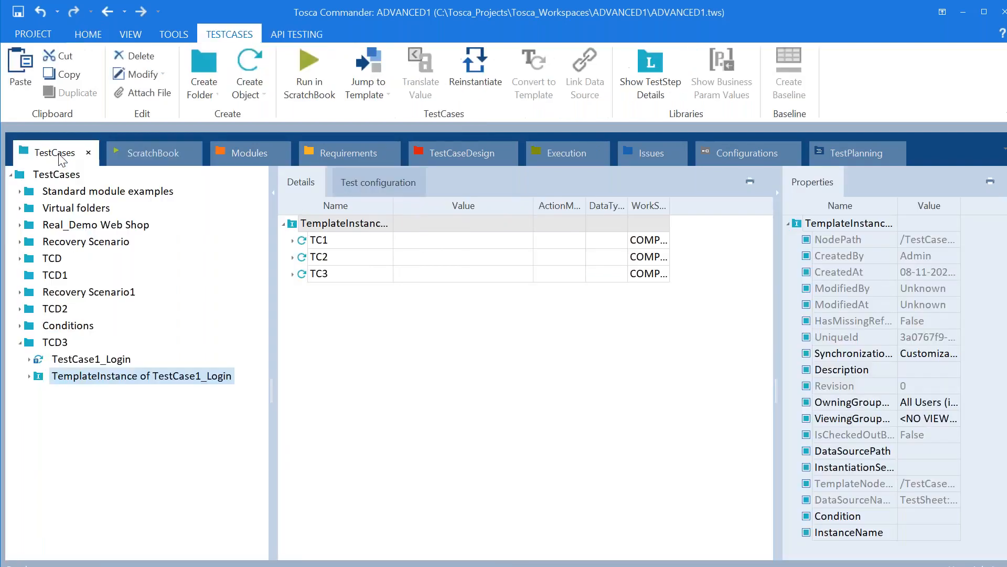
{"action": "right_click", "coordinate": [94, 384]}
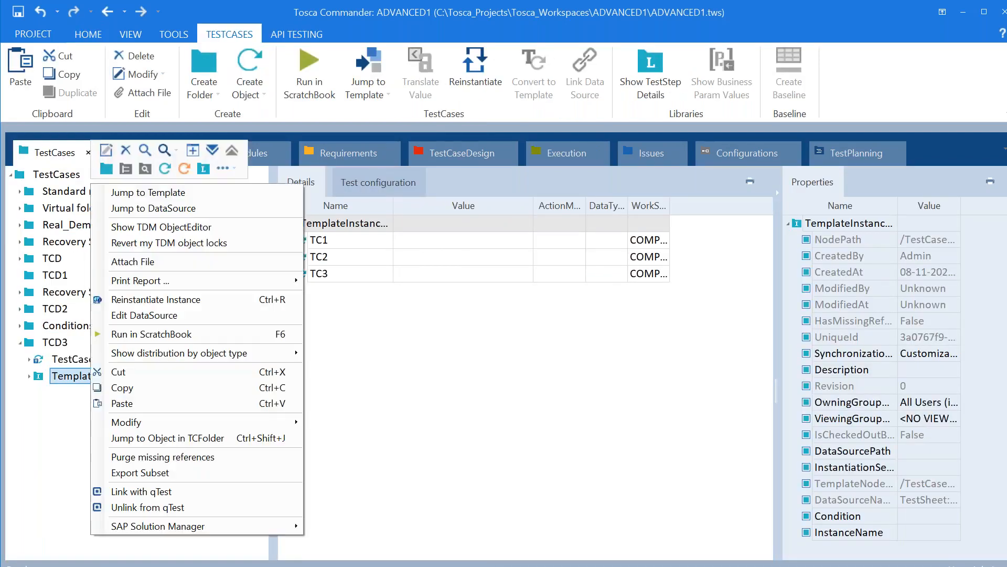
{"action": "left_click", "coordinate": [152, 334]}
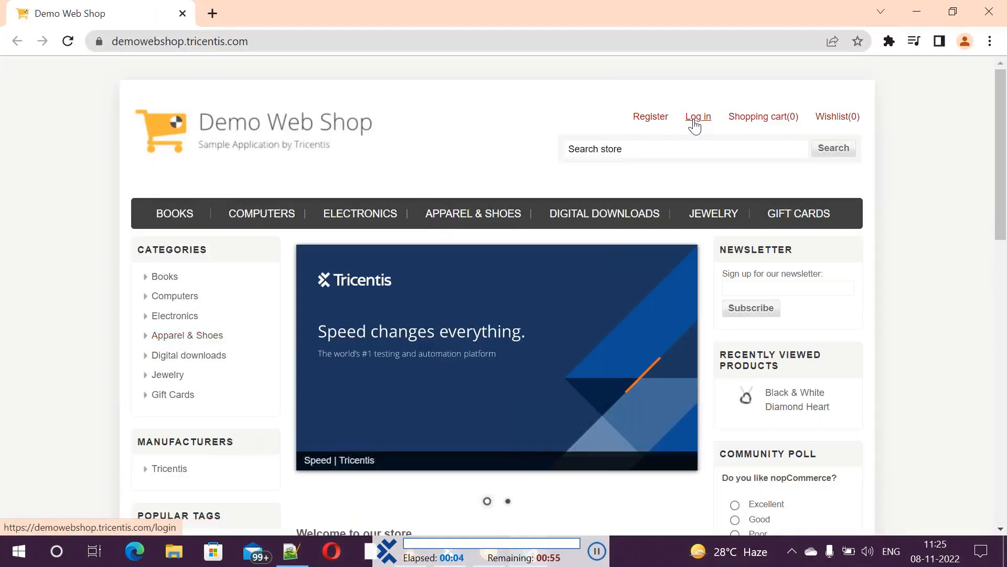
Log into Demo Web Shop with the first test case's e-mail and password
{"action": "left_click", "coordinate": [696, 125]}
{"action": "scroll", "coordinate": [497, 294], "scroll_direction": "down", "scroll_amount": 3}
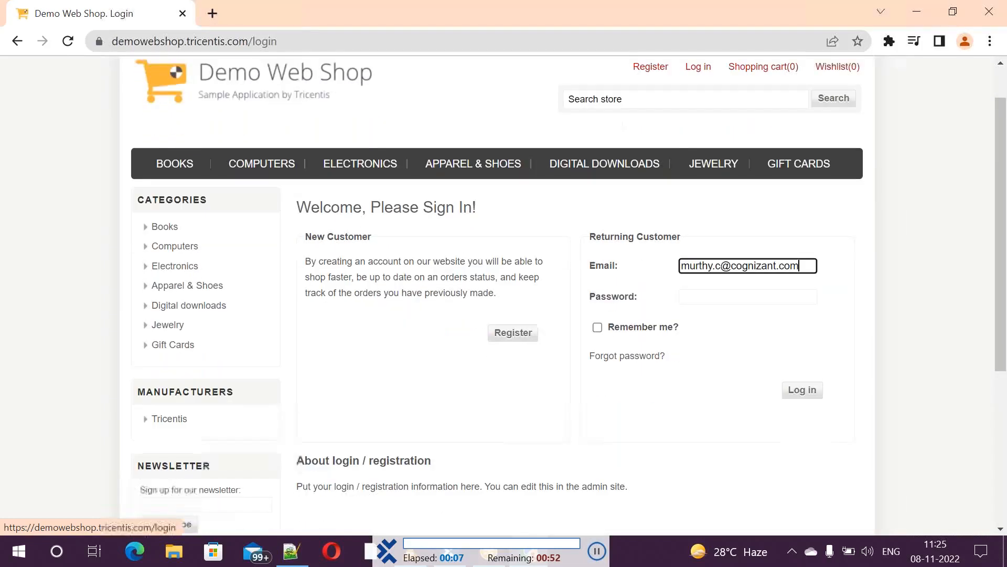
{"action": "key", "text": "Tab"}
{"action": "type", "text": "••••••"}
{"action": "left_click", "coordinate": [803, 300]}
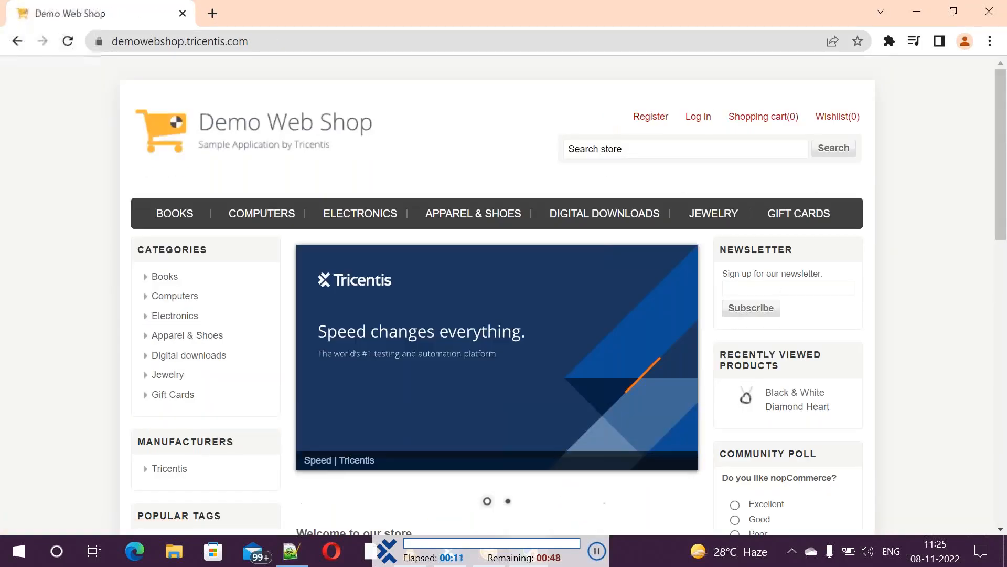
{"action": "key", "text": "alt+Tab"}
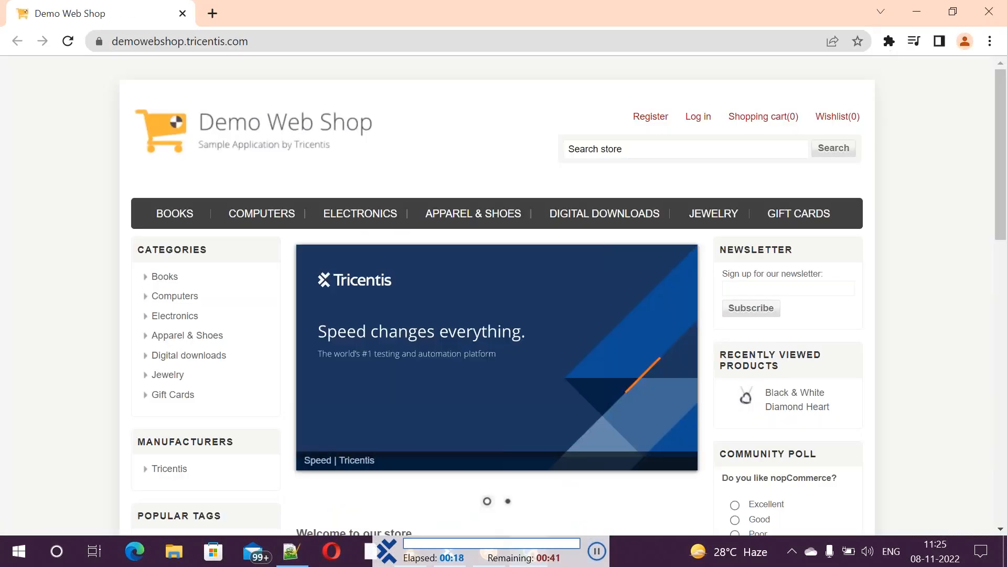
Let the remaining two test cases log in until Chrome closes
{"action": "left_click", "coordinate": [697, 118]}
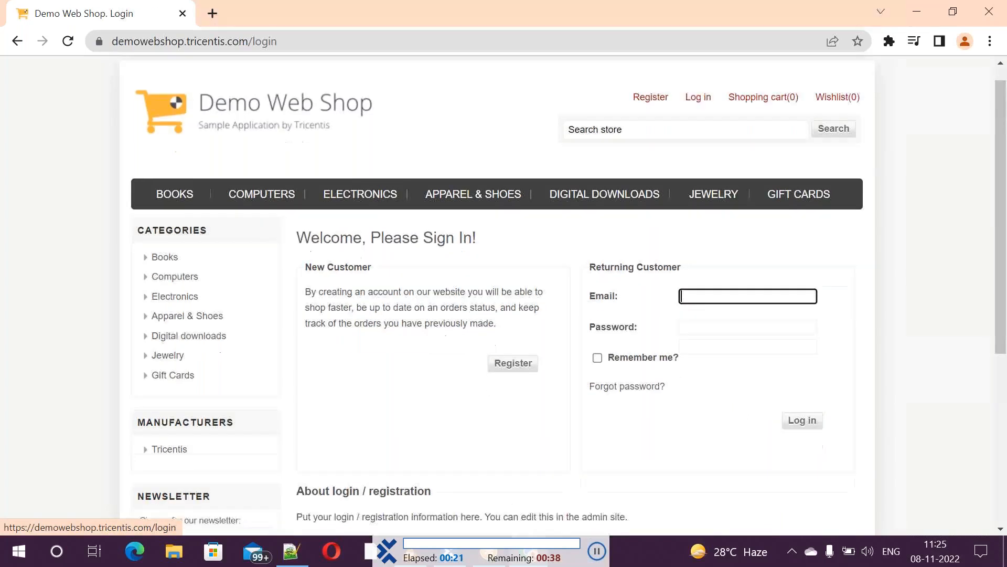
{"action": "left_click", "coordinate": [803, 296]}
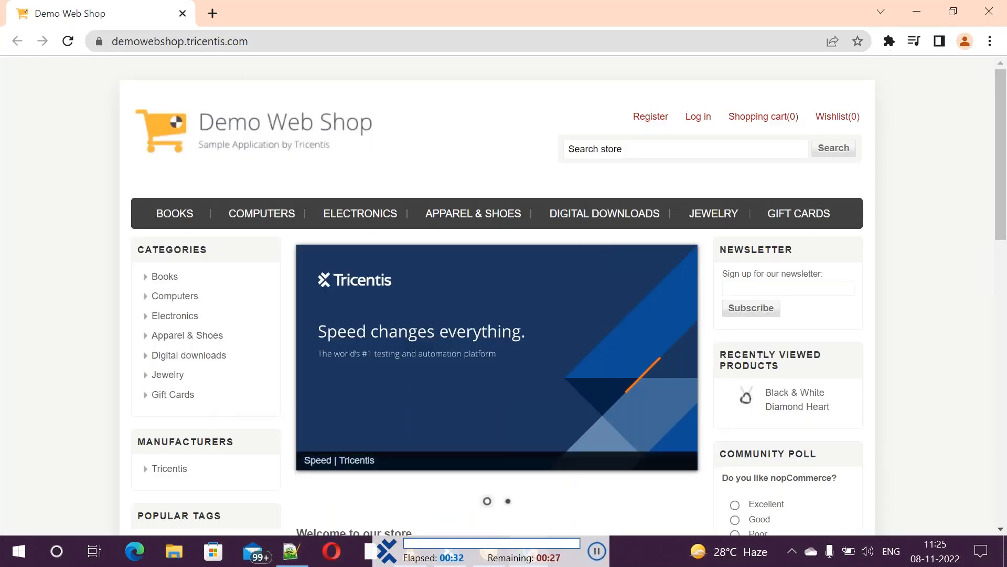
{"action": "left_click", "coordinate": [698, 118]}
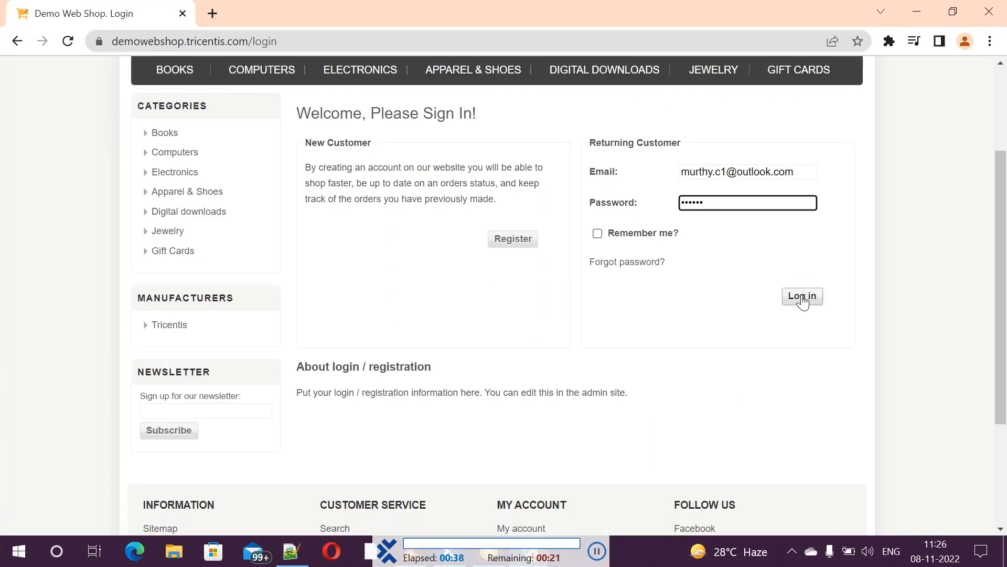
{"action": "left_click", "coordinate": [802, 297]}
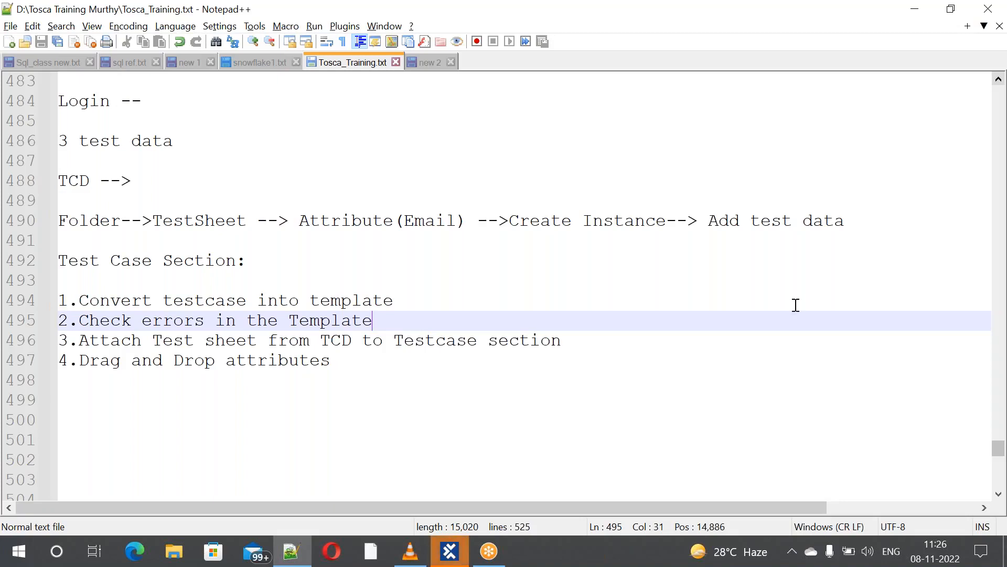
Return to Tosca, collapse the ScratchBook results to the root and show TestCases
{"action": "left_click", "coordinate": [460, 549]}
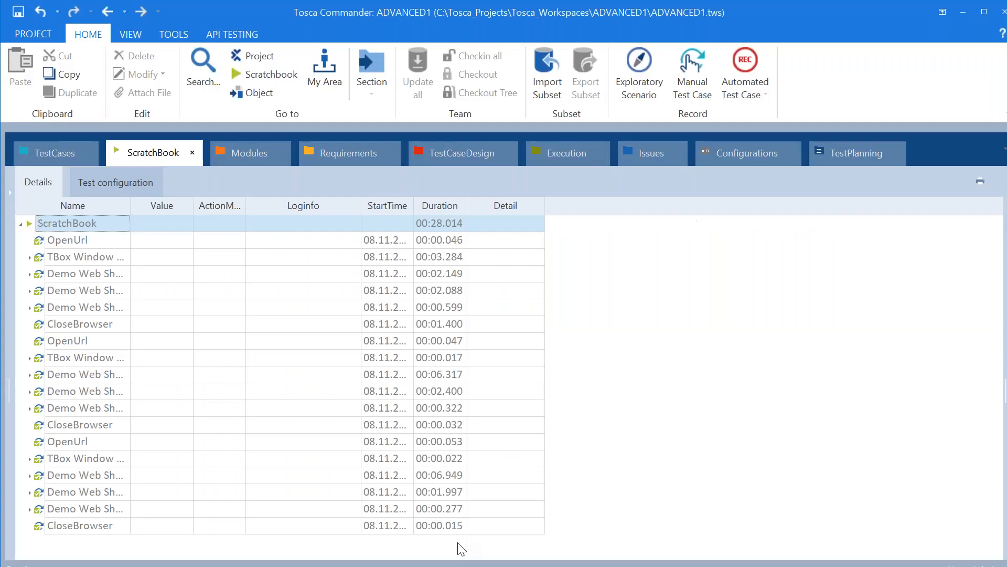
{"action": "left_click", "coordinate": [22, 224]}
{"action": "left_click", "coordinate": [22, 224]}
{"action": "left_click", "coordinate": [22, 224]}
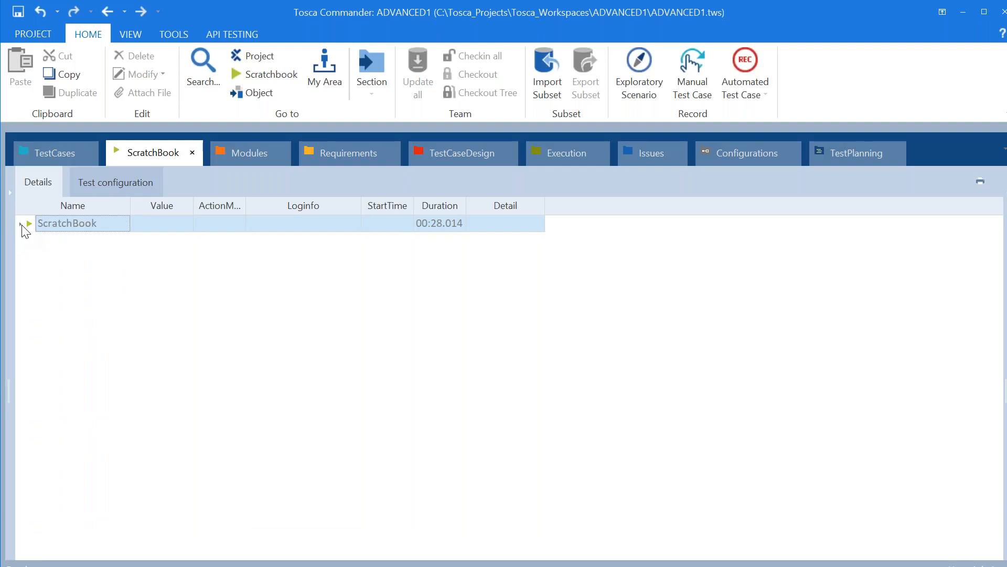
{"action": "left_click", "coordinate": [57, 153]}
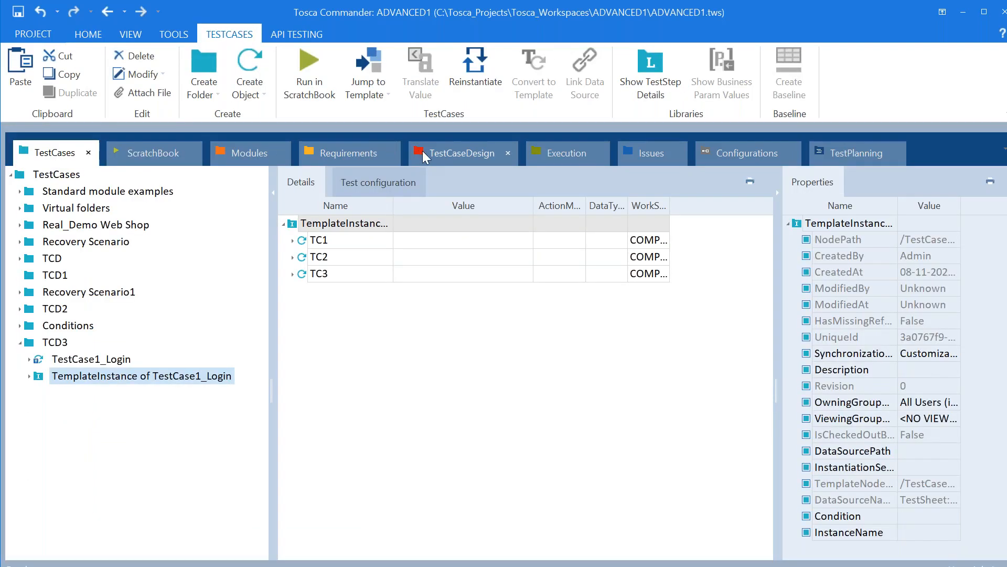
Close the Requirements, Issues, Configurations and TestPlanning sections, leaving TestCaseDesign in view
{"action": "left_click", "coordinate": [390, 152]}
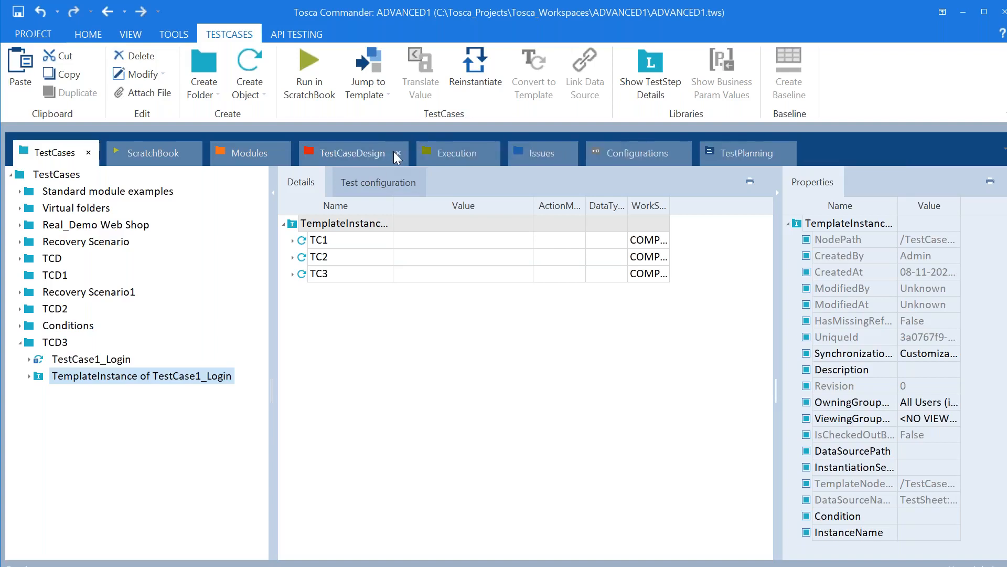
{"action": "left_click", "coordinate": [568, 154]}
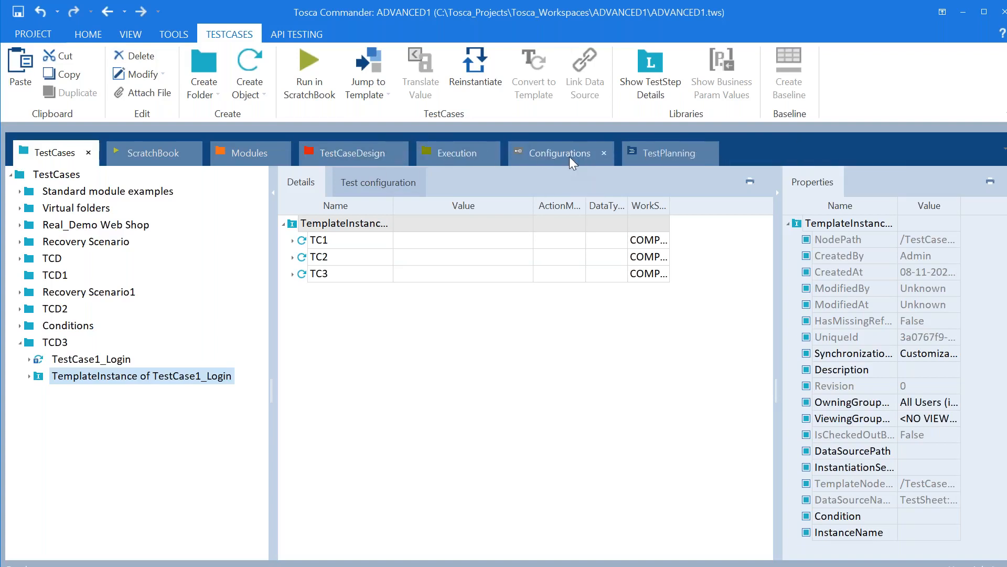
{"action": "left_click", "coordinate": [604, 157]}
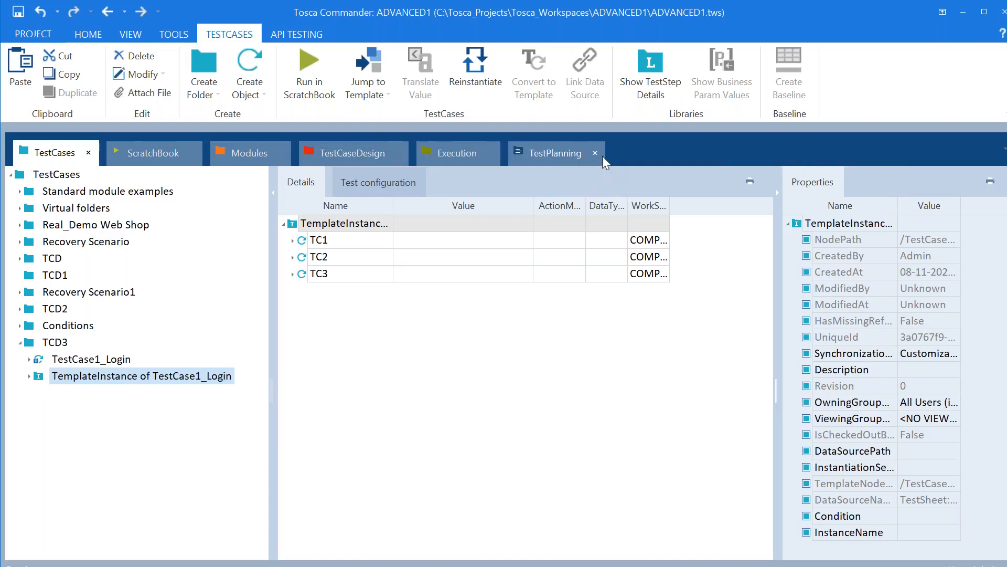
{"action": "left_click", "coordinate": [596, 154]}
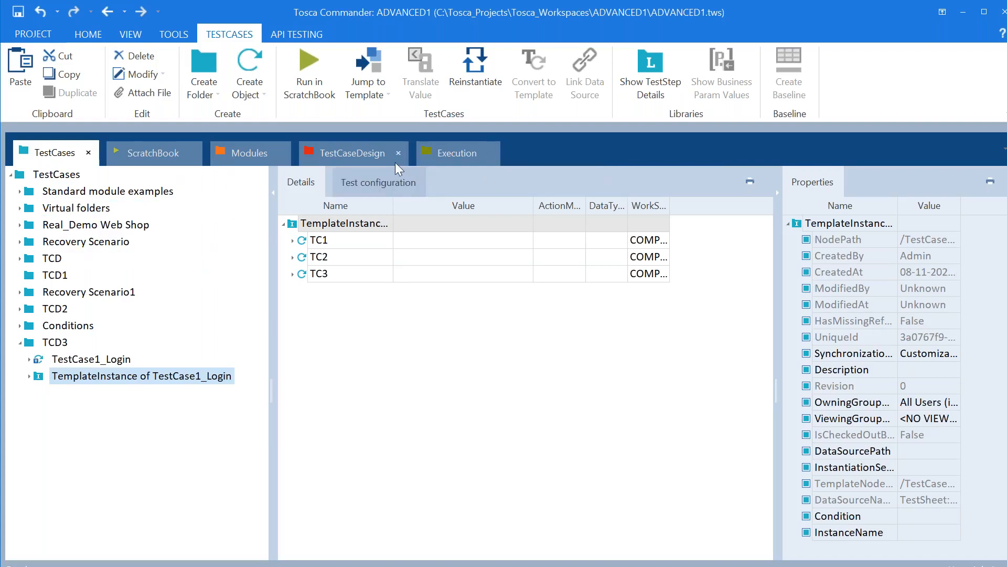
{"action": "left_click", "coordinate": [356, 144]}
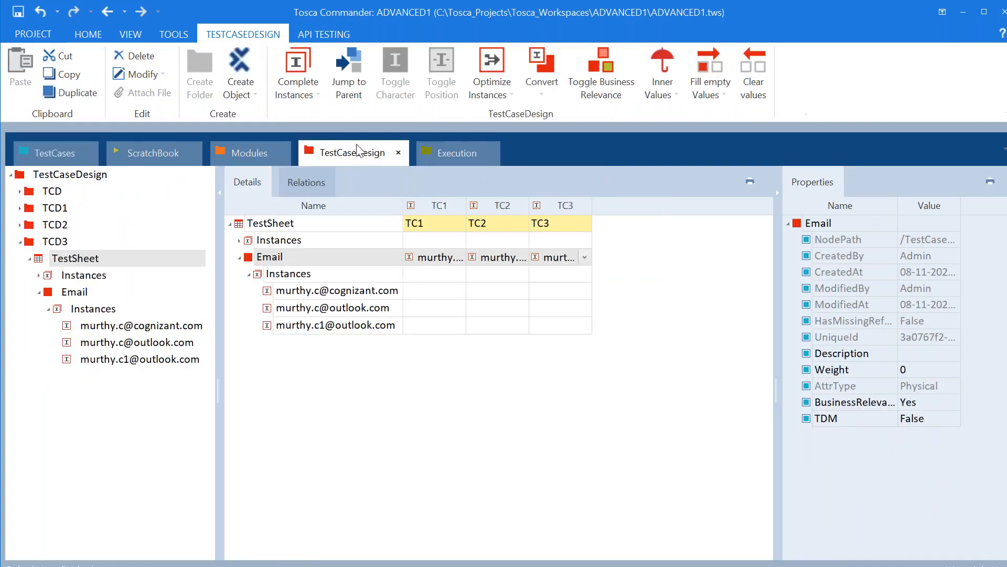
Add a new attribute under Email, named with a fourth test e-mail address
{"action": "right_click", "coordinate": [250, 259]}
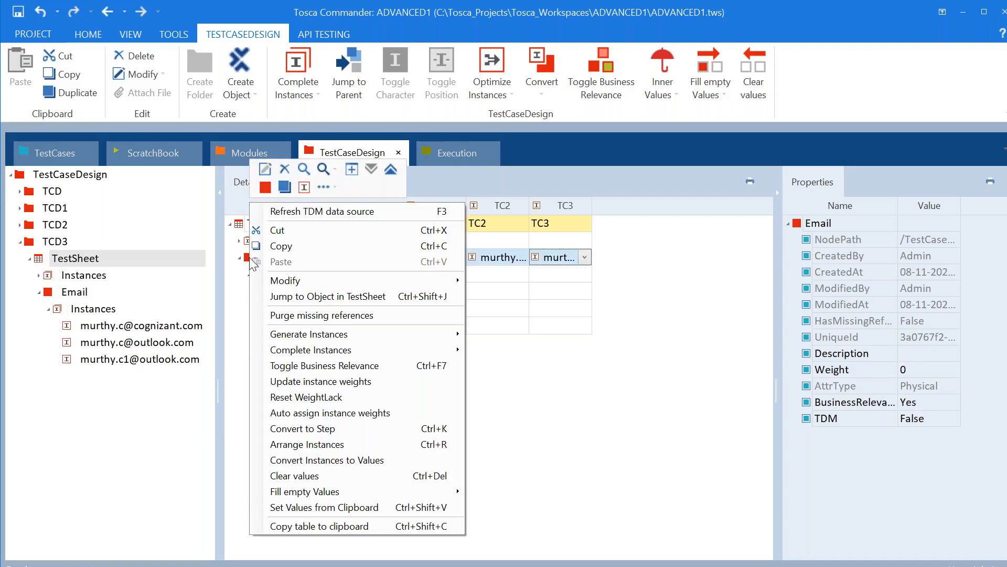
{"action": "left_click", "coordinate": [265, 187]}
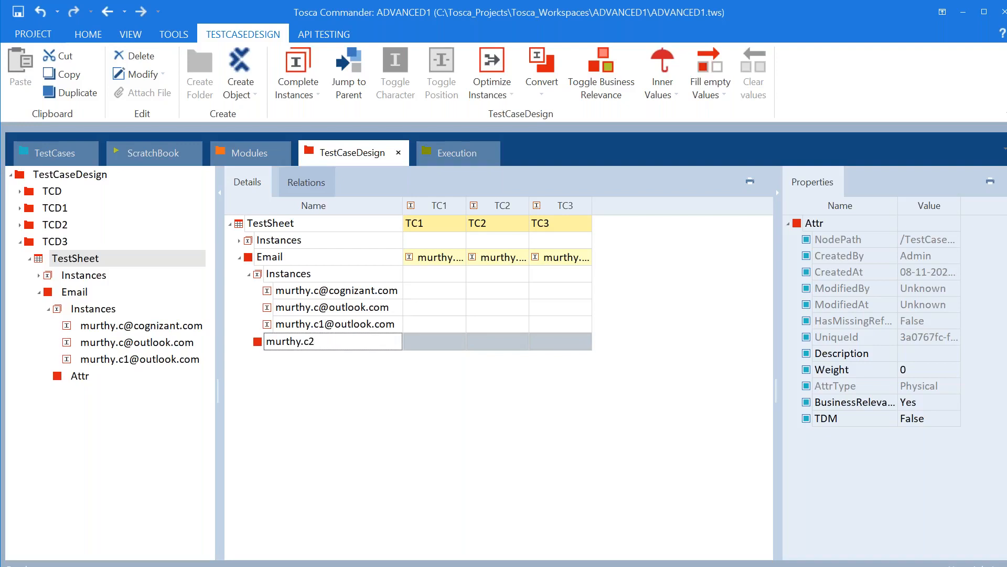
{"action": "key", "text": "Return"}
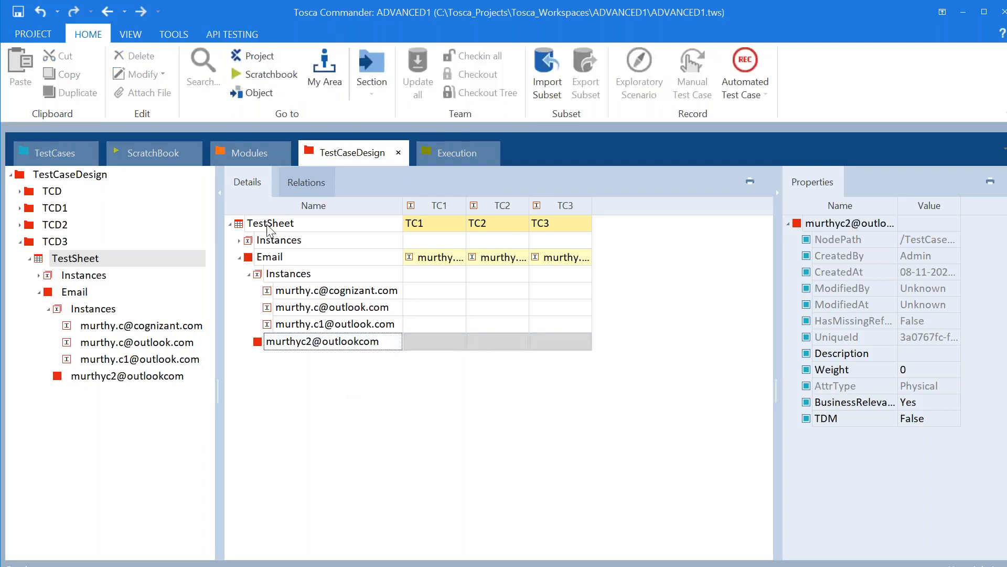
Create a TC4 test case instance on the TestSheet and delete the mistaken attribute
{"action": "right_click", "coordinate": [269, 230]}
{"action": "left_click", "coordinate": [301, 209]}
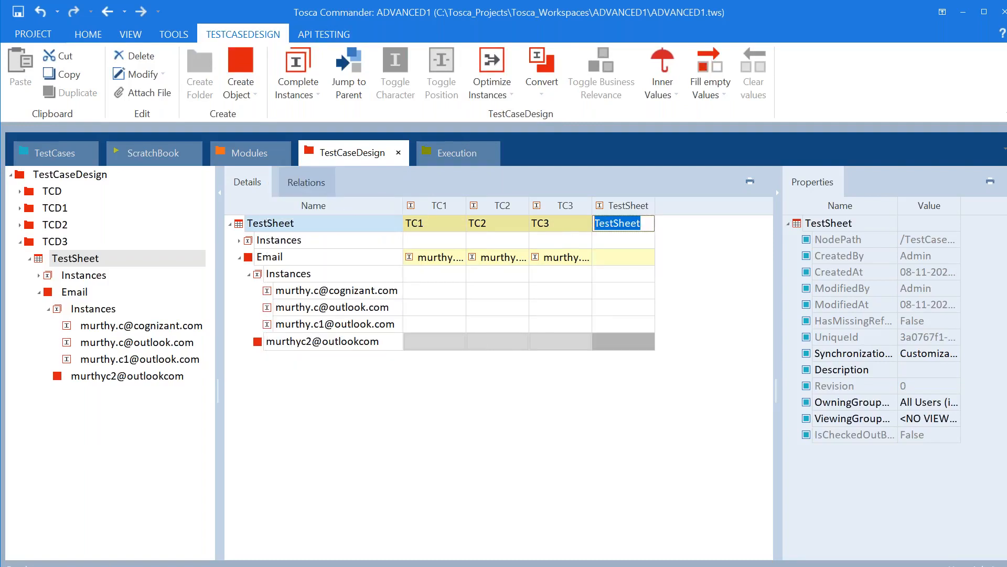
{"action": "type", "text": "TC4"}
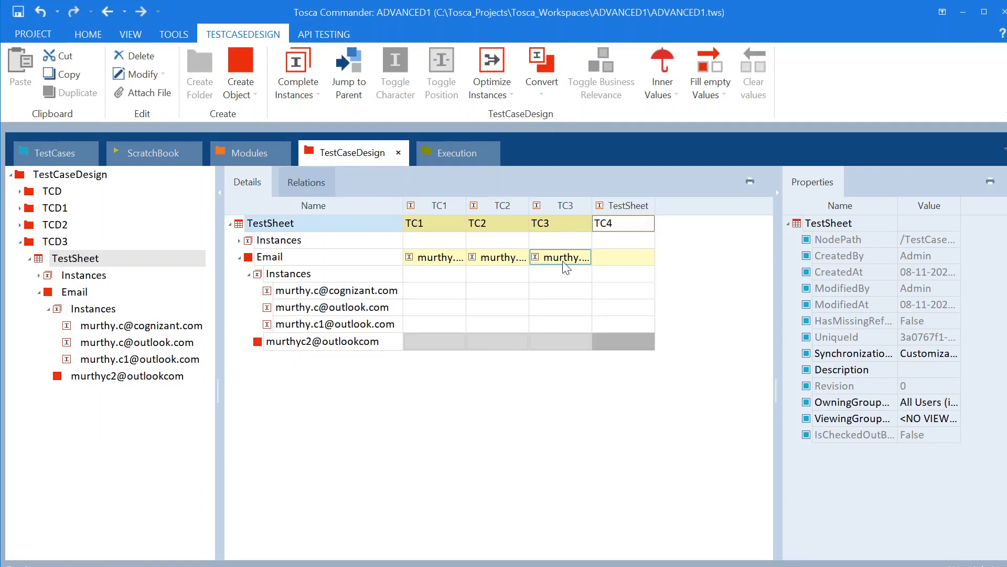
{"action": "left_click", "coordinate": [642, 258]}
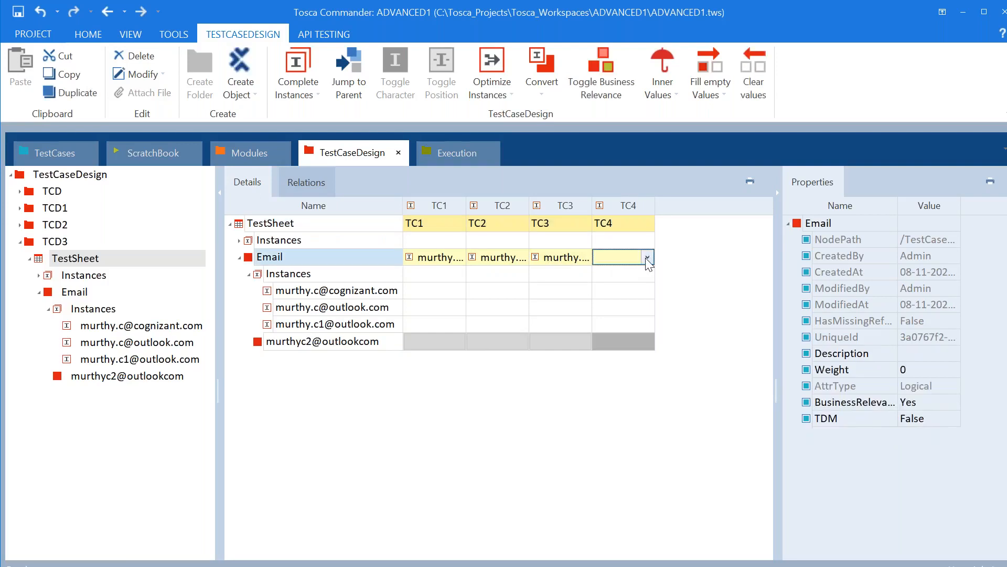
{"action": "left_click", "coordinate": [647, 257]}
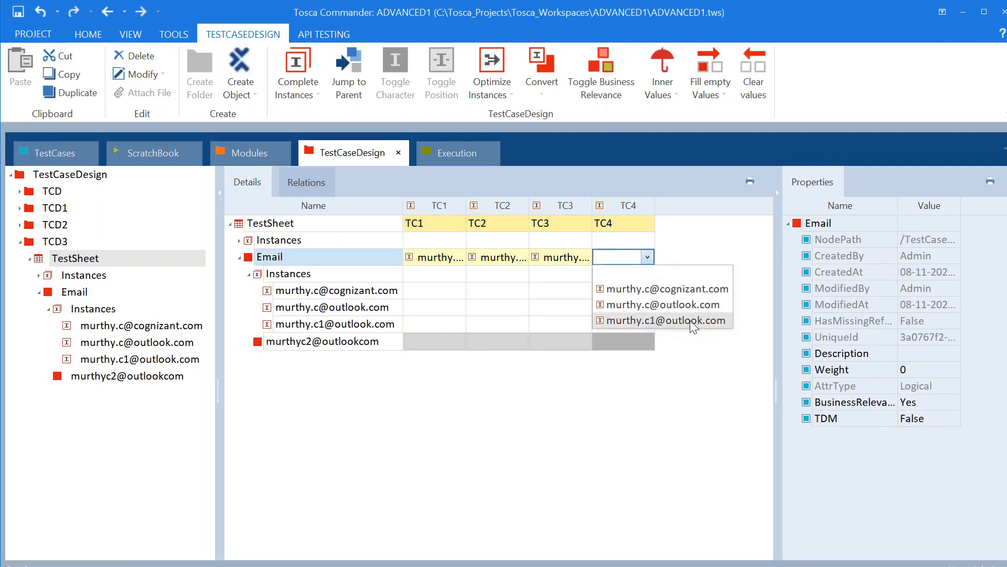
{"action": "left_click", "coordinate": [357, 416]}
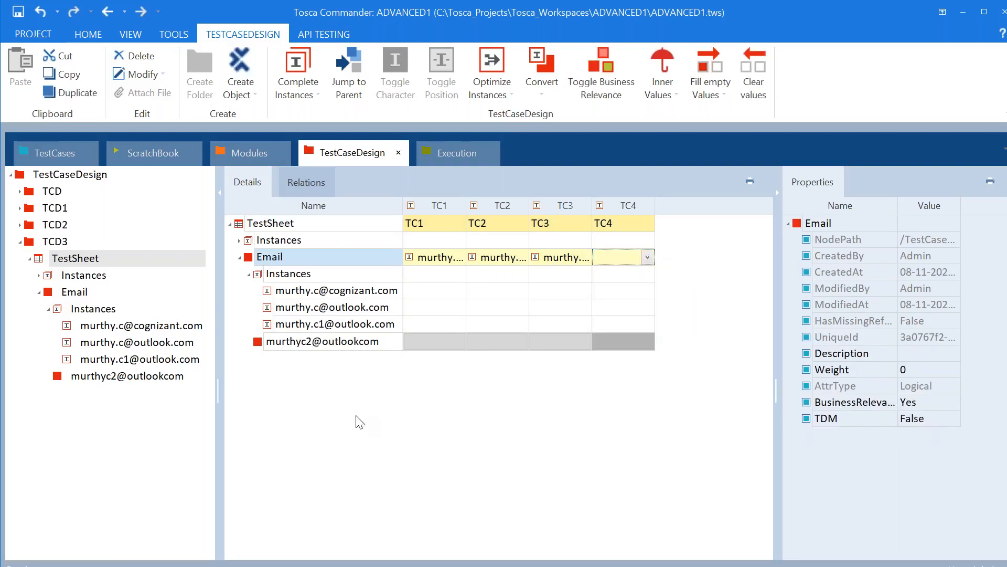
{"action": "right_click", "coordinate": [259, 343]}
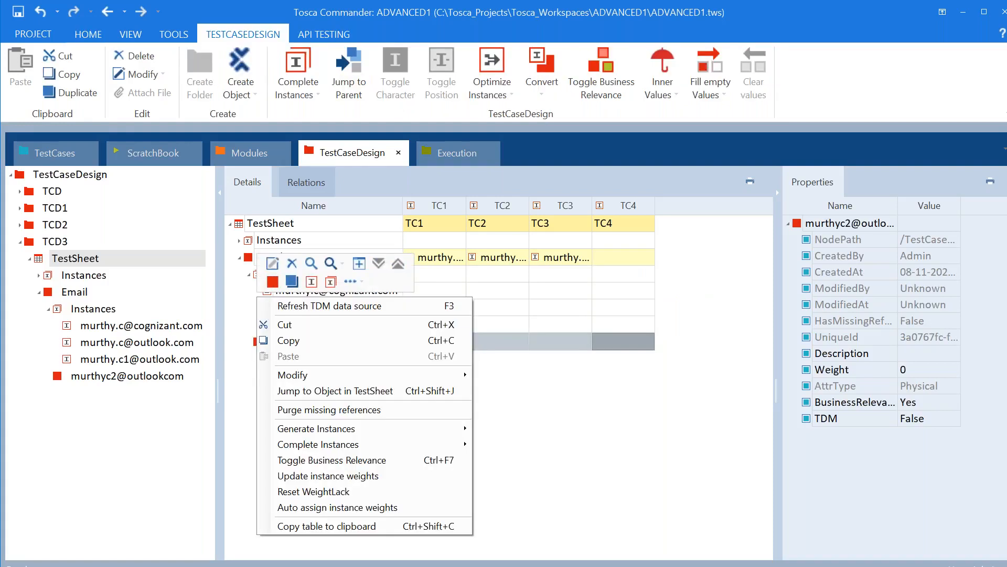
{"action": "left_click", "coordinate": [293, 263]}
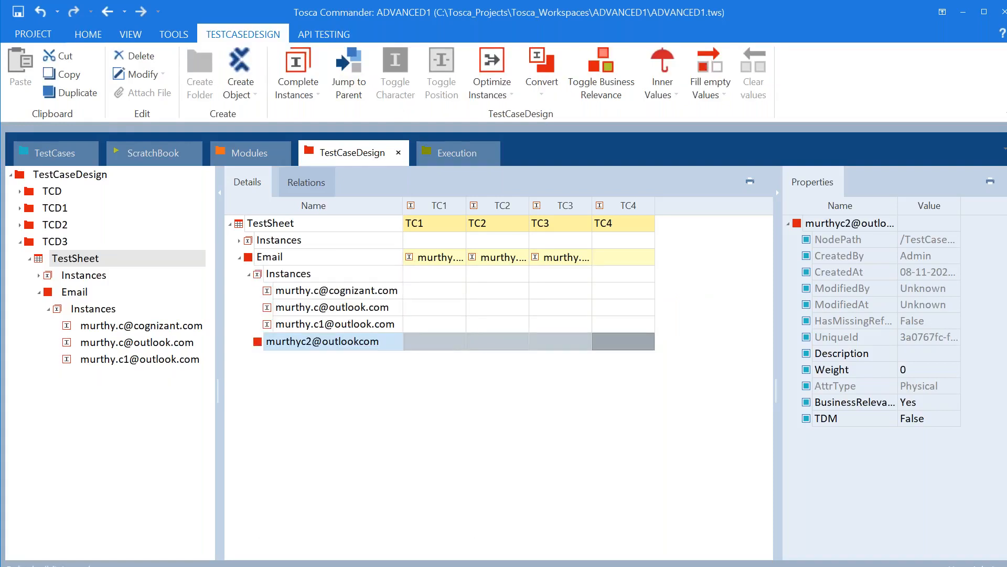
Create a fourth Email instance holding the new outlook test address
{"action": "right_click", "coordinate": [249, 260]}
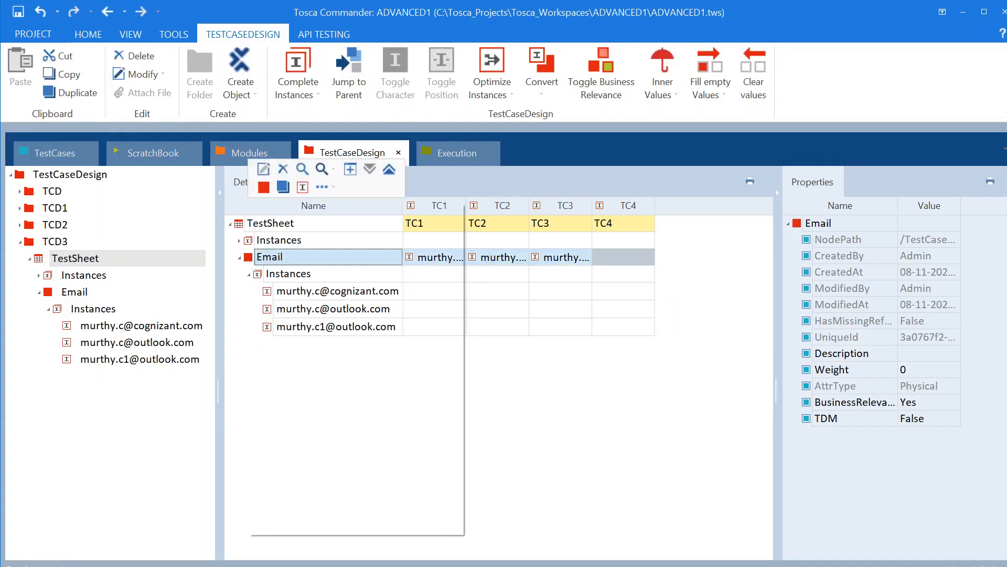
{"action": "left_click", "coordinate": [303, 188]}
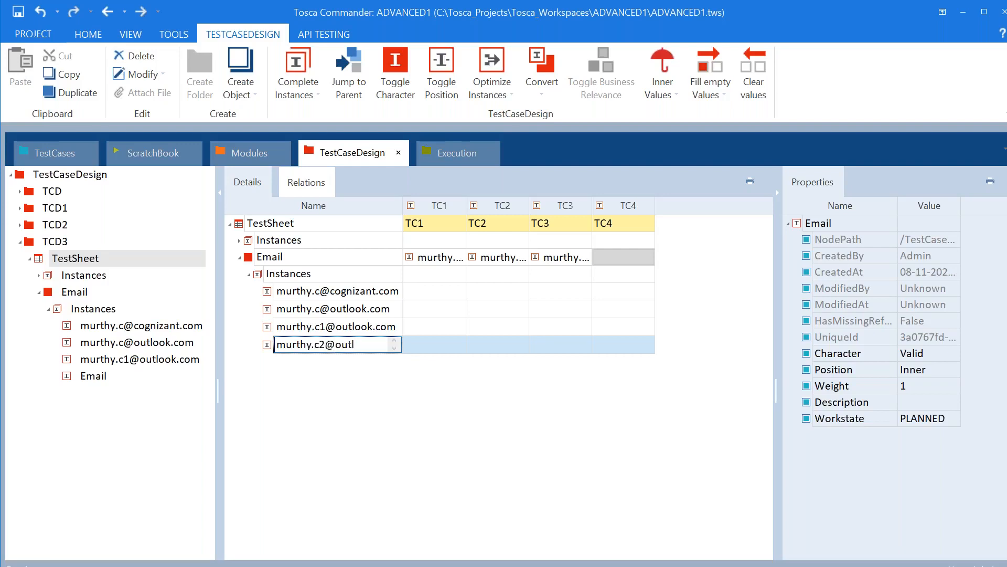
{"action": "left_click", "coordinate": [352, 423]}
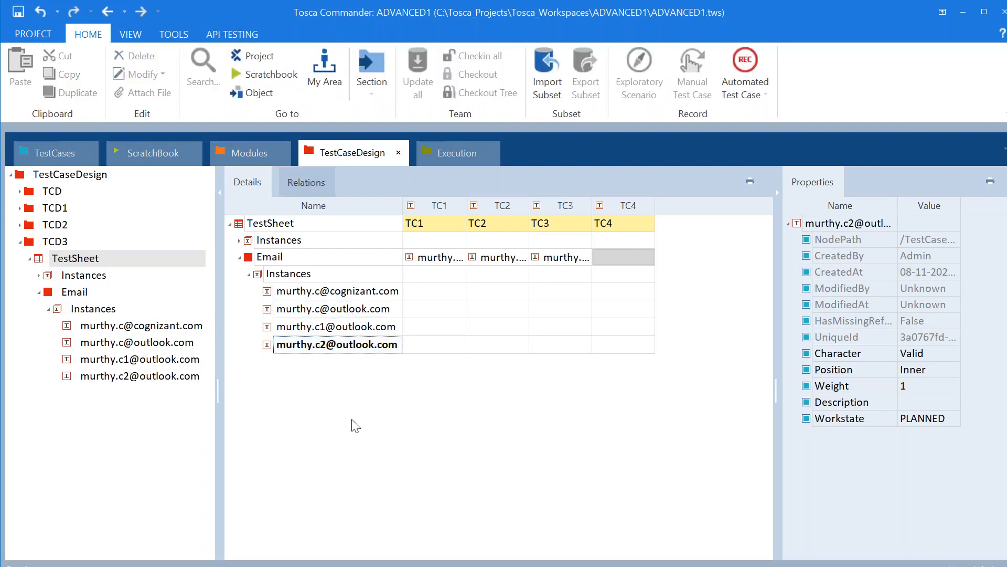
Set TC4's Email value to the new fourth address
{"action": "left_click", "coordinate": [641, 257]}
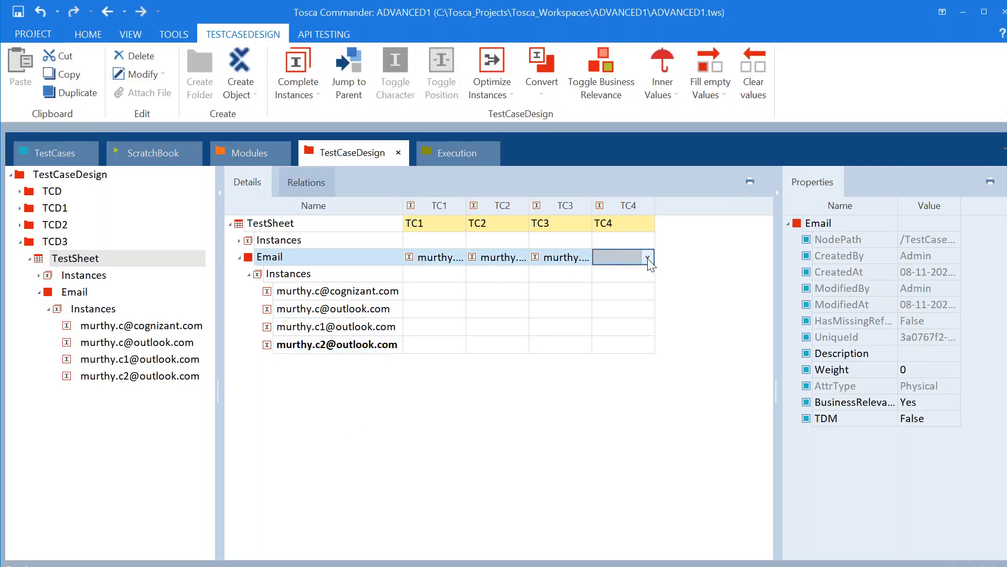
{"action": "left_click", "coordinate": [648, 257]}
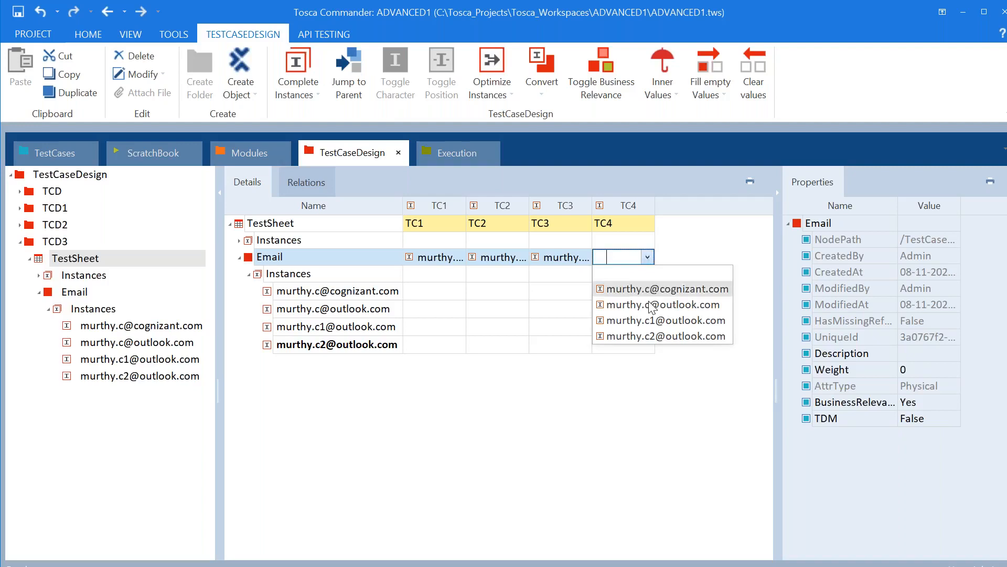
{"action": "left_click", "coordinate": [650, 335]}
{"action": "left_click", "coordinate": [505, 449]}
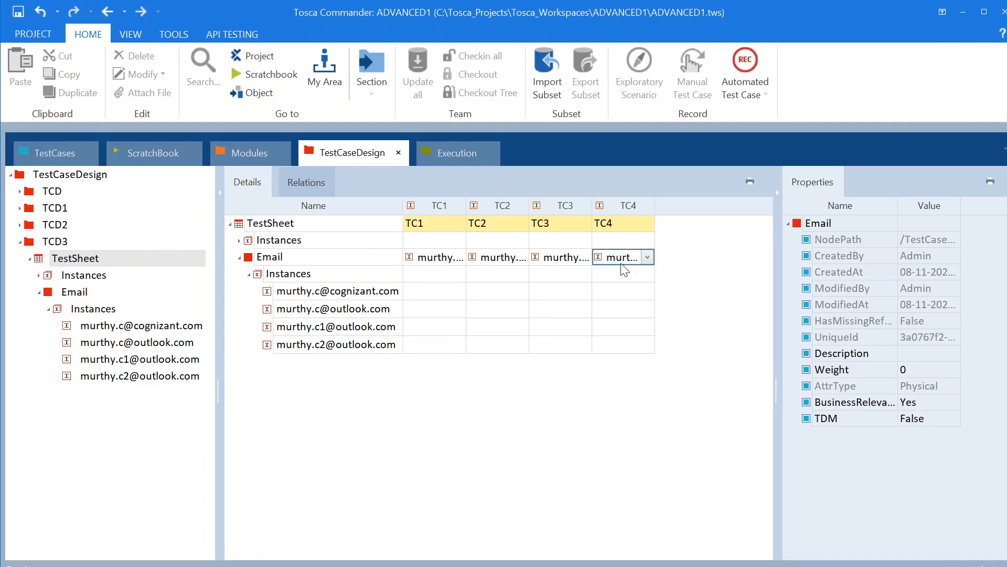
Reinstantiate TestCase1_Login's TemplateInstance so it picks up TC4
{"action": "left_click", "coordinate": [62, 157]}
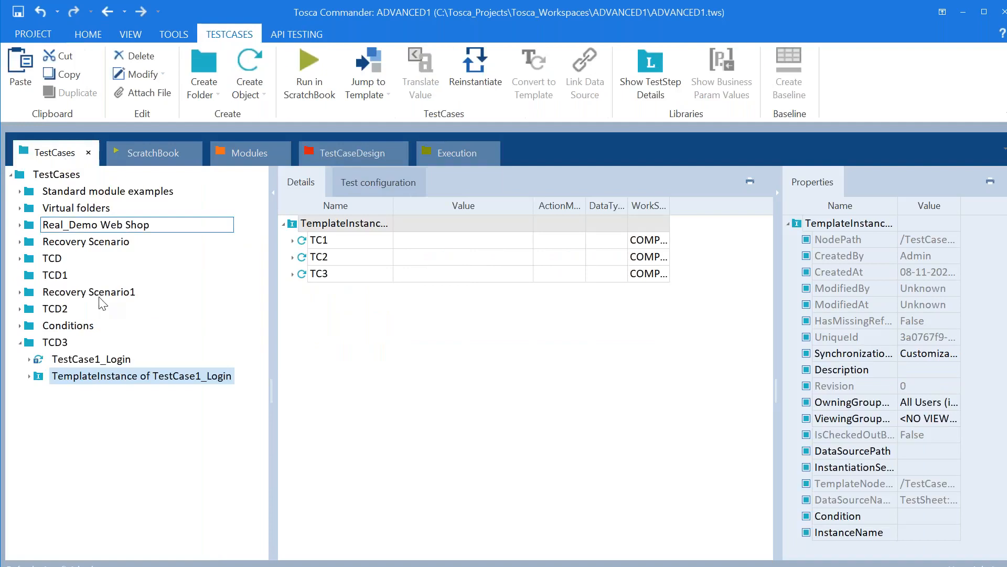
{"action": "left_click", "coordinate": [30, 377]}
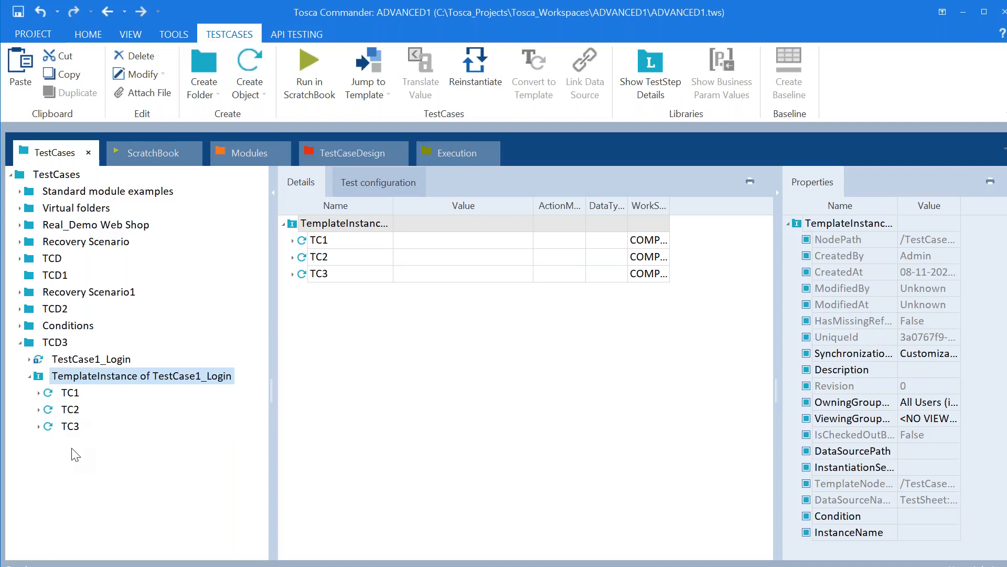
{"action": "right_click", "coordinate": [108, 383]}
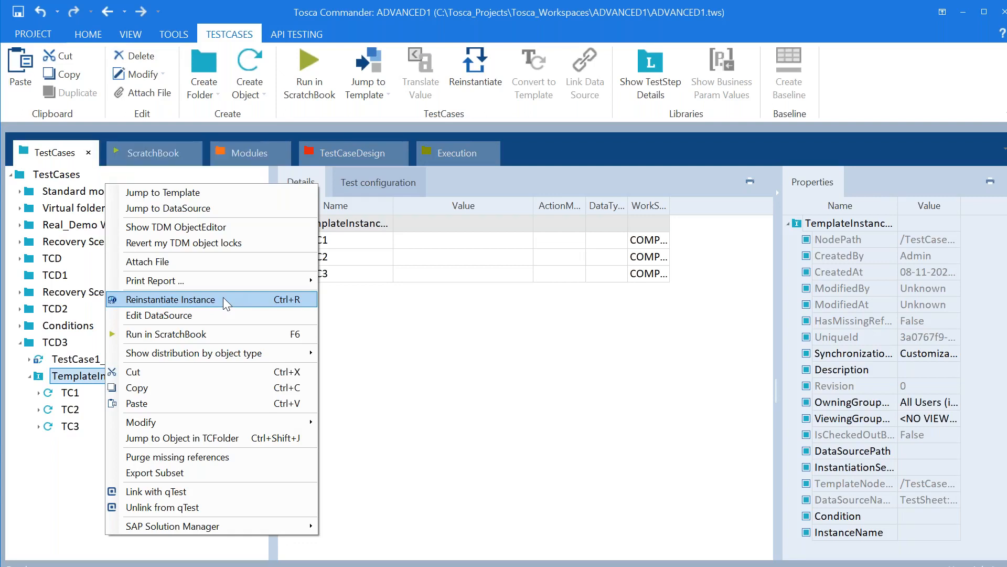
{"action": "left_click", "coordinate": [223, 298]}
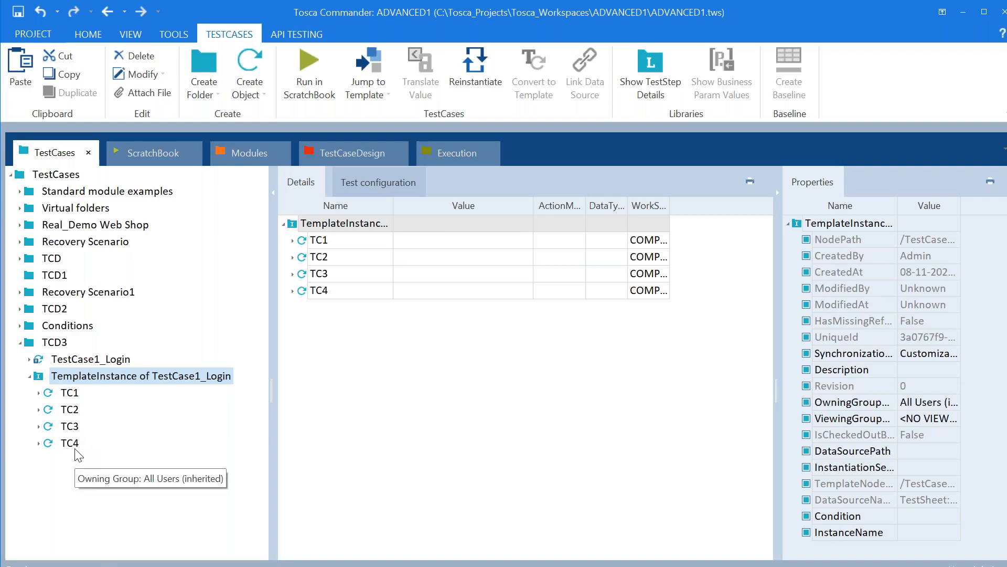
Run the TemplateInstance's test cases in ScratchBook
{"action": "right_click", "coordinate": [82, 381]}
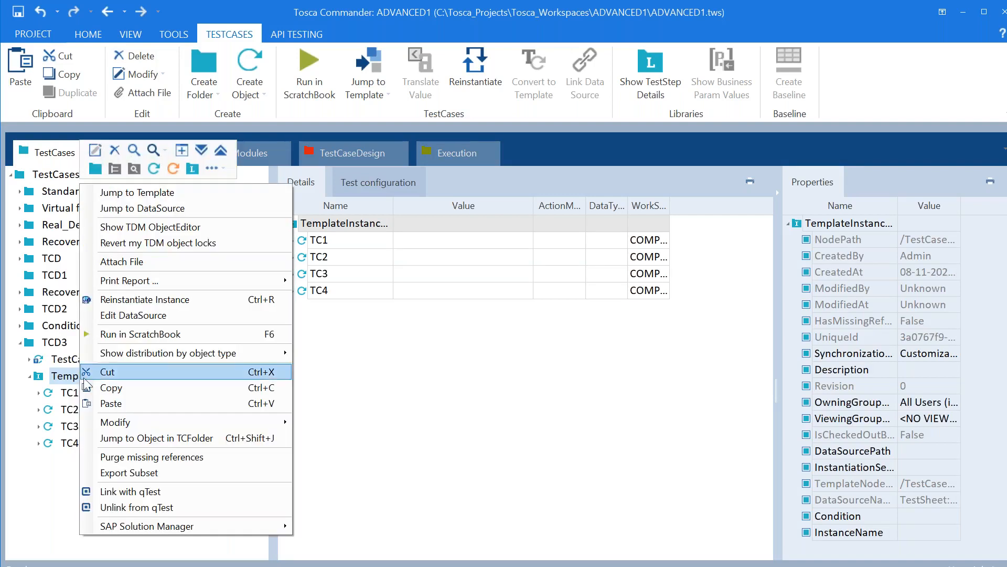
{"action": "left_click", "coordinate": [157, 334]}
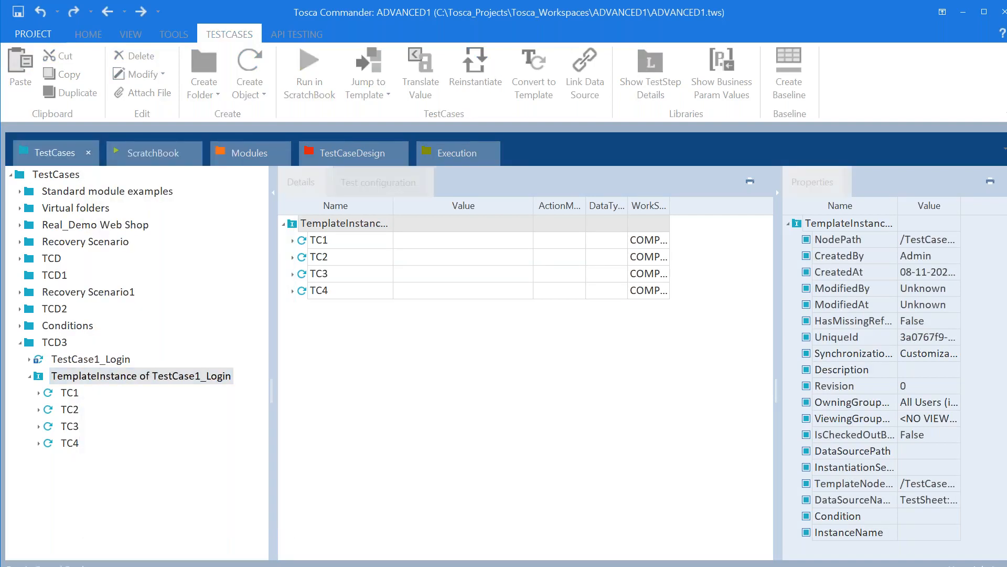
{"action": "key", "text": "alt+Tab"}
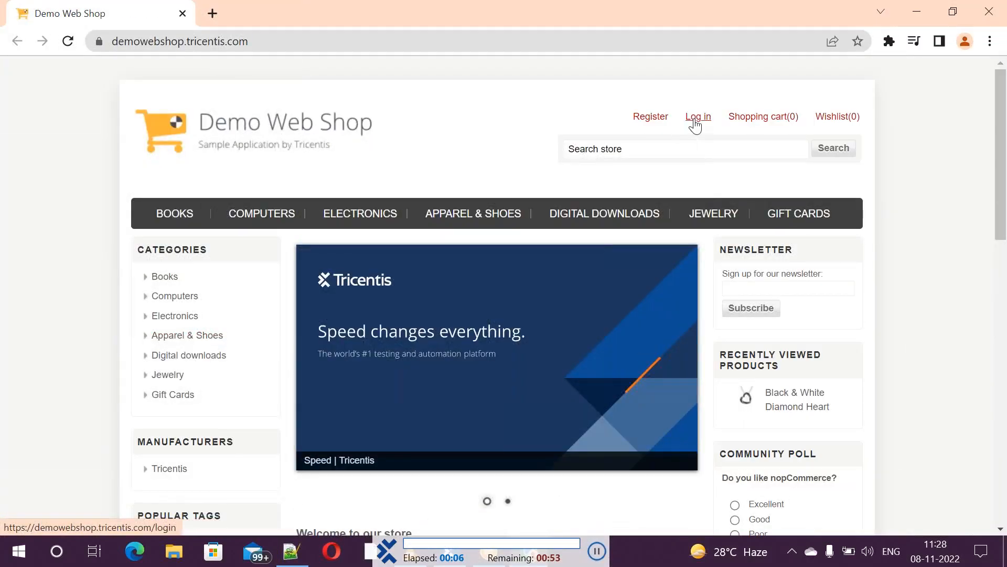
Log into Demo Web Shop with the first test e-mail and password, then log out
{"action": "left_click", "coordinate": [695, 124]}
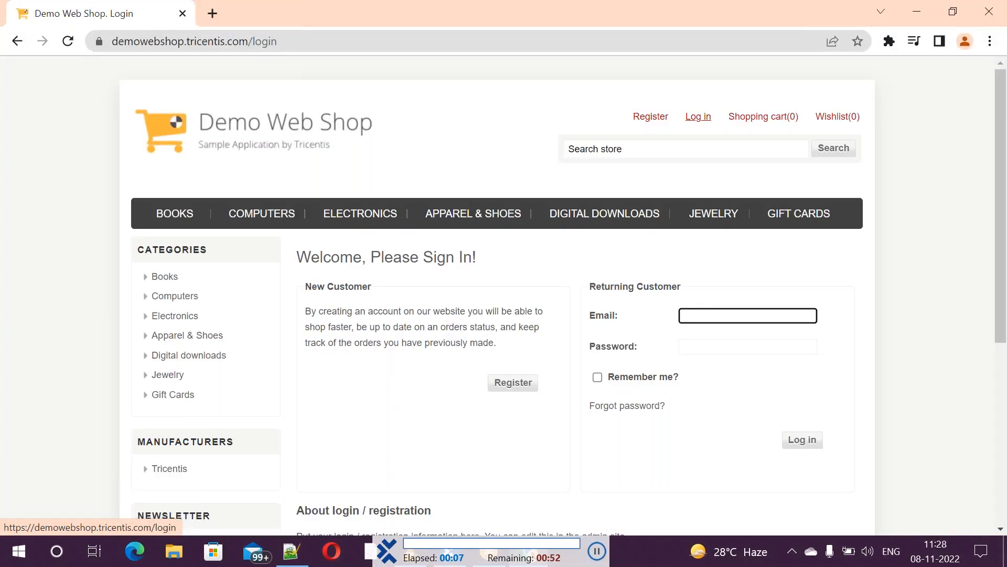
{"action": "key", "text": "Tab"}
{"action": "type", "text": "••••••"}
{"action": "left_click", "coordinate": [803, 298]}
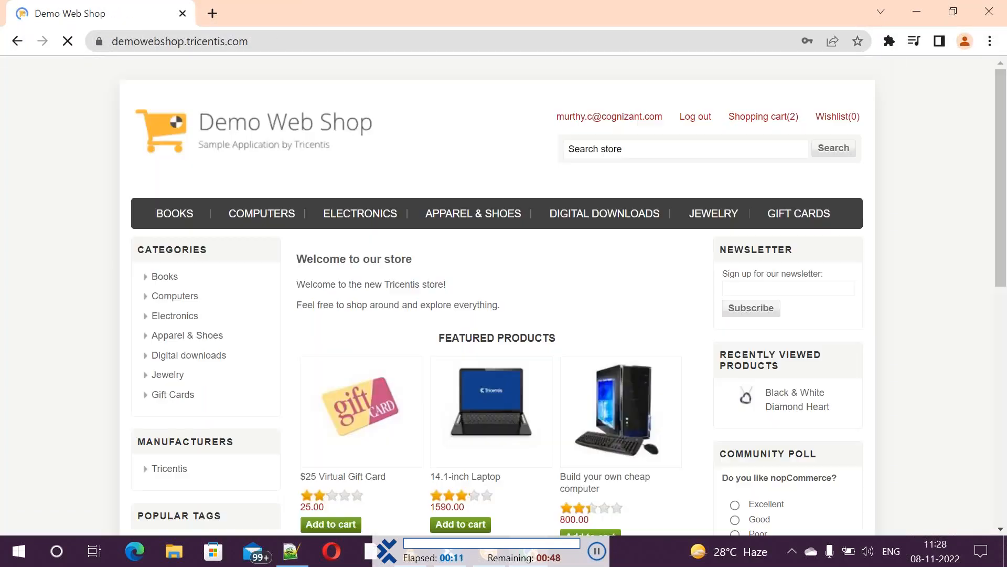
{"action": "left_click", "coordinate": [694, 116]}
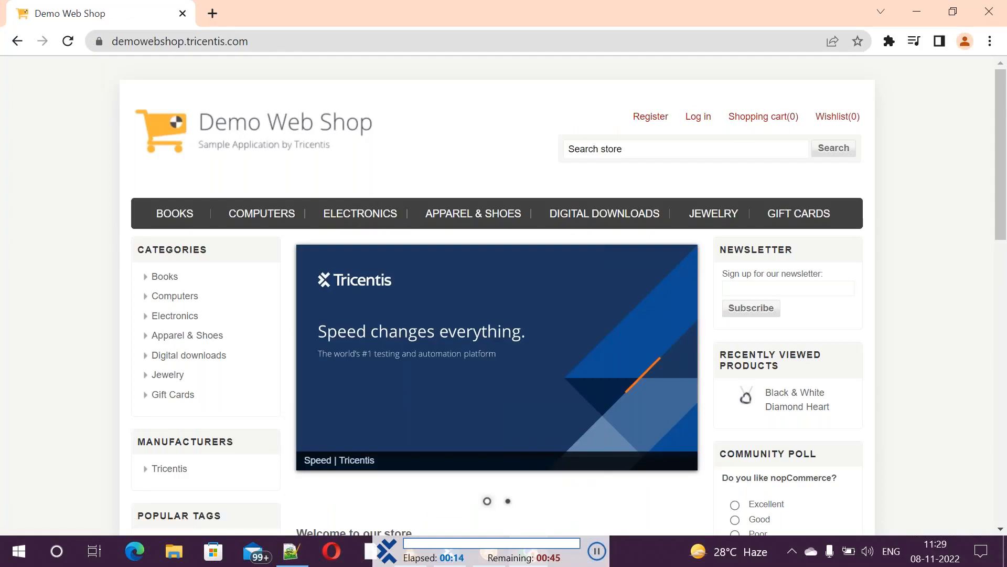
Log in again from the login page and log out of the account
{"action": "key", "text": "alt+Tab"}
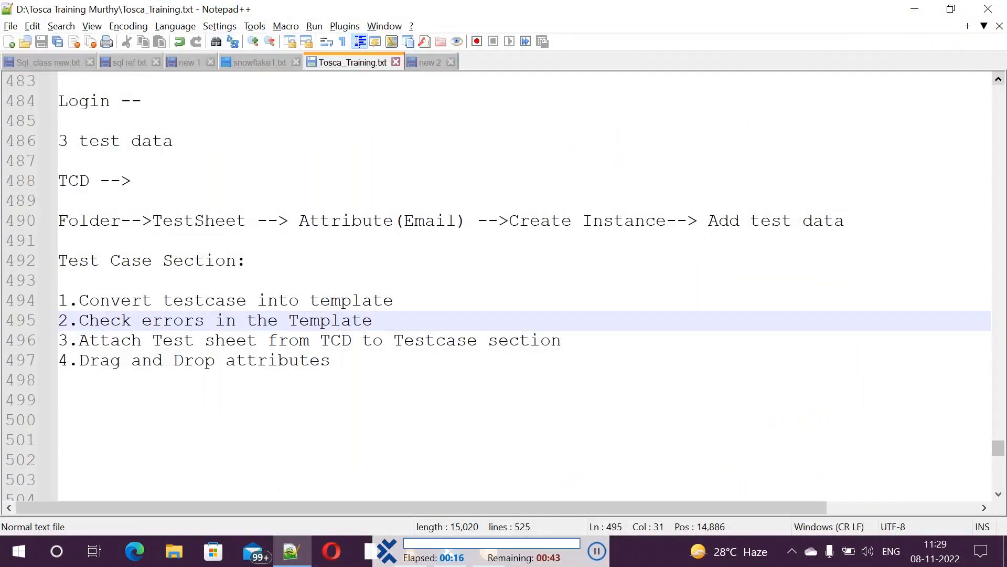
{"action": "key", "text": "alt+Tab"}
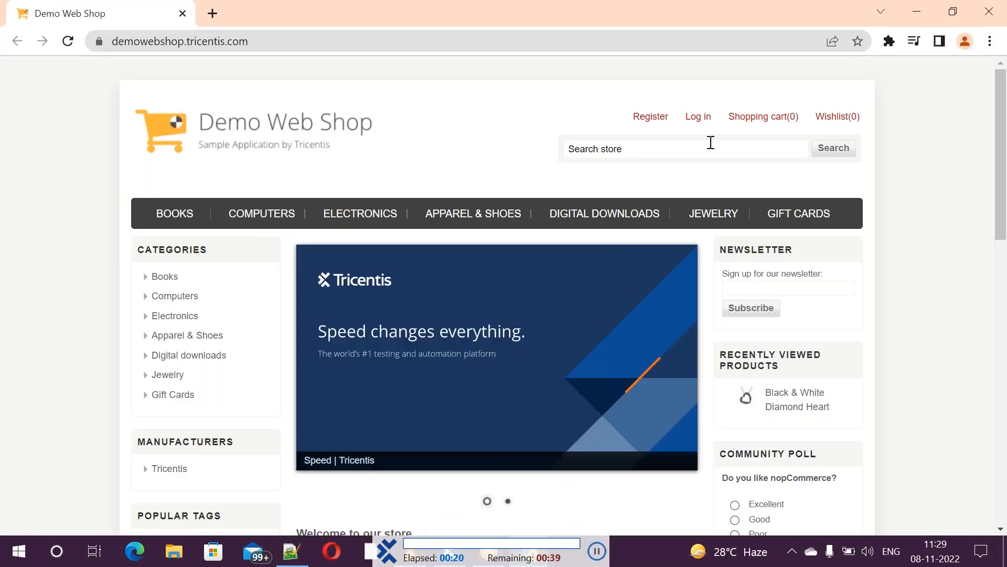
{"action": "left_click", "coordinate": [693, 117]}
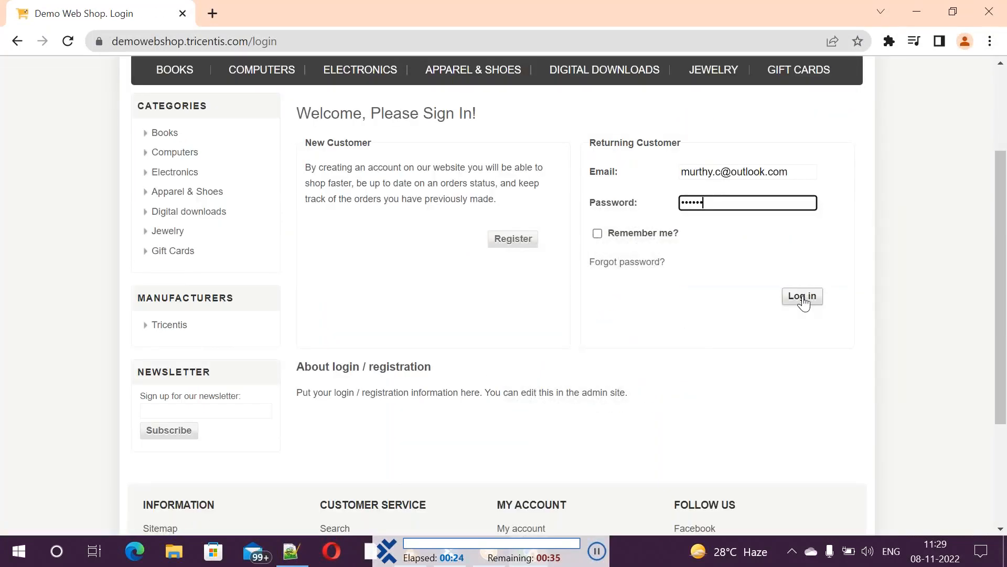
{"action": "left_click", "coordinate": [800, 295]}
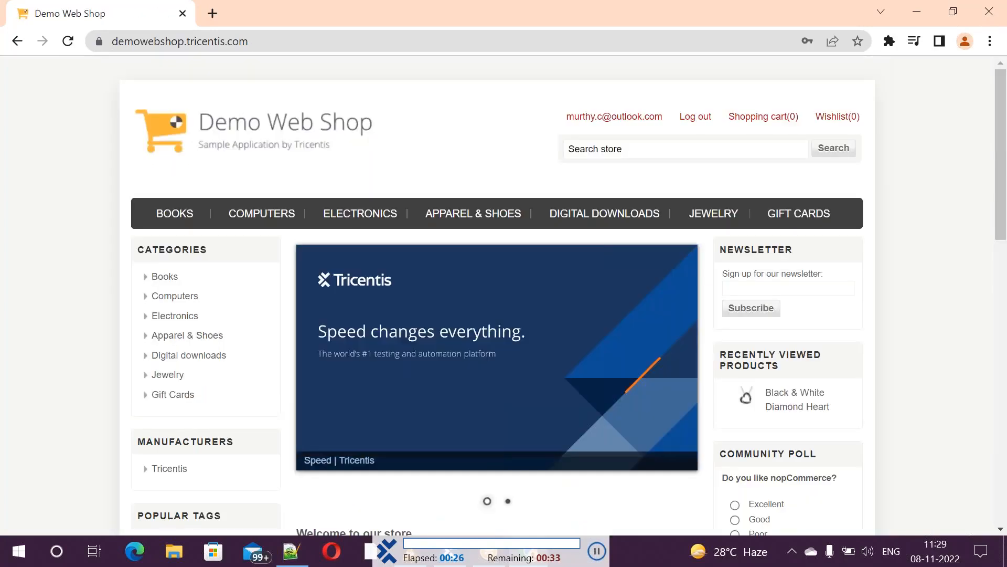
{"action": "left_click", "coordinate": [695, 116]}
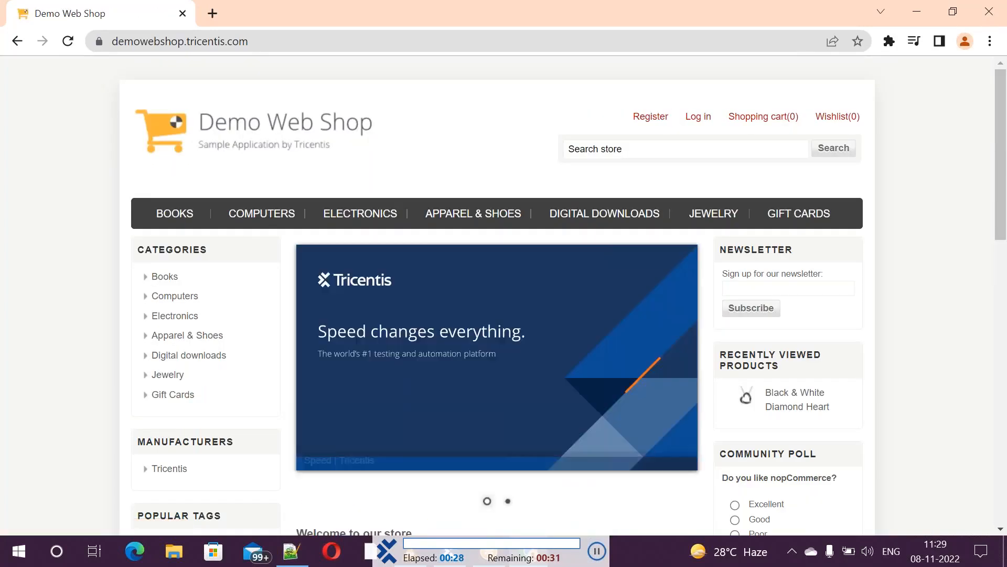
Sign in with the first outlook test account's e-mail and password
{"action": "key", "text": "alt+Tab"}
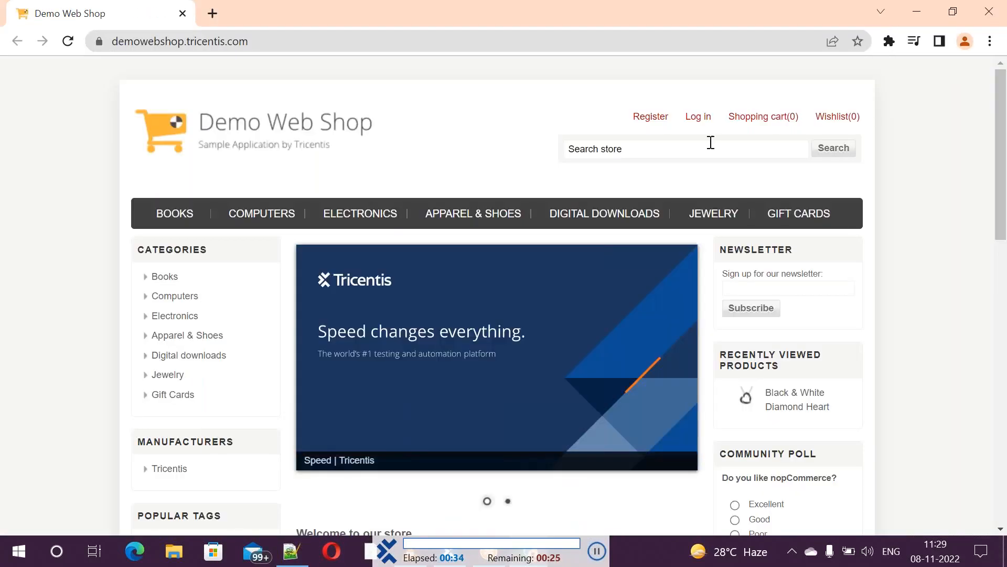
{"action": "left_click", "coordinate": [698, 117]}
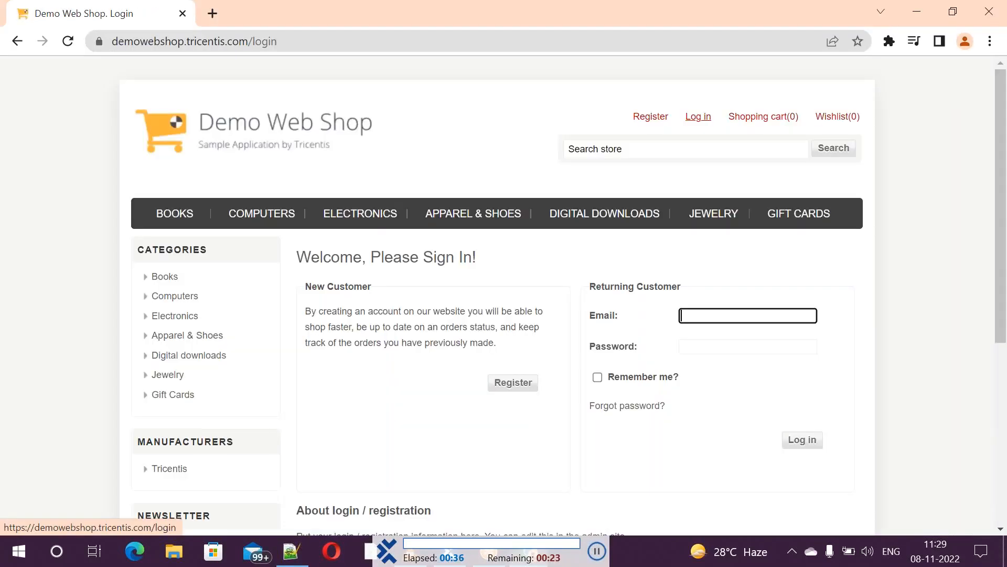
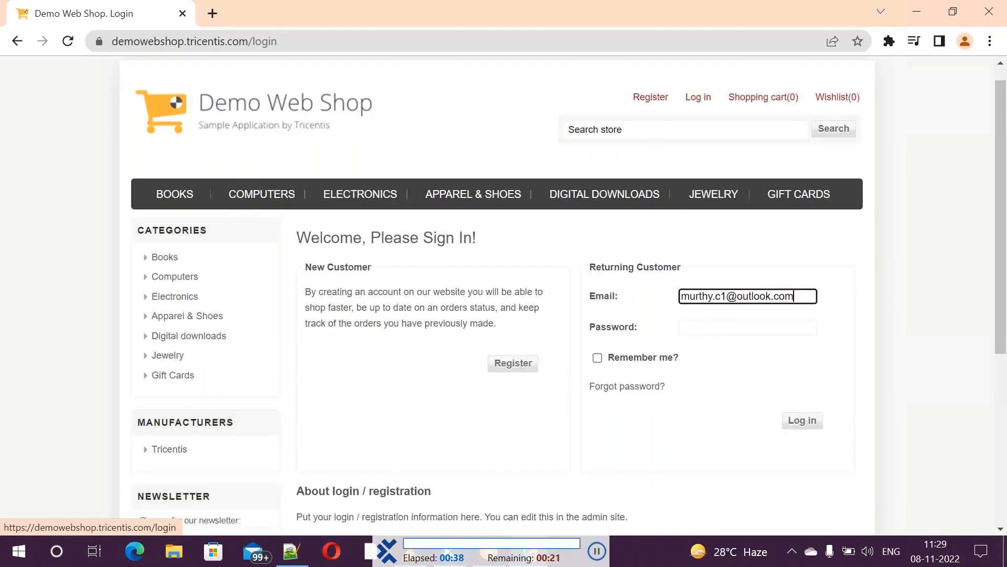
{"action": "key", "text": "Tab"}
{"action": "type", "text": "••••••"}
{"action": "left_click", "coordinate": [802, 297]}
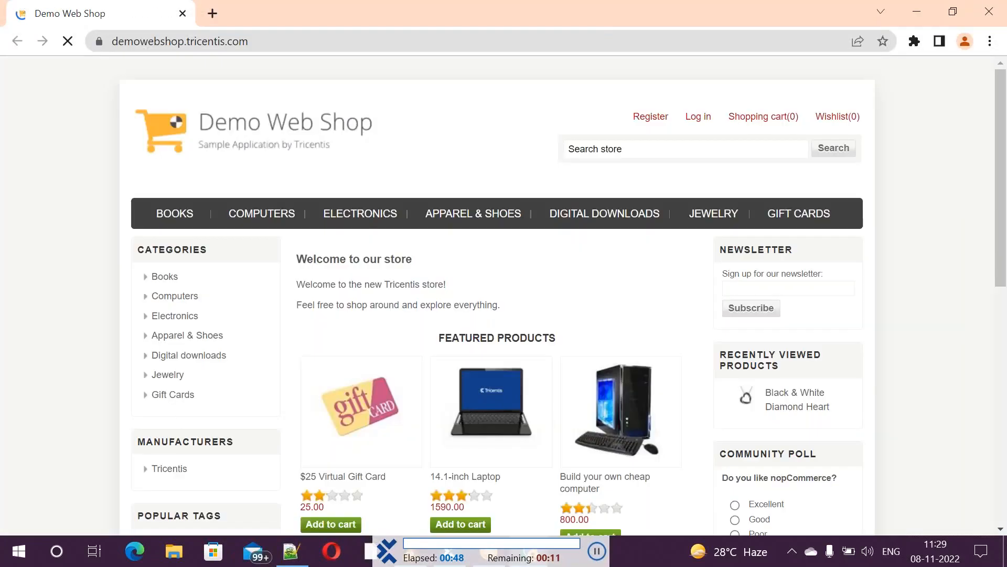
Sign in with the second outlook test account's e-mail and password
{"action": "left_click", "coordinate": [697, 117]}
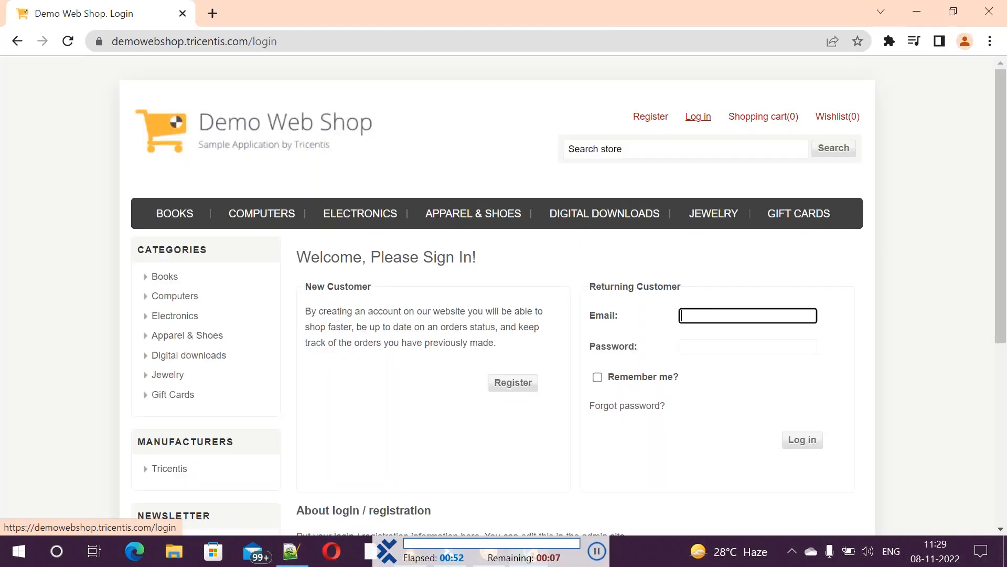
{"action": "key", "text": "Tab"}
{"action": "type", "text": "••••••"}
{"action": "scroll", "coordinate": [801, 295], "scroll_direction": "down", "scroll_amount": 3}
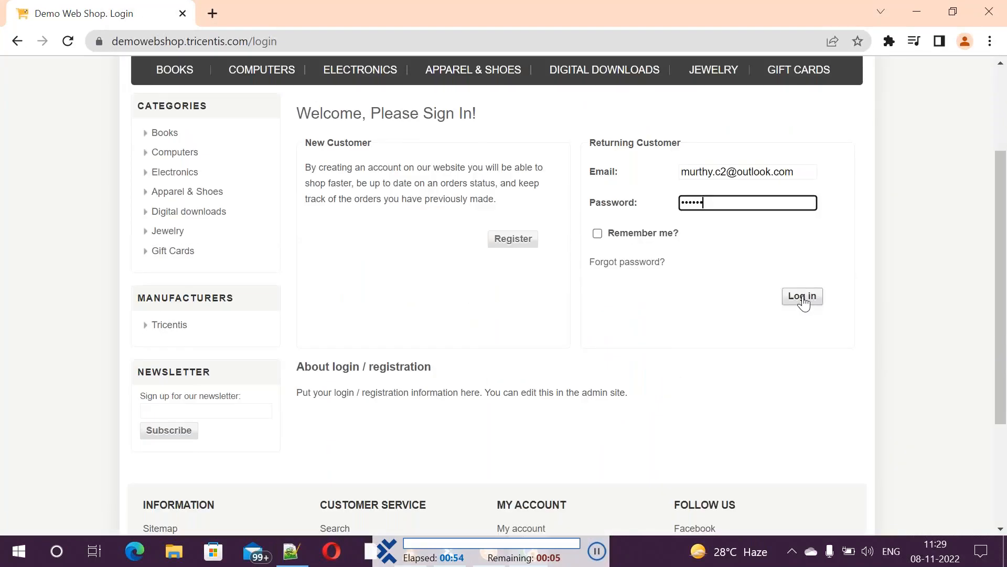
{"action": "left_click", "coordinate": [803, 299]}
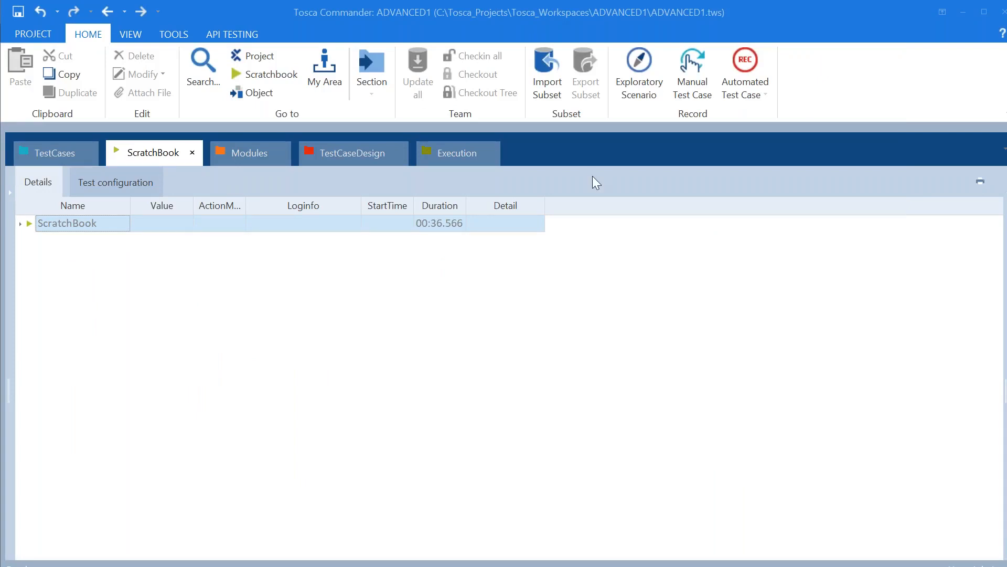
Expand the ScratchBook run and scroll through its executed steps and durations
{"action": "left_click", "coordinate": [21, 223]}
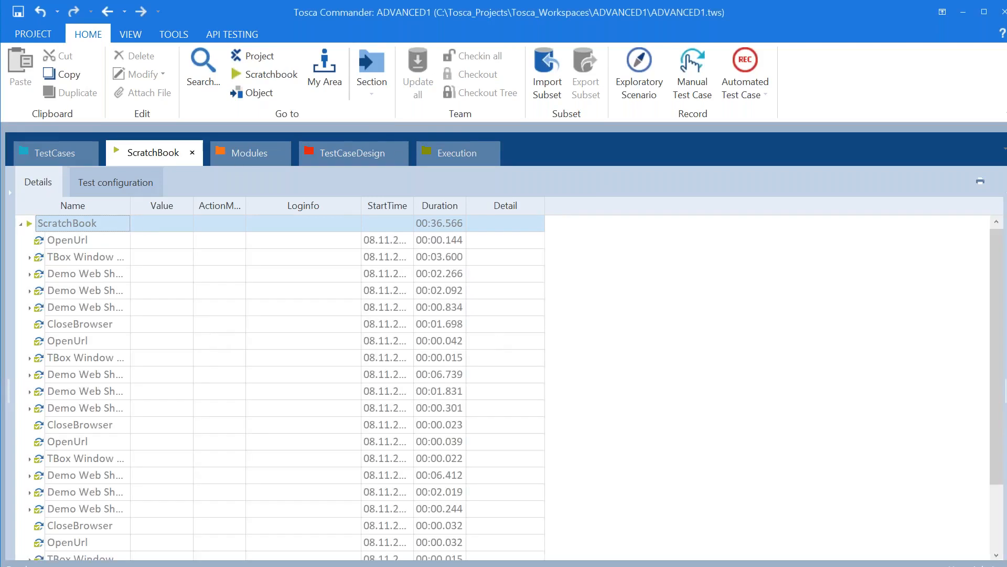
{"action": "left_click_drag", "start_coordinate": [1001, 368], "coordinate": [1000, 432]}
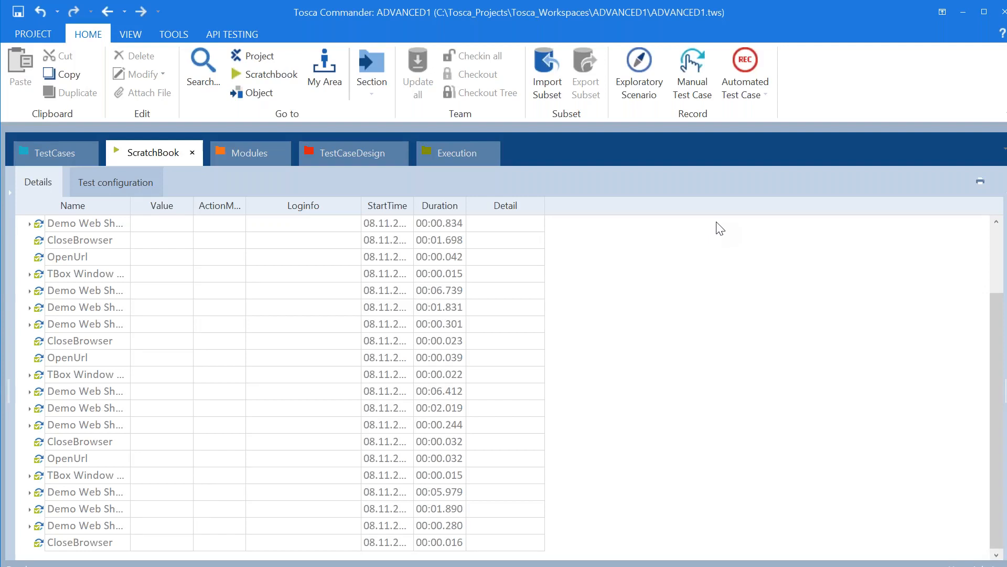
{"action": "key", "text": "alt+Tab"}
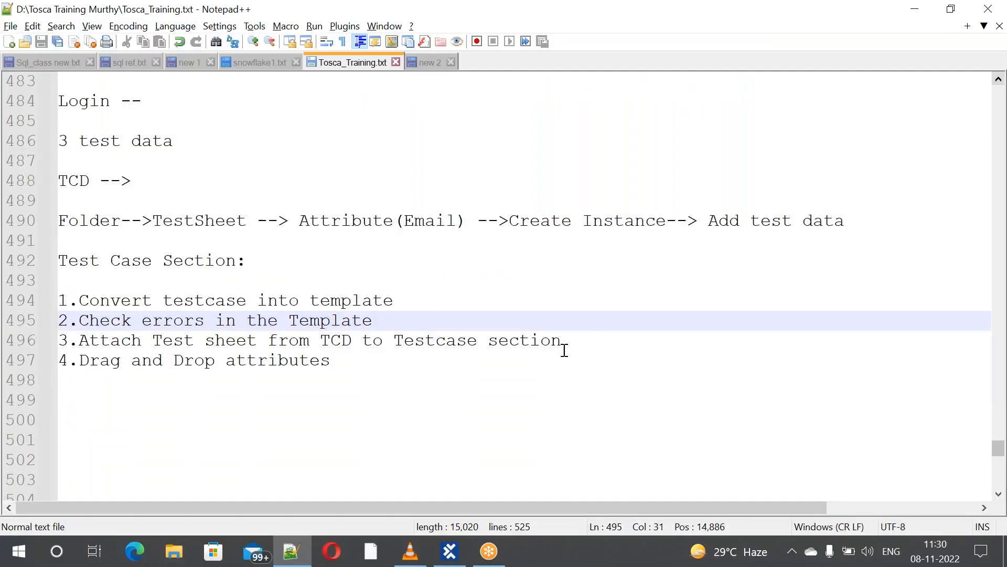
Add the heading '//Conditions&Loops in Tosca' below line 497 with a new line after it
{"action": "left_click", "coordinate": [394, 359]}
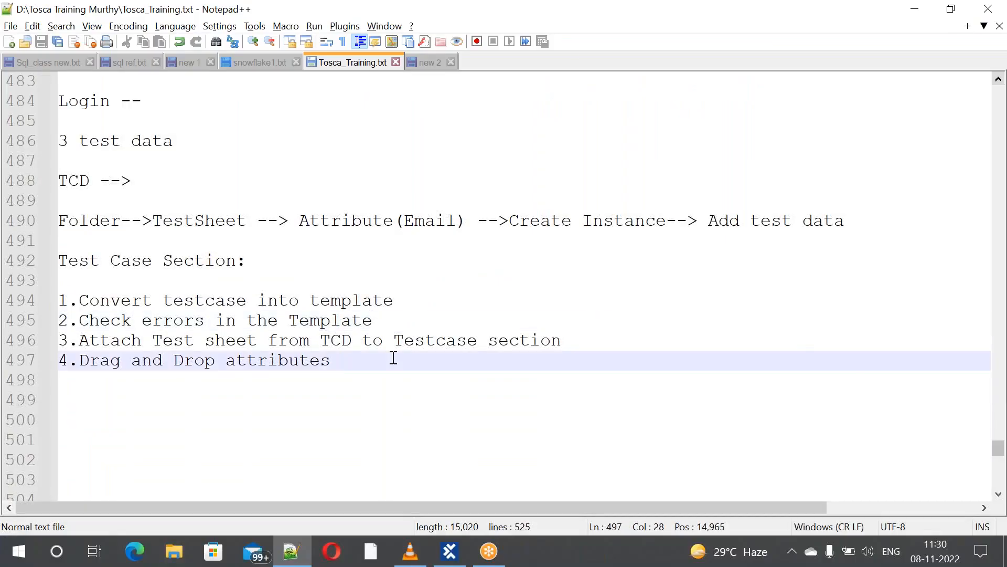
{"action": "type", "text": "\\"}
{"action": "key", "text": "Return"}
{"action": "key", "text": "Return"}
{"action": "key", "text": "Return"}
{"action": "key", "text": "Return"}
{"action": "key", "text": "Return"}
{"action": "key", "text": "Return"}
{"action": "key", "text": "Return"}
{"action": "key", "text": "Return"}
{"action": "key", "text": "Return"}
{"action": "key", "text": "Return"}
{"action": "key", "text": "Return"}
{"action": "key", "text": "Return"}
{"action": "key", "text": "Return"}
{"action": "key", "text": "Return"}
{"action": "key", "text": "Return"}
{"action": "key", "text": "Return"}
{"action": "key", "text": "Return"}
{"action": "key", "text": "Return"}
{"action": "key", "text": "Return"}
{"action": "key", "text": "Return"}
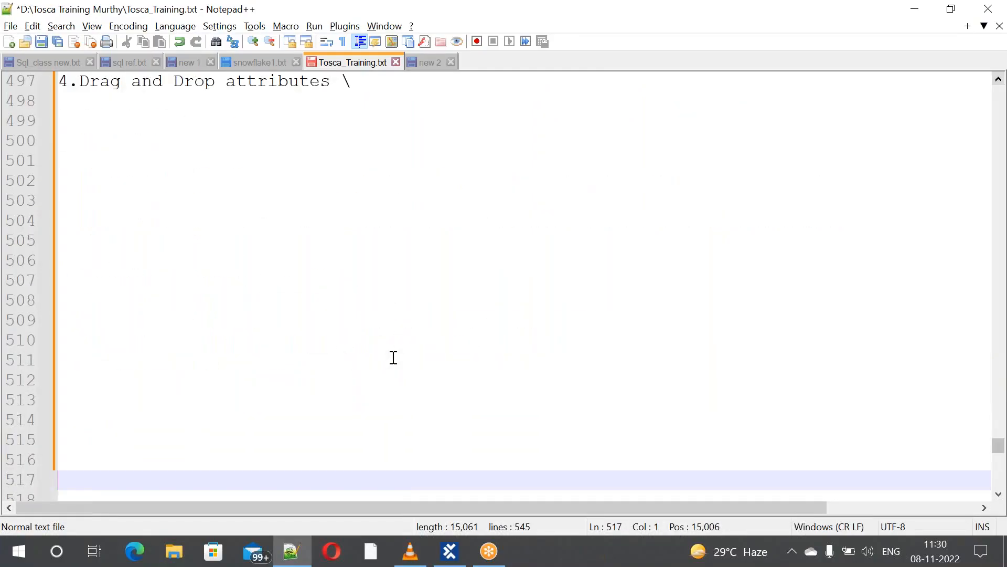
{"action": "key", "text": "Up"}
{"action": "key", "text": "Up"}
{"action": "key", "text": "Up"}
{"action": "key", "text": "Up"}
{"action": "key", "text": "Up"}
{"action": "key", "text": "Up"}
{"action": "key", "text": "Up"}
{"action": "key", "text": "Up"}
{"action": "key", "text": "Up"}
{"action": "key", "text": "Up"}
{"action": "key", "text": "Up"}
{"action": "key", "text": "Up"}
{"action": "key", "text": "Up"}
{"action": "key", "text": "Up"}
{"action": "key", "text": "Up"}
{"action": "key", "text": "Up"}
{"action": "key", "text": "Up"}
{"action": "type", "text": "//Co"}
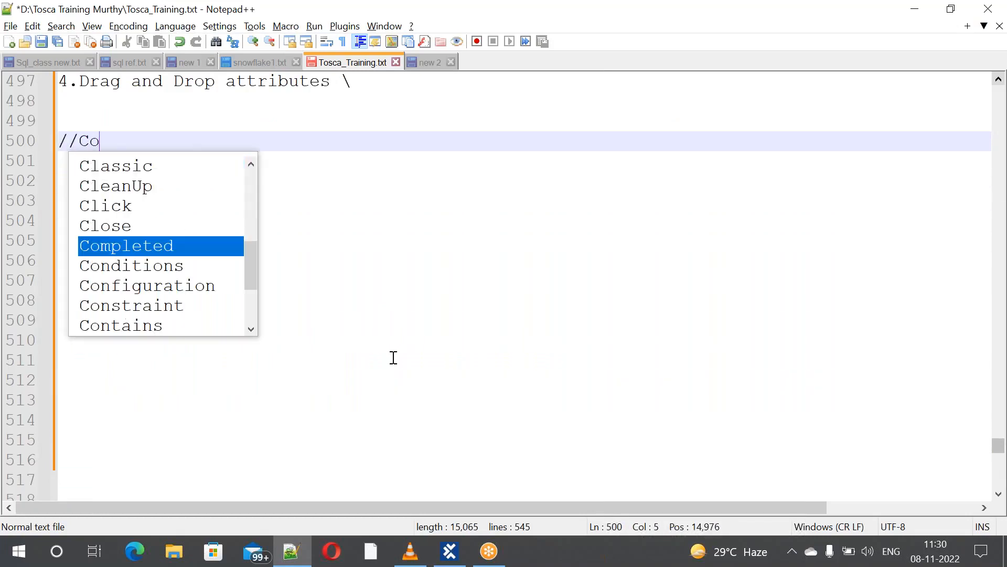
{"action": "type", "text": "nditions "}
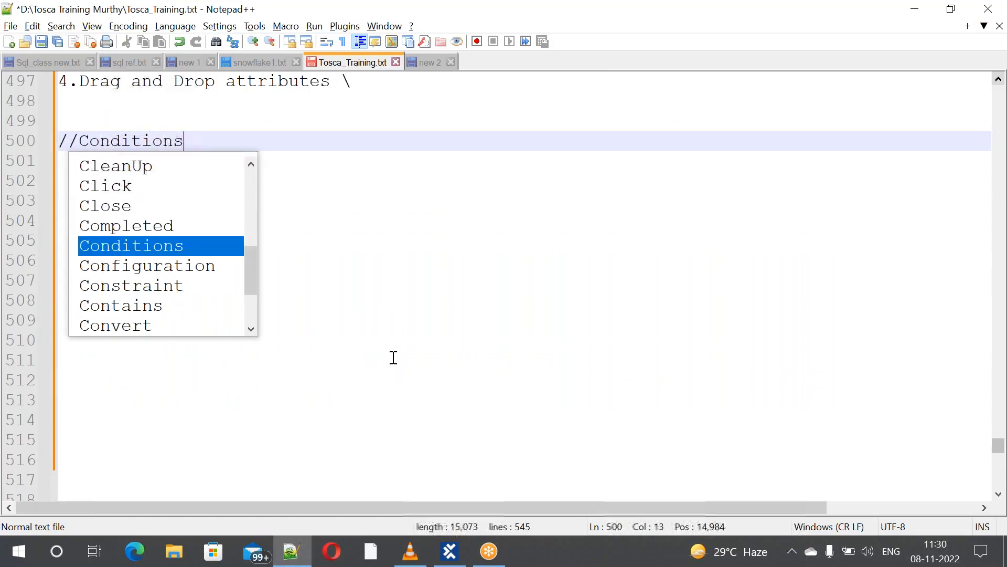
{"action": "type", "text": "in "}
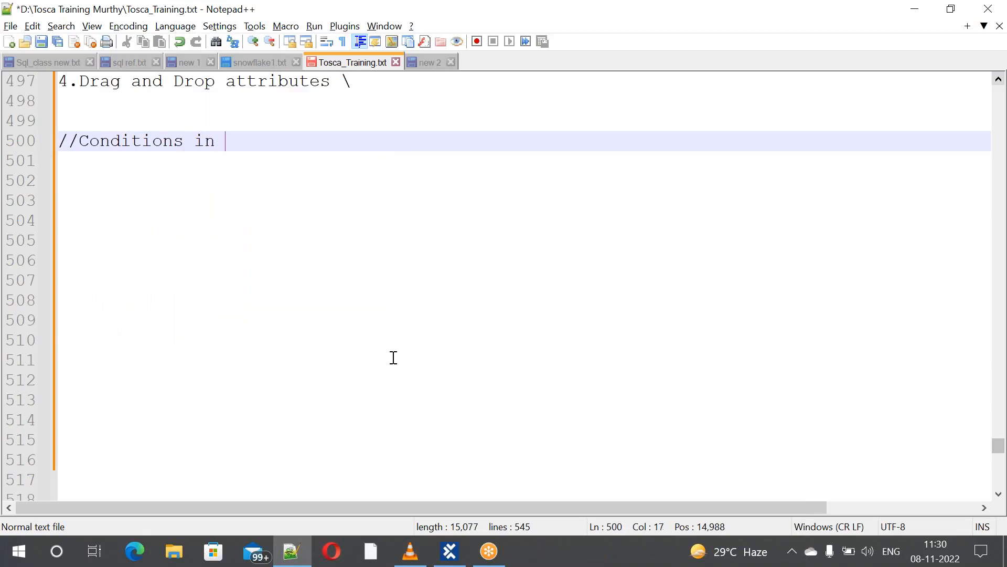
{"action": "type", "text": "Tosca"}
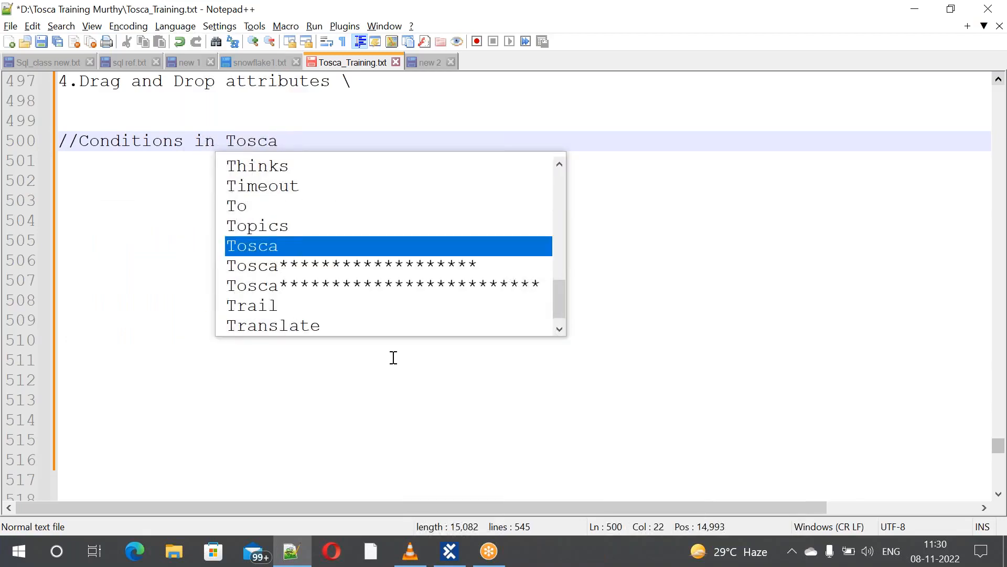
{"action": "key", "text": "Left"}
{"action": "key", "text": "Left"}
{"action": "key", "text": "Left"}
{"action": "key", "text": "Left"}
{"action": "key", "text": "Left"}
{"action": "key", "text": "Left"}
{"action": "key", "text": "Left"}
{"action": "key", "text": "Left"}
{"action": "key", "text": "Left"}
{"action": "type", "text": "&Loops"}
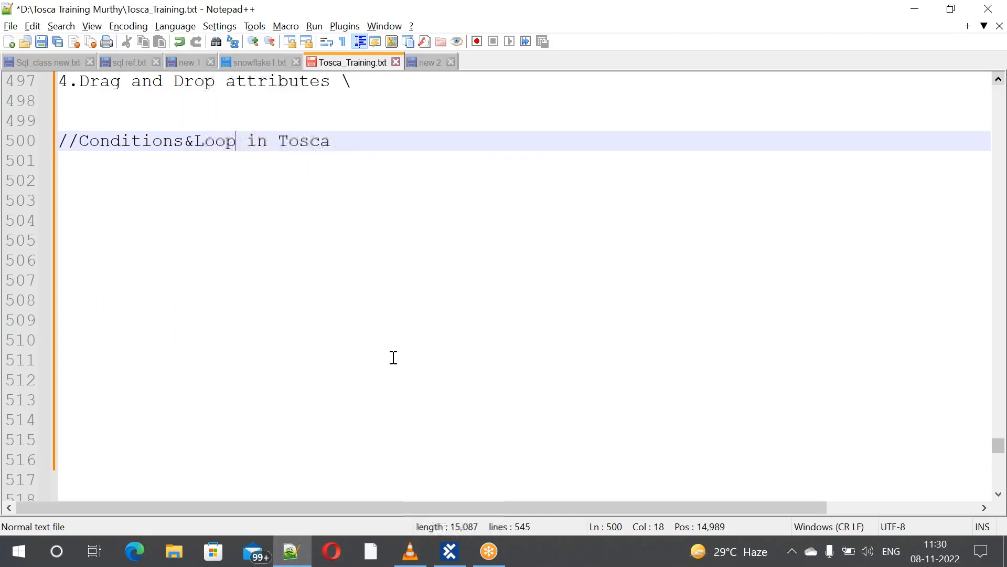
{"action": "left_click", "coordinate": [399, 140]}
{"action": "key", "text": "Return"}
{"action": "key", "text": "Return"}
{"action": "key", "text": "Return"}
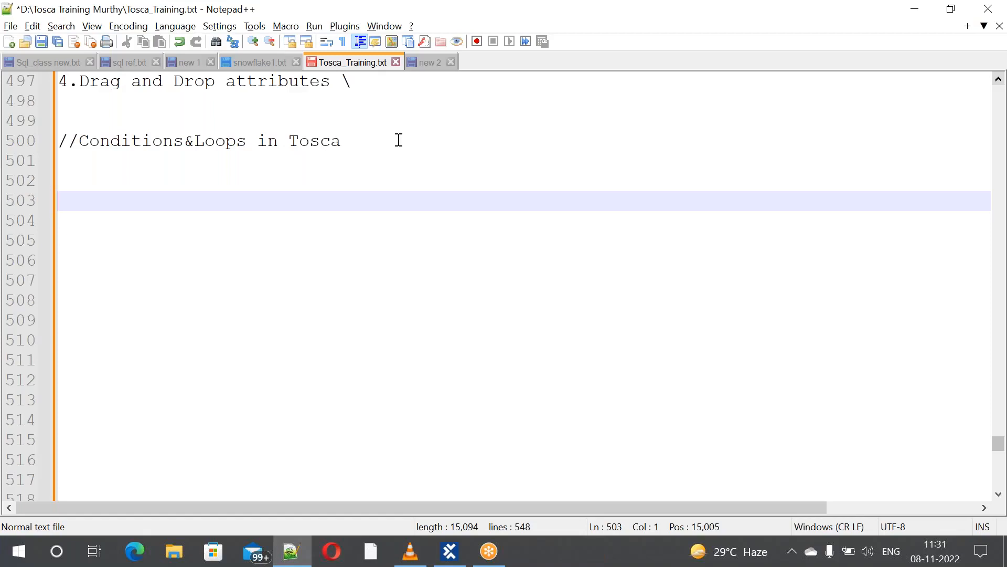
List '1.IF ElSE' and '2.IF ELSE THEN' under the heading, placing the cursor on line 506
{"action": "type", "text": "1."}
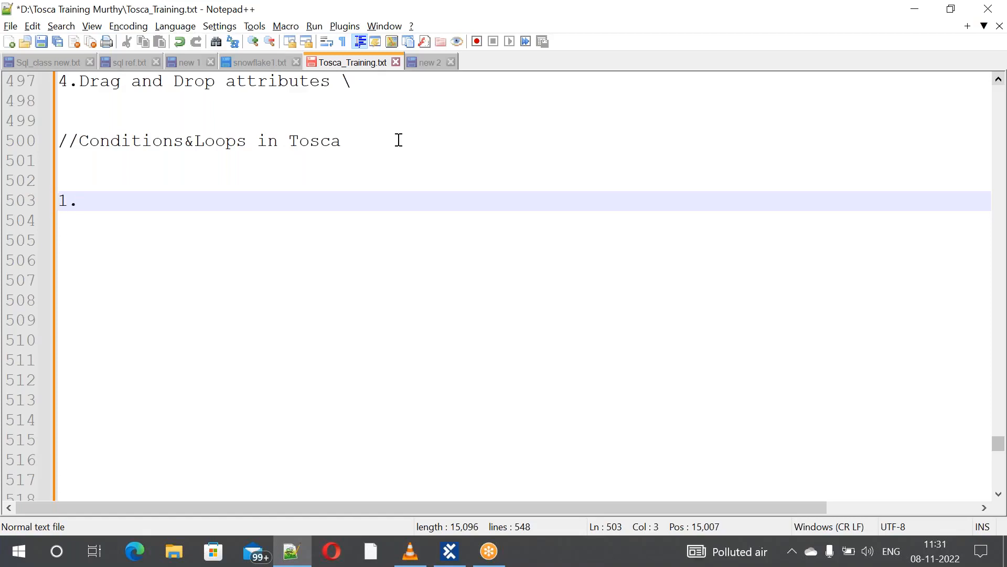
{"action": "type", "text": "IF ElSE"}
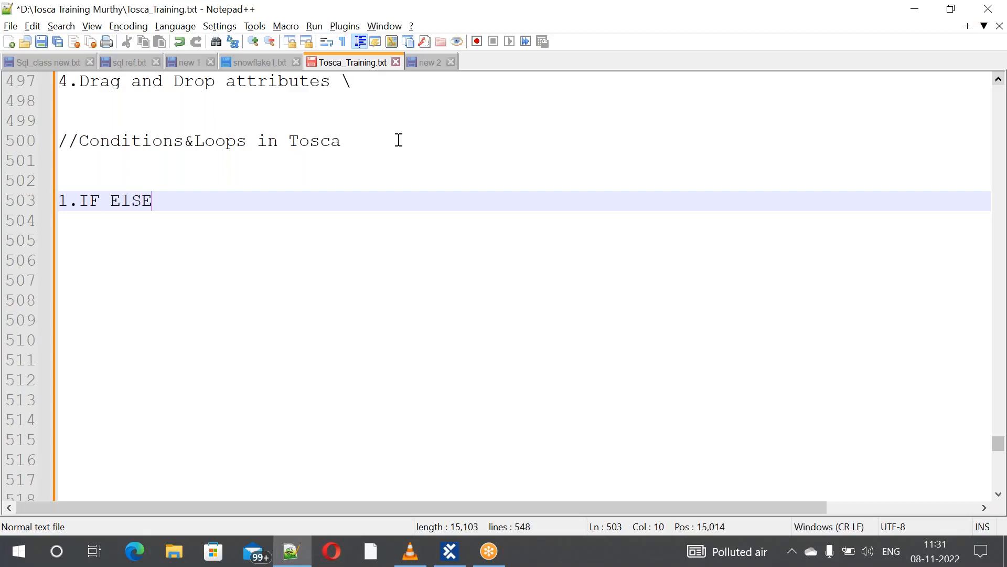
{"action": "key", "text": "Return"}
{"action": "key", "text": "Return"}
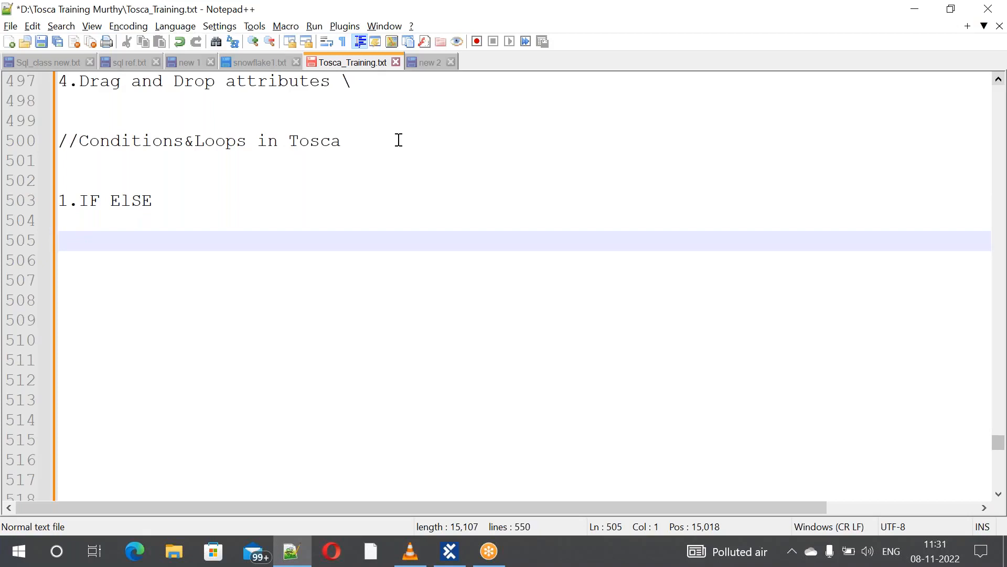
{"action": "key", "text": "BackSpace"}
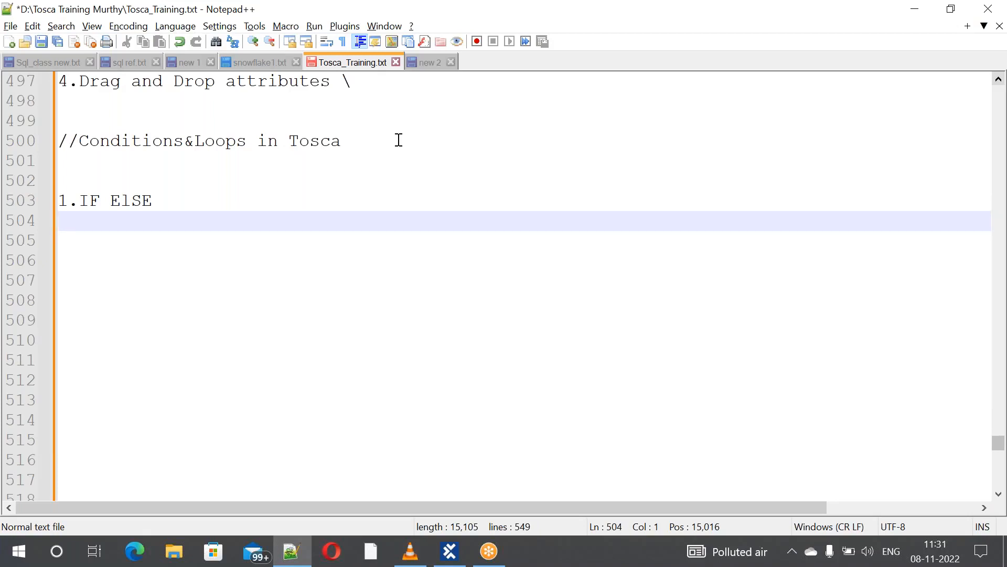
{"action": "type", "text": "2.IF E"}
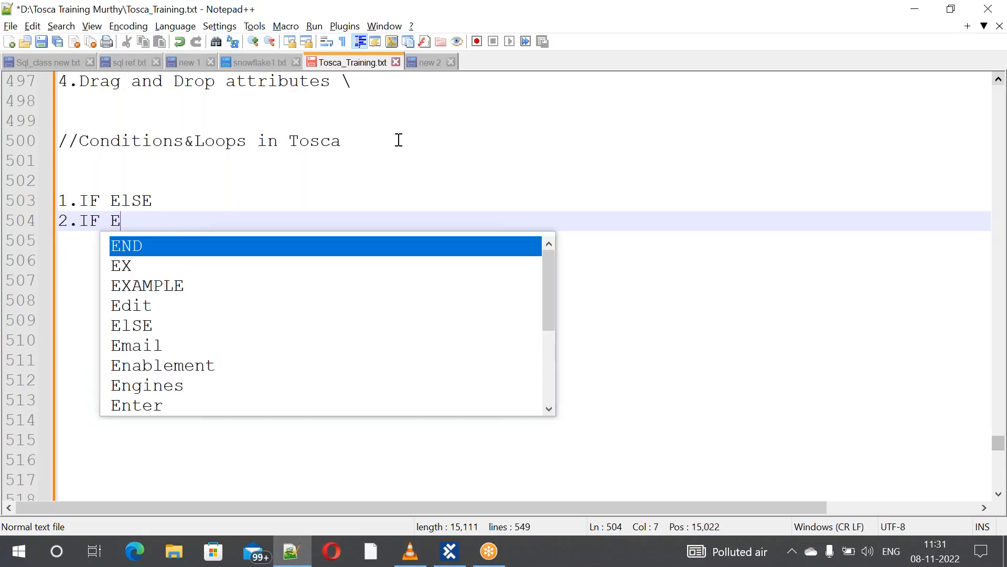
{"action": "type", "text": "LSE THEN"}
{"action": "key", "text": "Return"}
{"action": "key", "text": "Return"}
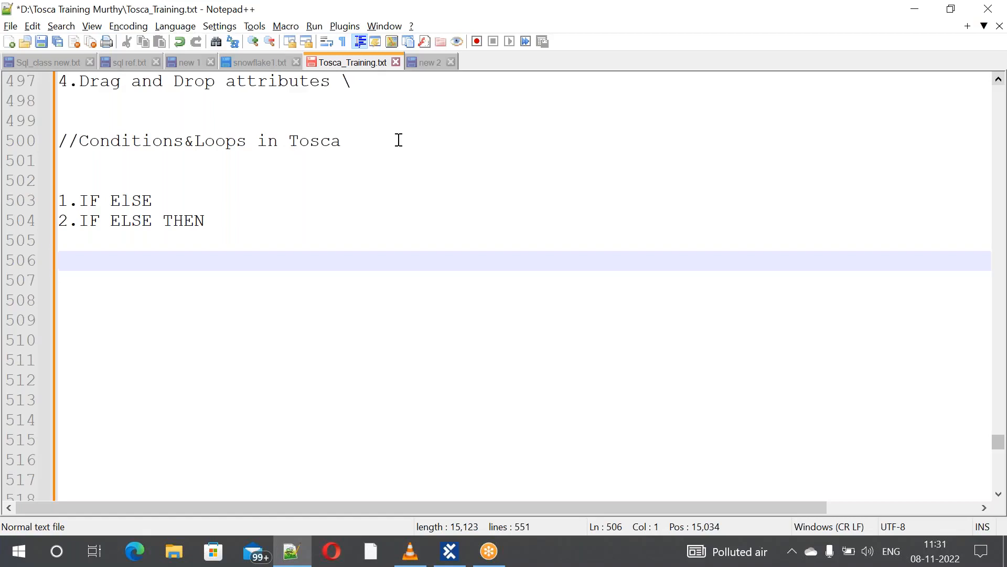
{"action": "left_click", "coordinate": [82, 274]}
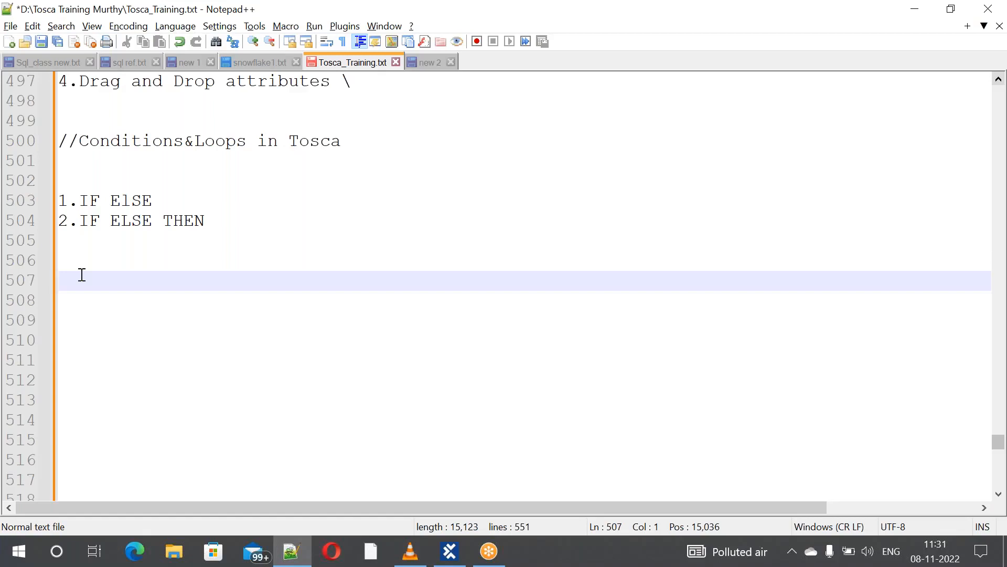
{"action": "key", "text": "Up"}
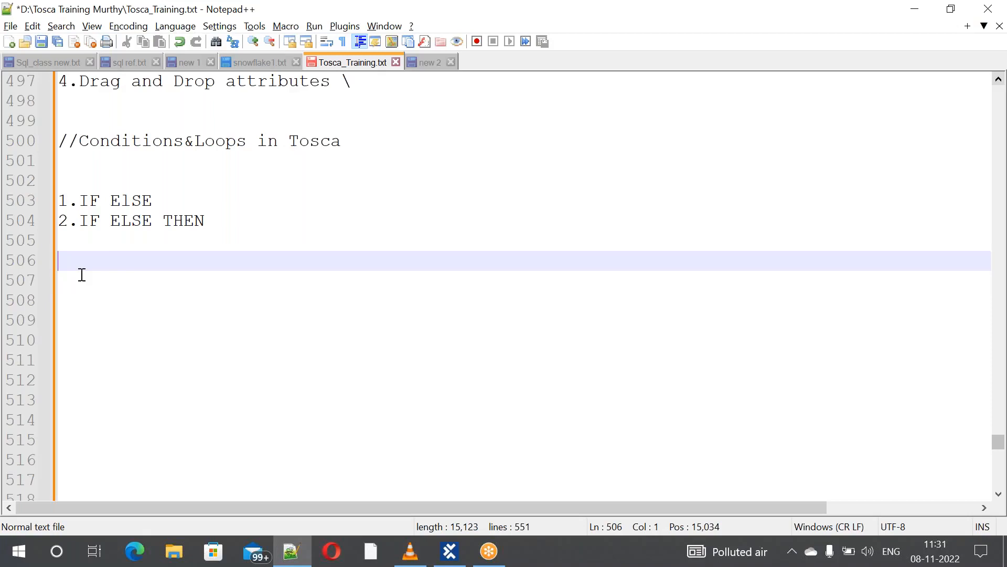
Add note lines 'i need to click on Register button' and 'i need to Register'
{"action": "type", "text": "i need"}
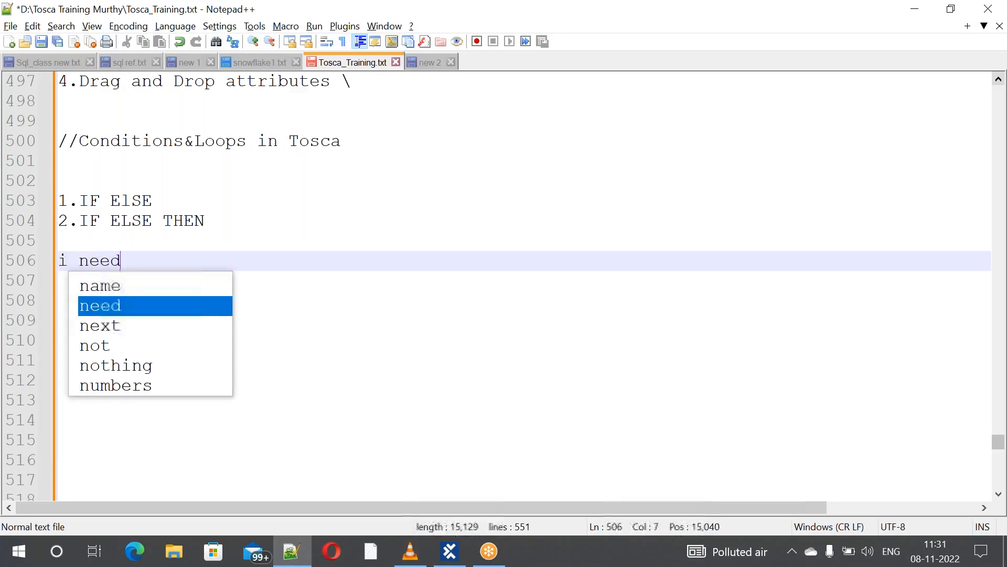
{"action": "type", "text": " to click on Register but"}
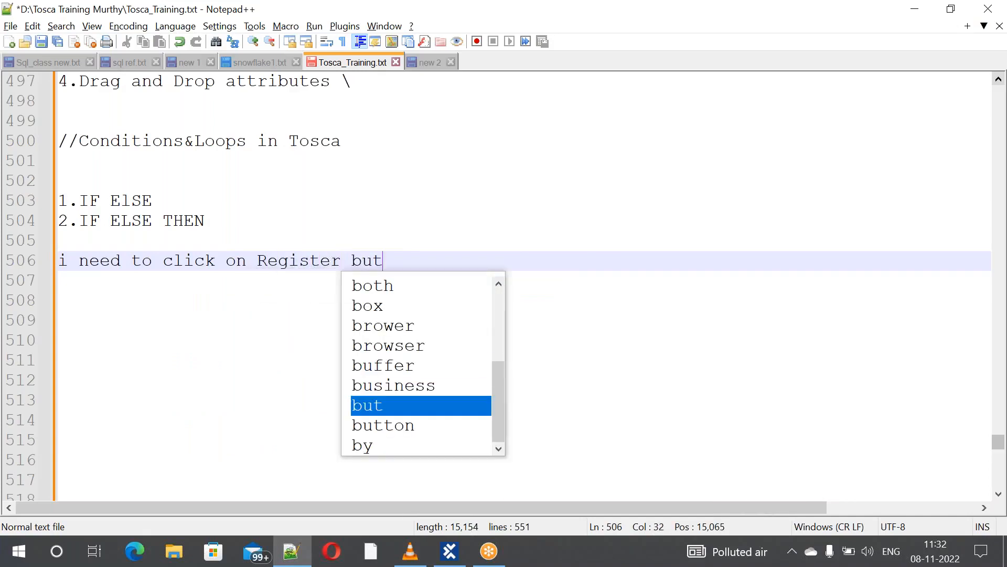
{"action": "type", "text": "ton"}
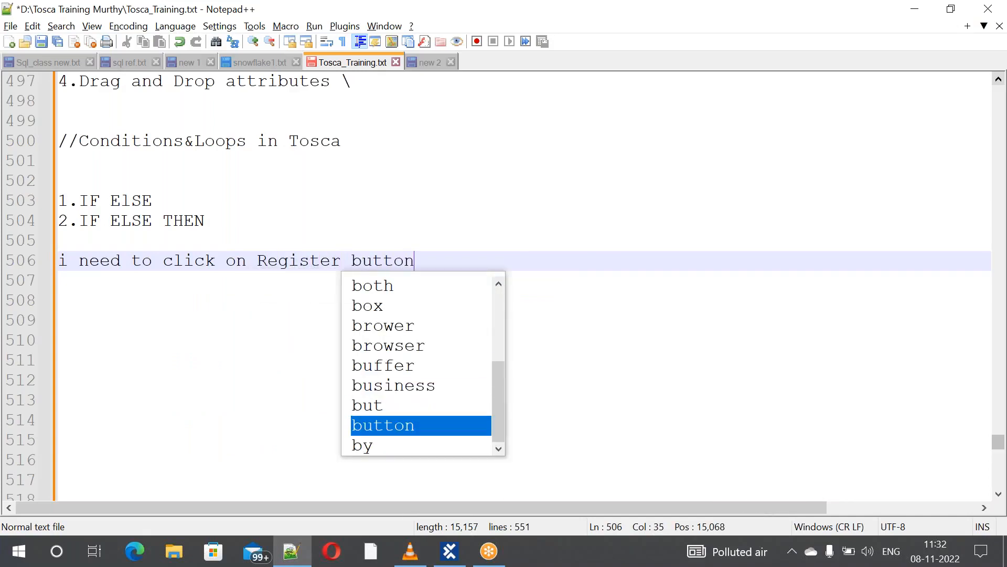
{"action": "key", "text": "Escape"}
{"action": "key", "text": "Return"}
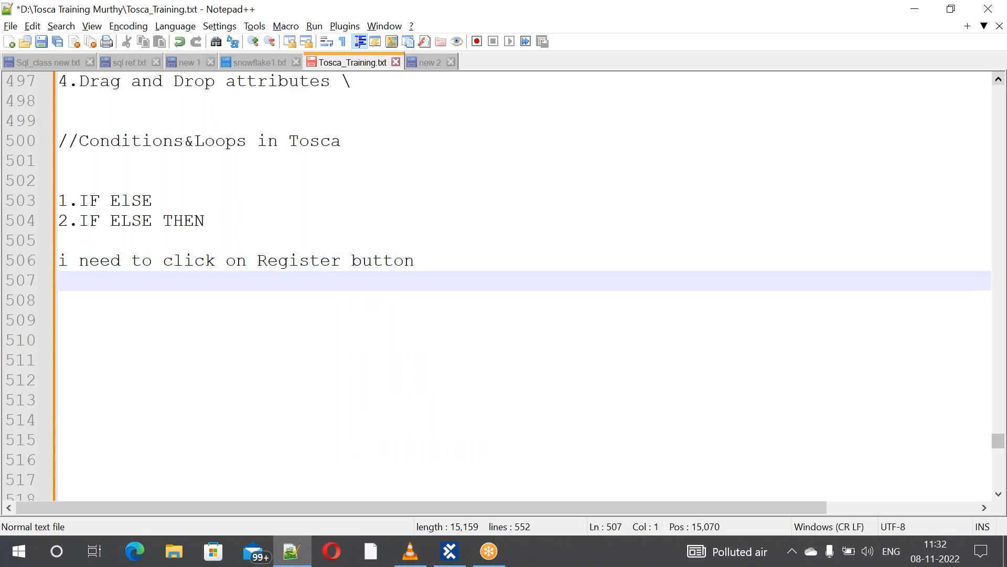
{"action": "type", "text": "i n"}
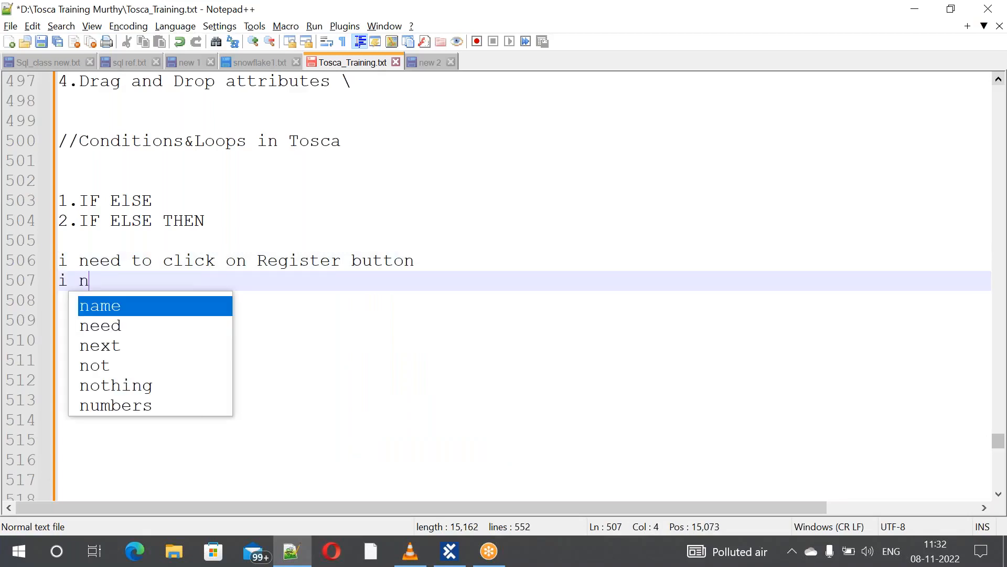
{"action": "type", "text": "eed to "}
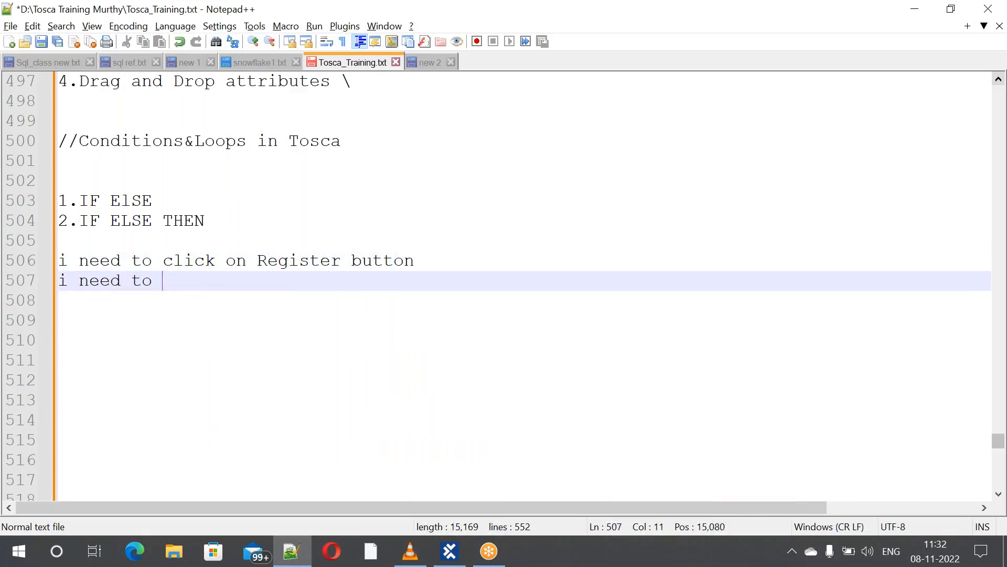
{"action": "type", "text": "Register"}
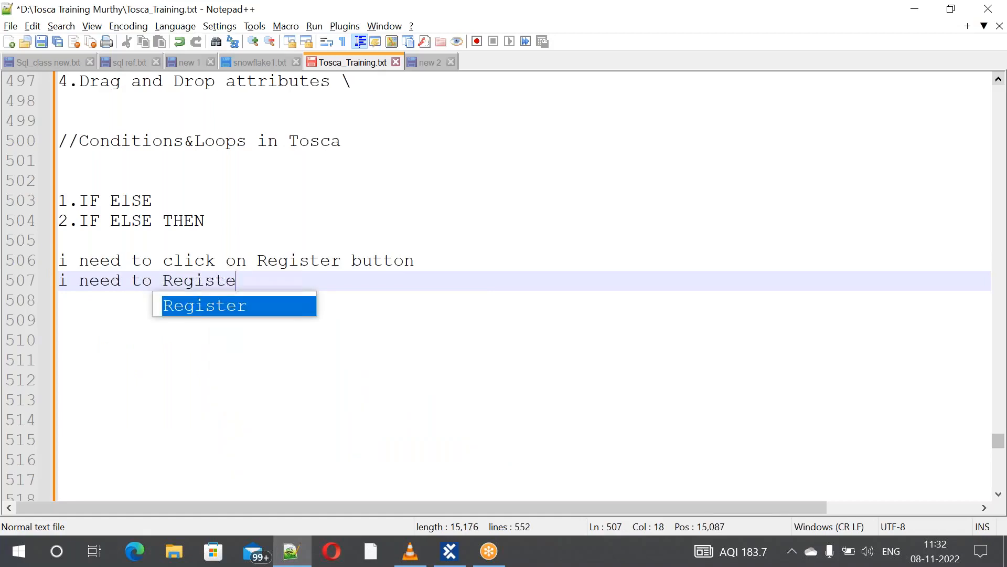
{"action": "key", "text": "Return"}
{"action": "key", "text": "Return"}
{"action": "key", "text": "Return"}
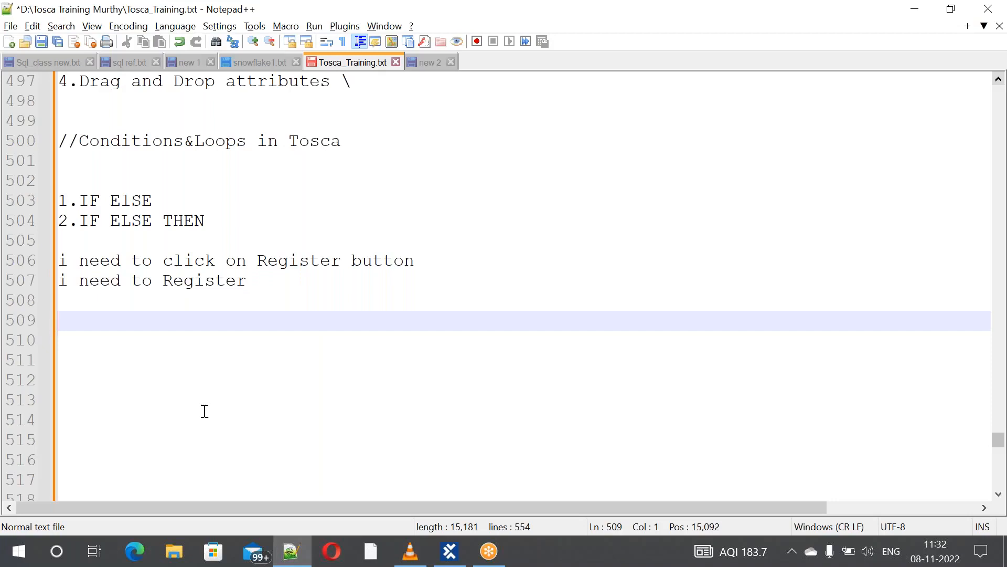
Add the line 'if we had already logined --> we cannot see register button'
{"action": "type", "text": "if we had"}
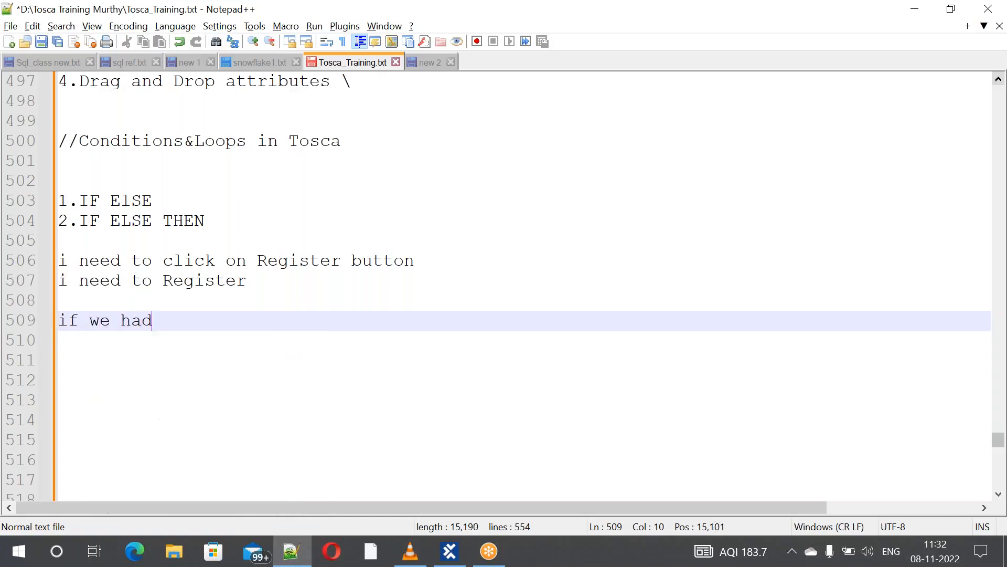
{"action": "type", "text": " alread"}
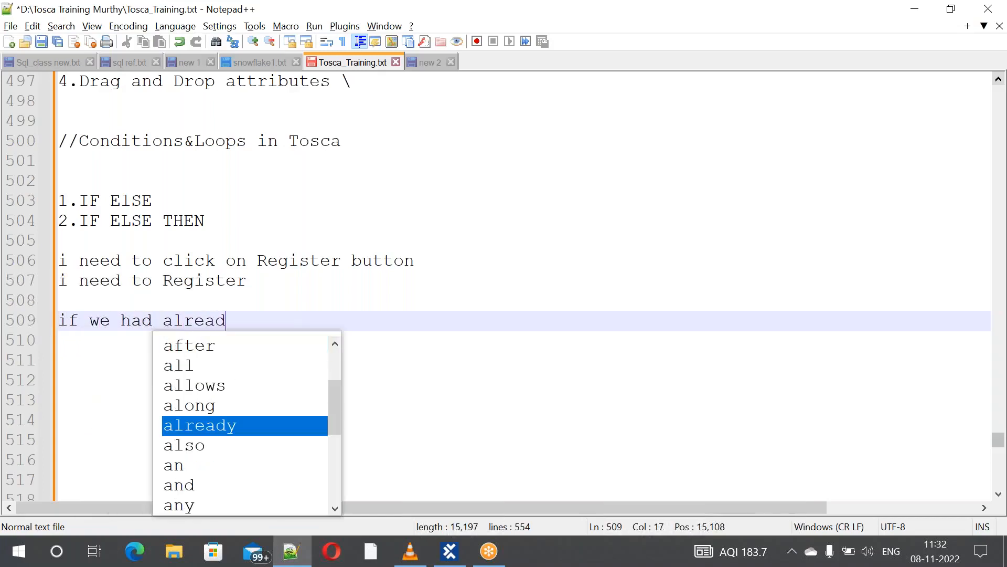
{"action": "type", "text": "y logined"}
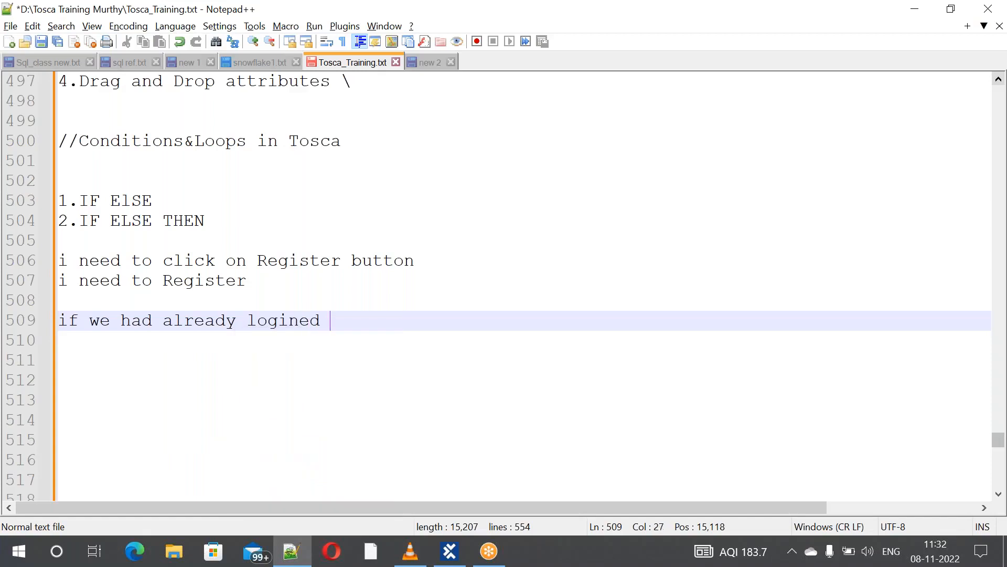
{"action": "type", "text": "--> we c"}
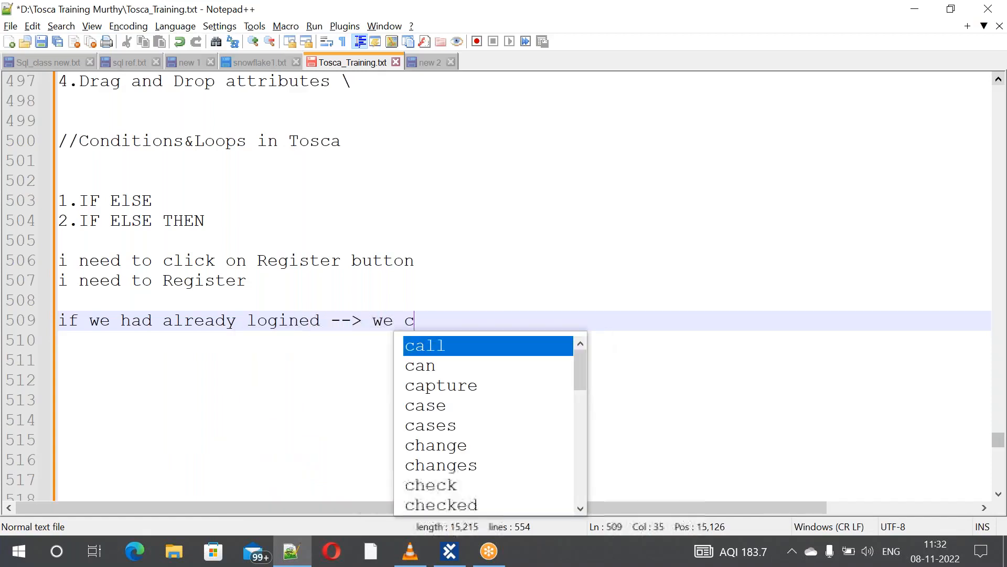
{"action": "type", "text": "annot "}
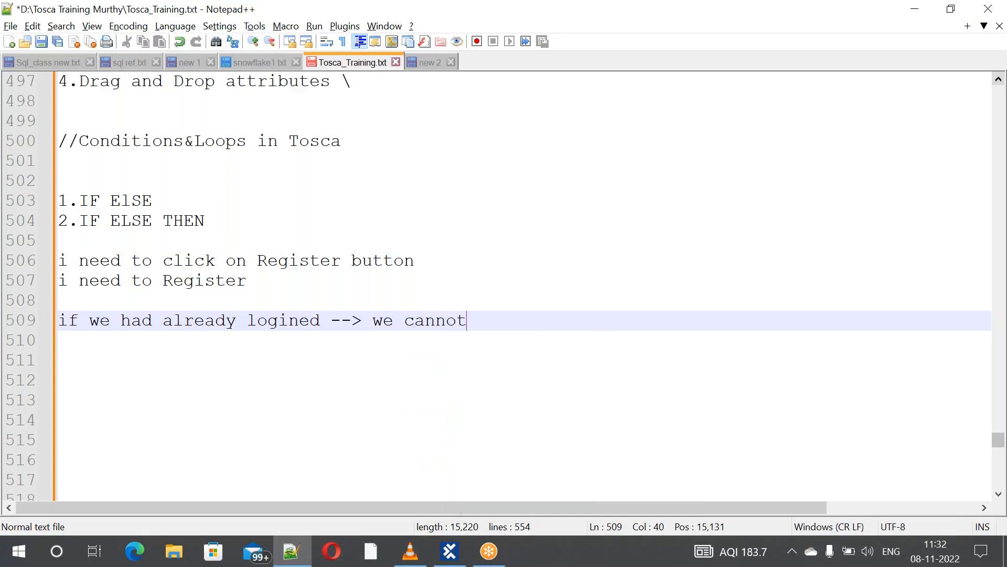
{"action": "type", "text": "see register"}
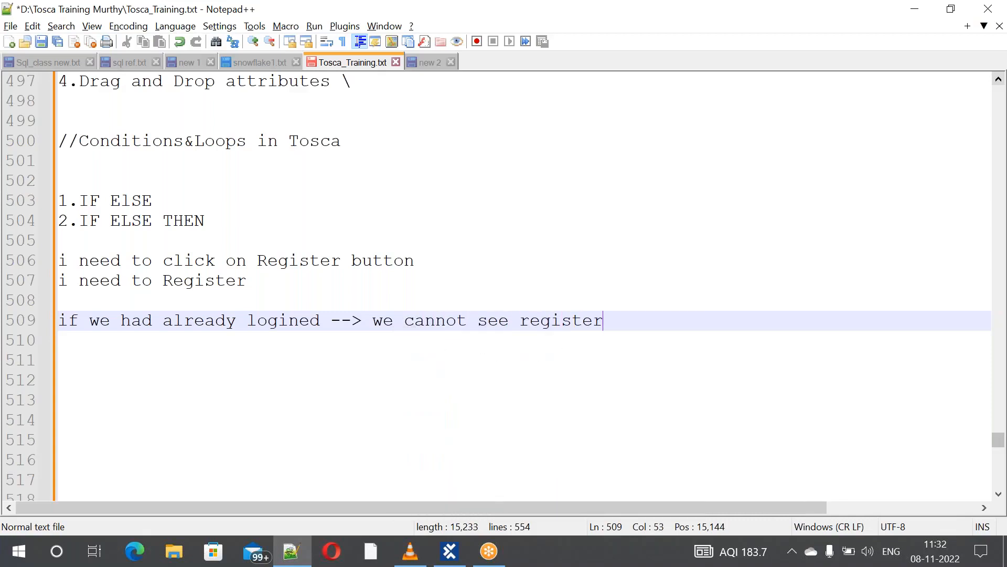
{"action": "type", "text": " button"}
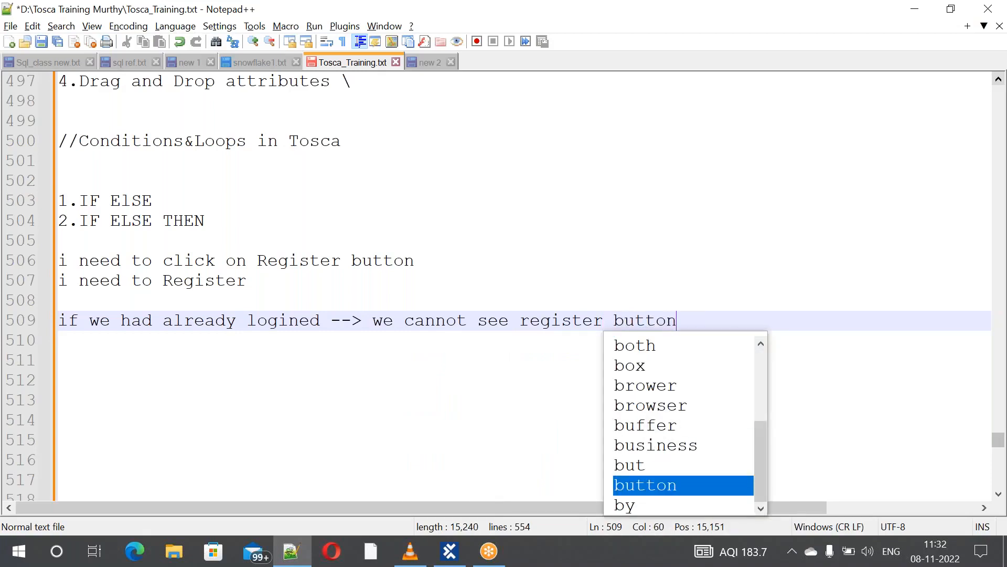
{"action": "key", "text": "Return"}
{"action": "key", "text": "Return"}
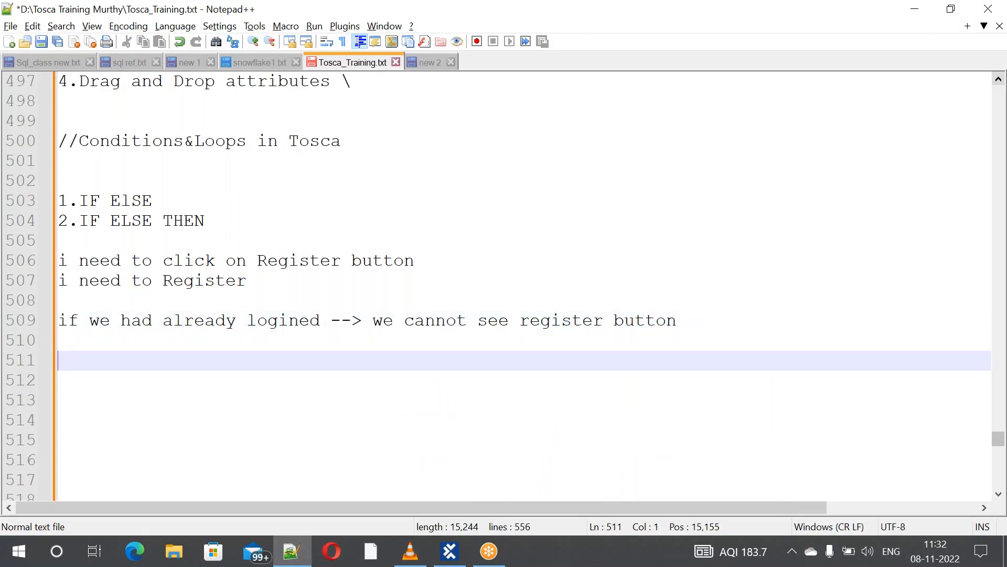
{"action": "left_click", "coordinate": [17, 557]}
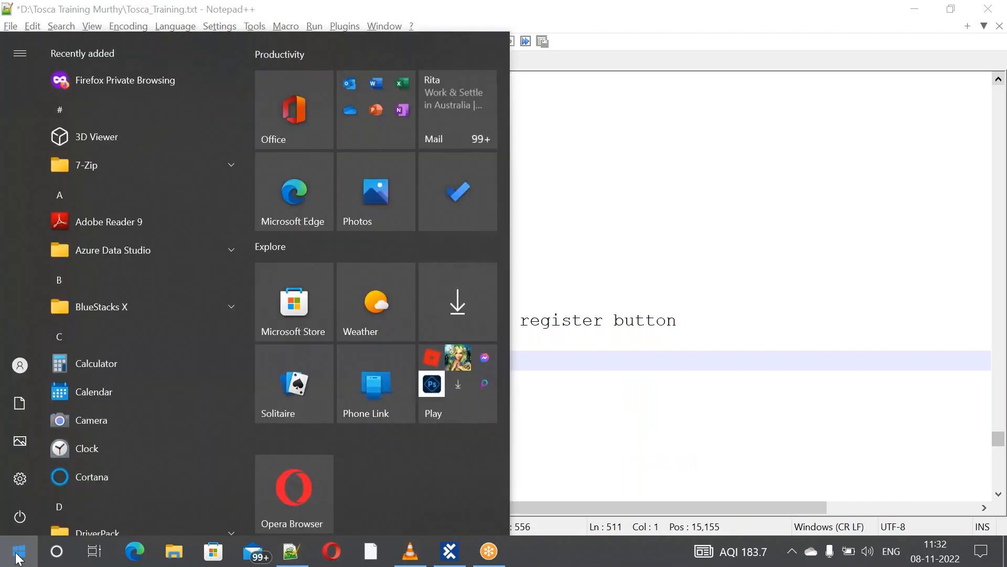
Launch Google Chrome with the first profile and open the Demo Web Shop site
{"action": "type", "text": "ch"}
{"action": "key", "text": "Return"}
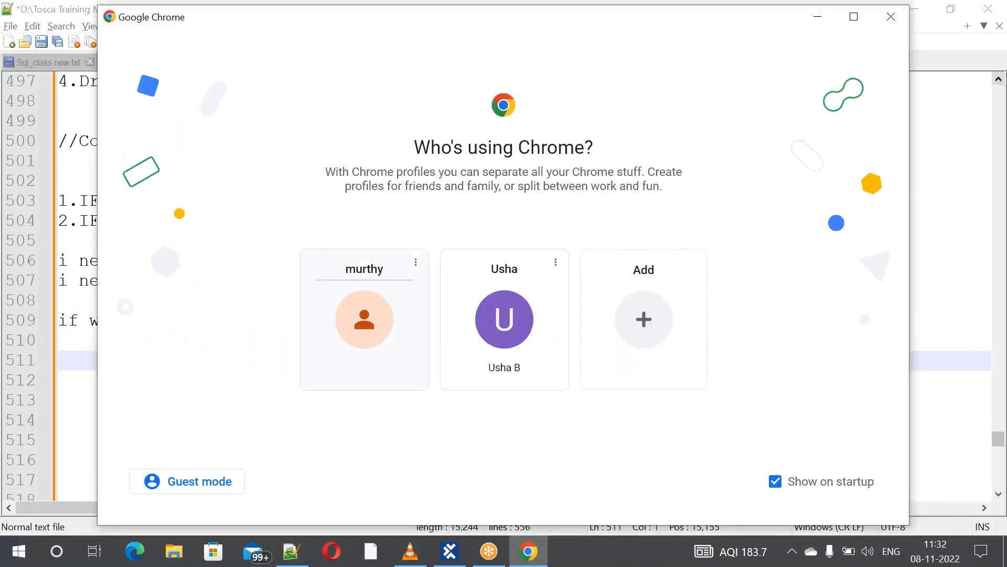
{"action": "left_click", "coordinate": [338, 343]}
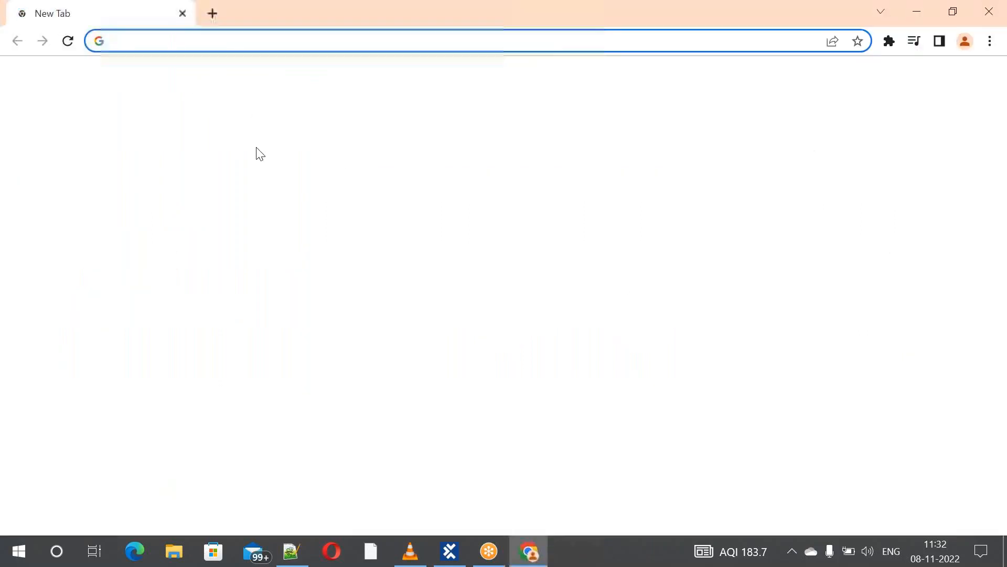
{"action": "left_click", "coordinate": [335, 376]}
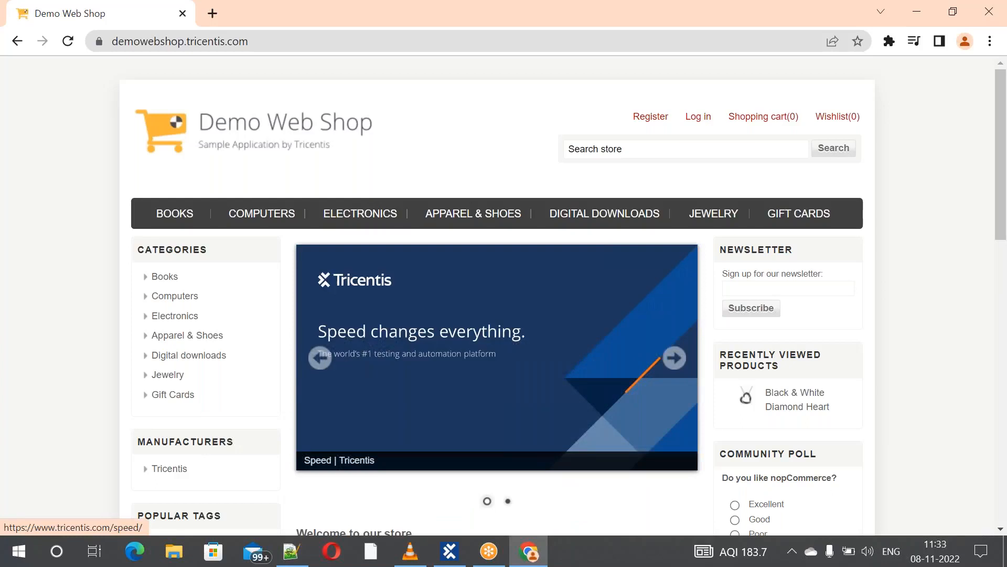
Log in to Demo Web Shop using the saved email address and the account password
{"action": "left_click", "coordinate": [647, 121]}
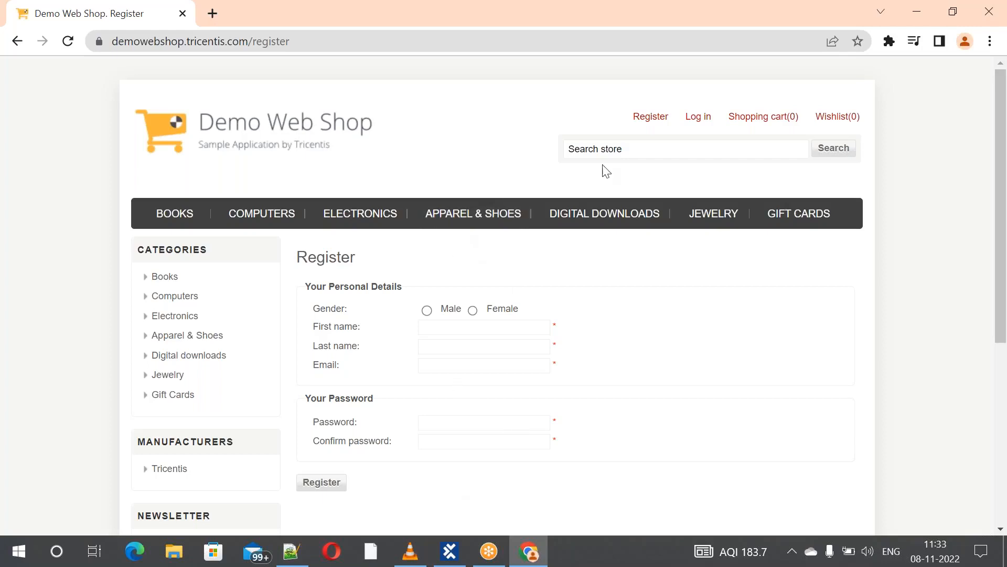
{"action": "left_click", "coordinate": [701, 117]}
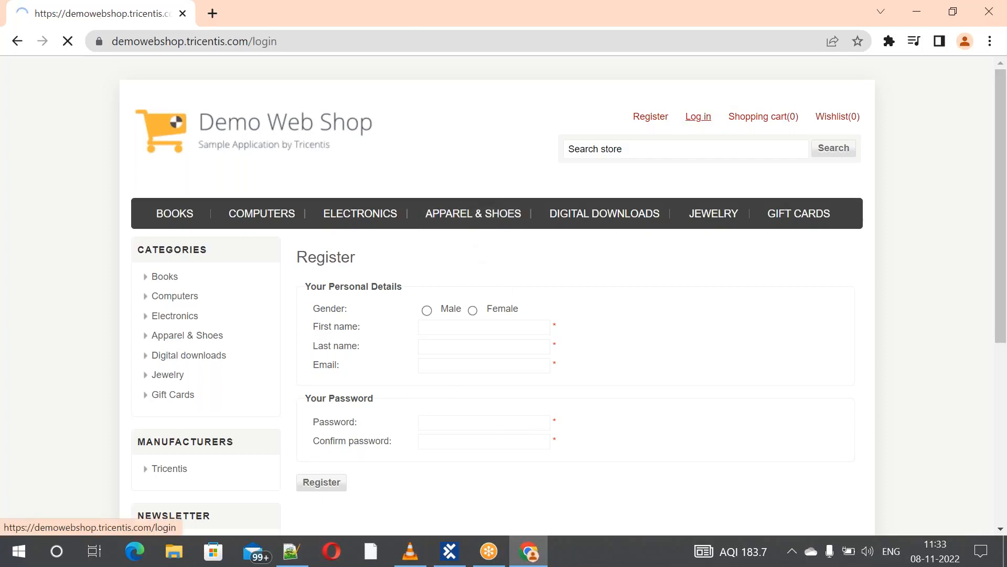
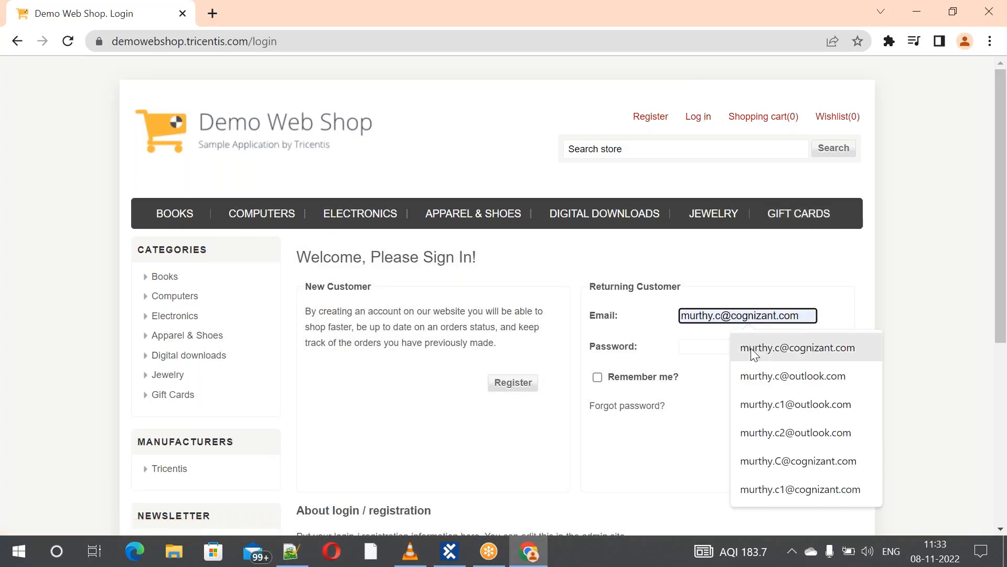
{"action": "left_click", "coordinate": [751, 348]}
{"action": "left_click", "coordinate": [722, 345]}
{"action": "type", "text": "******"}
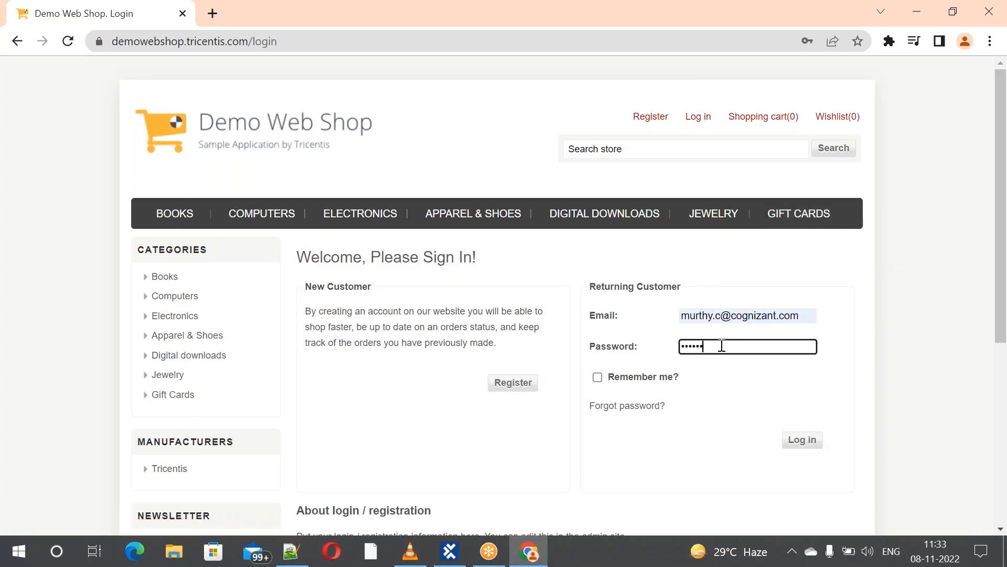
{"action": "left_click", "coordinate": [795, 446]}
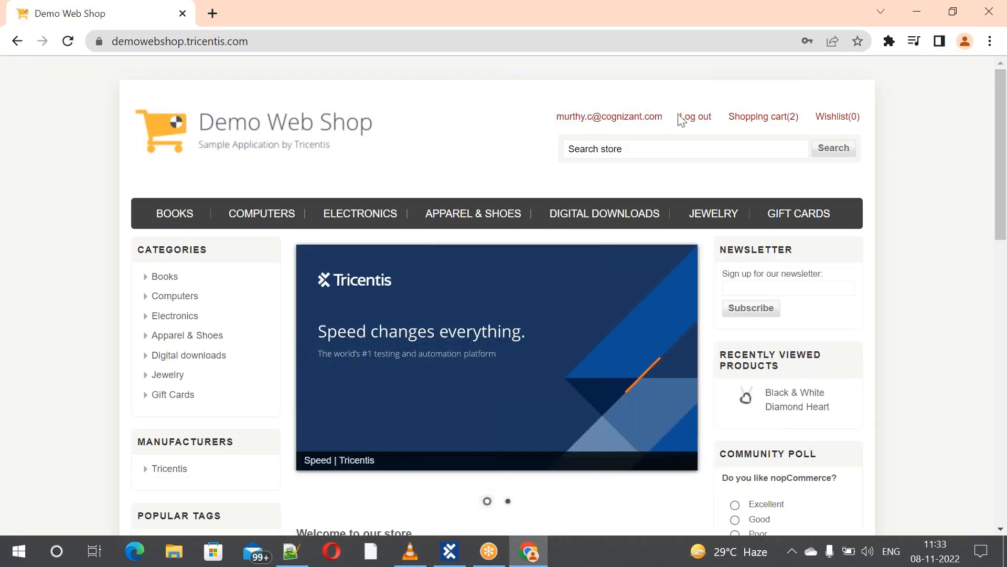
{"action": "mouse_move", "coordinate": [764, 117]}
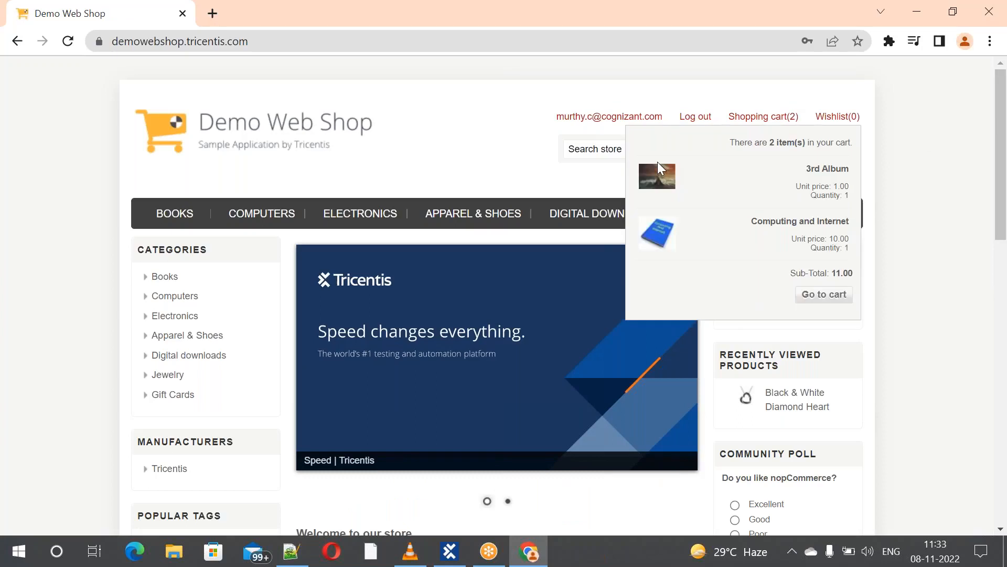
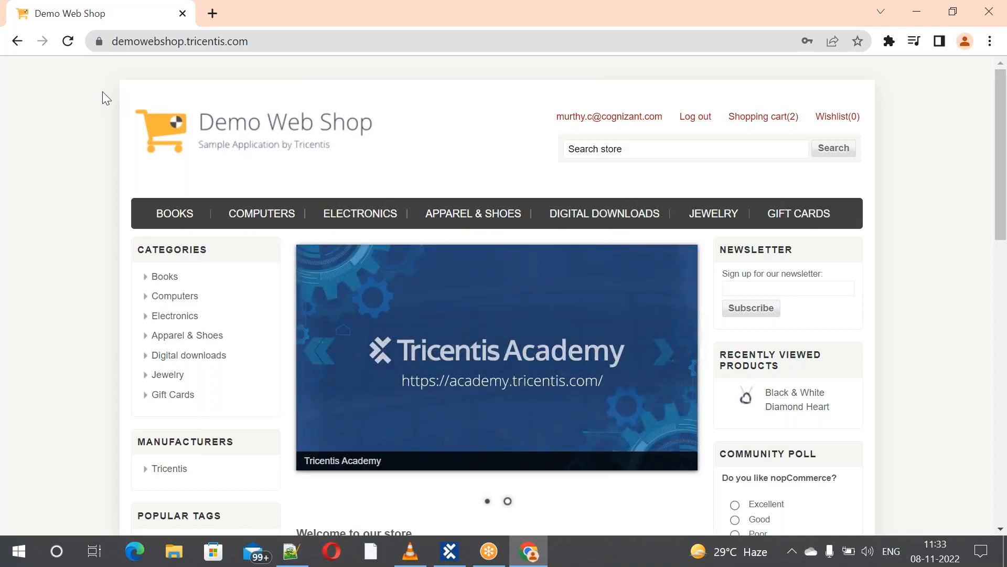
Switch from the Chrome demo shop to Tosca Commander's ScratchBook run results
{"action": "key", "text": "alt+Tab"}
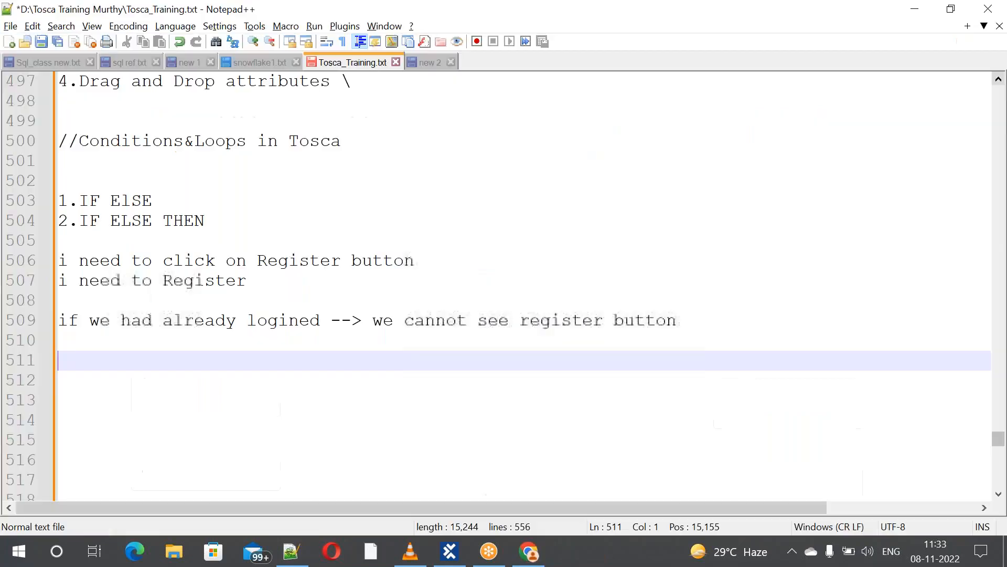
{"action": "key", "text": "alt+Tab"}
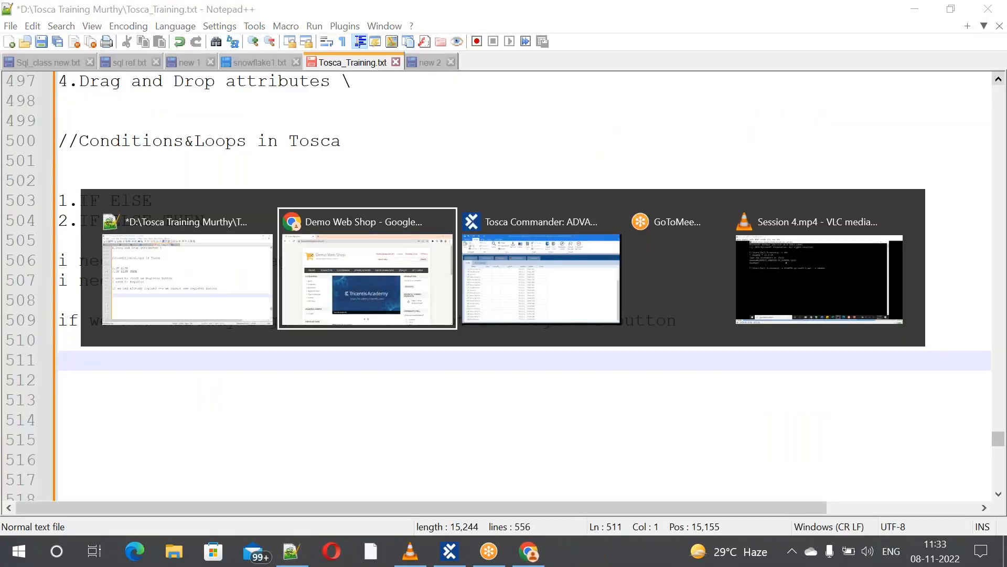
{"action": "key", "text": "alt+Tab"}
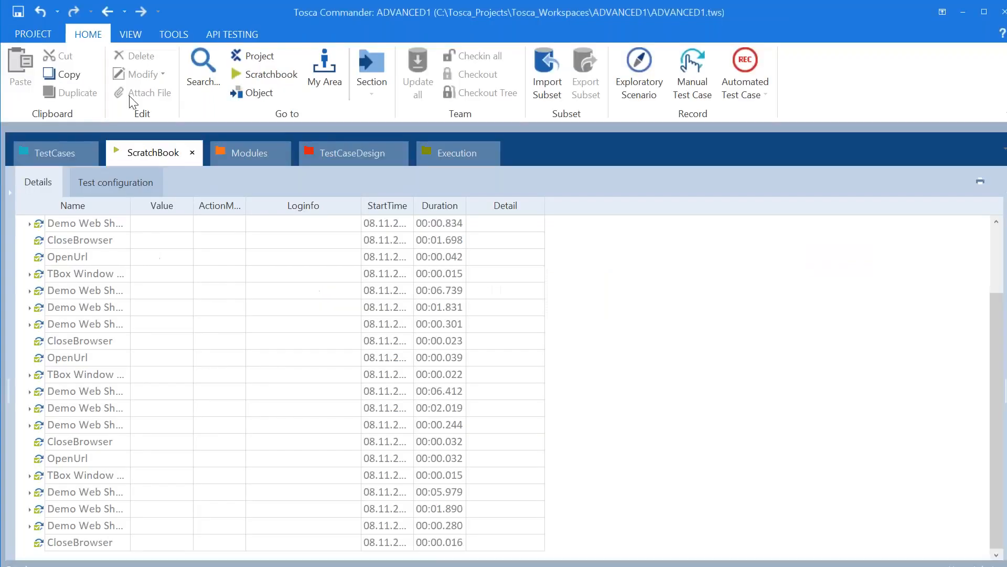
Expand Conditions > TestCase2_User_Reg > If in the TestCases tree
{"action": "left_click", "coordinate": [64, 147]}
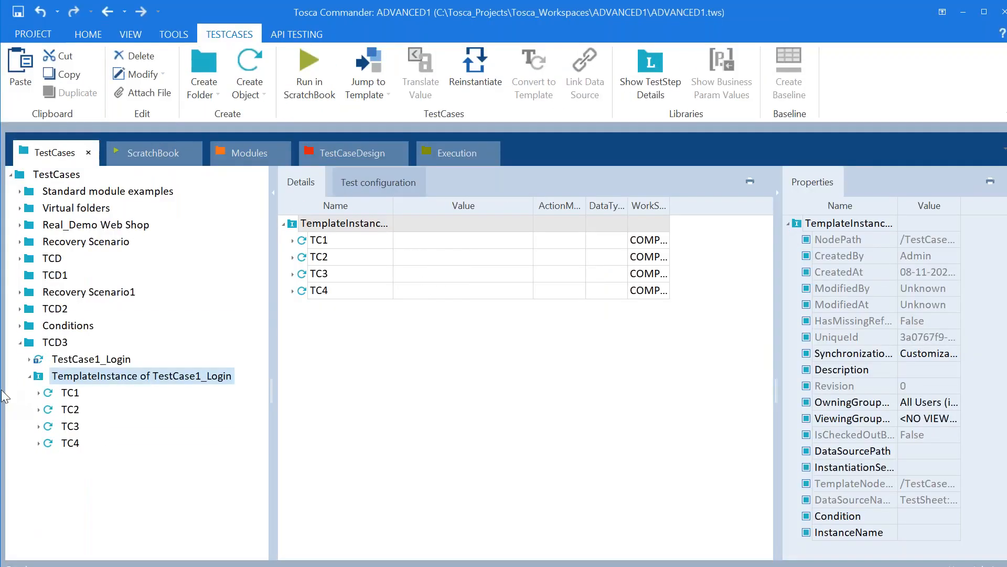
{"action": "left_click", "coordinate": [20, 325]}
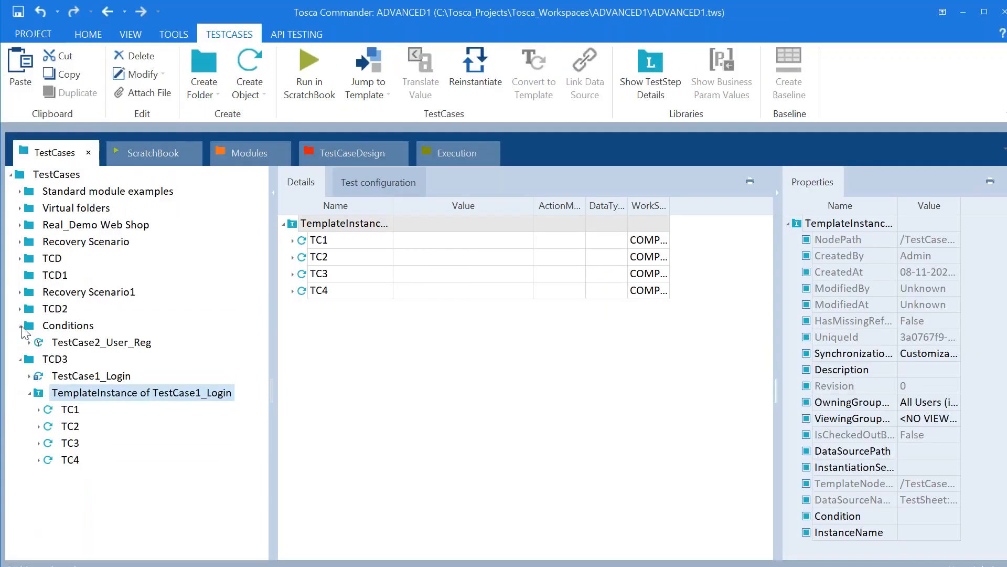
{"action": "left_click", "coordinate": [30, 342]}
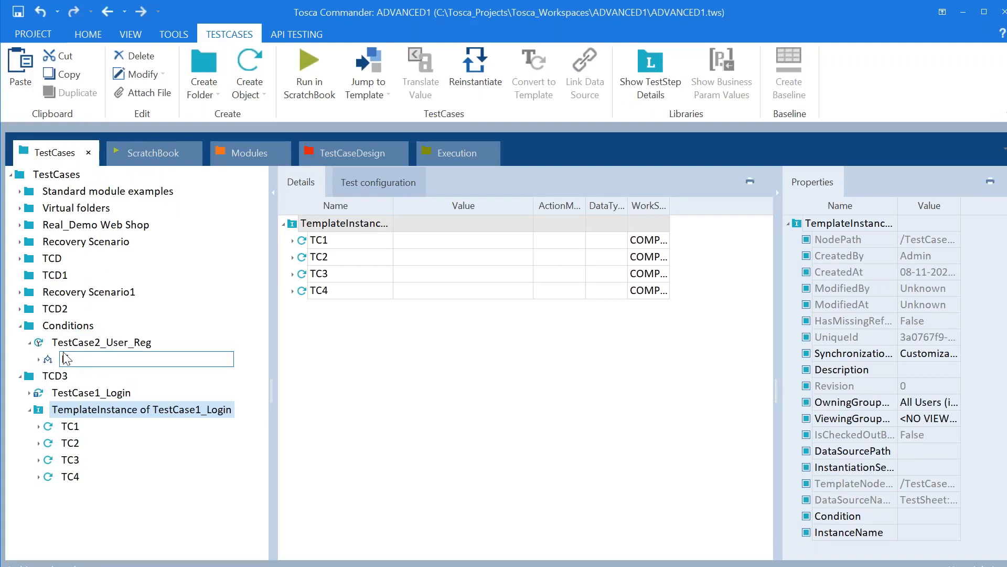
{"action": "left_click", "coordinate": [38, 359]}
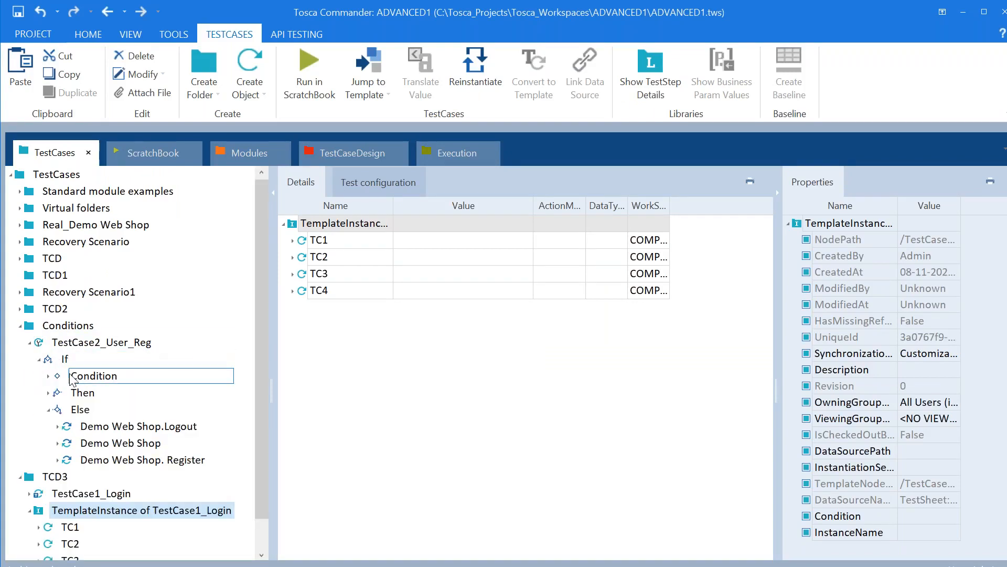
Inspect the If block's Condition, Then and Else branches in turn
{"action": "left_click", "coordinate": [82, 378]}
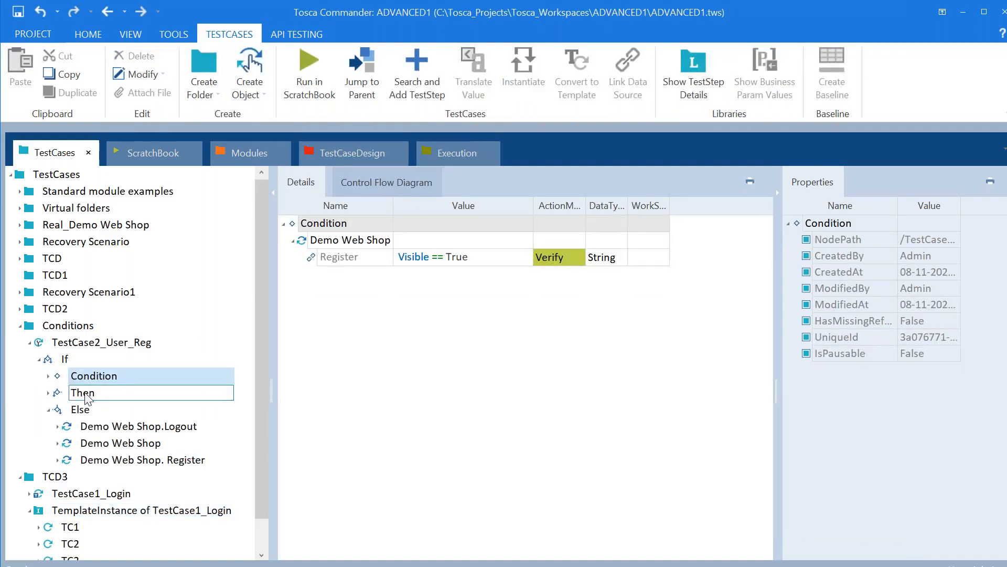
{"action": "left_click", "coordinate": [88, 398]}
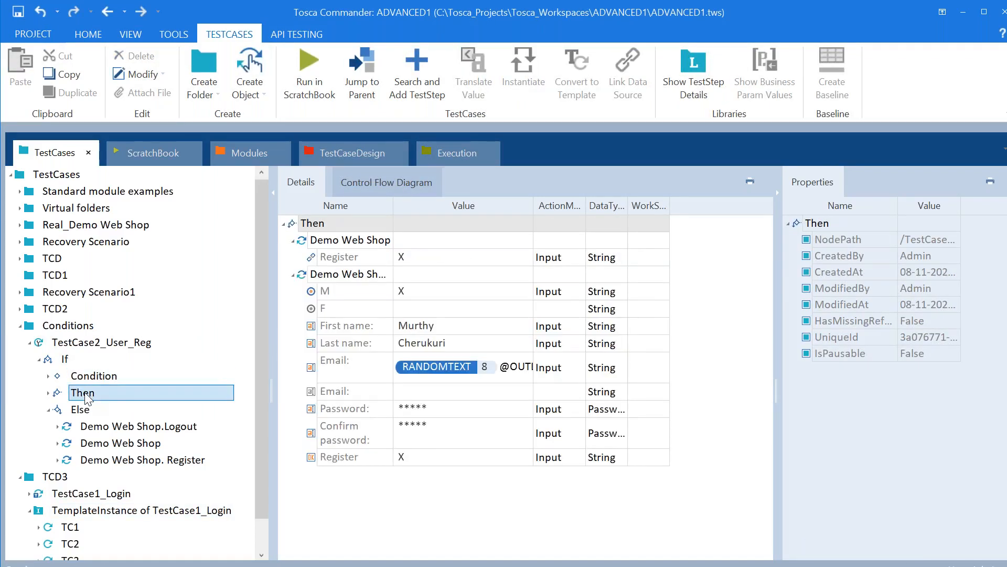
{"action": "left_click", "coordinate": [86, 410]}
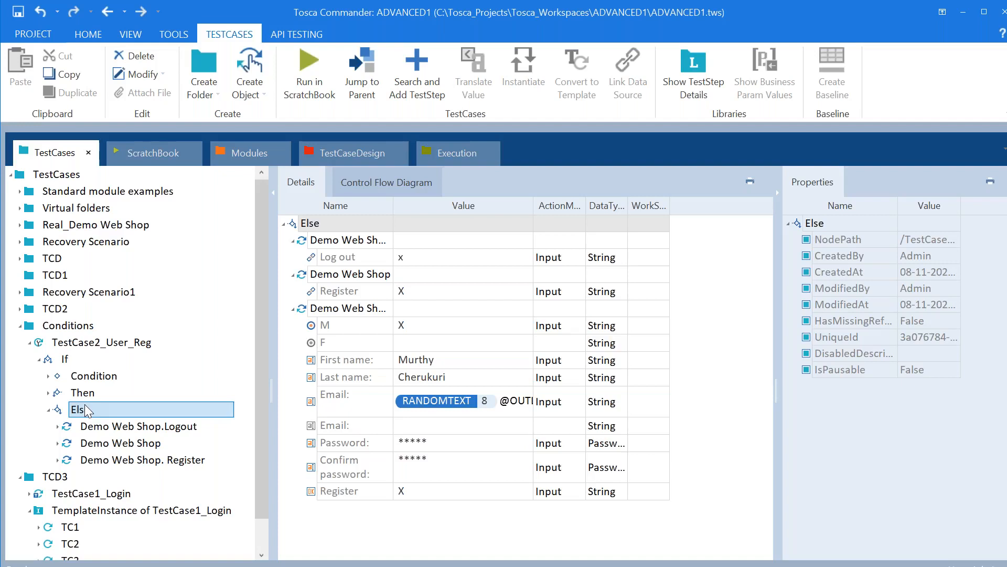
{"action": "key", "text": "alt+Tab"}
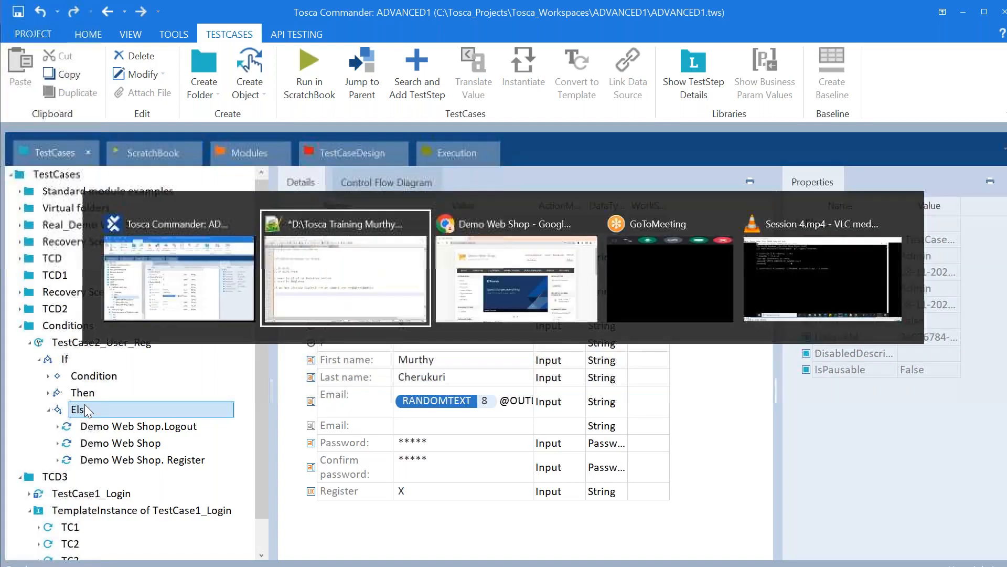
Write If, Conditions, THEN and else on lines 511–514 of Tosca_Training.txt
{"action": "type", "text": "IF"}
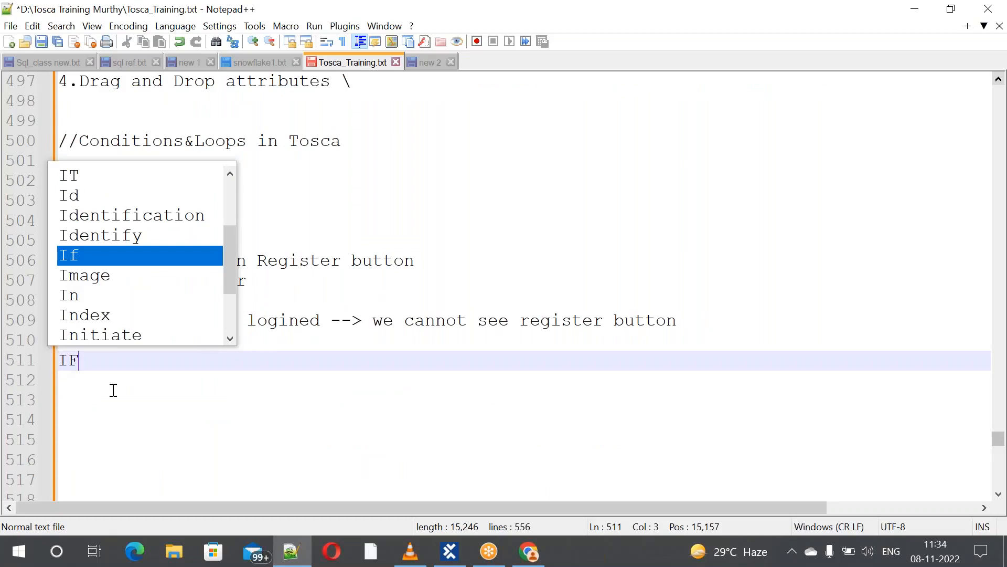
{"action": "key", "text": "Return"}
{"action": "key", "text": "Return"}
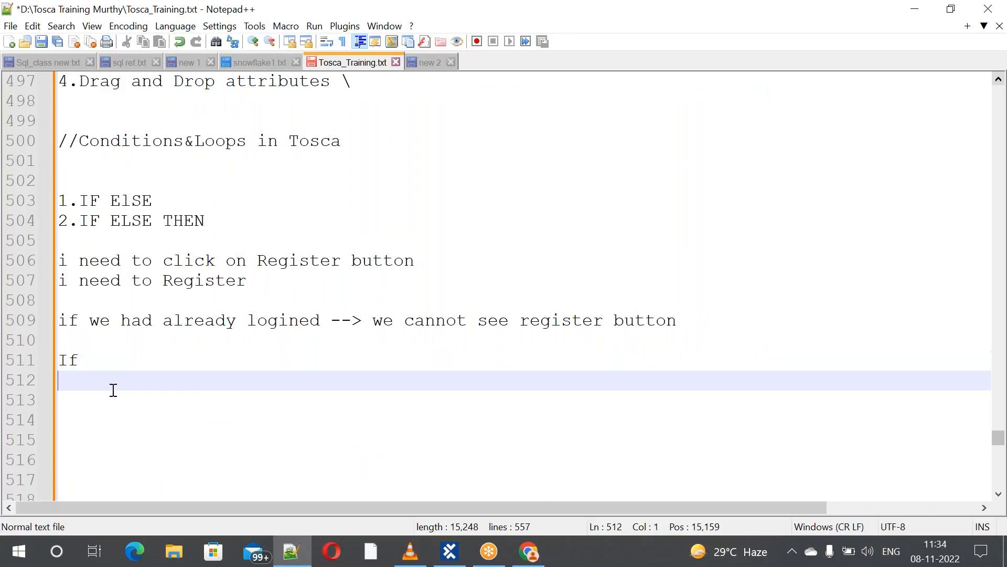
{"action": "type", "text": "COn"}
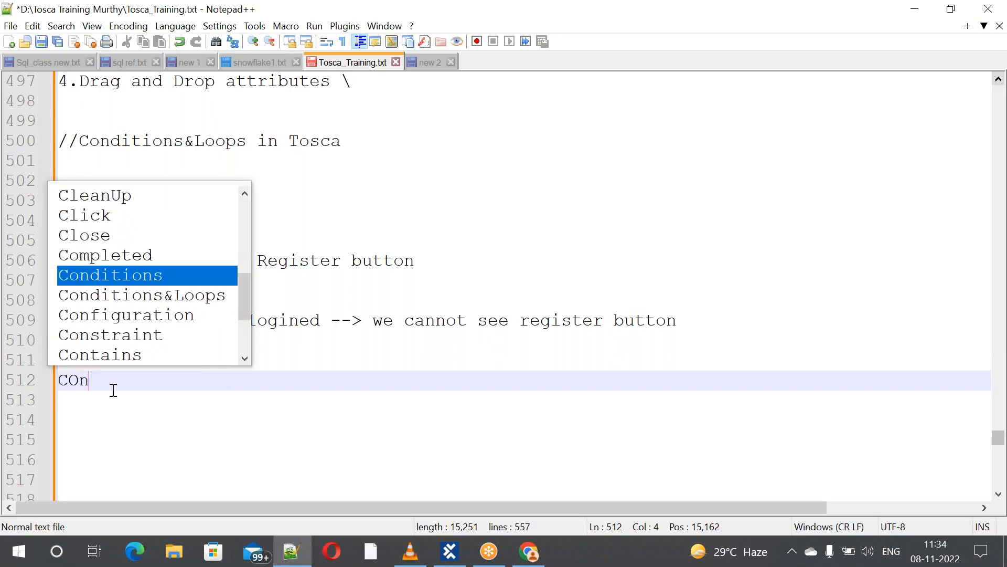
{"action": "type", "text": "dition"}
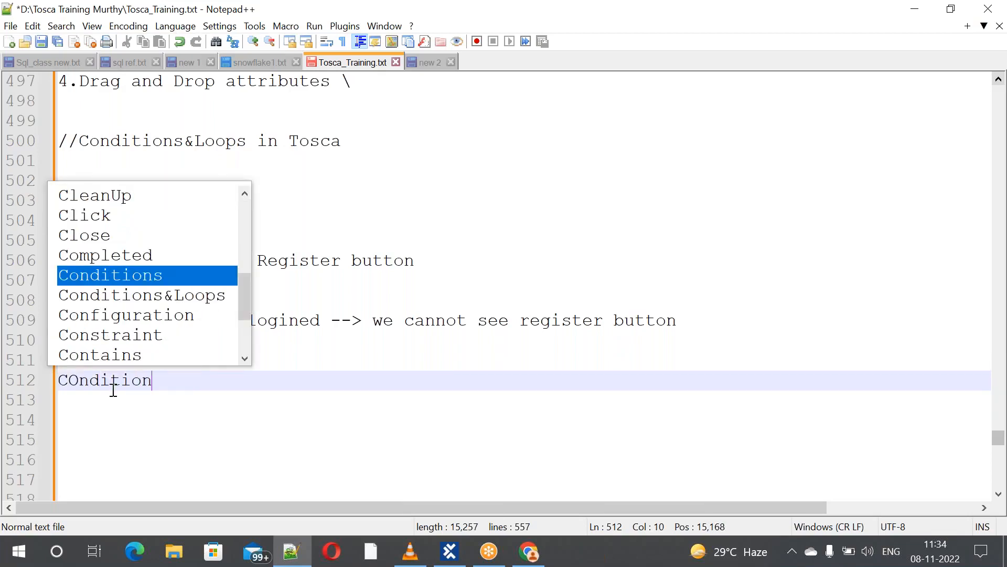
{"action": "key", "text": "Return"}
{"action": "key", "text": "Return"}
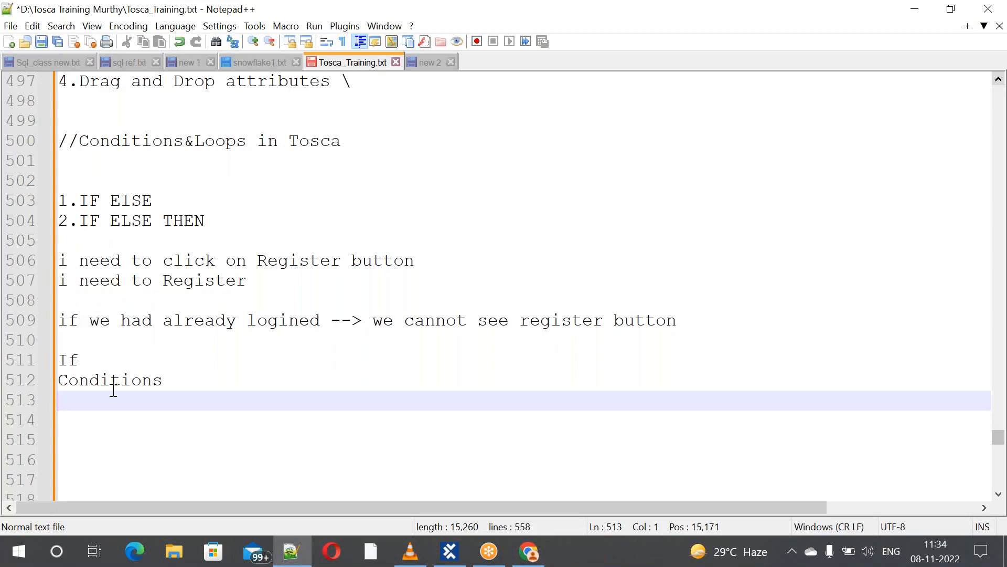
{"action": "type", "text": "THEN"}
{"action": "key", "text": "Return"}
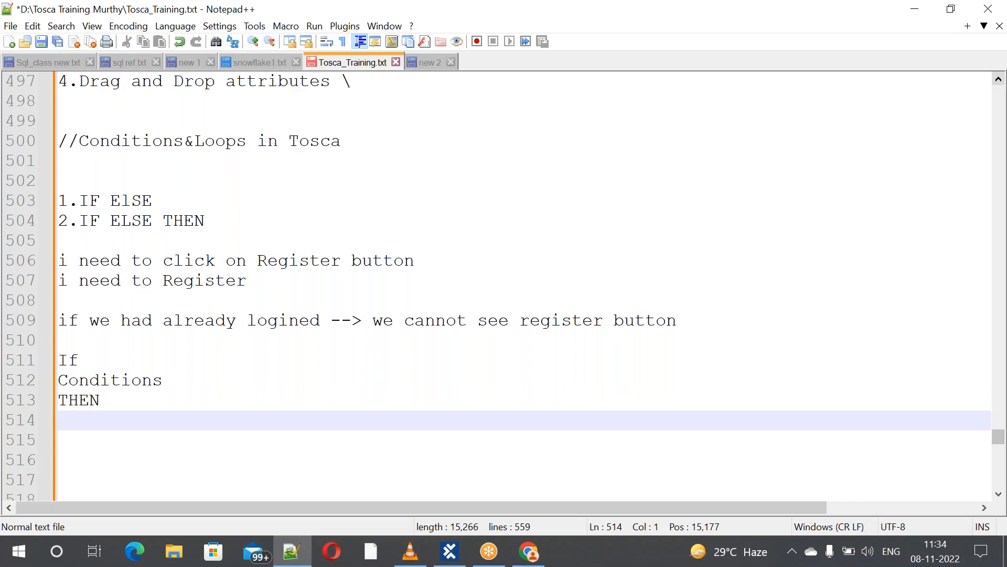
{"action": "type", "text": "else"}
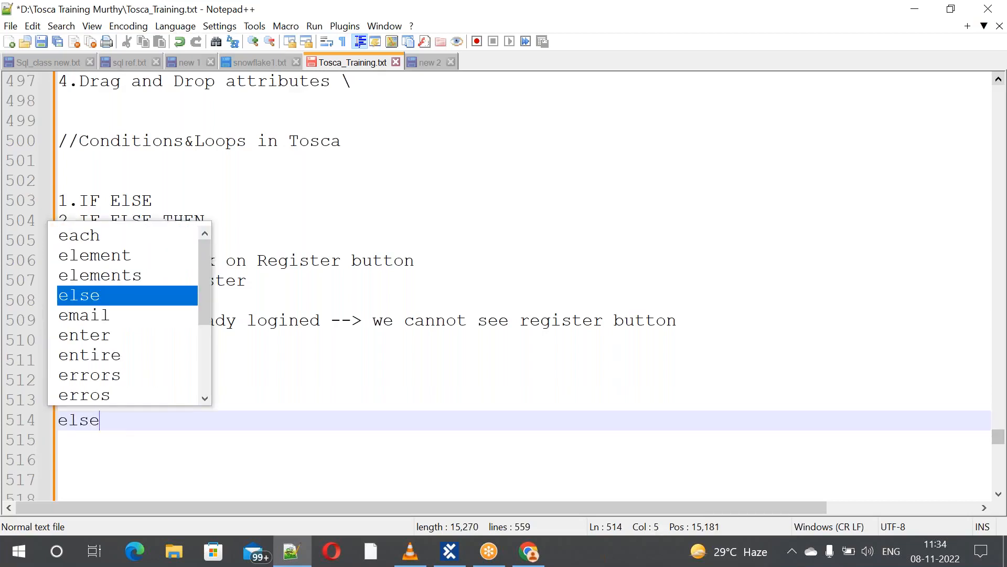
{"action": "left_click", "coordinate": [404, 413]}
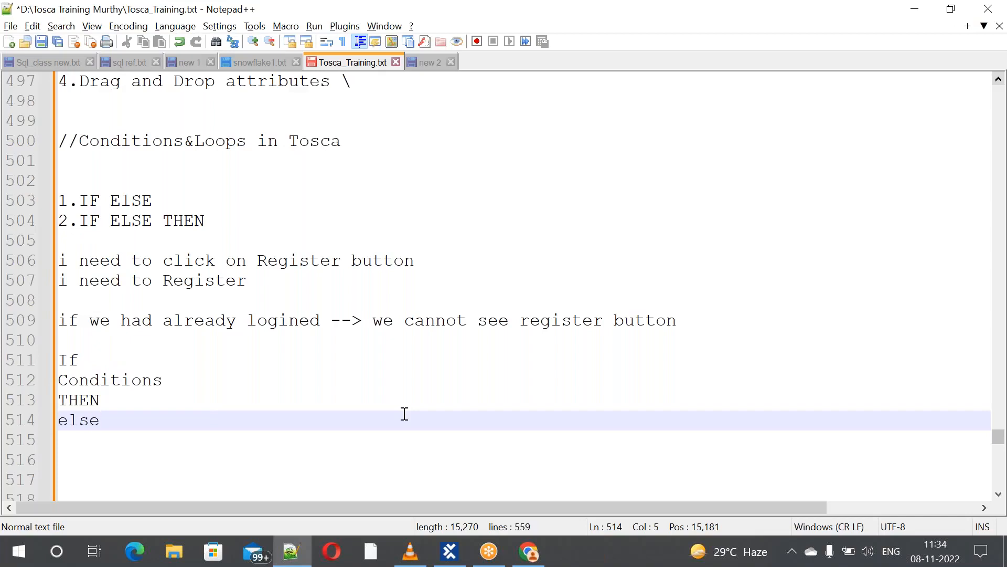
{"action": "key", "text": "alt+Tab"}
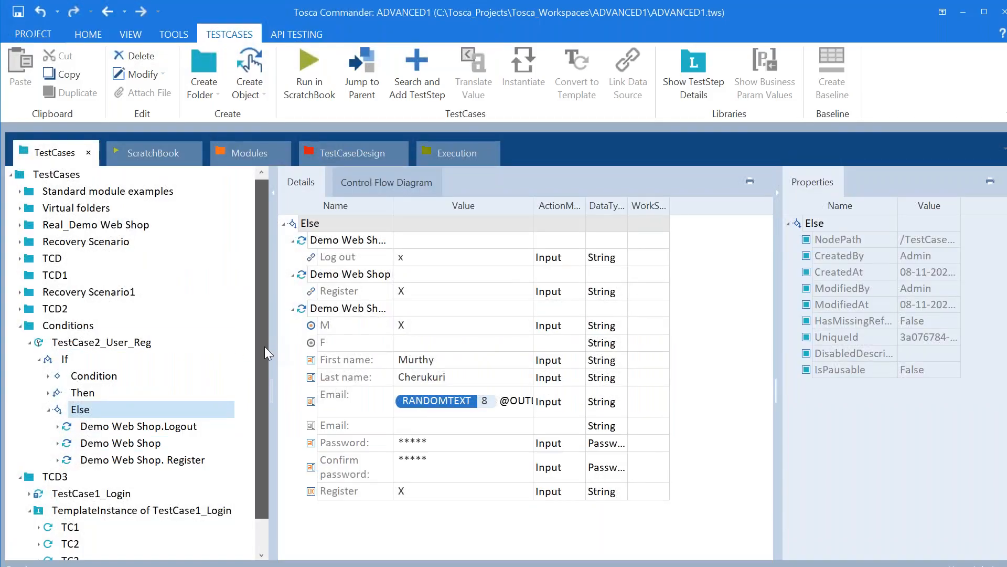
Expand the Then branch and view its Demo Web Shop Register step
{"action": "left_click_drag", "start_coordinate": [265, 346], "coordinate": [264, 377]}
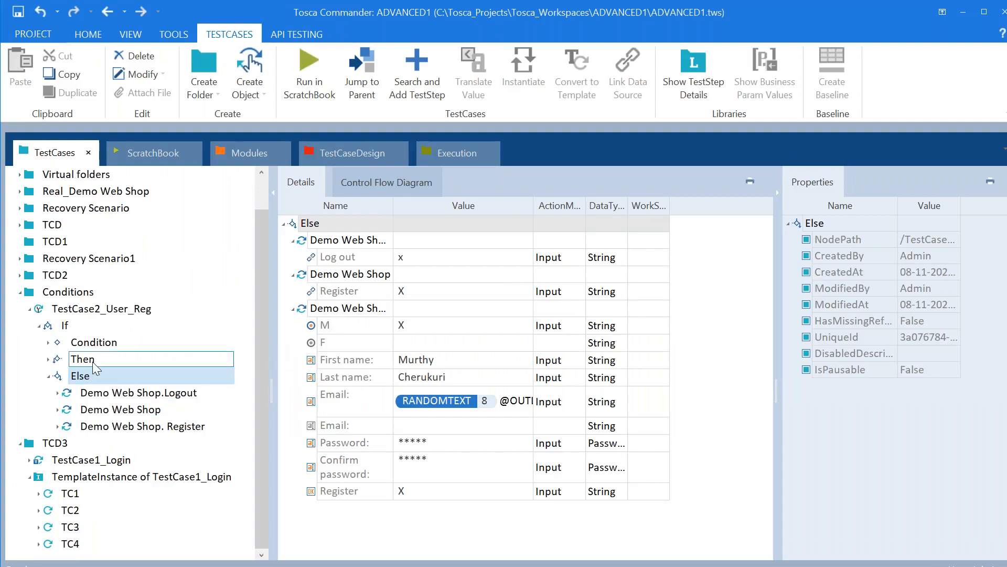
{"action": "left_click", "coordinate": [50, 359]}
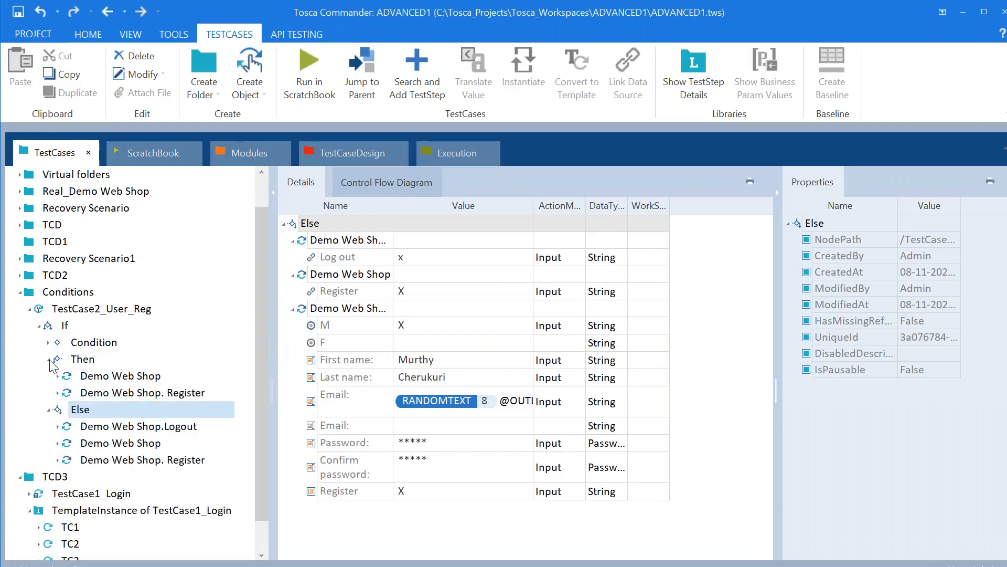
{"action": "left_click", "coordinate": [110, 378]}
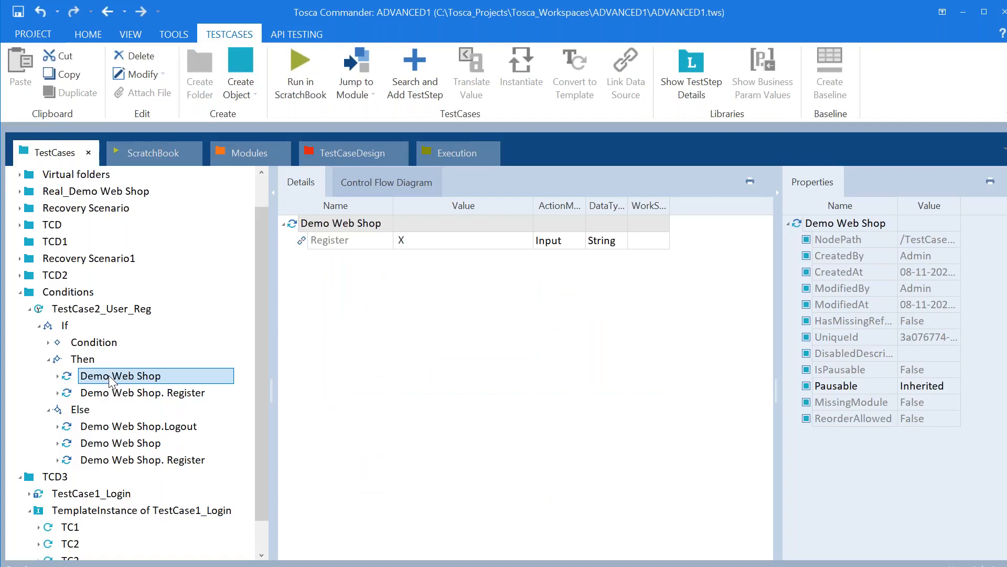
{"action": "key", "text": "alt+Tab"}
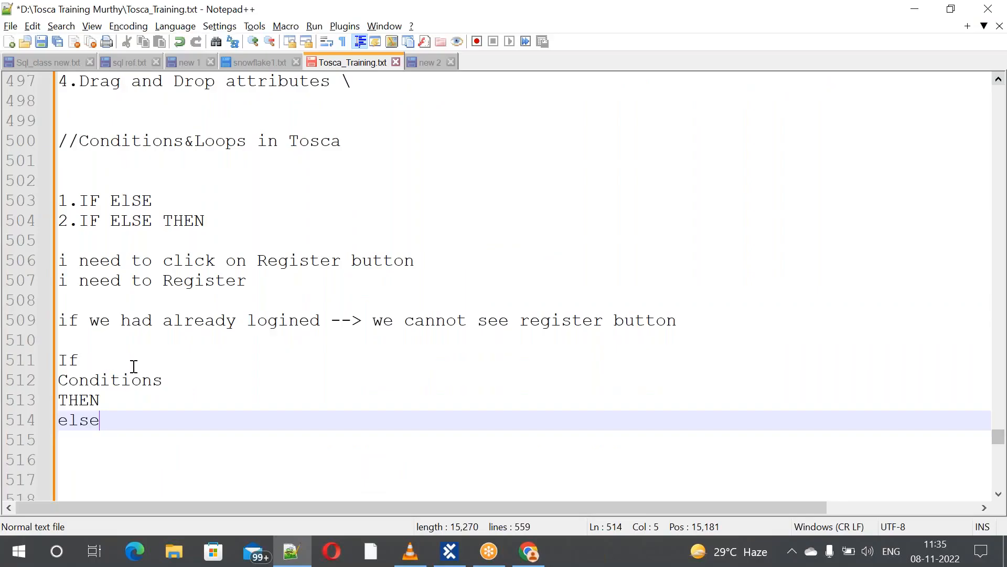
Extend the Conditions line to read Conditions(if Register button is Visible)
{"action": "left_click", "coordinate": [134, 363]}
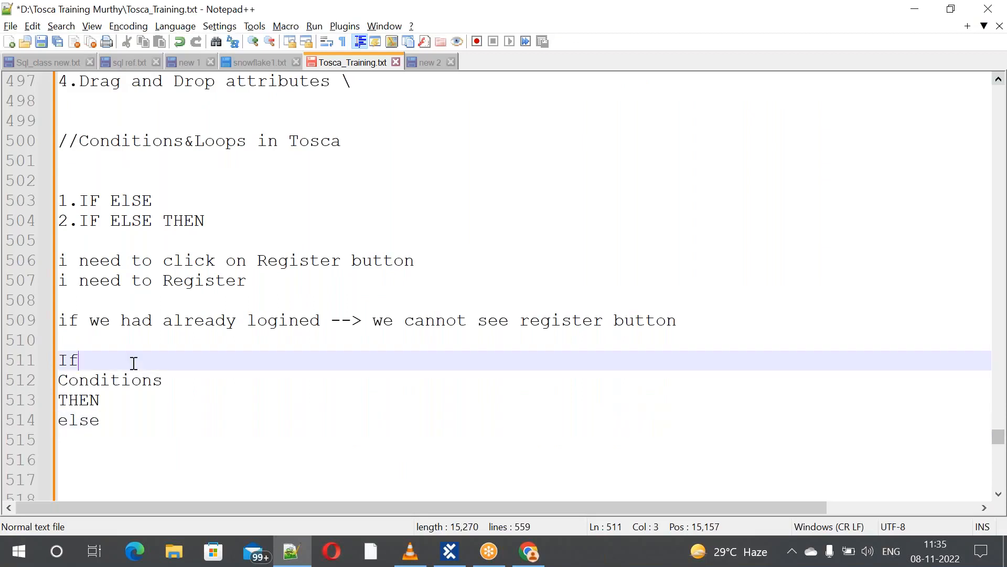
{"action": "left_click", "coordinate": [205, 383]}
{"action": "type", "text": "()"}
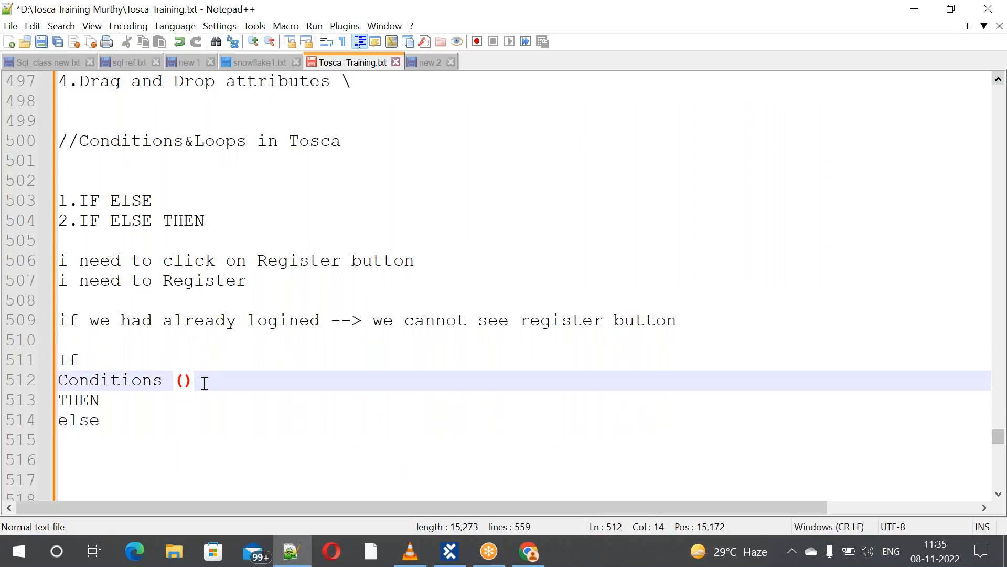
{"action": "key", "text": "Left"}
{"action": "type", "text": "if"}
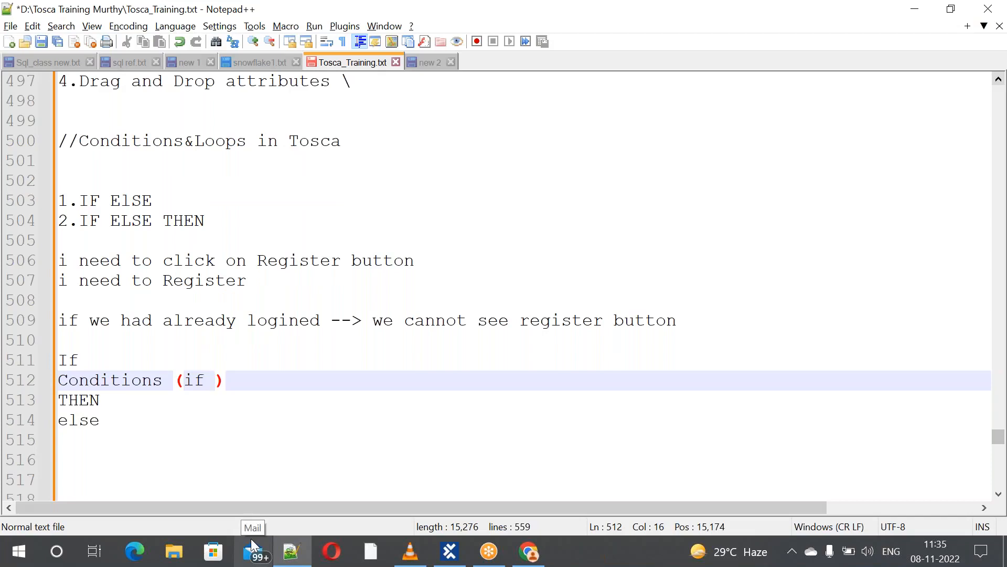
{"action": "type", "text": "Reg"}
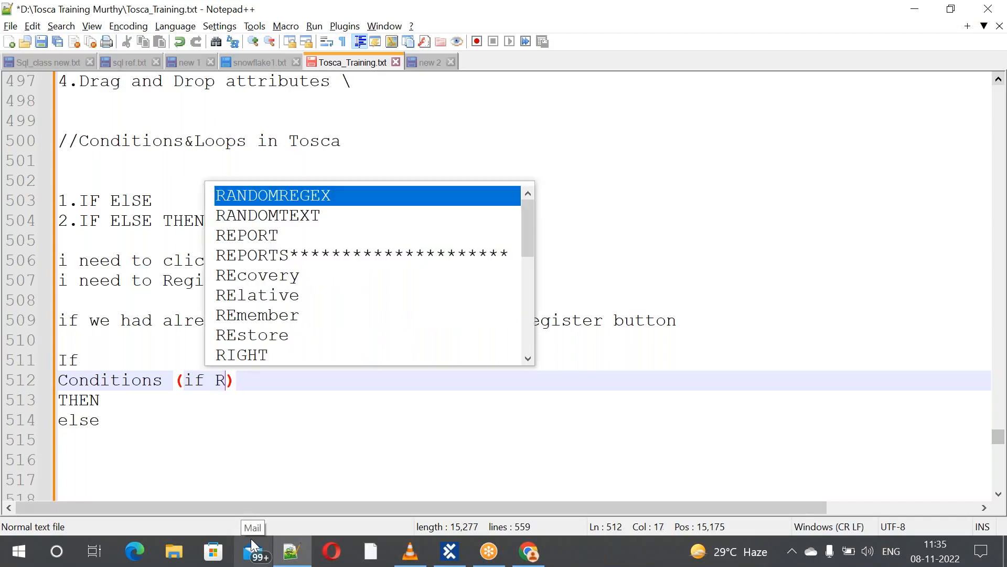
{"action": "type", "text": "ister "}
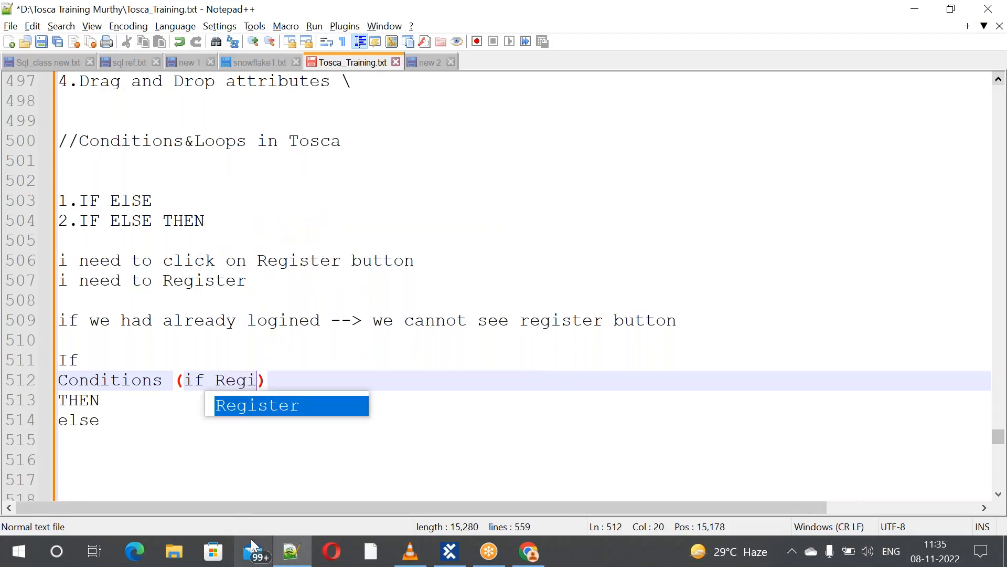
{"action": "type", "text": "is "}
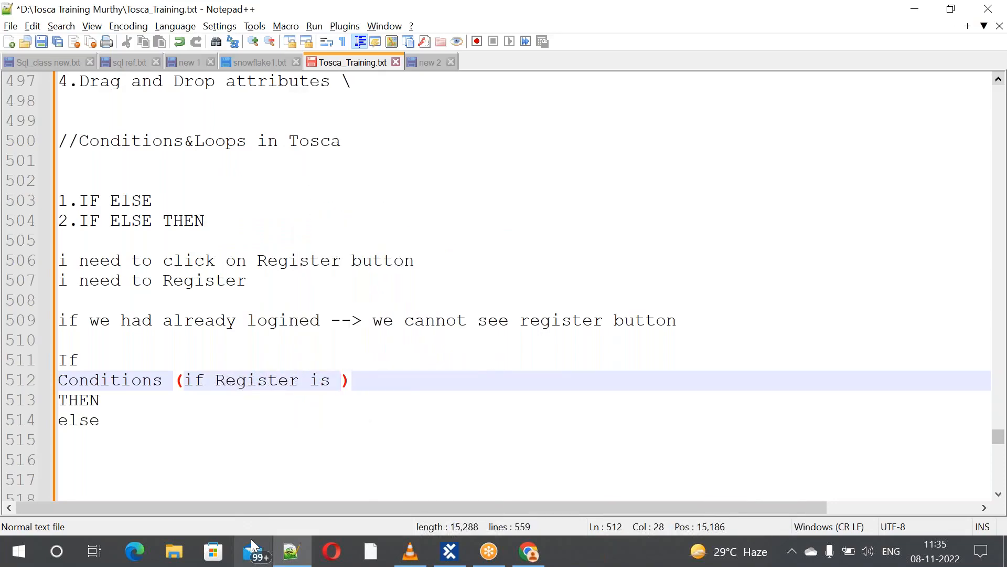
{"action": "type", "text": "Visib"}
{"action": "type", "text": "le"}
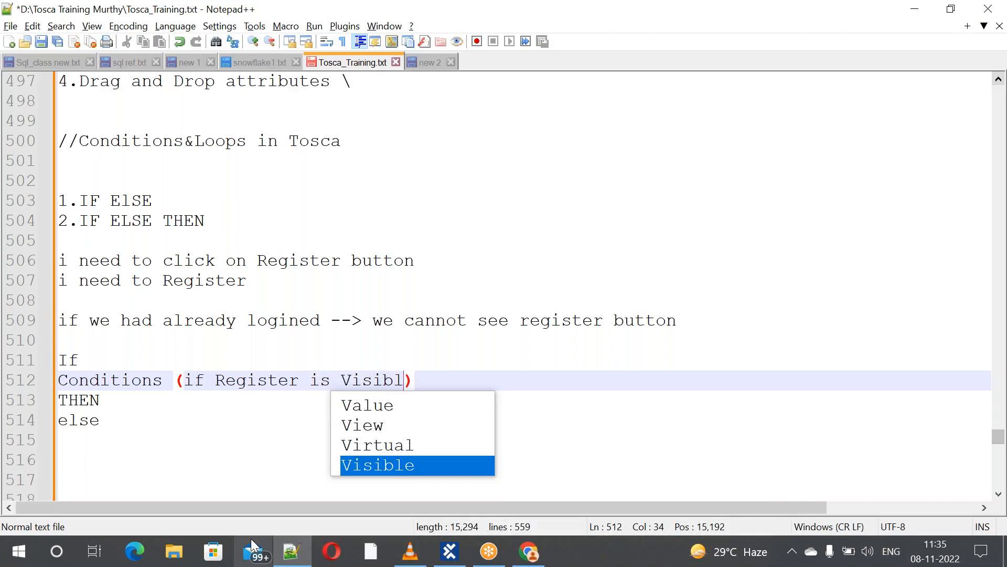
{"action": "key", "text": "Left"}
{"action": "key", "text": "Left"}
{"action": "key", "text": "Left"}
{"action": "key", "text": "Left"}
{"action": "key", "text": "Left"}
{"action": "key", "text": "Left"}
{"action": "key", "text": "Left"}
{"action": "key", "text": "Left"}
{"action": "key", "text": "Left"}
{"action": "key", "text": "Left"}
{"action": "key", "text": "Left"}
{"action": "key", "text": "Left"}
{"action": "key", "text": "Left"}
{"action": "key", "text": "Left"}
{"action": "key", "text": "Left"}
{"action": "key", "text": "Left"}
{"action": "key", "text": "Left"}
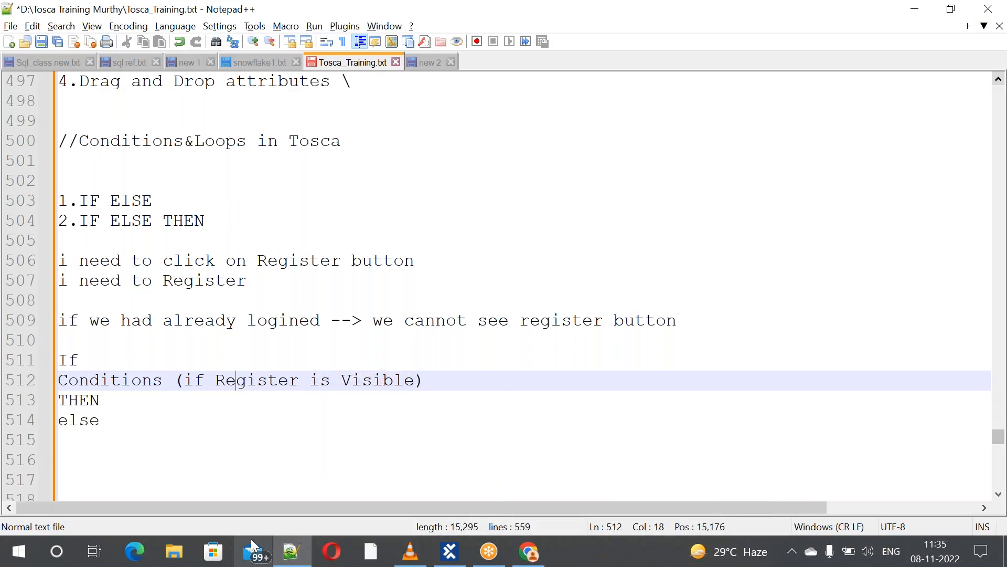
{"action": "key", "text": "Right"}
{"action": "key", "text": "Right"}
{"action": "key", "text": "Right"}
{"action": "key", "text": "Right"}
{"action": "key", "text": "Right"}
{"action": "key", "text": "Right"}
{"action": "type", "text": "butto"}
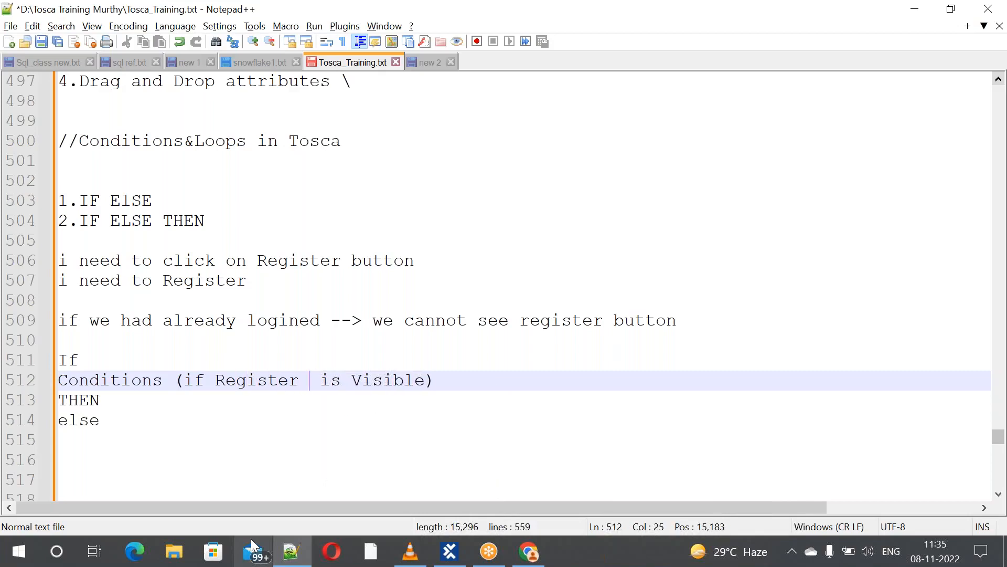
{"action": "type", "text": "n"}
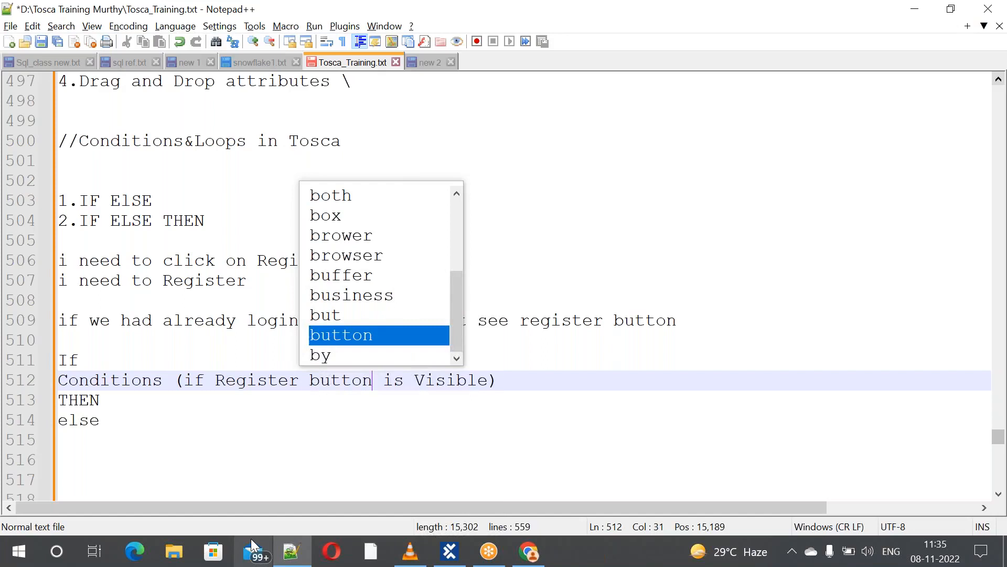
Add '(Click on Register & DO REgistration)' after THEN
{"action": "left_click", "coordinate": [173, 426]}
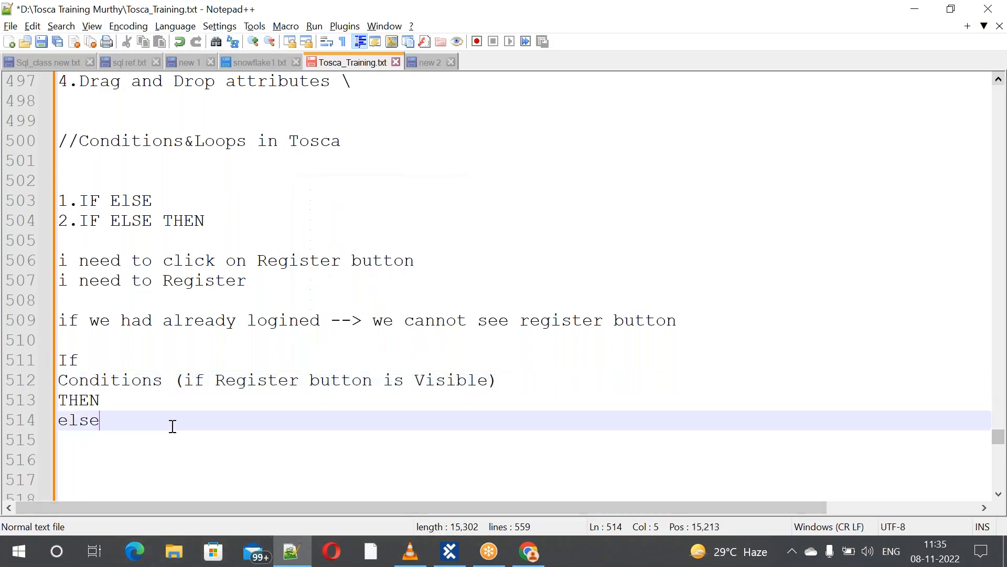
{"action": "left_click", "coordinate": [123, 400]}
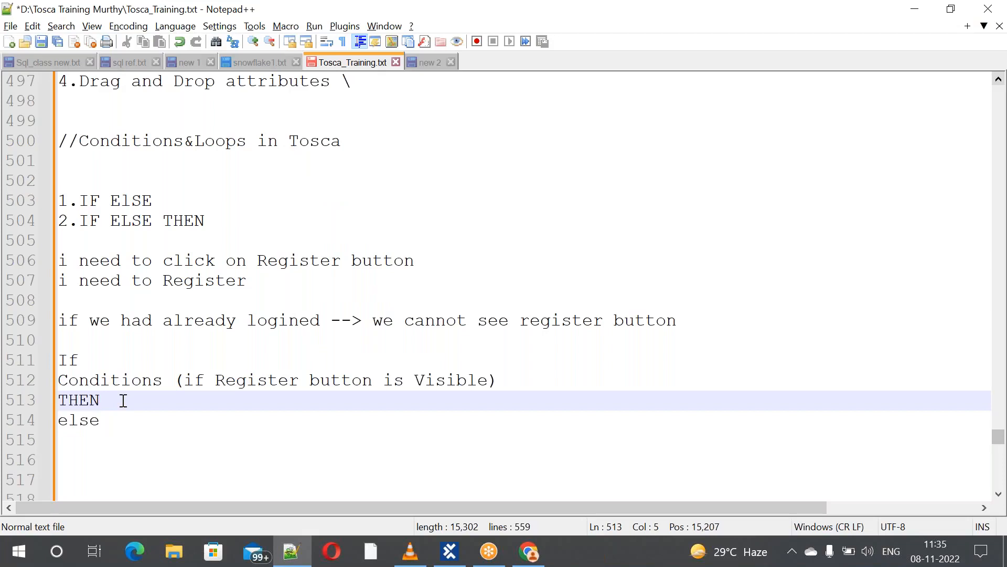
{"action": "type", "text": "("}
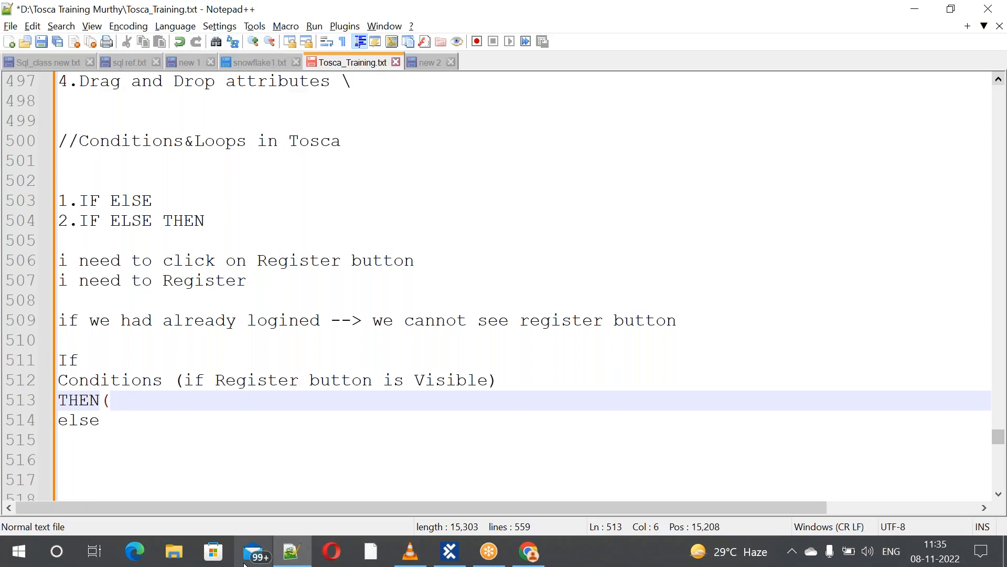
{"action": "type", "text": "Click "}
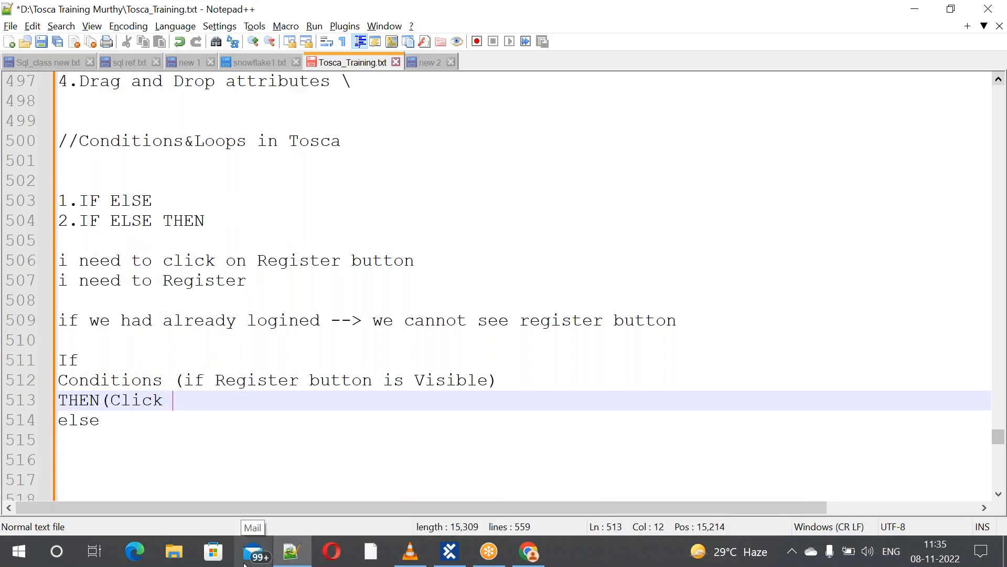
{"action": "type", "text": "on Re"}
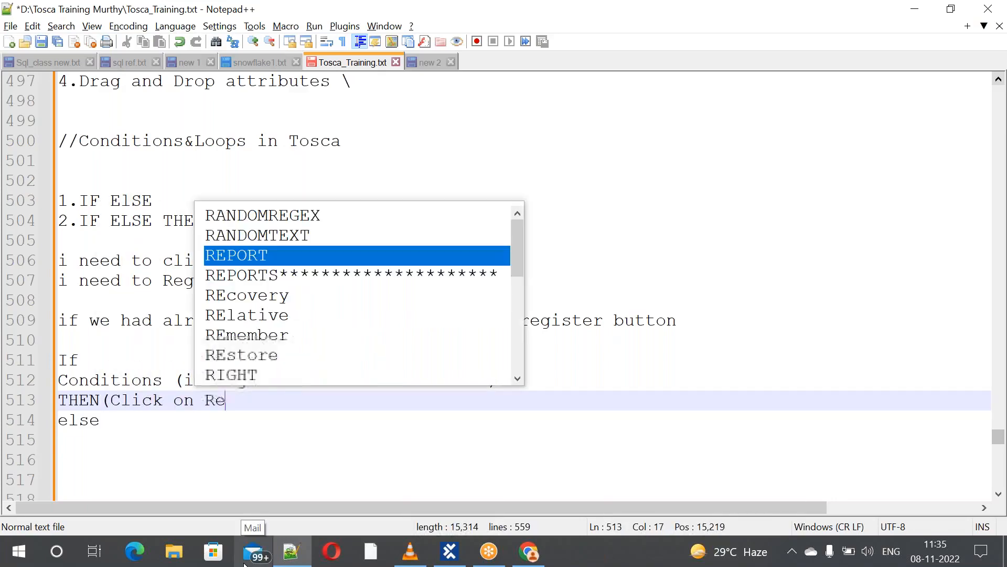
{"action": "type", "text": "gister "}
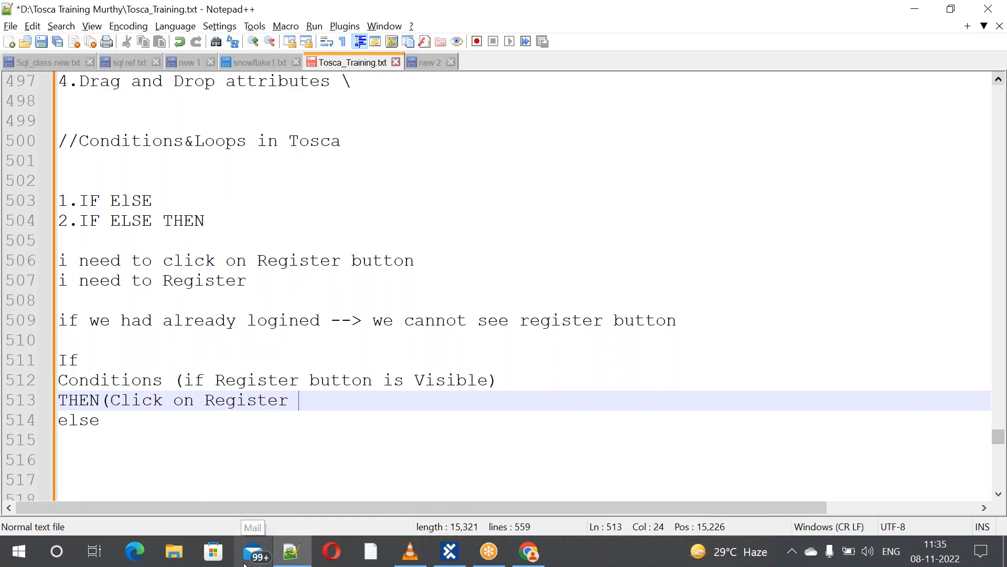
{"action": "type", "text": "& DO "}
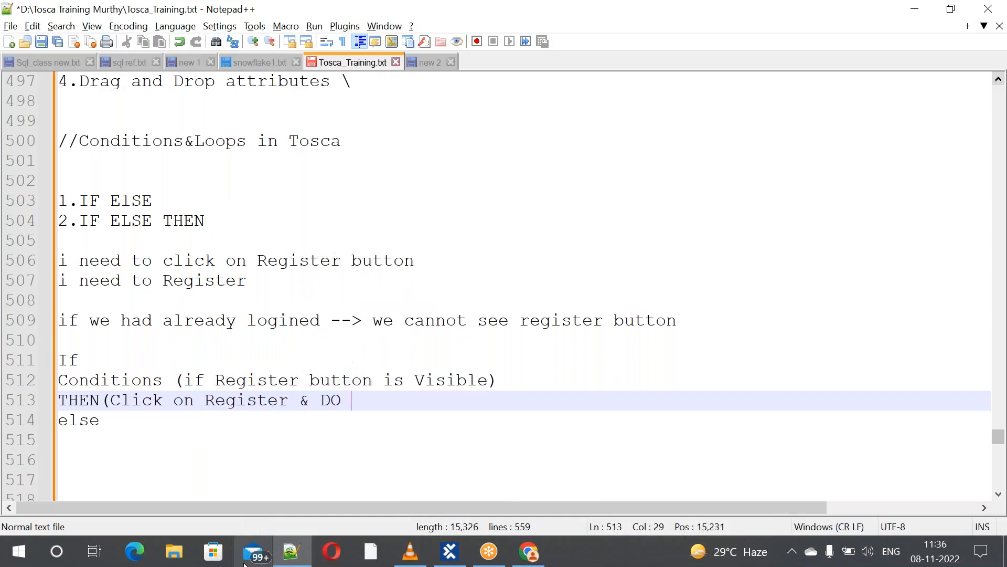
{"action": "type", "text": "REgistra"}
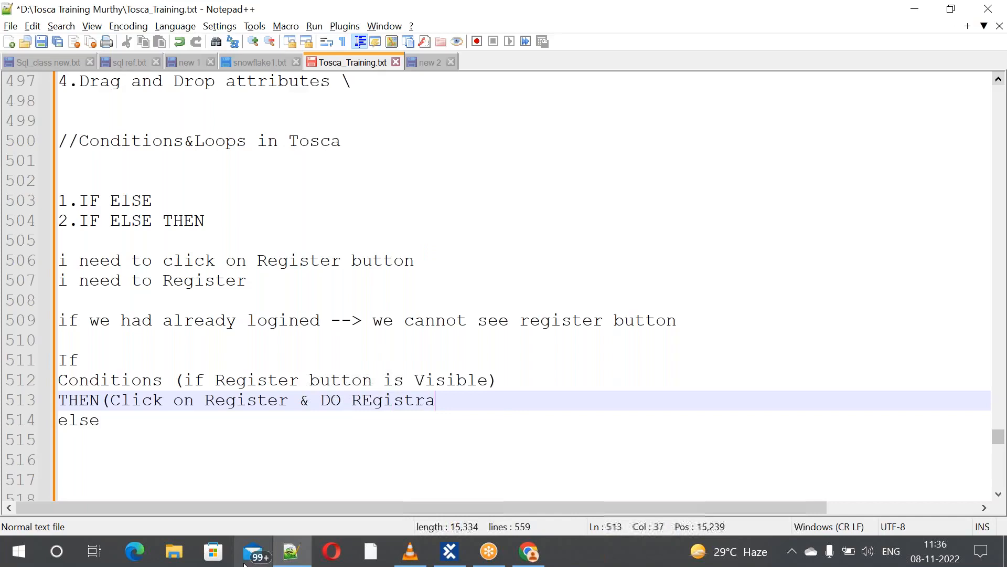
{"action": "type", "text": "tion)"}
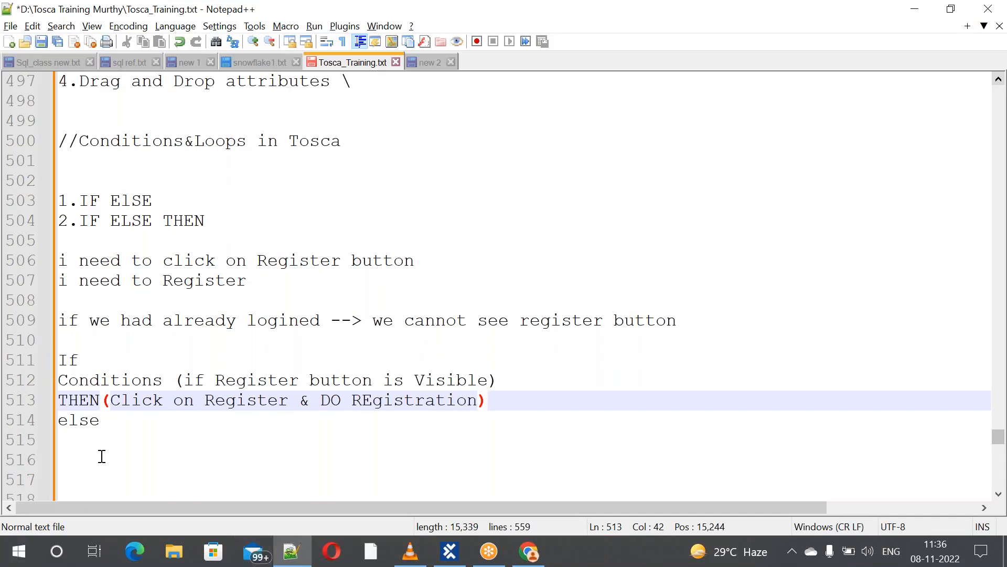
Below else, write '(REgister button is not visible then click on Logout then'
{"action": "left_click", "coordinate": [111, 423]}
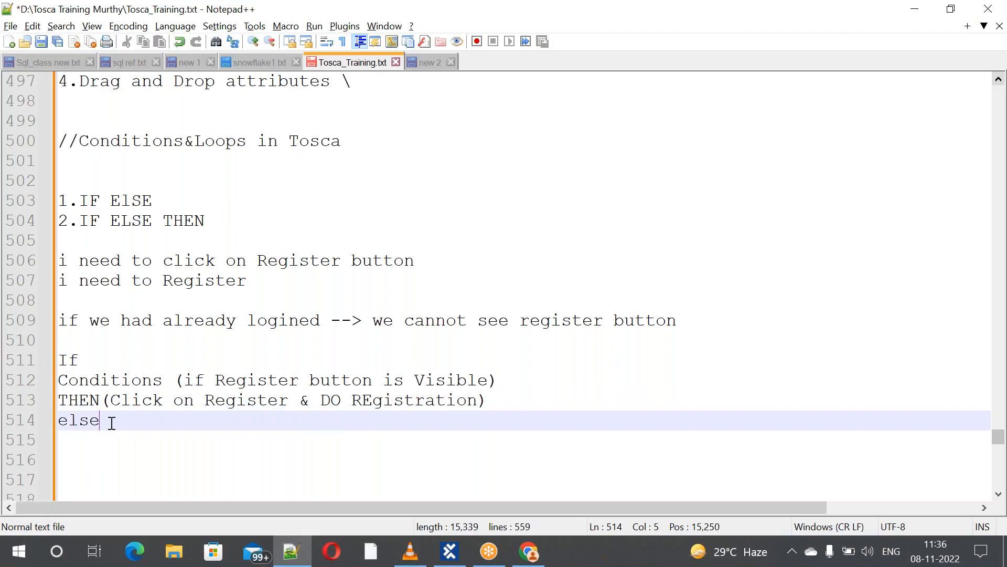
{"action": "left_click", "coordinate": [63, 439]}
{"action": "type", "text": "("}
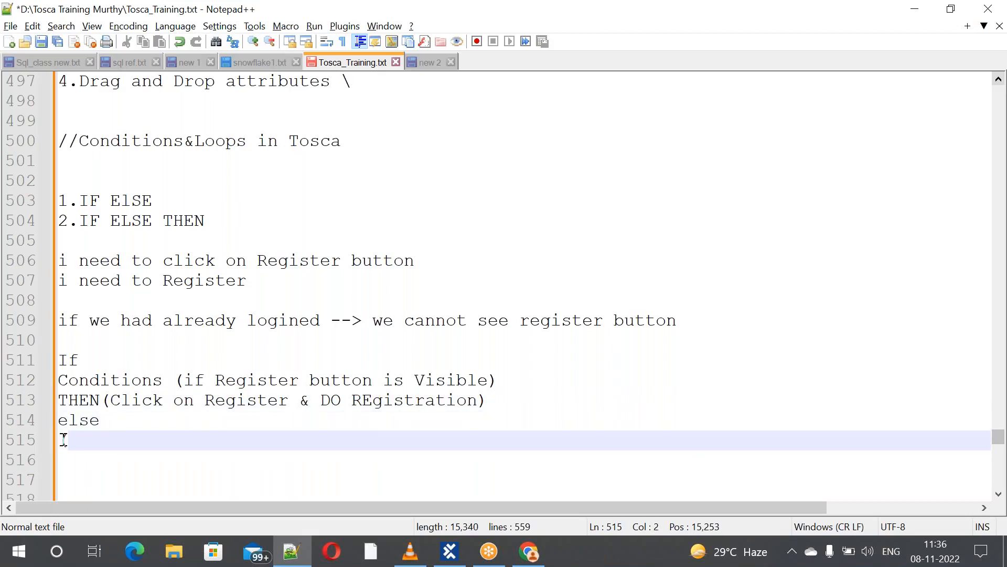
{"action": "type", "text": "REgist"}
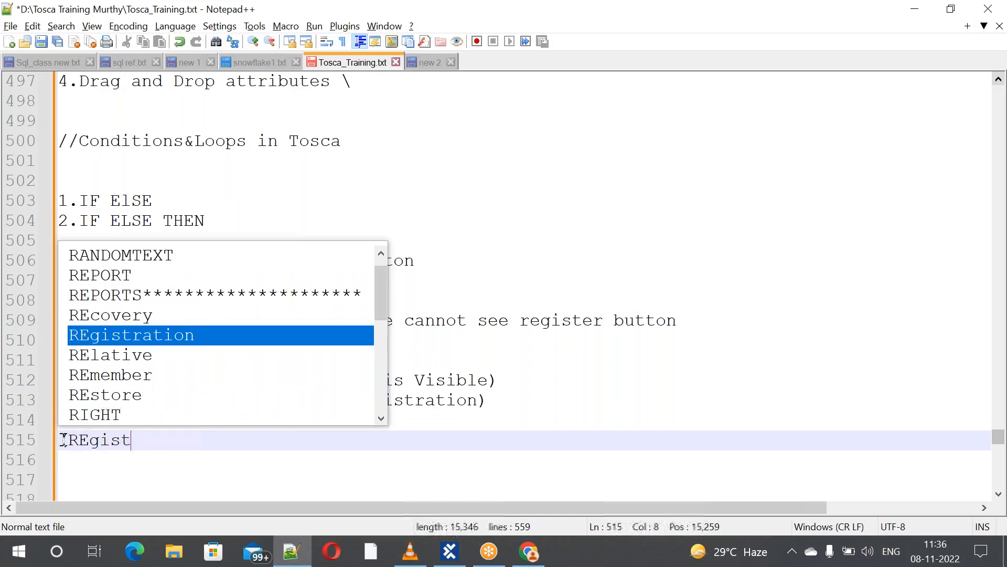
{"action": "type", "text": "er bu"}
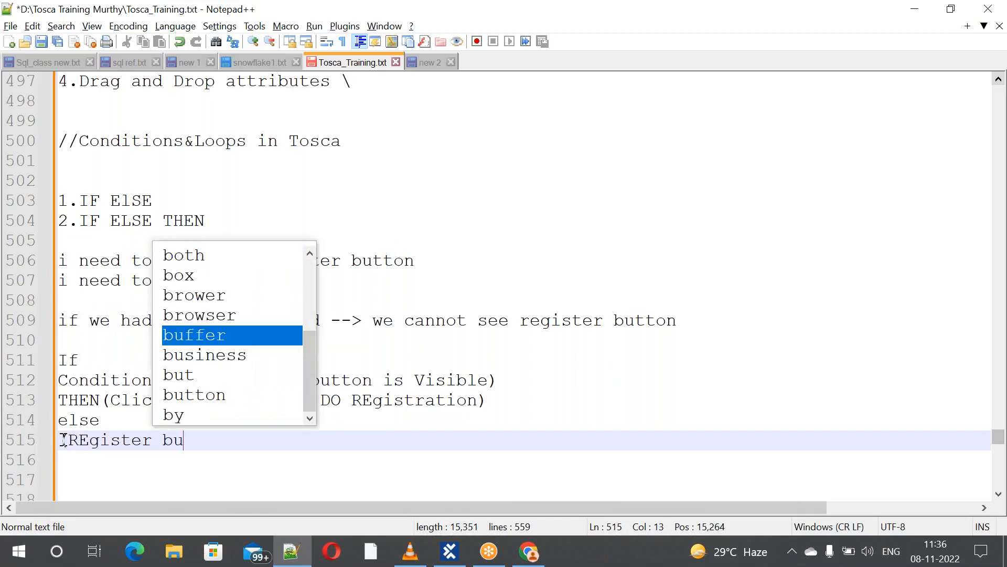
{"action": "type", "text": "tton is "}
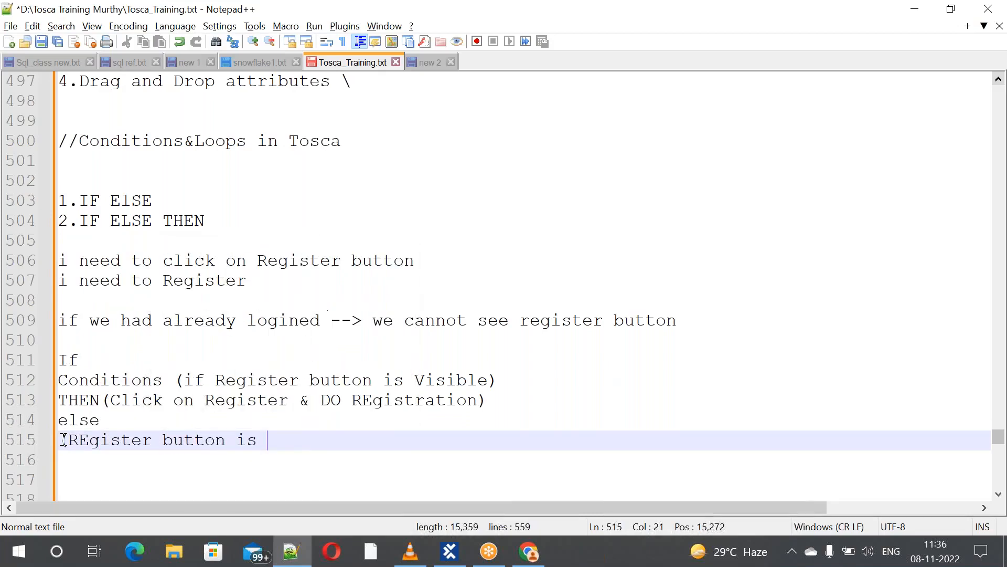
{"action": "type", "text": "not vis"}
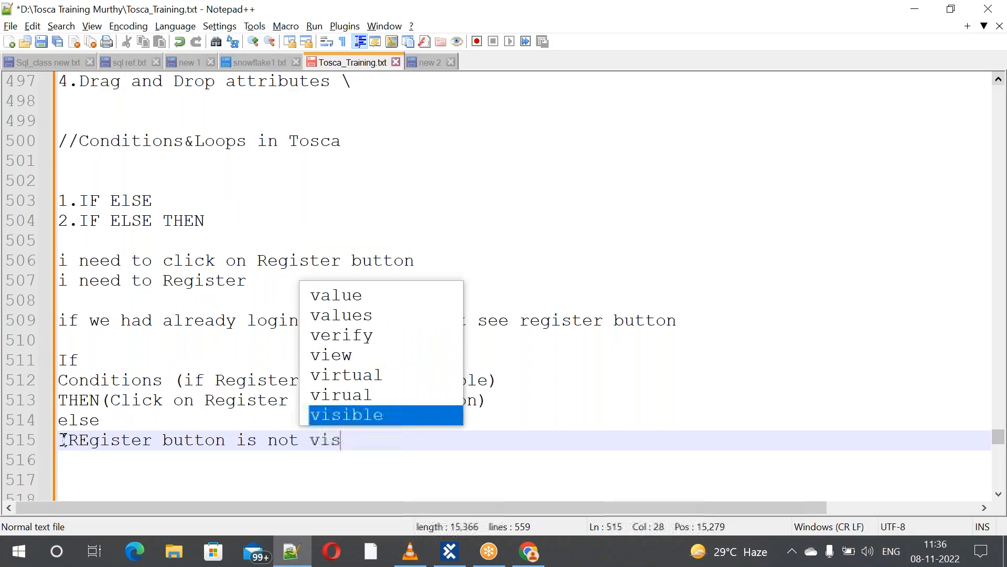
{"action": "type", "text": "ible "}
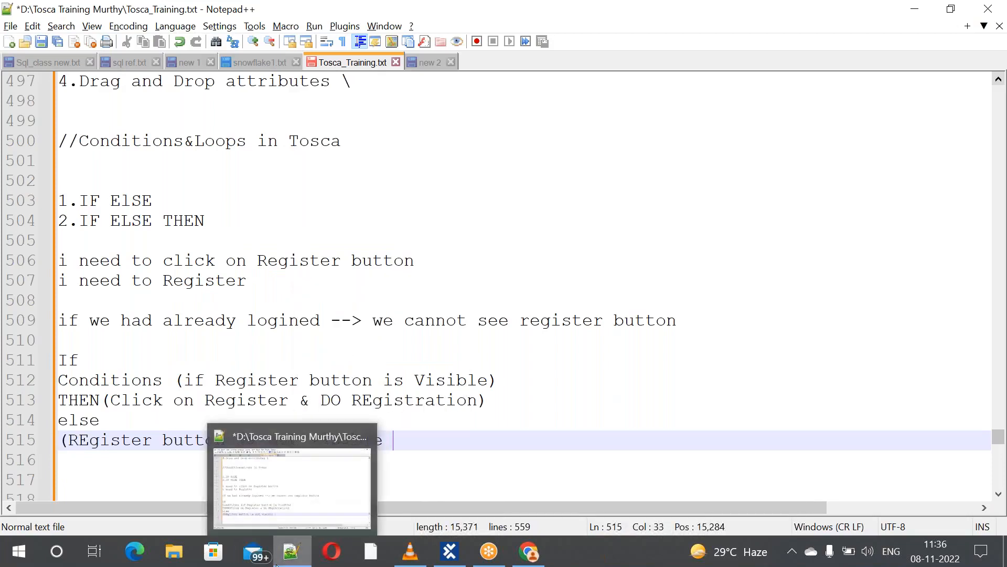
{"action": "type", "text": "then cl"}
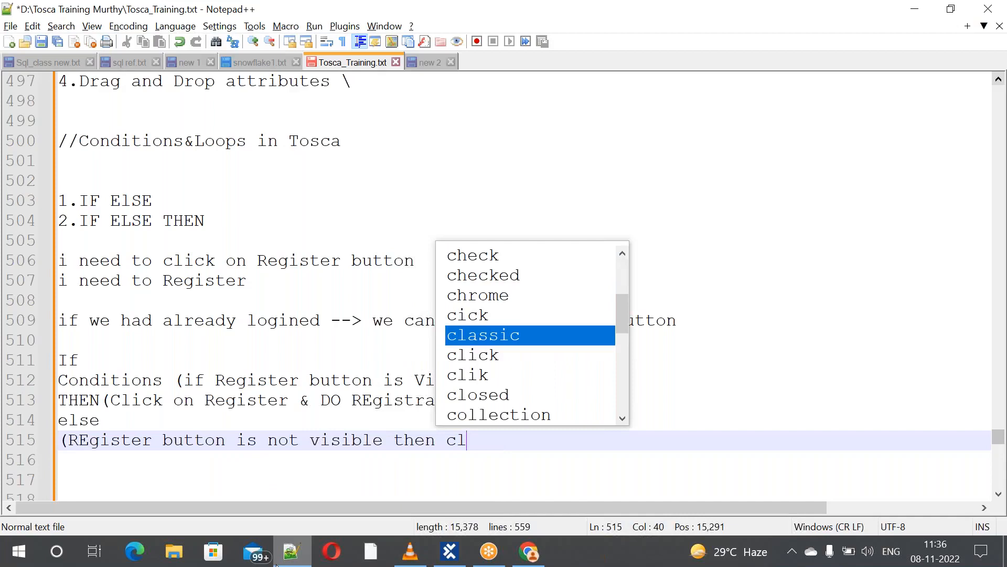
{"action": "type", "text": "ick on Lo"}
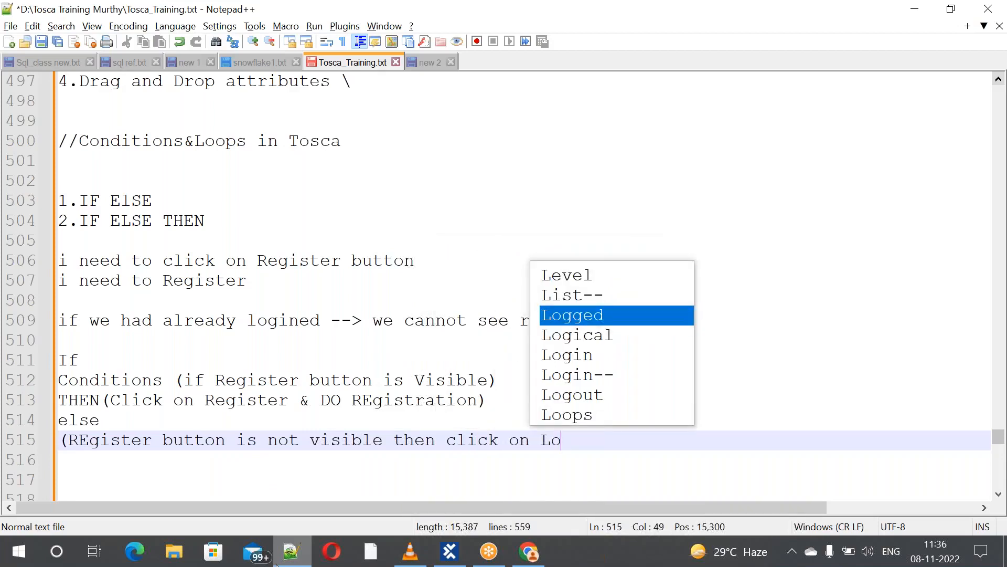
{"action": "type", "text": "gout"}
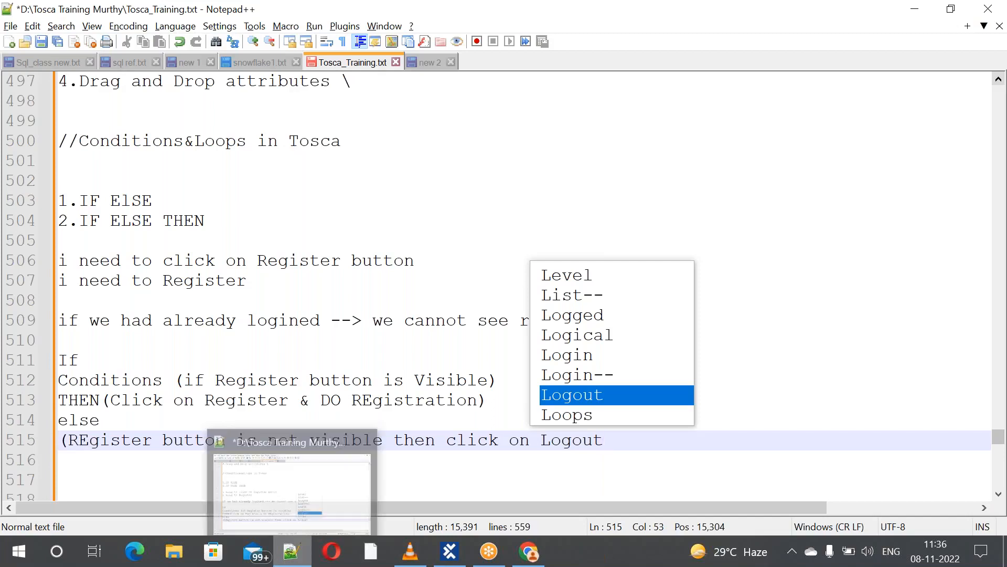
{"action": "left_click", "coordinate": [640, 452]}
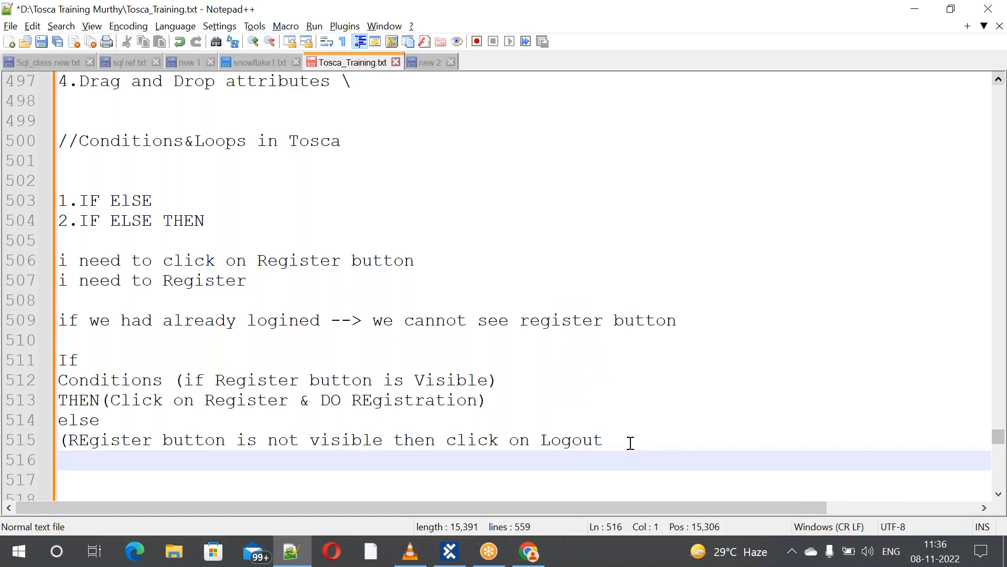
{"action": "left_click", "coordinate": [630, 442]}
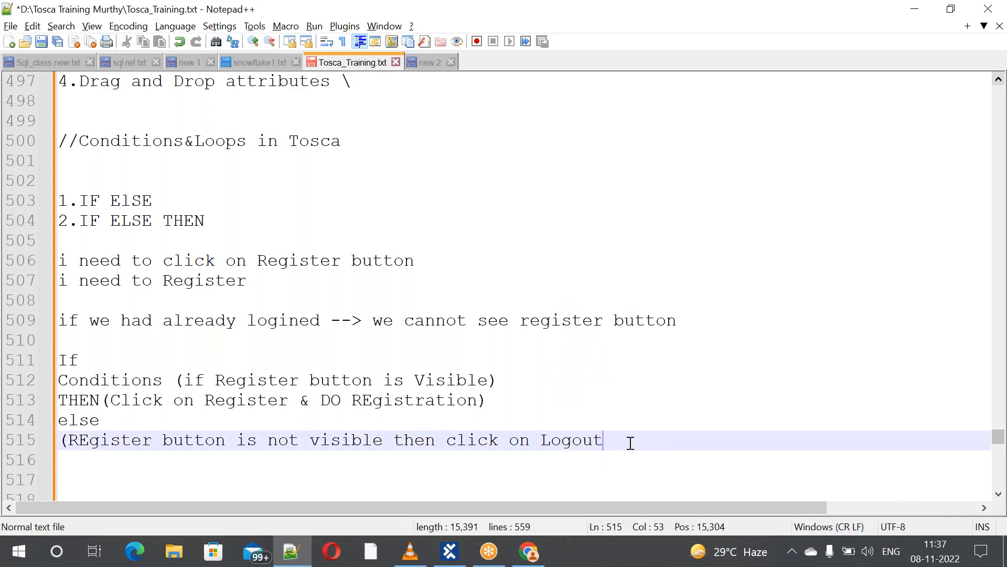
{"action": "type", "text": "then"}
Finish the else explanation with 'click on REgister & Do REgistration)' on a new line
{"action": "key", "text": "Return"}
{"action": "type", "text": "click "}
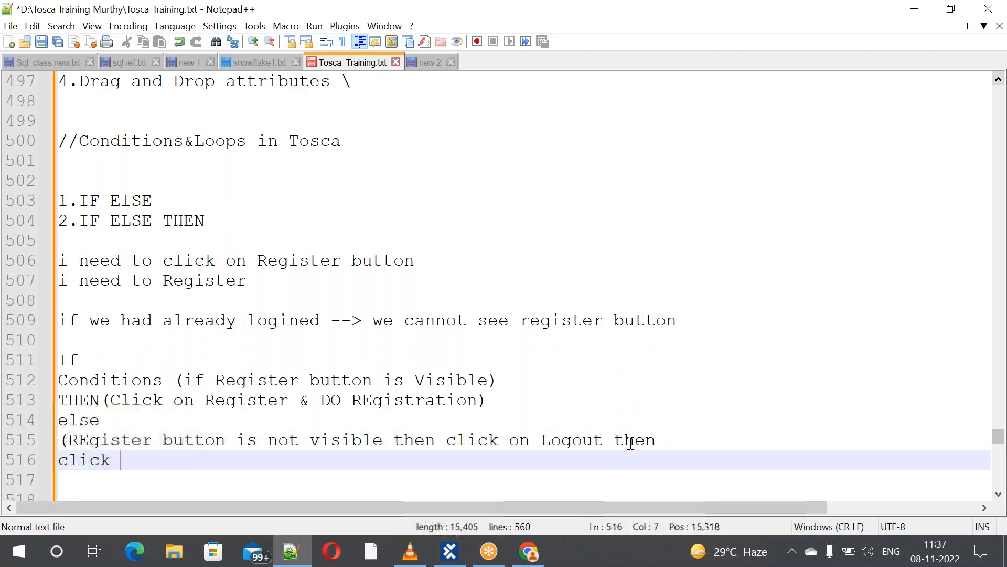
{"action": "type", "text": "on REg"}
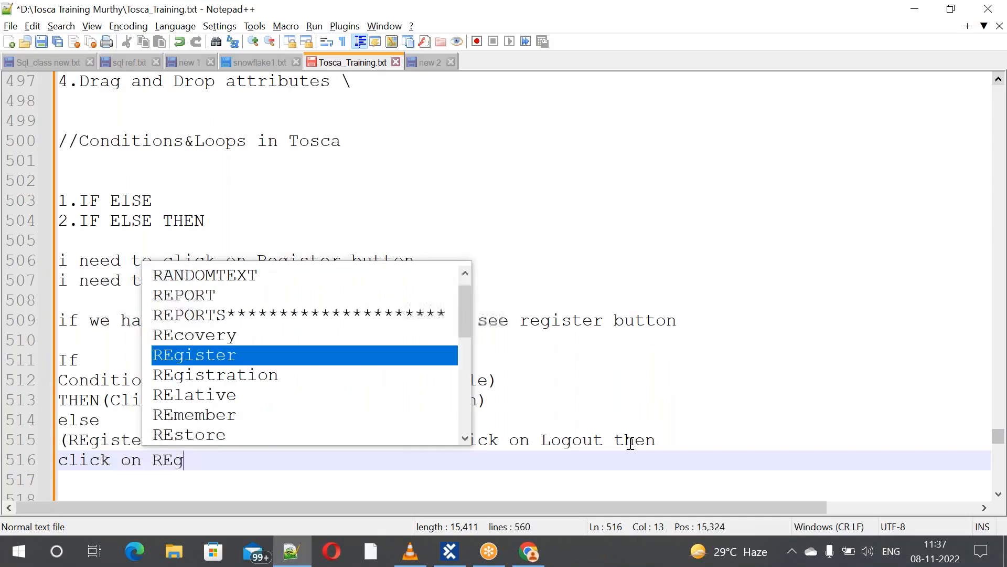
{"action": "type", "text": "ister "}
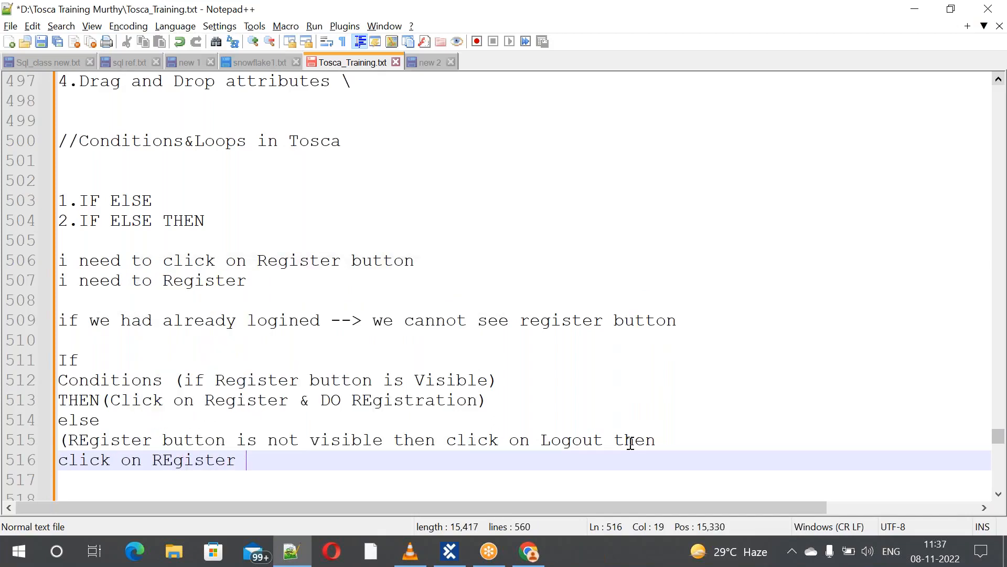
{"action": "type", "text": "& com"}
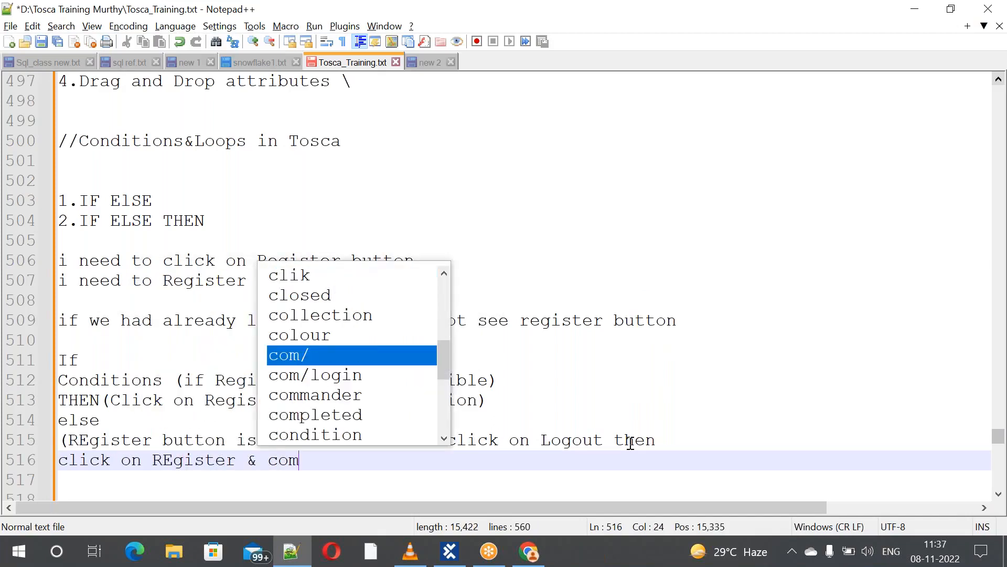
{"action": "type", "text": "plete"}
{"action": "key", "text": "BackSpace"}
{"action": "key", "text": "BackSpace"}
{"action": "key", "text": "BackSpace"}
{"action": "key", "text": "BackSpace"}
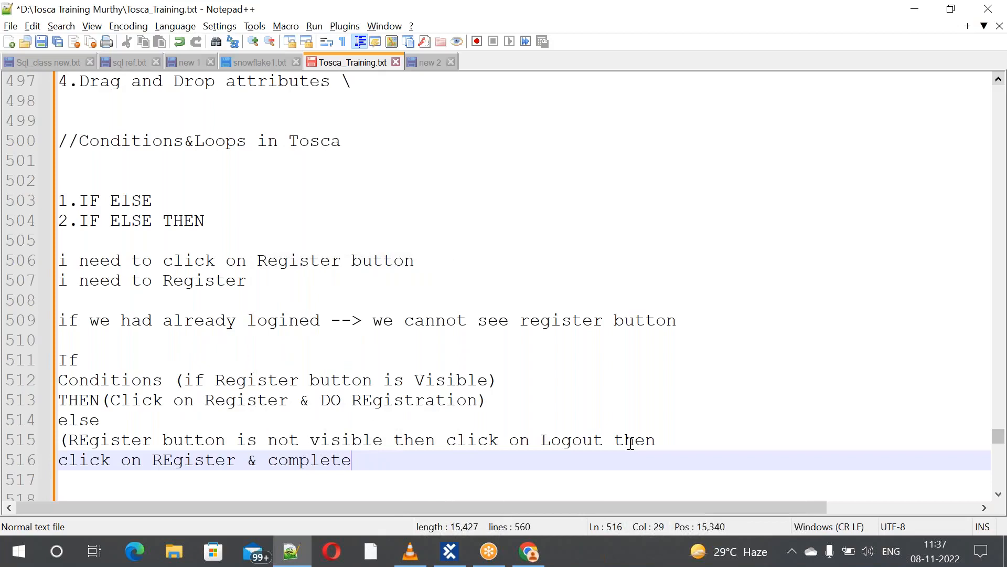
{"action": "key", "text": "BackSpace"}
{"action": "key", "text": "BackSpace"}
{"action": "key", "text": "BackSpace"}
{"action": "key", "text": "BackSpace"}
{"action": "key", "text": "BackSpace"}
{"action": "type", "text": "Do REg"}
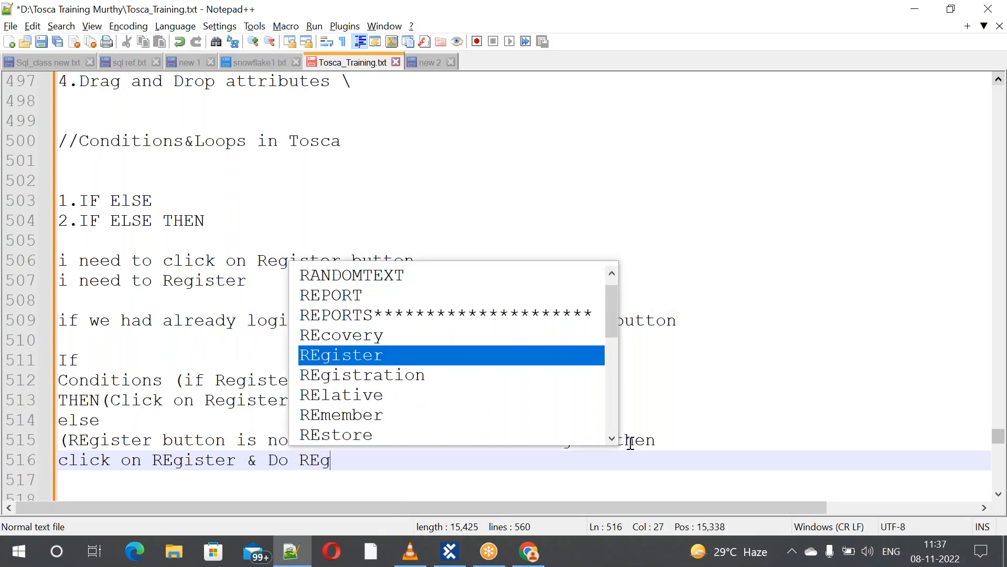
{"action": "type", "text": "istratio"}
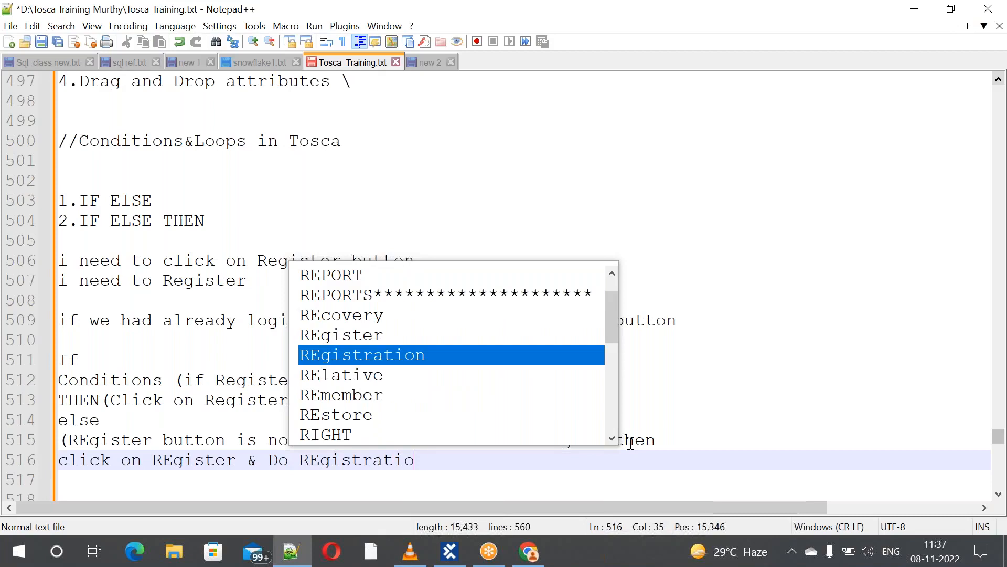
{"action": "type", "text": "n)"}
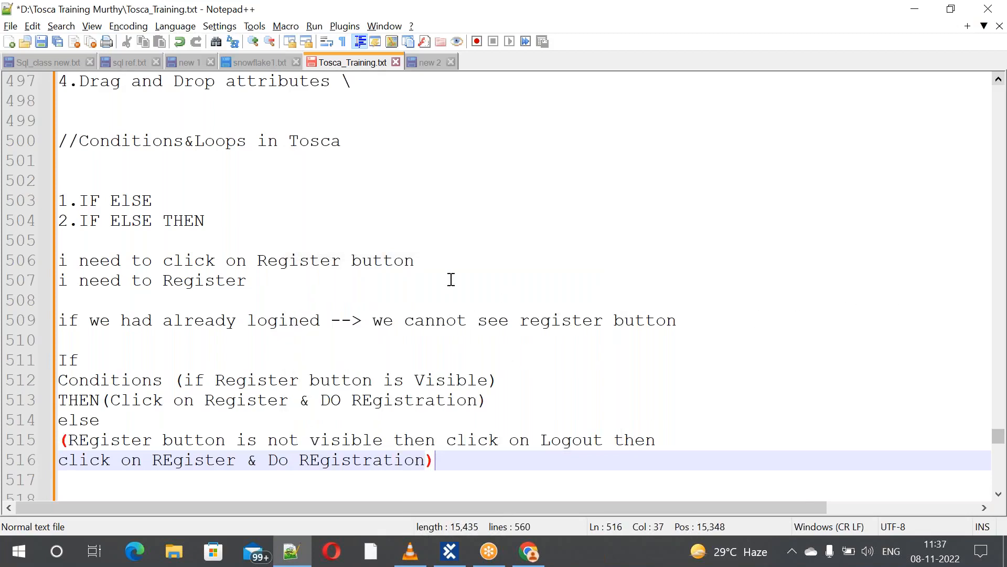
{"action": "left_click", "coordinate": [343, 295]}
{"action": "key", "text": "Down"}
{"action": "key", "text": "Down"}
{"action": "key", "text": "Down"}
{"action": "key", "text": "Down"}
{"action": "key", "text": "Down"}
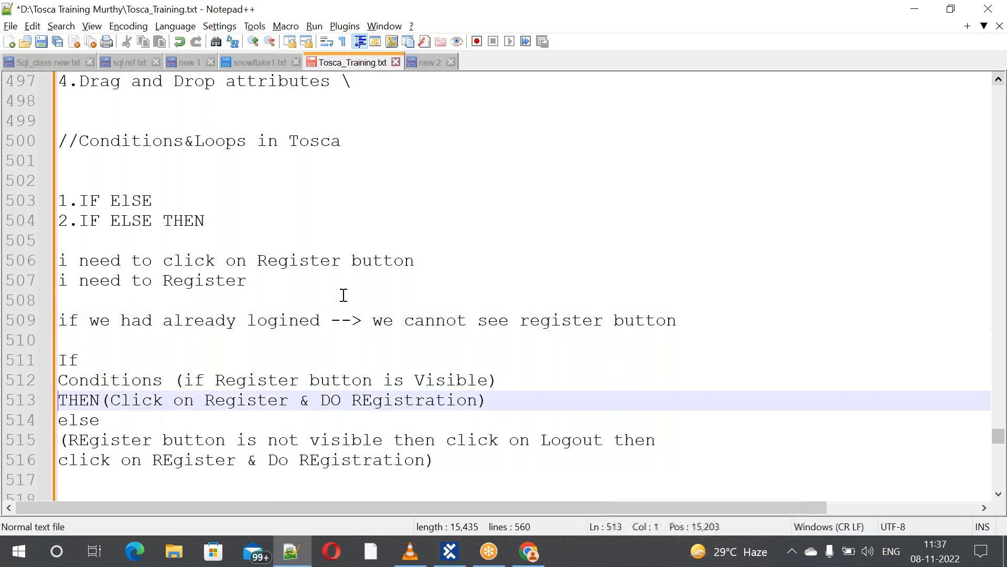
{"action": "key", "text": "Down"}
{"action": "key", "text": "Down"}
{"action": "key", "text": "Down"}
{"action": "key", "text": "Down"}
{"action": "key", "text": "Down"}
{"action": "key", "text": "Down"}
{"action": "key", "text": "Down"}
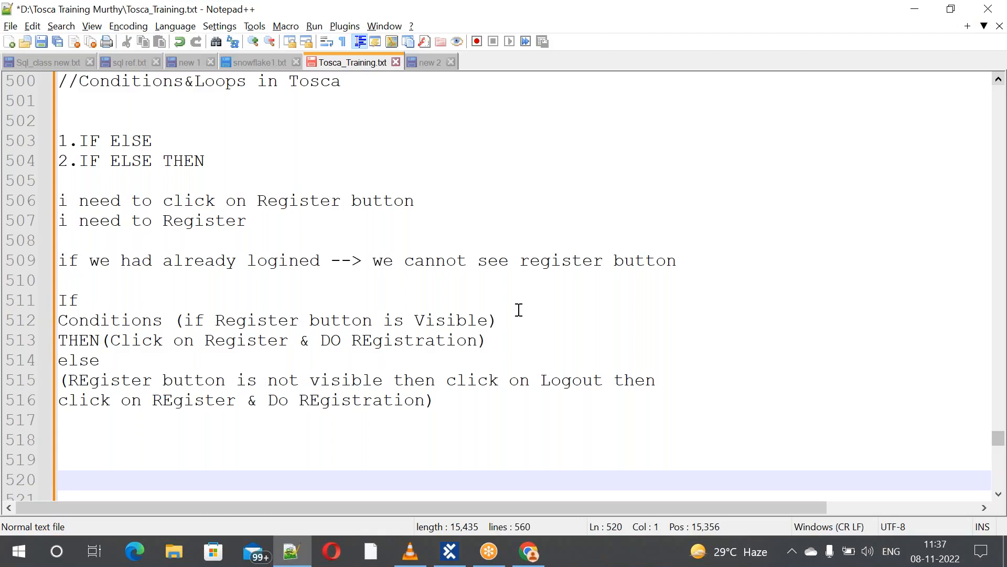
Append '====> Satisfied' to the Conditions line
{"action": "left_click", "coordinate": [506, 321]}
{"action": "type", "text": "-"}
{"action": "key", "text": "BackSpace"}
{"action": "type", "text": "====>"}
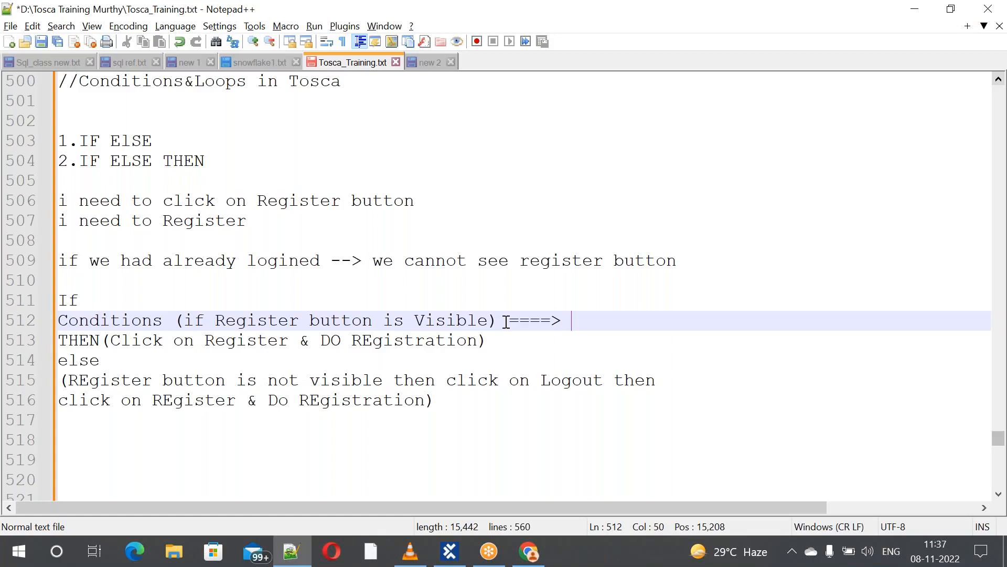
{"action": "type", "text": " Satisfied"}
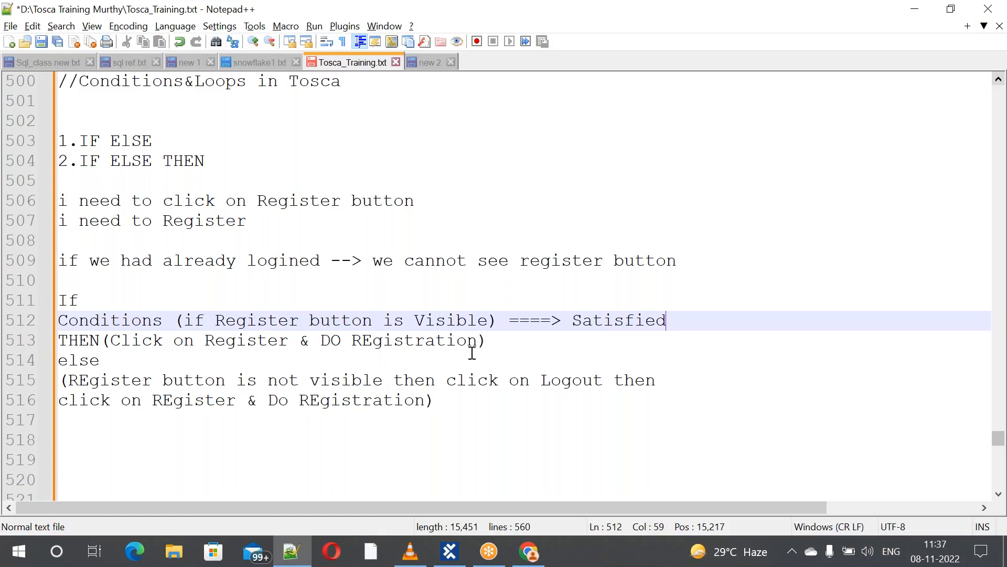
Add a blank line after THEN and append '===> will execute' to it
{"action": "left_click", "coordinate": [490, 340]}
{"action": "key", "text": "Return"}
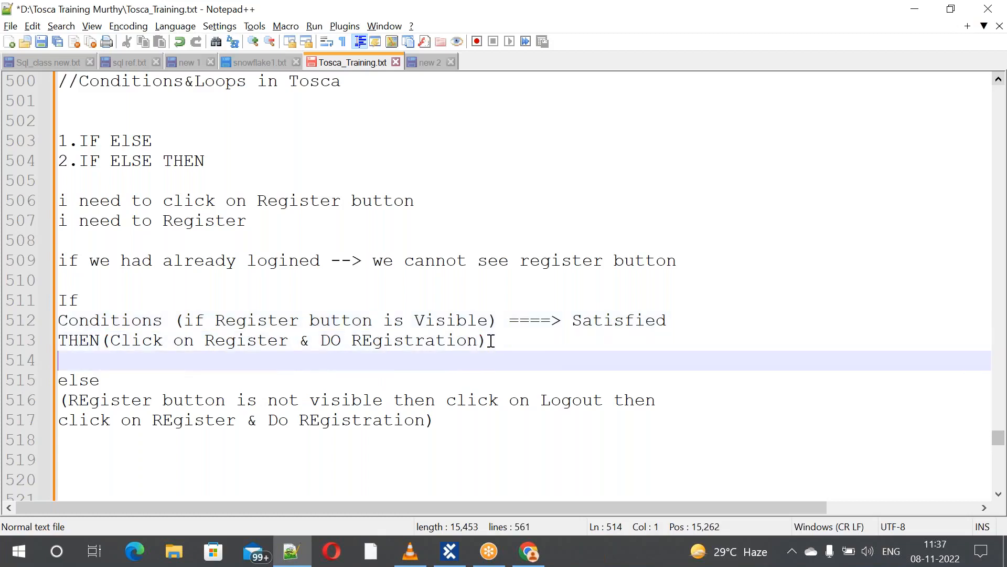
{"action": "left_click", "coordinate": [60, 343]}
{"action": "left_click_drag", "start_coordinate": [62, 344], "coordinate": [489, 341]}
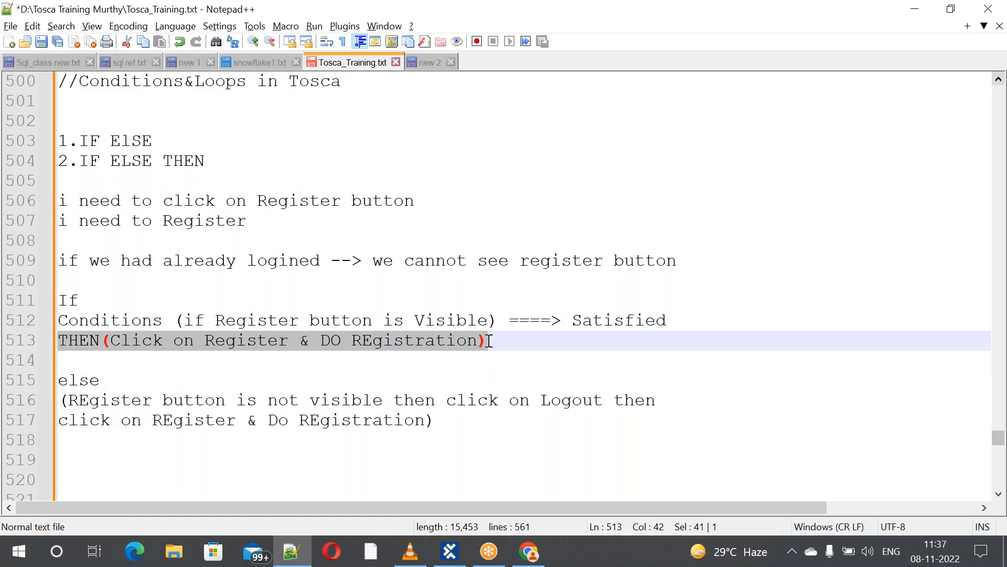
{"action": "left_click", "coordinate": [515, 342]}
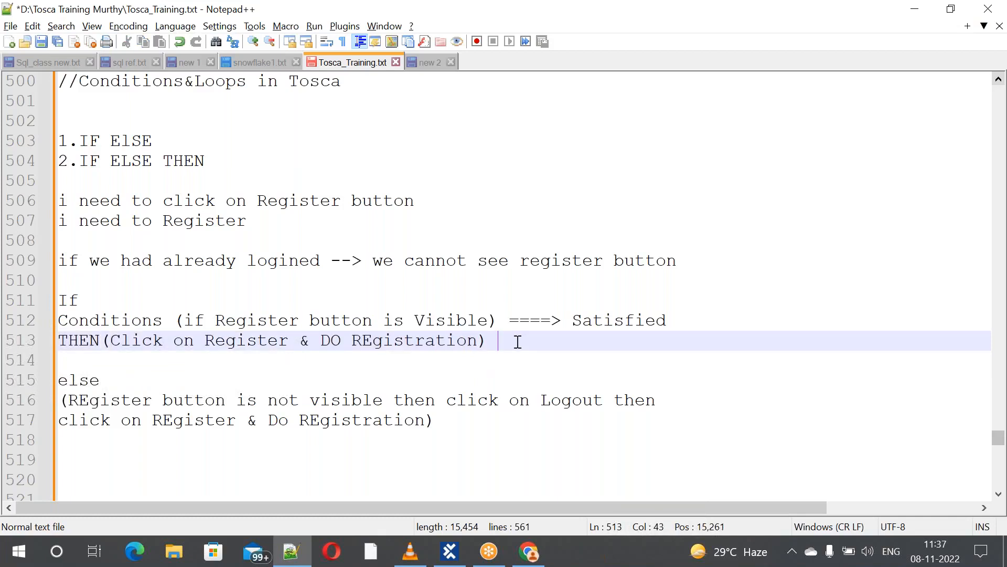
{"action": "type", "text": "===> wil"}
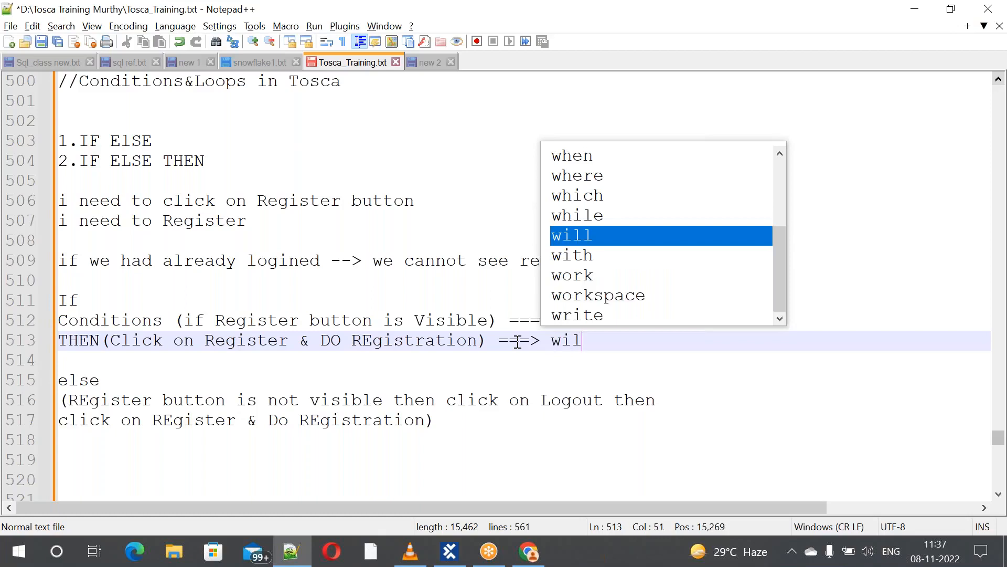
{"action": "type", "text": "l execute"}
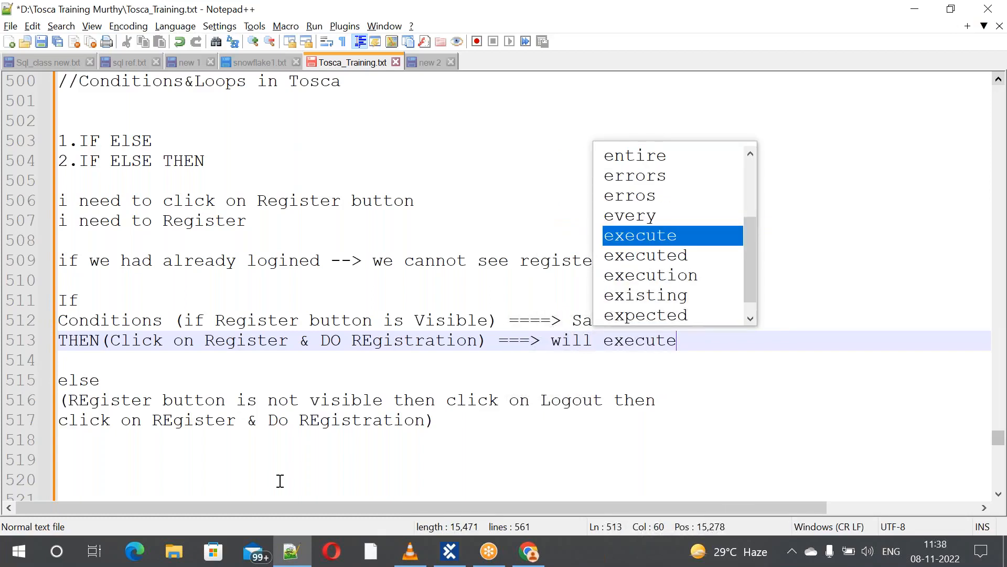
Change else to 'else ===> Not satisfied' with a blank line after it
{"action": "left_click", "coordinate": [116, 382]}
{"action": "key", "text": "Return"}
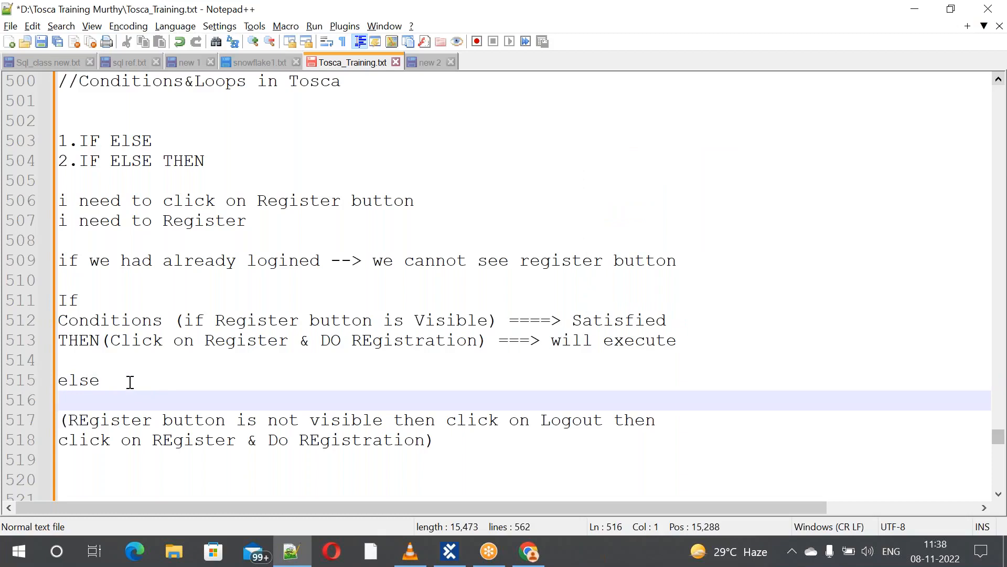
{"action": "left_click", "coordinate": [133, 381]}
{"action": "type", "text": "==="}
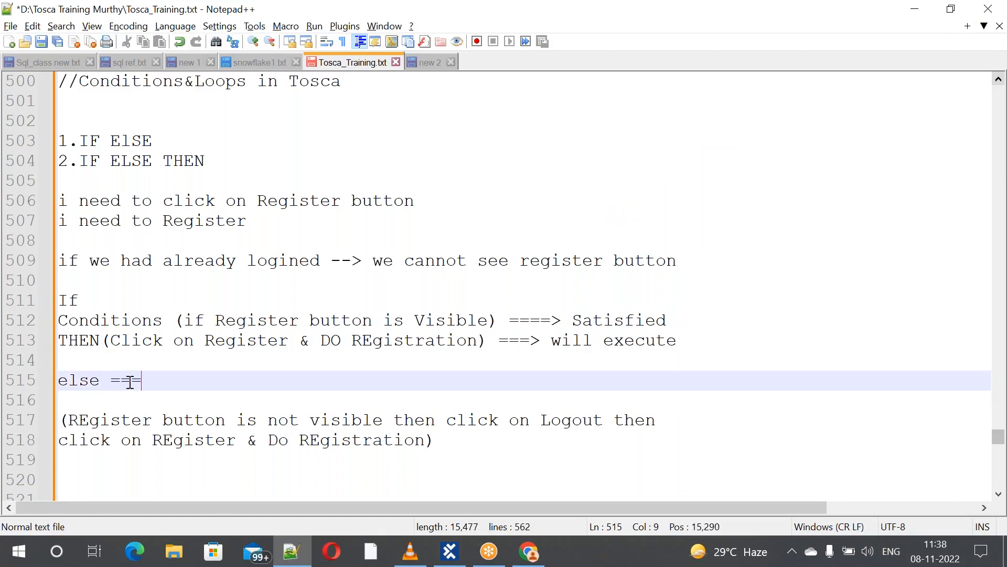
{"action": "type", "text": "> Not s"}
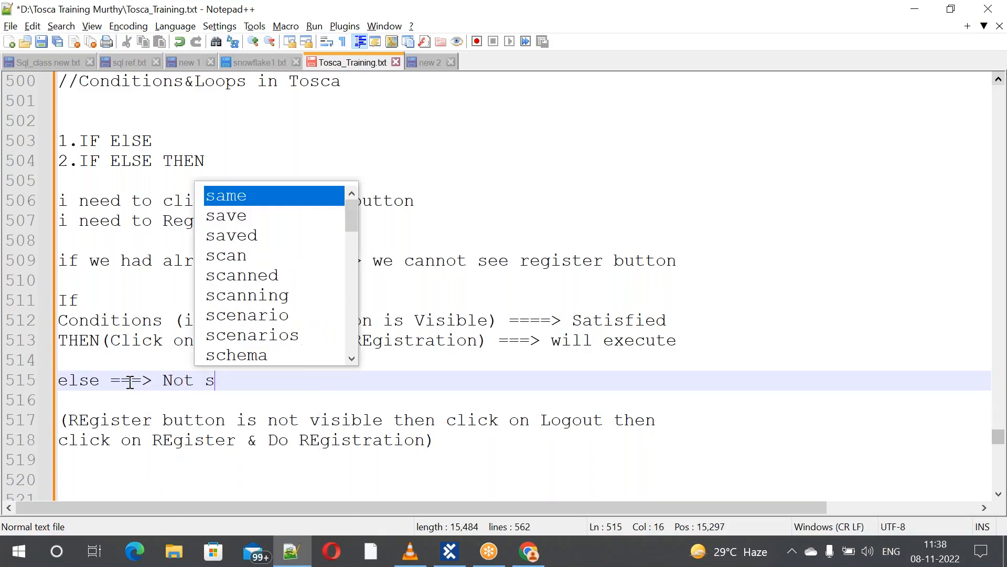
{"action": "type", "text": "atisfied"}
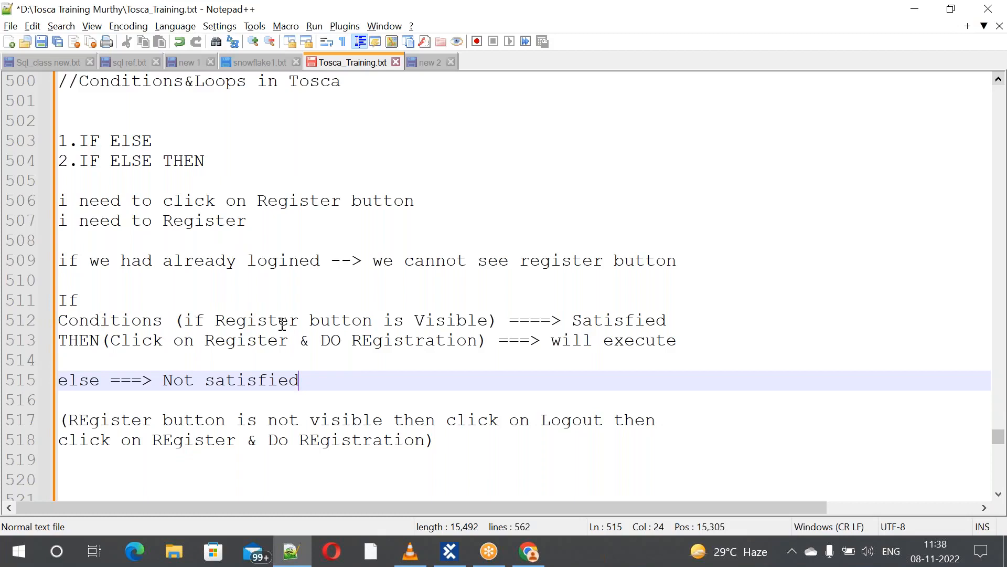
{"action": "left_click", "coordinate": [747, 421]}
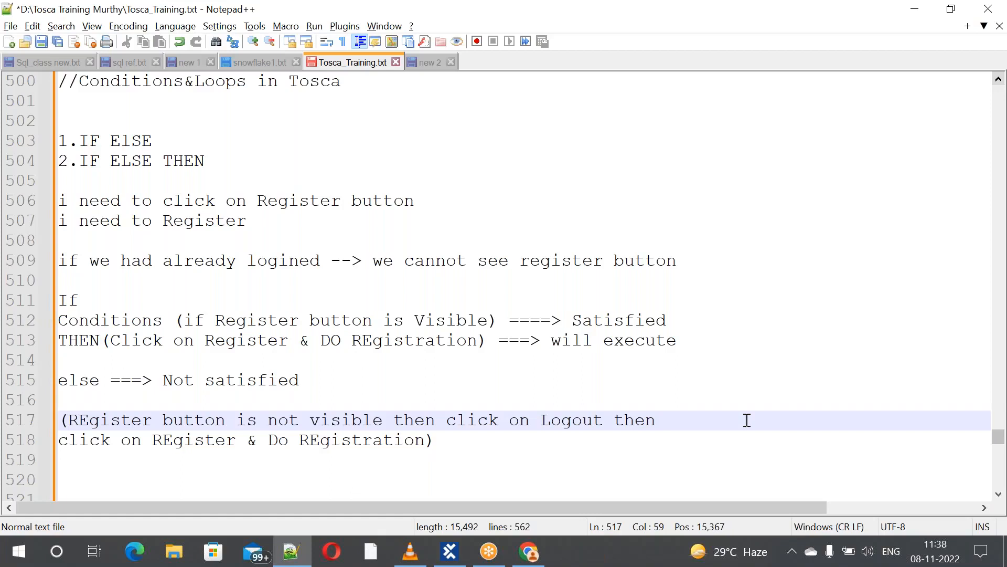
{"action": "left_click", "coordinate": [461, 444]}
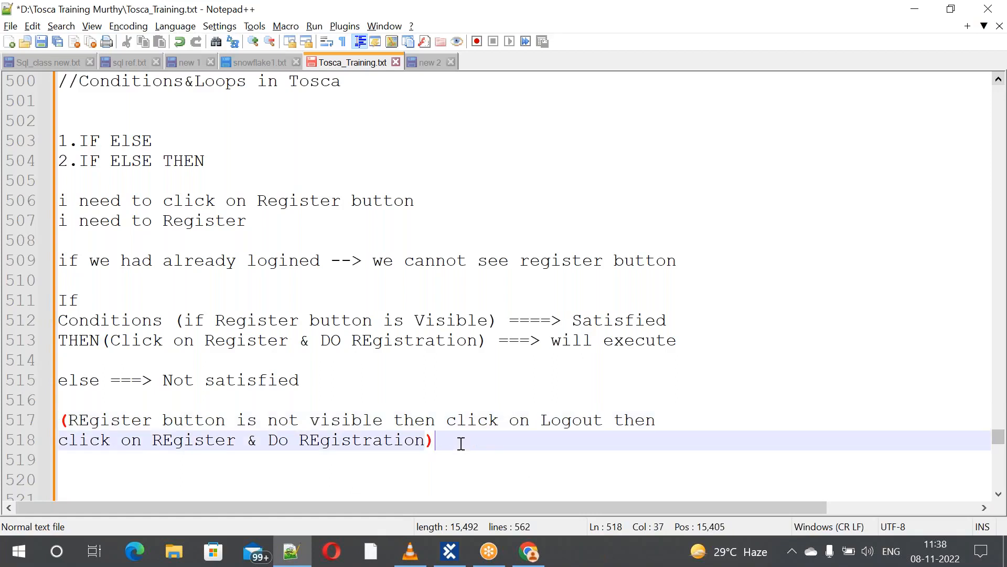
{"action": "key", "text": "Down"}
{"action": "key", "text": "Down"}
{"action": "key", "text": "Down"}
{"action": "key", "text": "Down"}
{"action": "key", "text": "Down"}
{"action": "key", "text": "Down"}
{"action": "key", "text": "Down"}
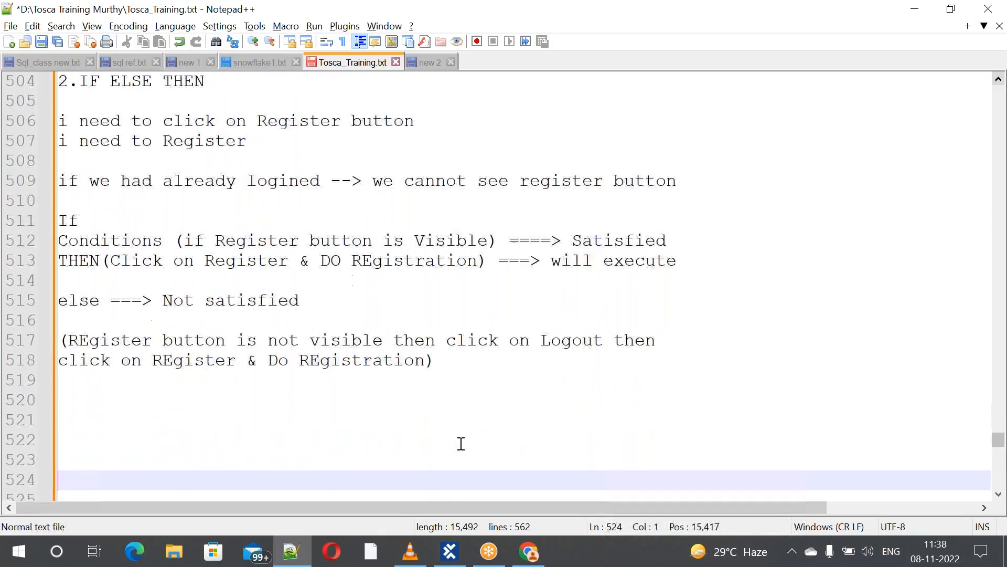
{"action": "key", "text": "Down"}
{"action": "key", "text": "Down"}
{"action": "key", "text": "Down"}
{"action": "key", "text": "Down"}
{"action": "key", "text": "Down"}
{"action": "key", "text": "Down"}
{"action": "key", "text": "Down"}
{"action": "key", "text": "Down"}
{"action": "key", "text": "Down"}
{"action": "key", "text": "Down"}
{"action": "key", "text": "Down"}
{"action": "key", "text": "Down"}
{"action": "key", "text": "Down"}
{"action": "key", "text": "Down"}
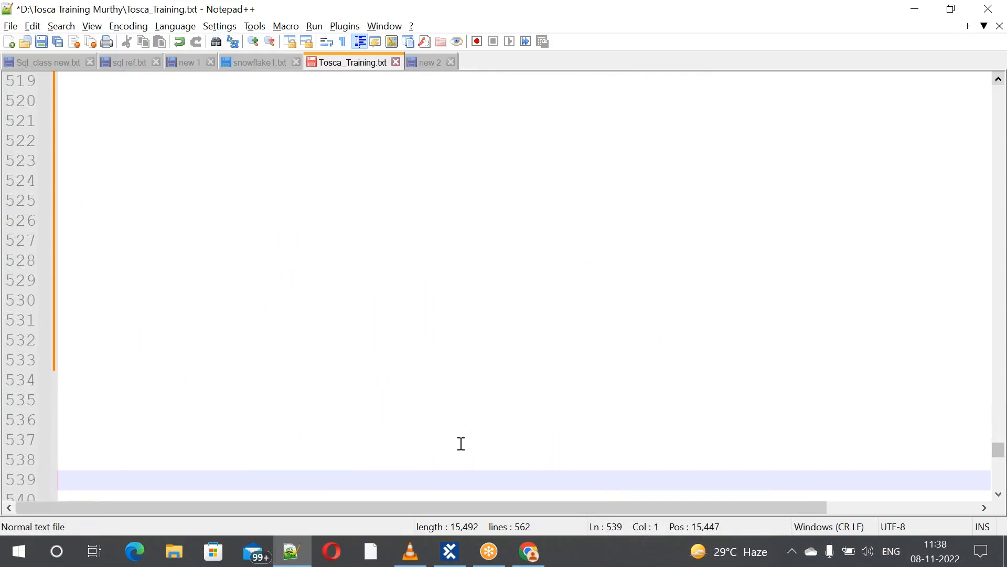
Write a new uppercase skeleton If, Conditions, THEN, ELSE on lines 521–529
{"action": "key", "text": "Up"}
{"action": "key", "text": "Up"}
{"action": "key", "text": "Up"}
{"action": "key", "text": "Up"}
{"action": "key", "text": "Up"}
{"action": "key", "text": "Up"}
{"action": "key", "text": "Up"}
{"action": "key", "text": "Up"}
{"action": "key", "text": "Up"}
{"action": "key", "text": "Up"}
{"action": "key", "text": "Up"}
{"action": "key", "text": "Up"}
{"action": "key", "text": "Up"}
{"action": "key", "text": "Up"}
{"action": "key", "text": "Up"}
{"action": "key", "text": "Up"}
{"action": "key", "text": "Up"}
{"action": "key", "text": "Up"}
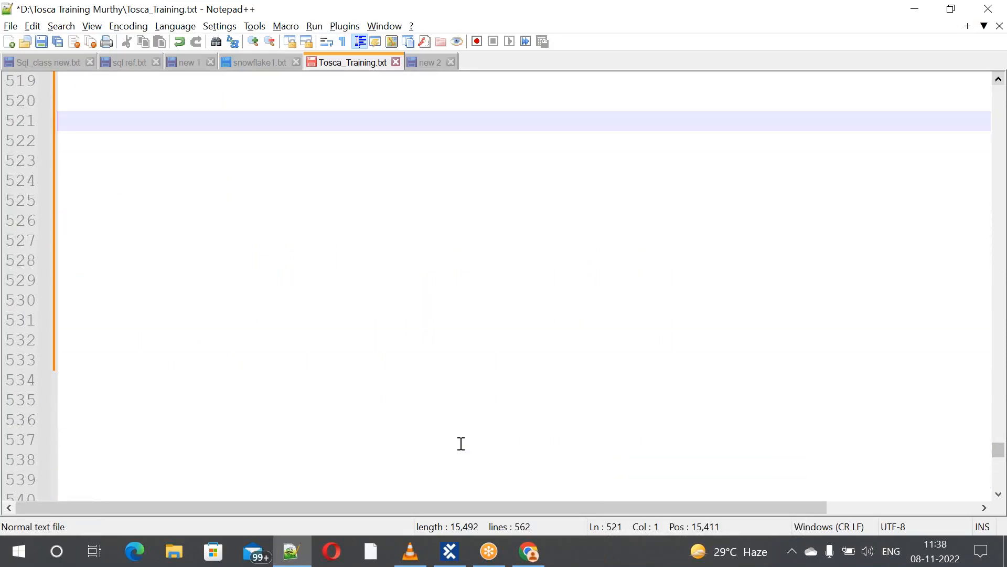
{"action": "type", "text": "If"}
{"action": "key", "text": "Escape"}
{"action": "key", "text": "Return"}
{"action": "key", "text": "Return"}
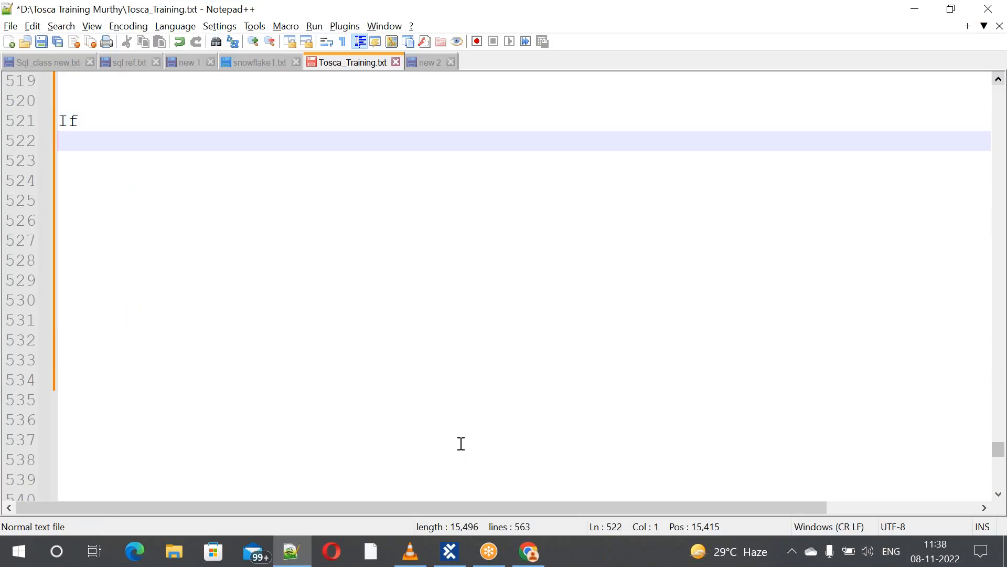
{"action": "type", "text": "CON"}
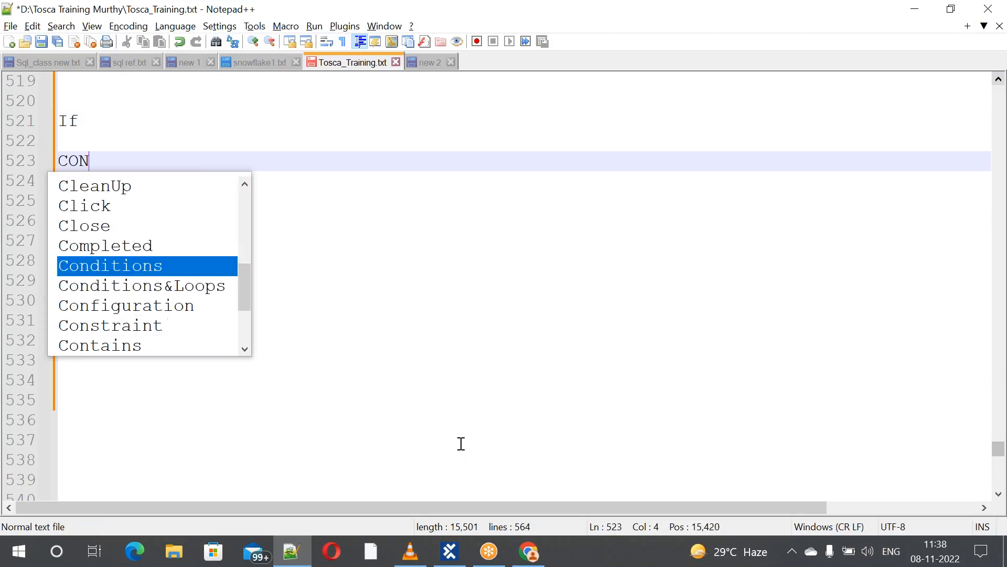
{"action": "type", "text": "DITION"}
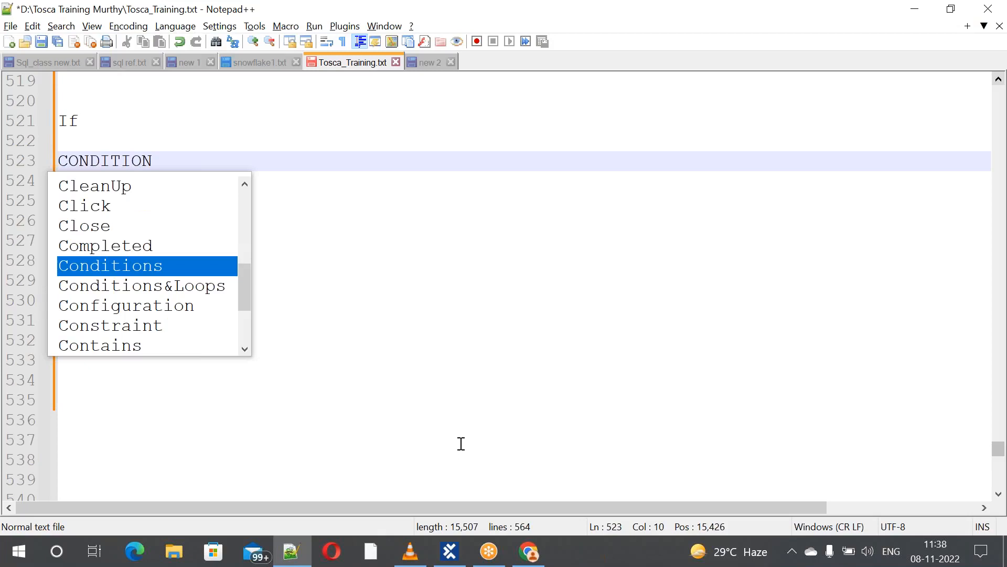
{"action": "key", "text": "Return"}
{"action": "key", "text": "Return"}
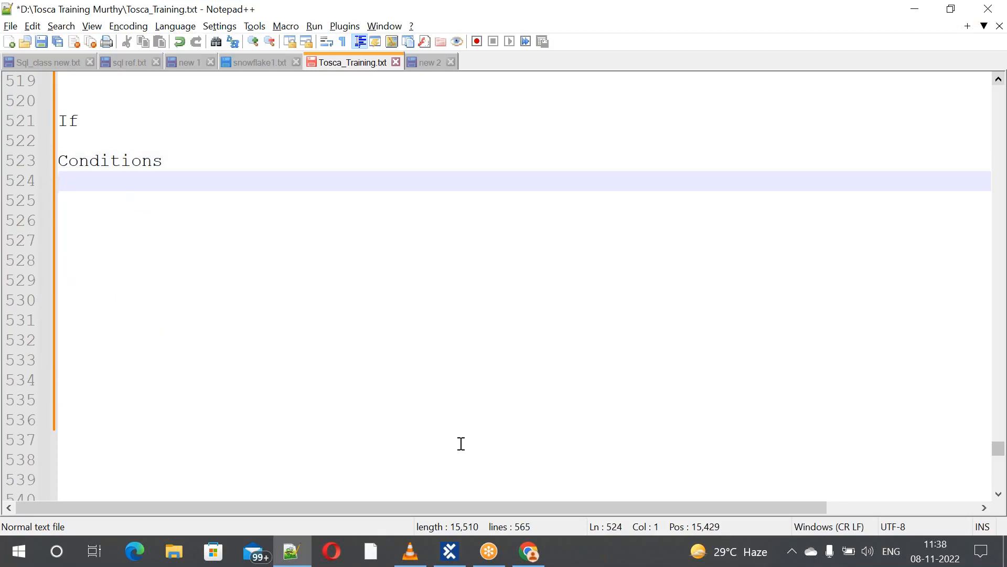
{"action": "key", "text": "Return"}
{"action": "key", "text": "Return"}
{"action": "type", "text": "THEN"}
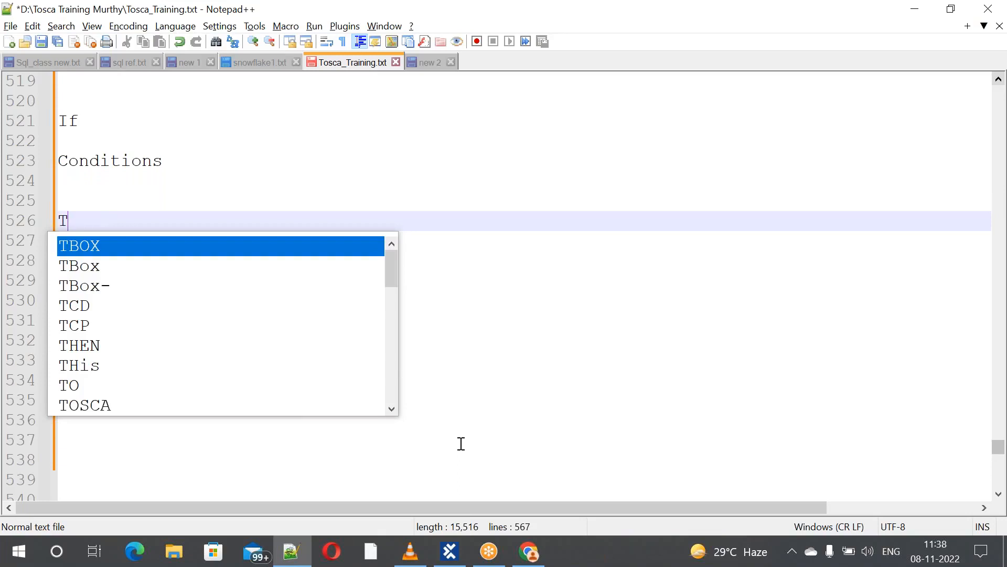
{"action": "key", "text": "Return"}
{"action": "key", "text": "Return"}
{"action": "key", "text": "Return"}
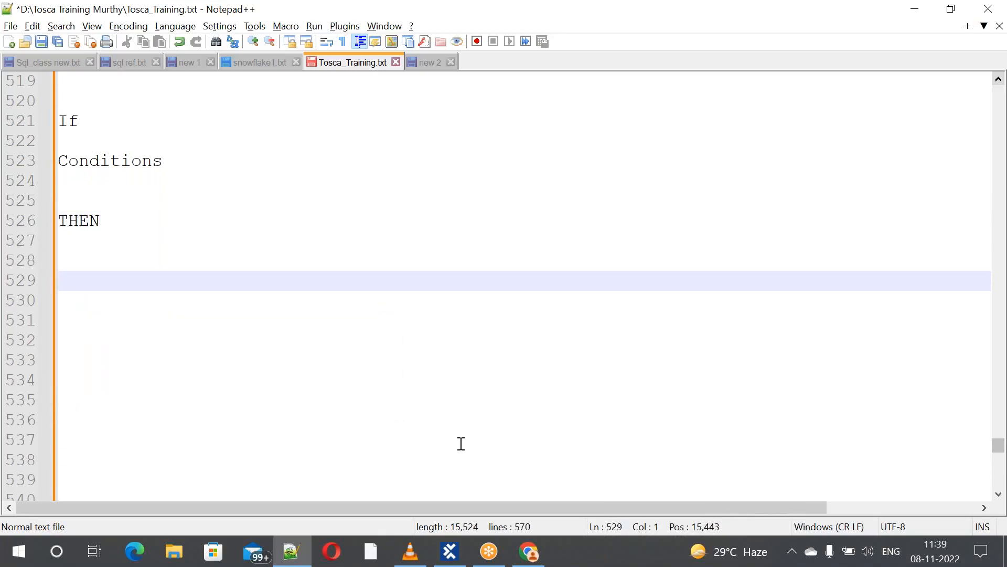
{"action": "type", "text": "ELSE"}
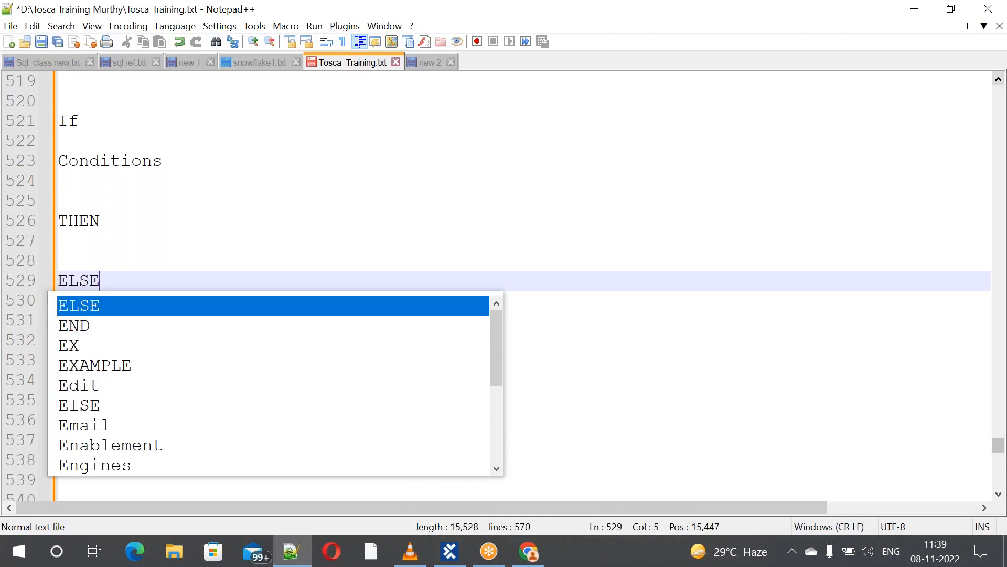
{"action": "key", "text": "Return"}
{"action": "key", "text": "Return"}
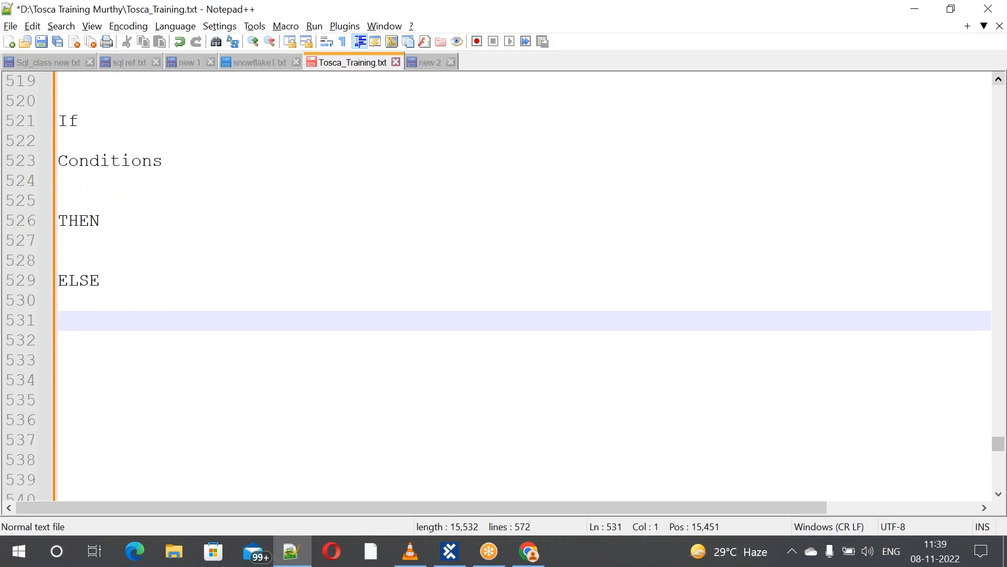
Add (REGISTER BUTTON IS VISIBLE) after Conditions on line 523
{"action": "left_click", "coordinate": [176, 163]}
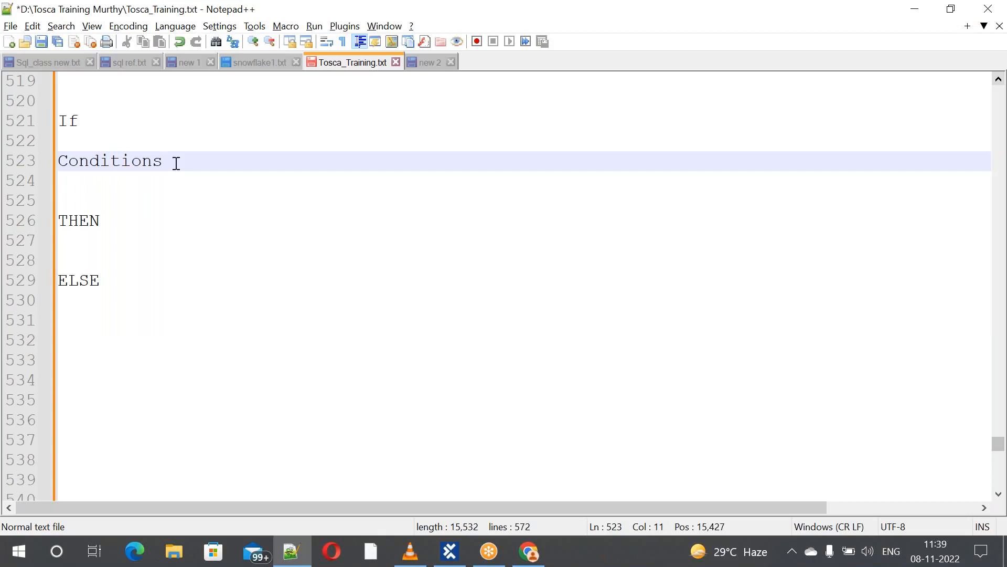
{"action": "type", "text": "(reGIS"}
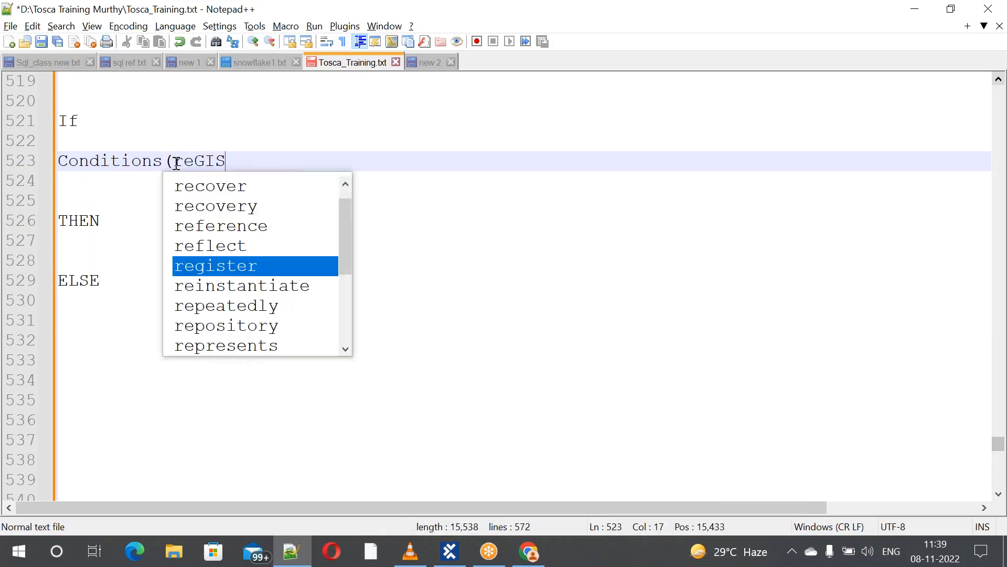
{"action": "type", "text": "TER"}
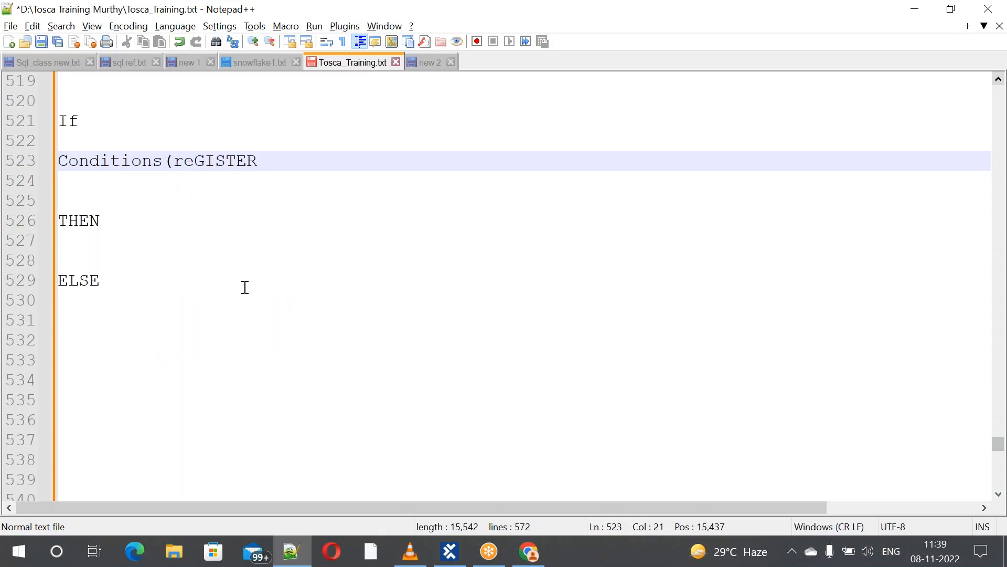
{"action": "key", "text": "BackSpace"}
{"action": "key", "text": "BackSpace"}
{"action": "key", "text": "BackSpace"}
{"action": "key", "text": "BackSpace"}
{"action": "key", "text": "BackSpace"}
{"action": "key", "text": "BackSpace"}
{"action": "key", "text": "BackSpace"}
{"action": "key", "text": "BackSpace"}
{"action": "key", "text": "BackSpace"}
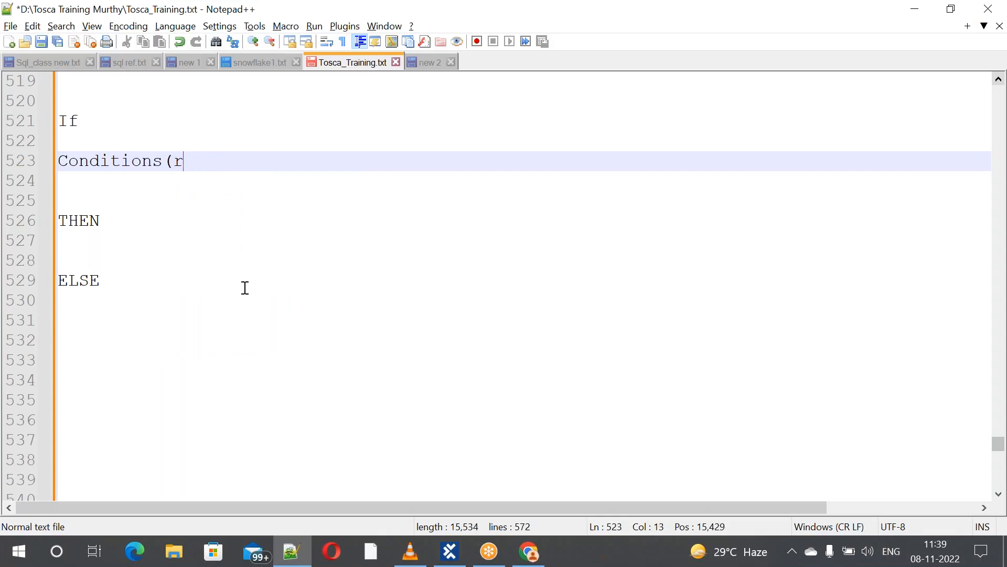
{"action": "type", "text": "RE"}
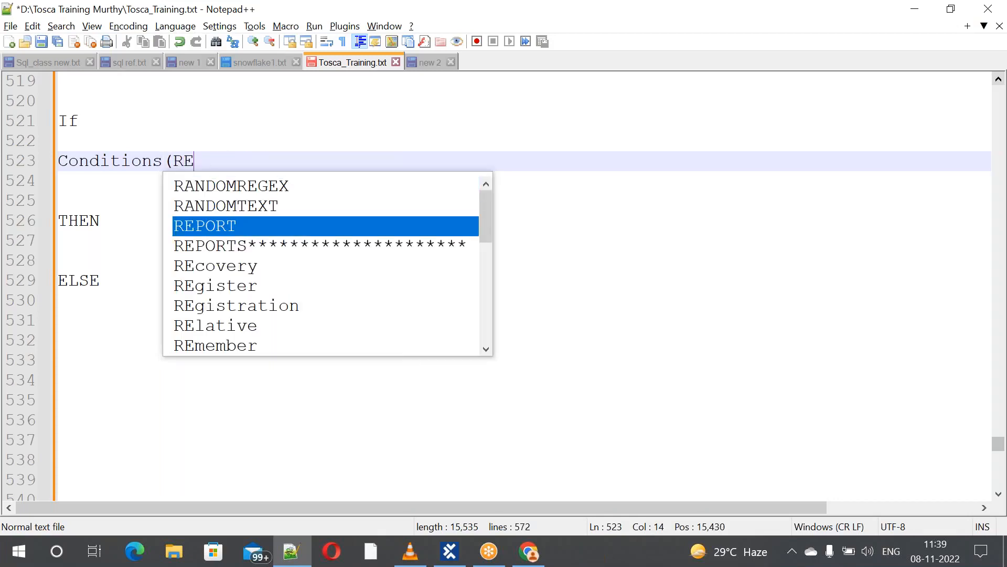
{"action": "type", "text": "GISTER B"}
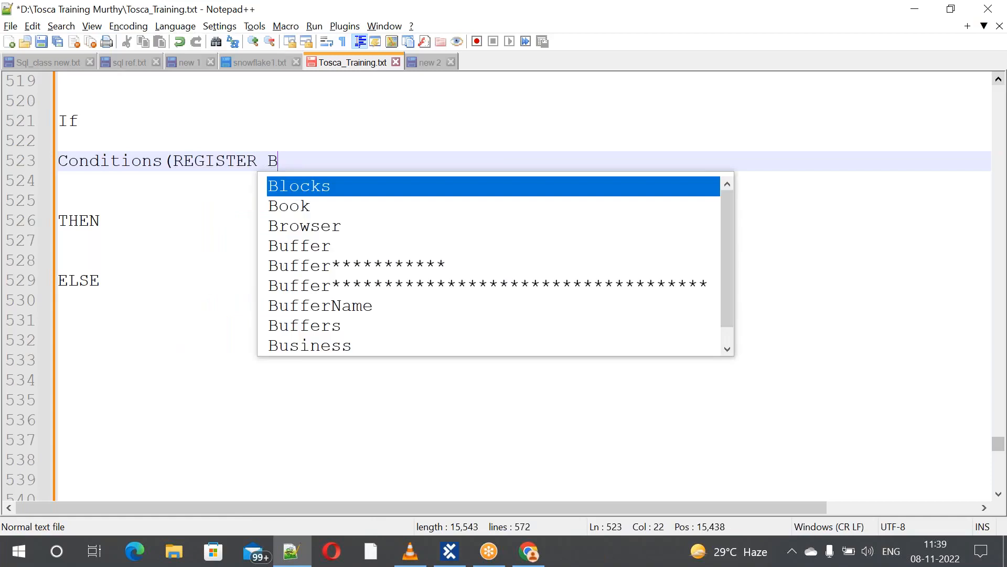
{"action": "type", "text": "UTTON I"}
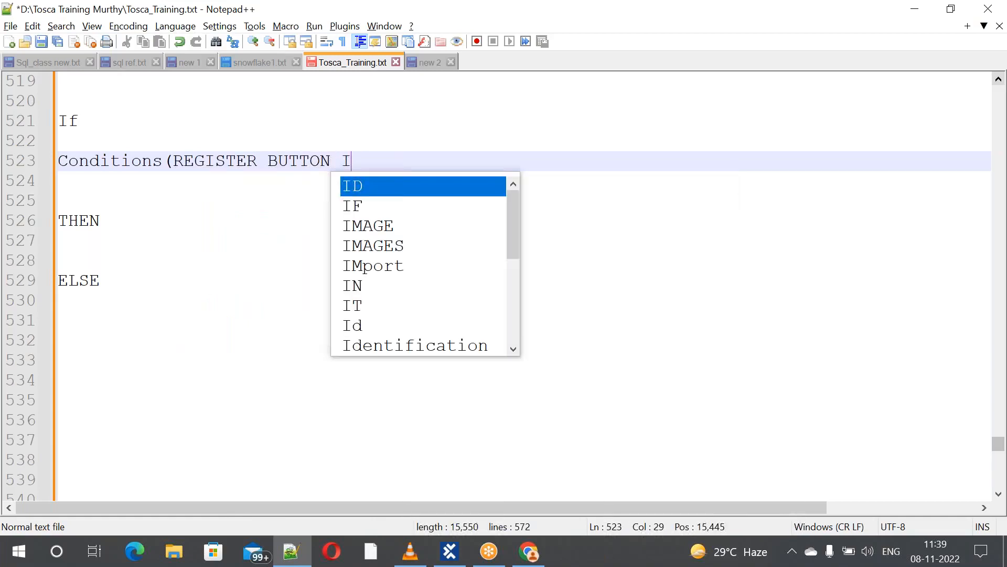
{"action": "type", "text": "S VISI"}
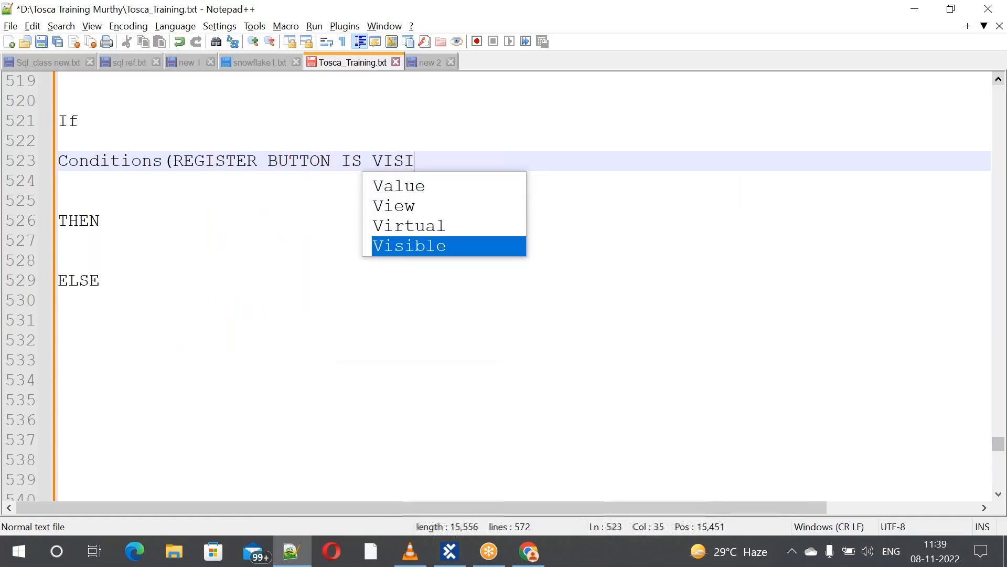
{"action": "type", "text": "BLE)"}
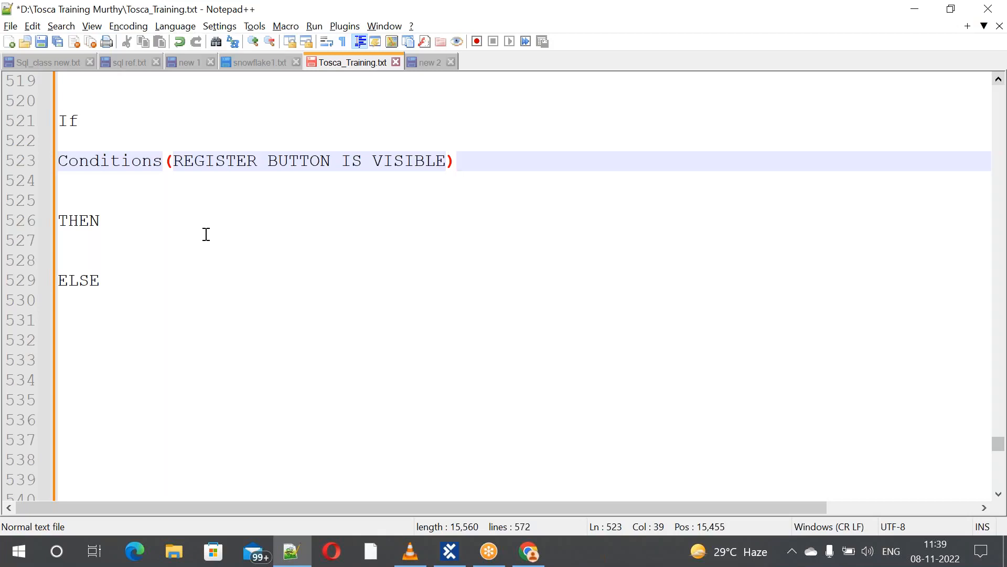
{"action": "left_click", "coordinate": [109, 220]}
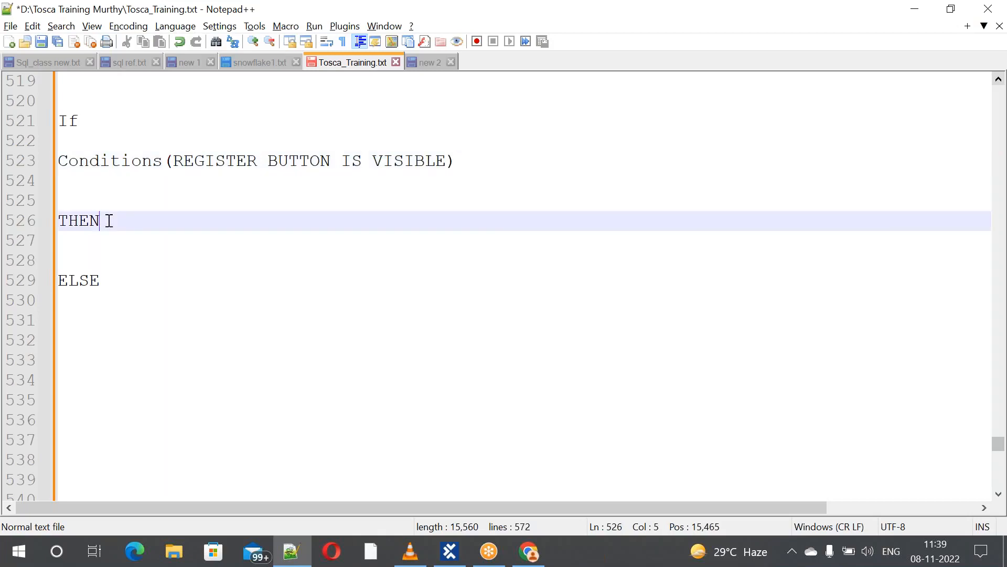
Add (CLICK ON REGISTER & DO REGISTRATION) after THEN on line 526
{"action": "type", "text": "(CLICK "}
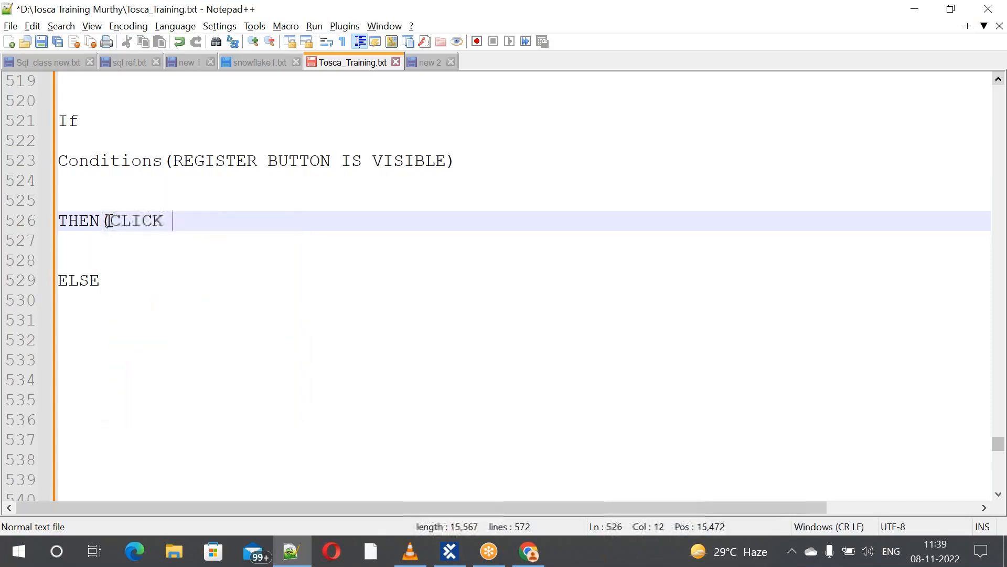
{"action": "type", "text": "ON rE"}
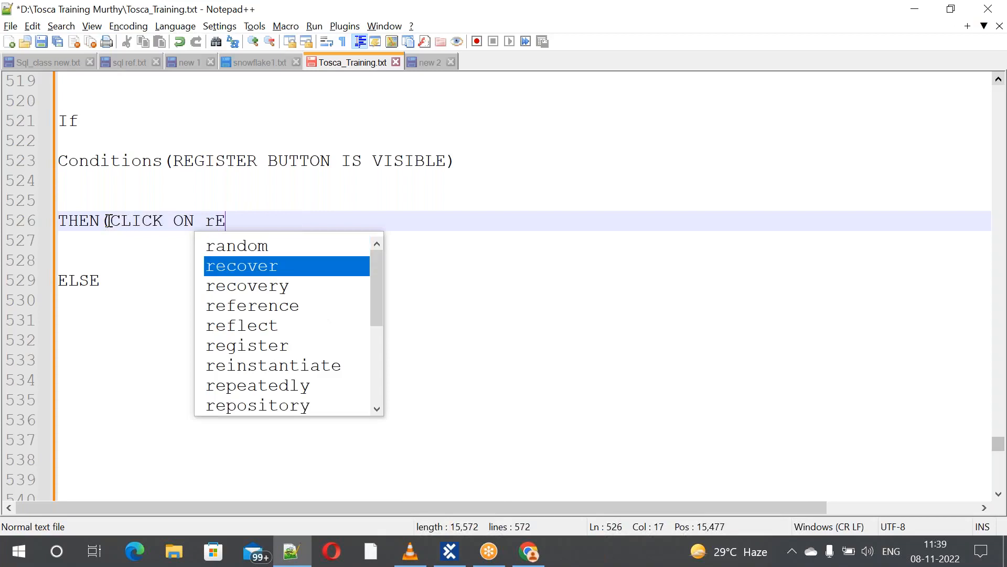
{"action": "key", "text": "BackSpace"}
{"action": "key", "text": "BackSpace"}
{"action": "type", "text": "REG"}
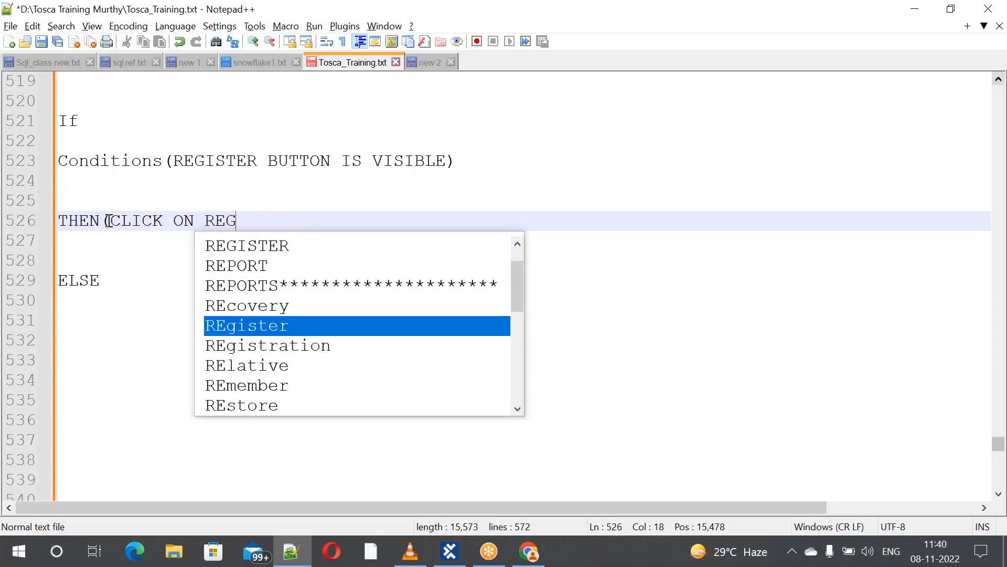
{"action": "type", "text": "ISTER "}
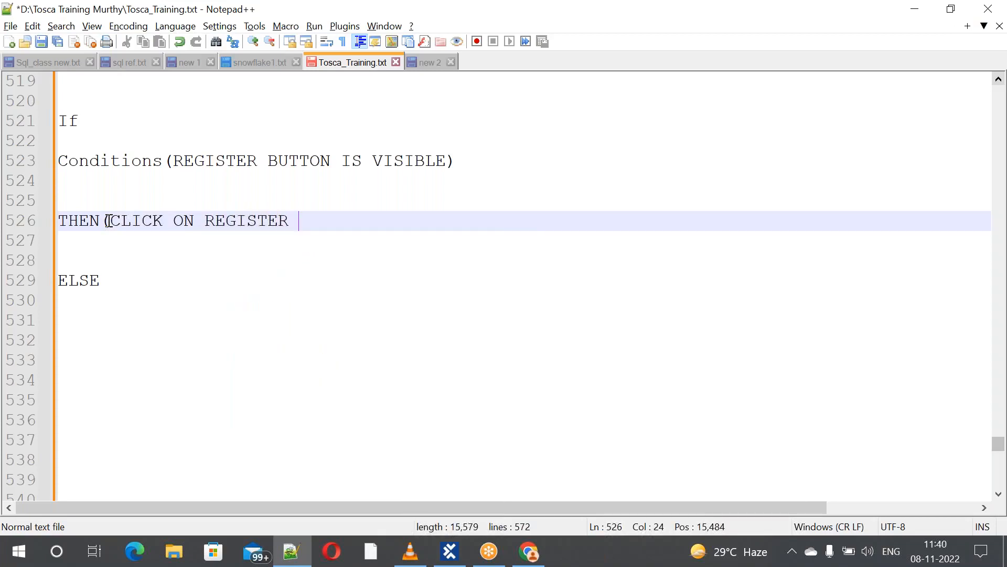
{"action": "type", "text": "& DO "}
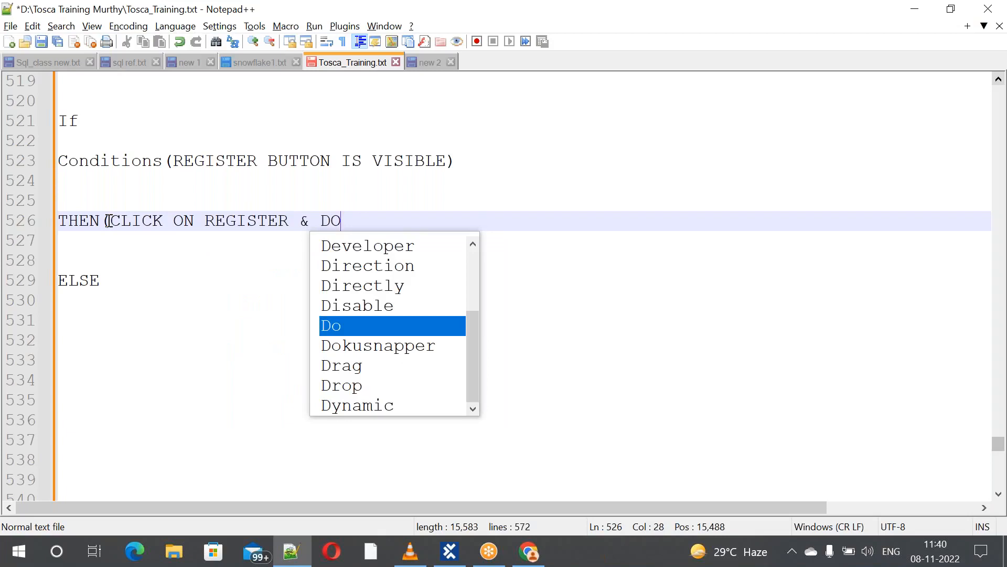
{"action": "type", "text": "REG"}
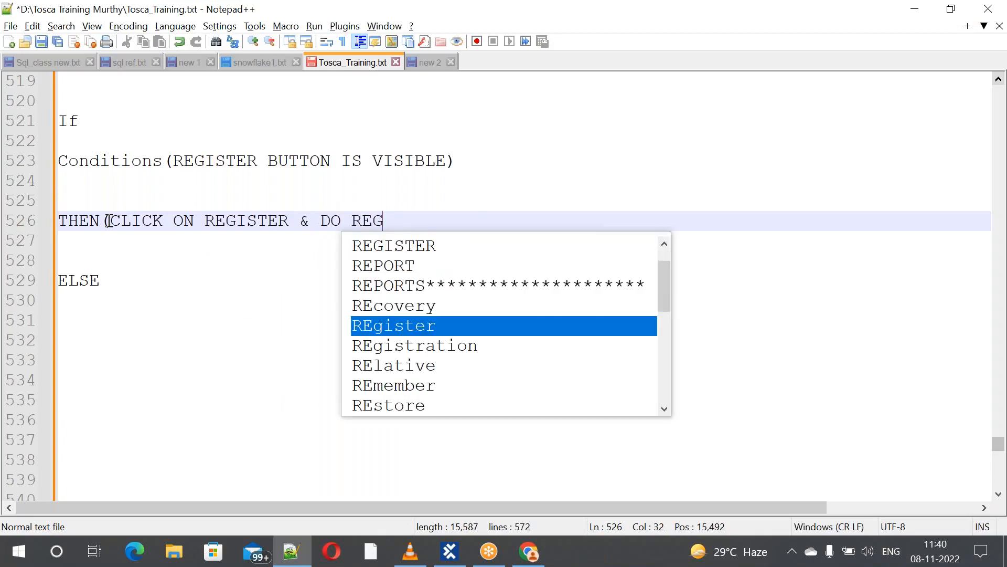
{"action": "type", "text": "ISTRATIO"}
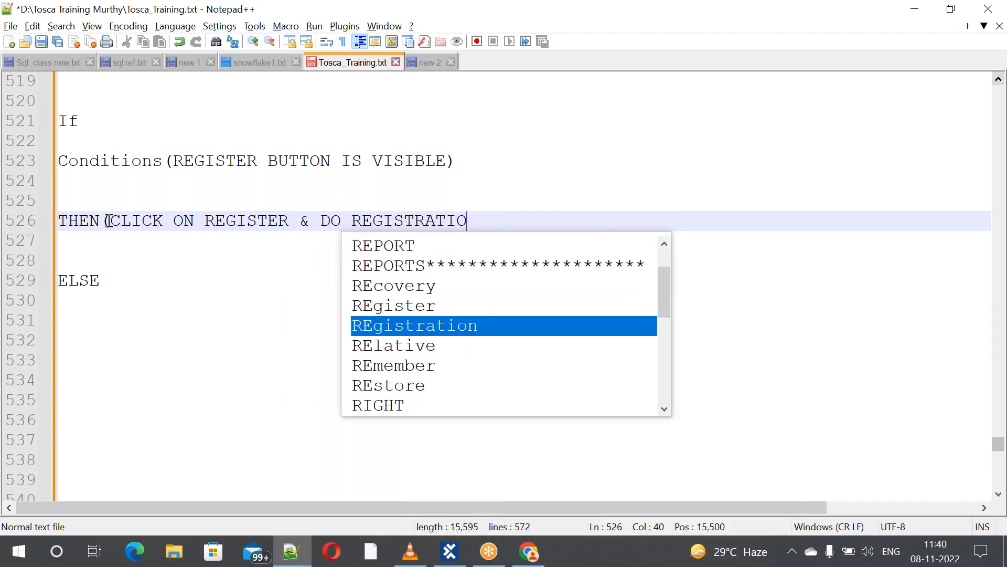
{"action": "type", "text": "N)"}
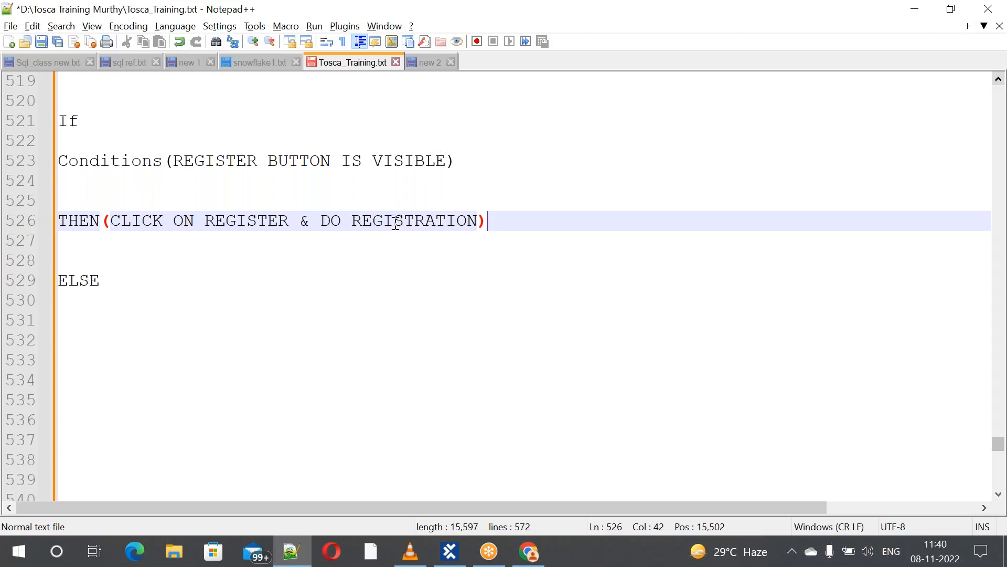
{"action": "left_click", "coordinate": [123, 285]}
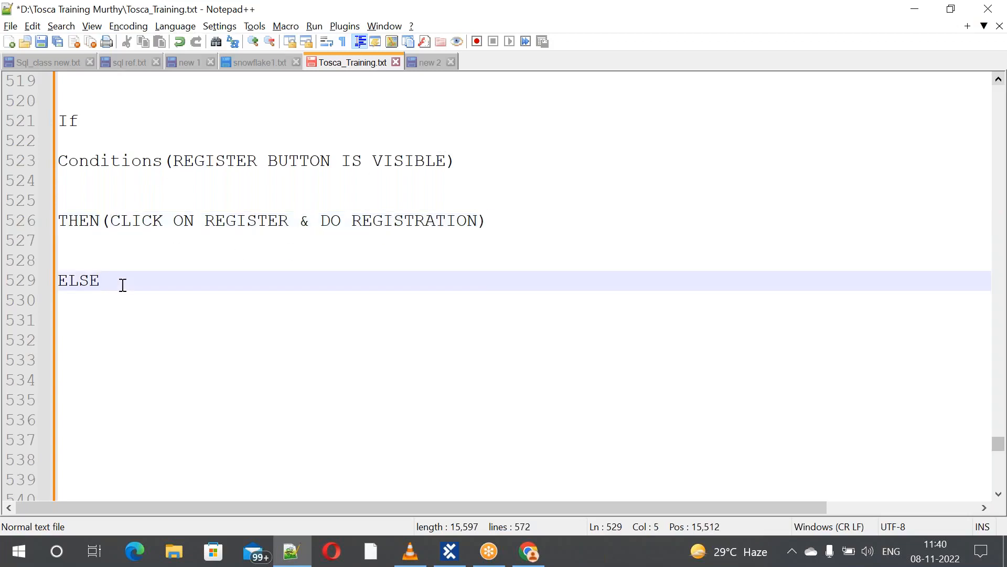
Add (REGISTER BUTTON IS NOT VISIBLE) after ELSE on line 529 and start line 530
{"action": "type", "text": "(REGIST"}
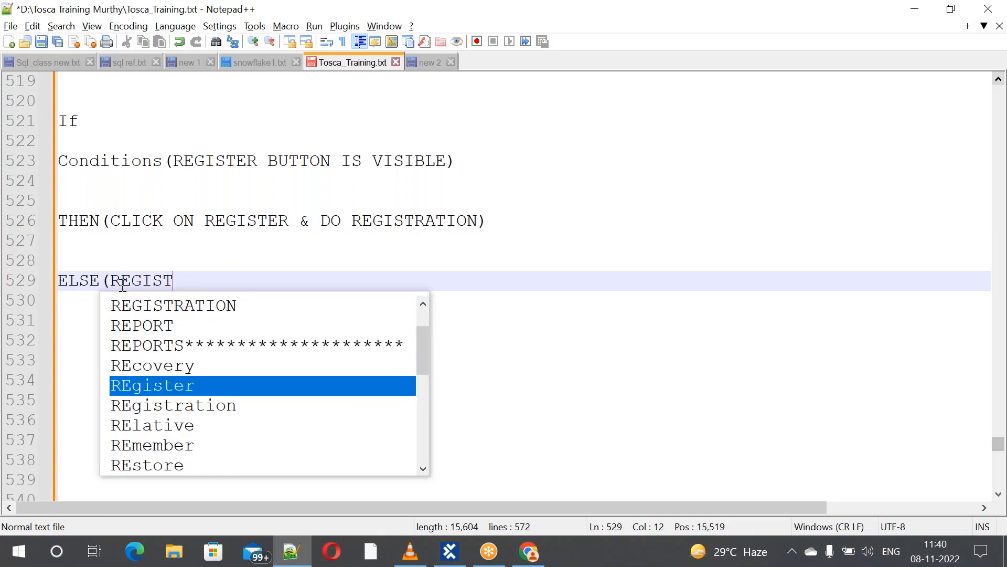
{"action": "type", "text": "ER BU"}
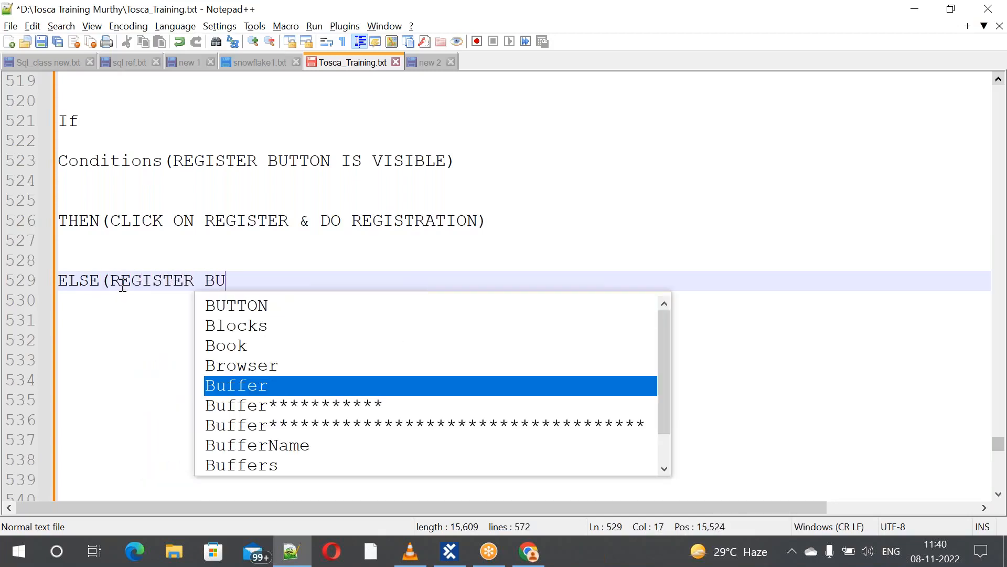
{"action": "type", "text": "TTON IS "}
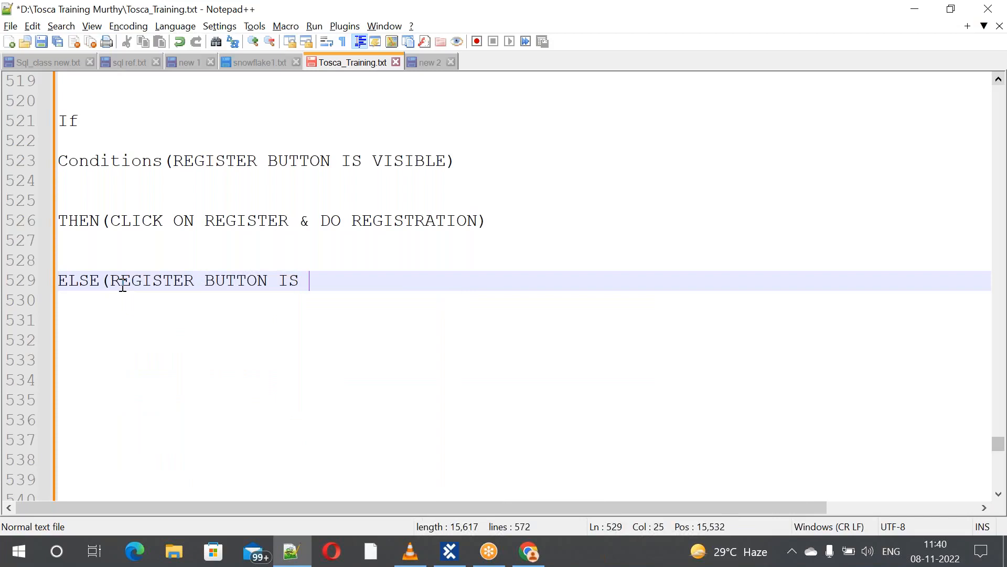
{"action": "type", "text": "NOT V"}
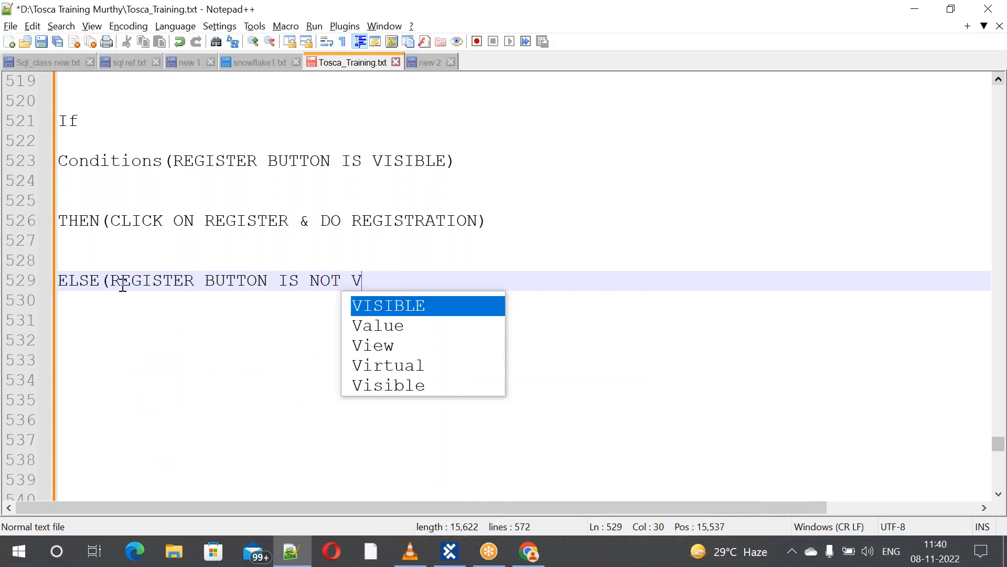
{"action": "type", "text": "ISIBLE"}
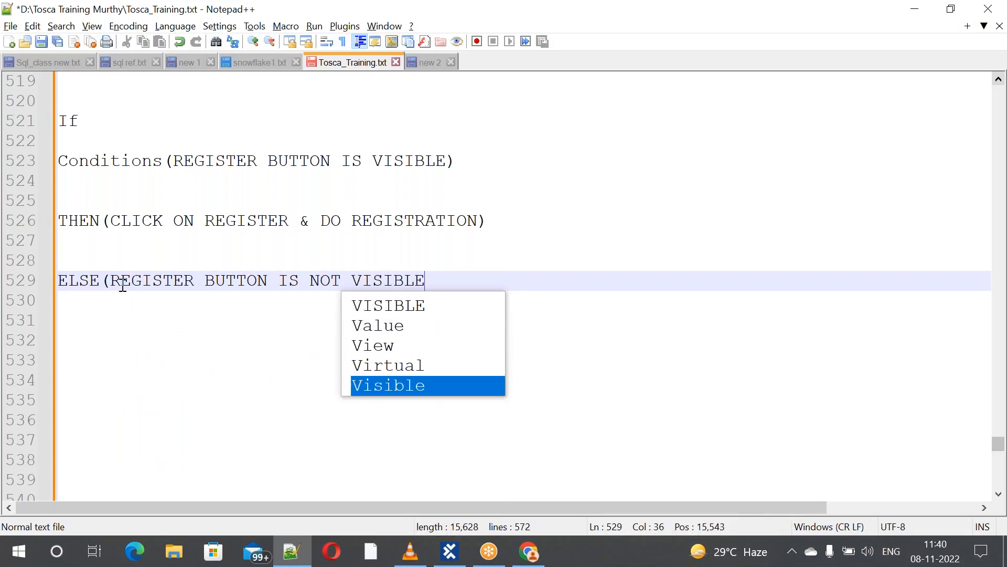
{"action": "type", "text": ")"}
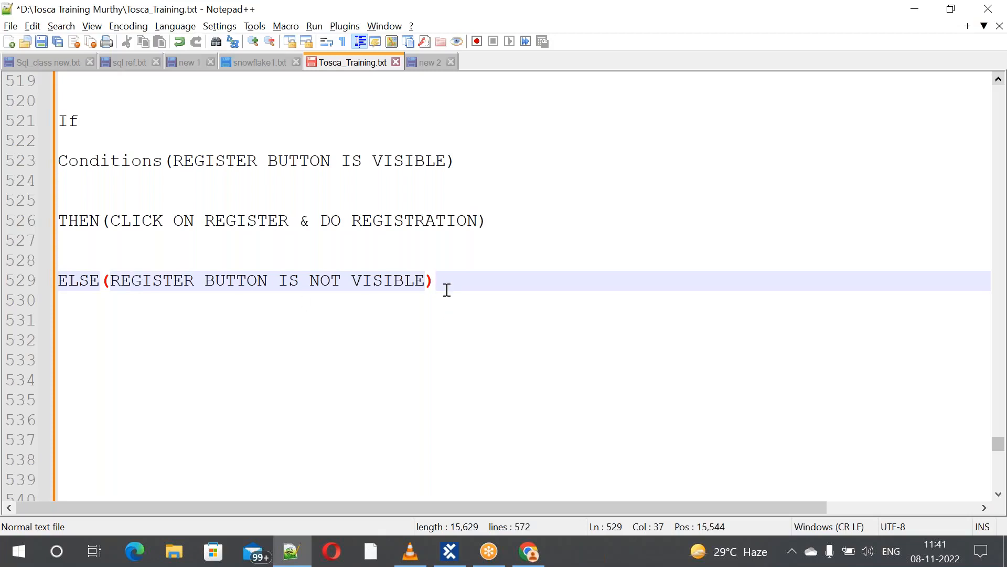
{"action": "key", "text": "Return"}
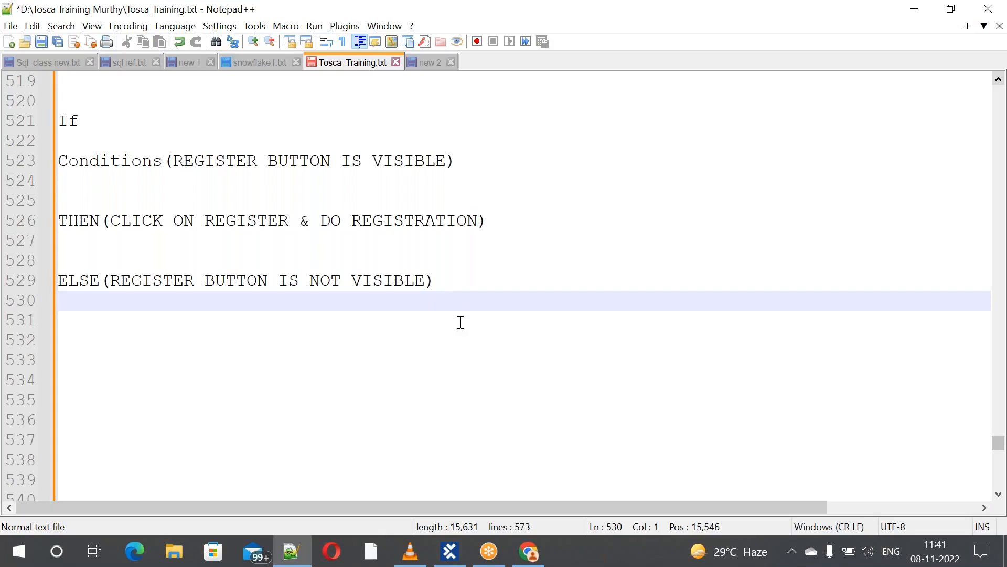
Write (CLICK ON LOGOUT --> CLICK ON REGISTER & DO REGISTRATION) on line 530
{"action": "type", "text": "(CLICK"}
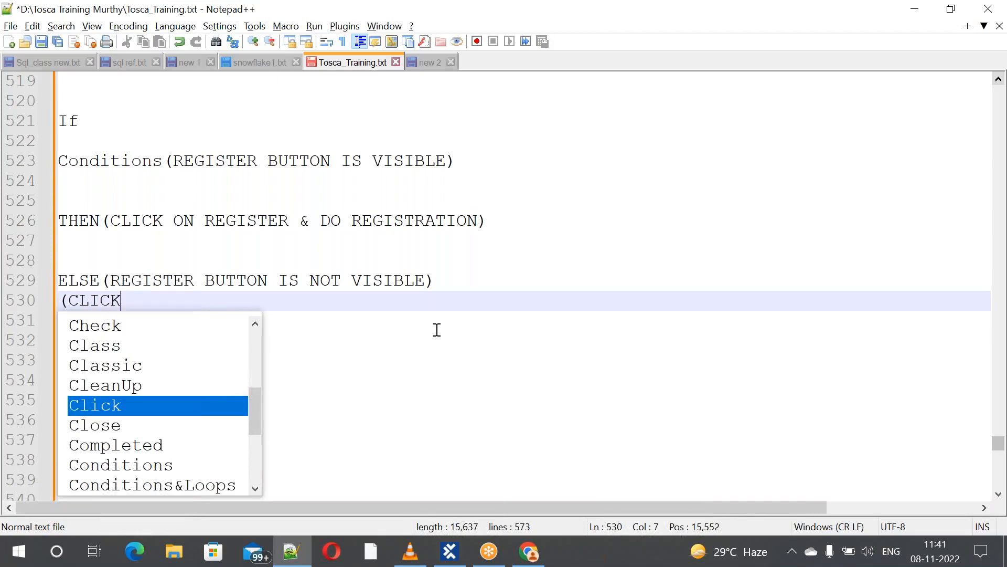
{"action": "type", "text": " ON LO"}
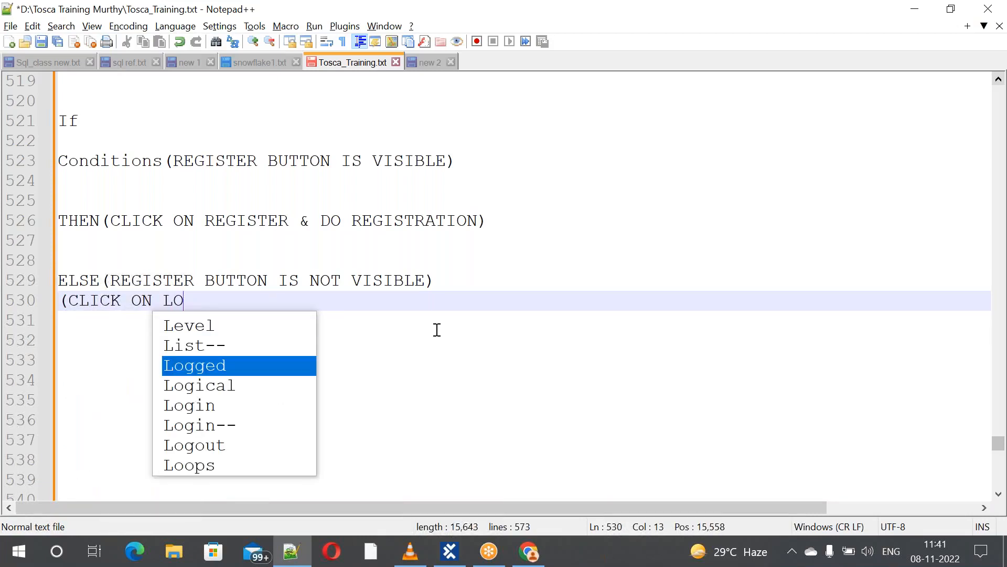
{"action": "type", "text": "GOUT "}
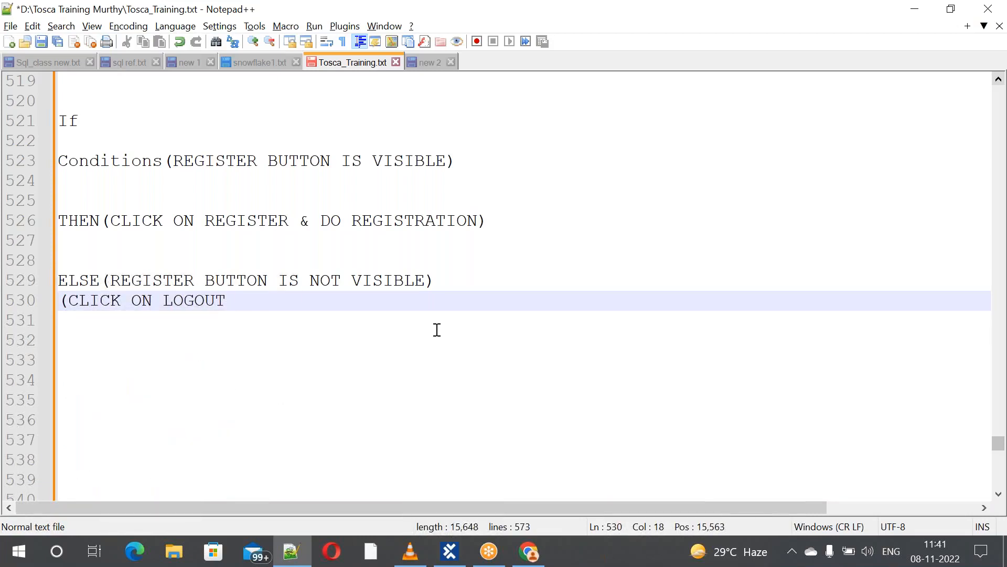
{"action": "type", "text": "-->"}
{"action": "type", "text": " CLIC"}
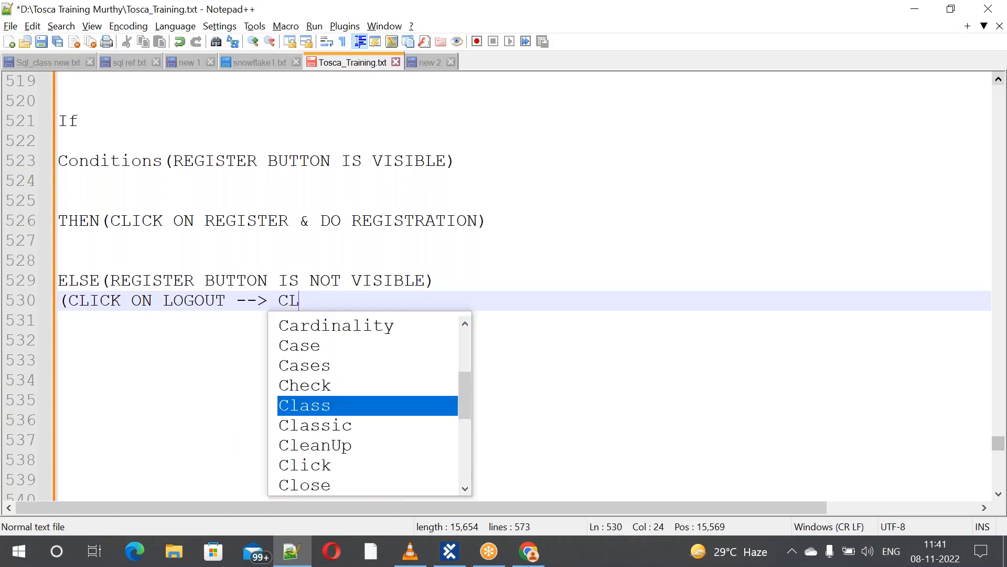
{"action": "type", "text": "K ON "}
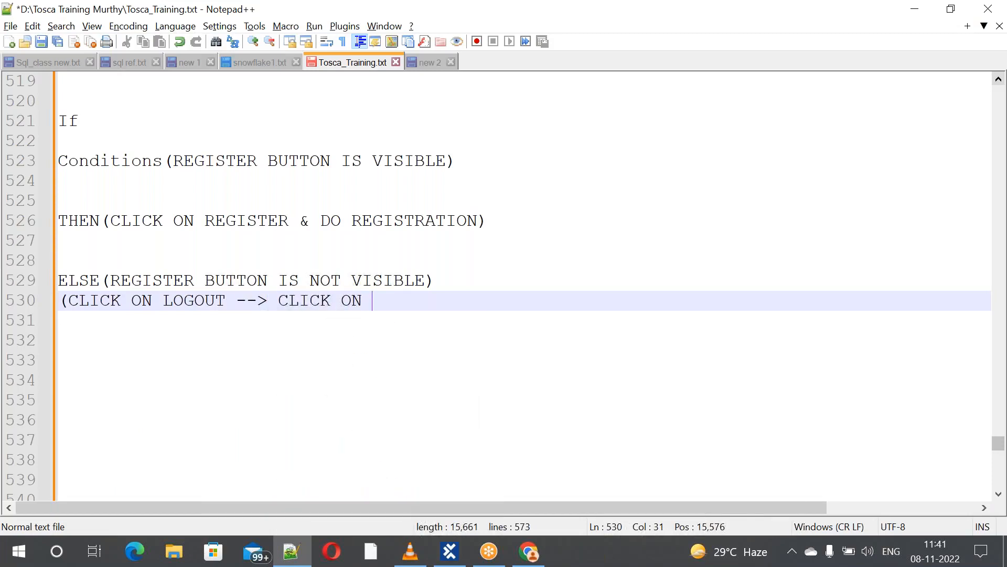
{"action": "type", "text": "REGIST"}
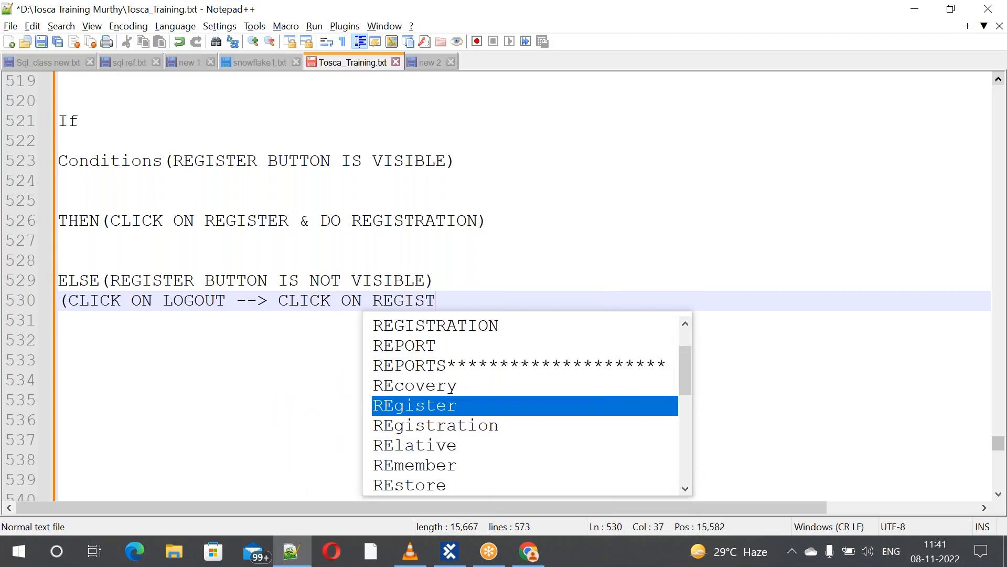
{"action": "type", "text": "ER "}
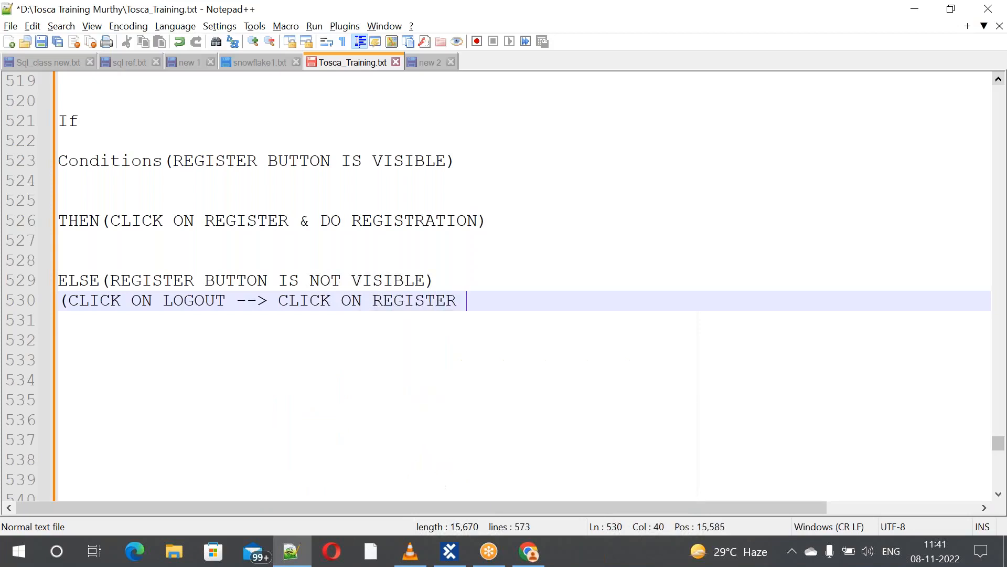
{"action": "type", "text": "& d"}
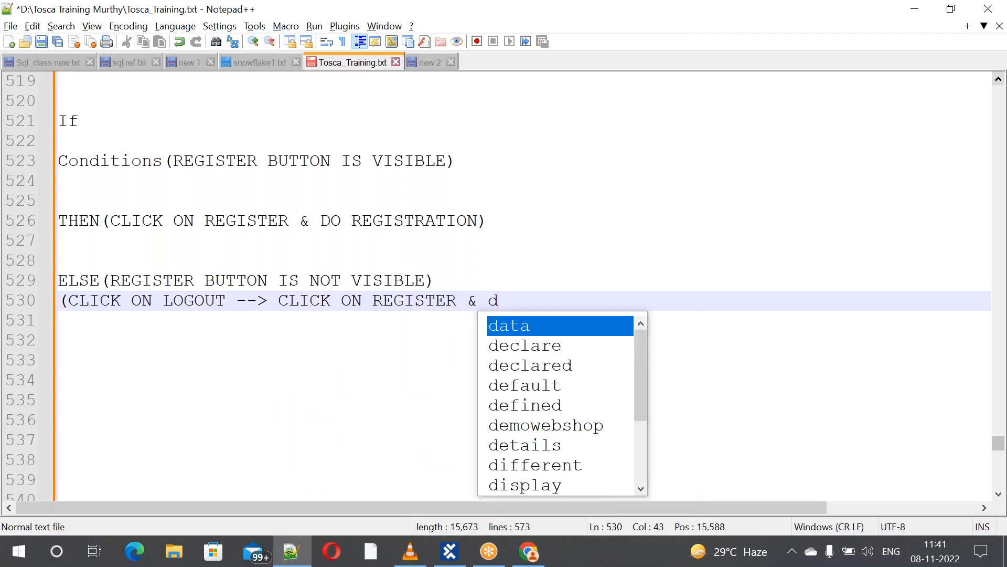
{"action": "key", "text": "BackSpace"}
{"action": "type", "text": "DO "}
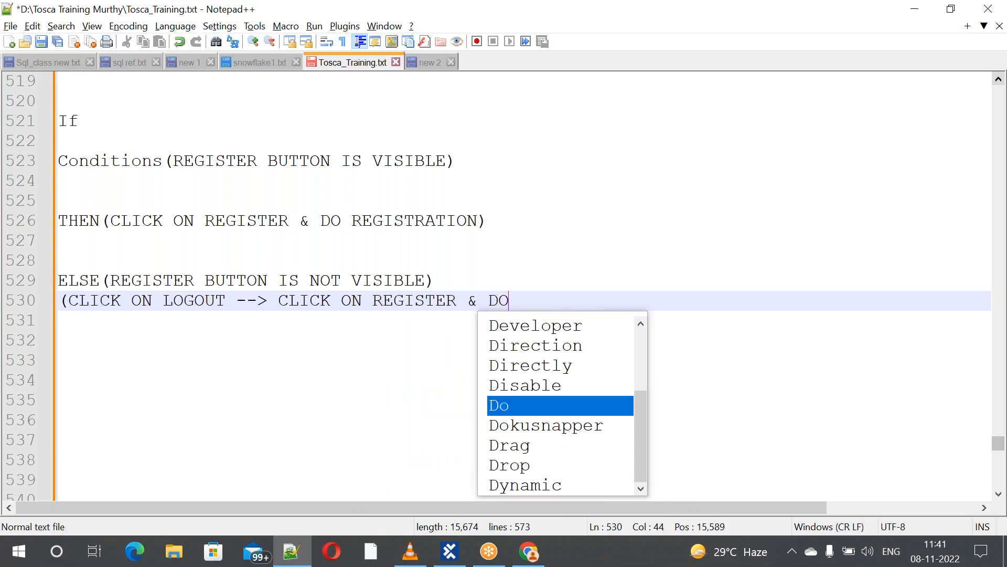
{"action": "type", "text": "REGIS"}
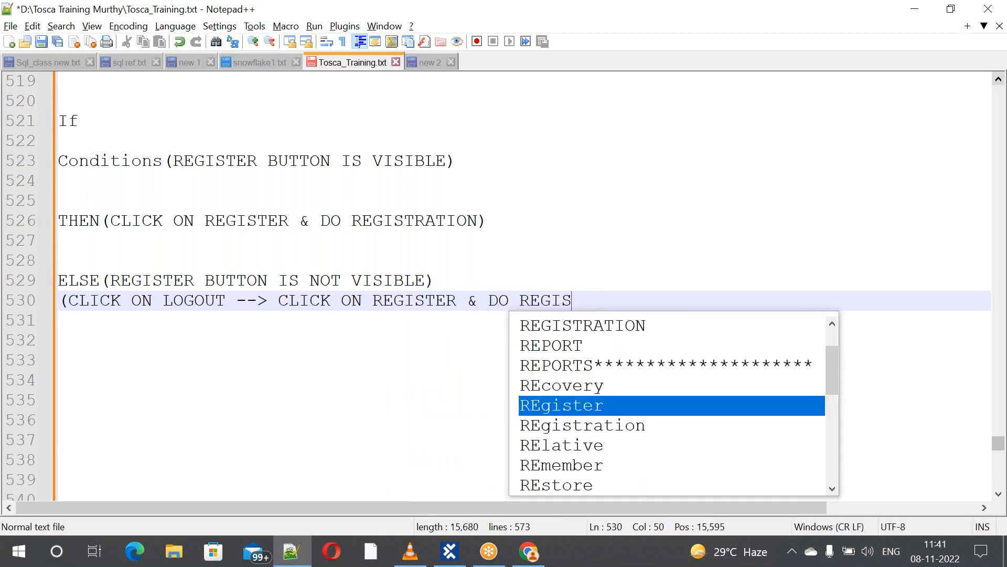
{"action": "type", "text": "TRATION)"}
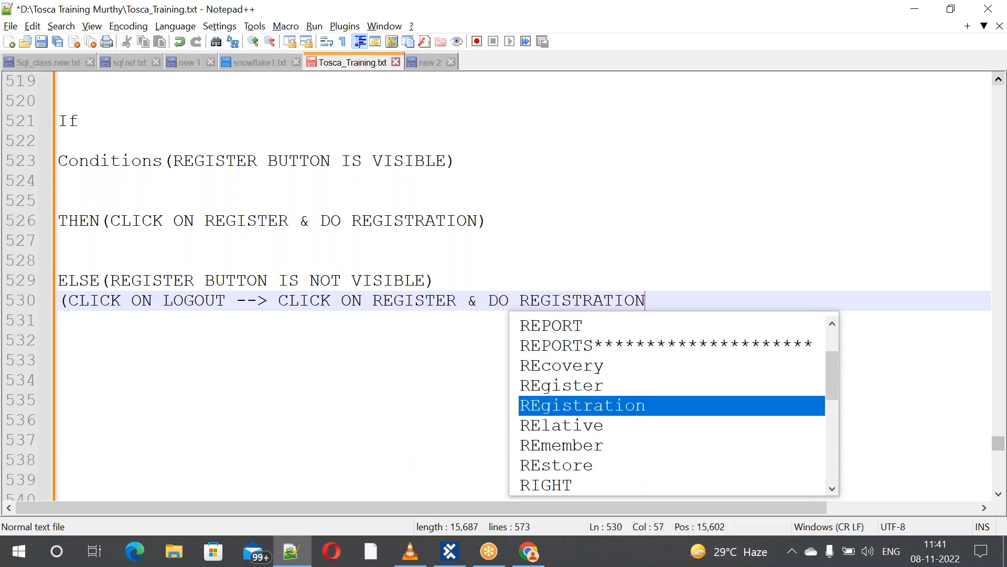
{"action": "left_click", "coordinate": [256, 376]}
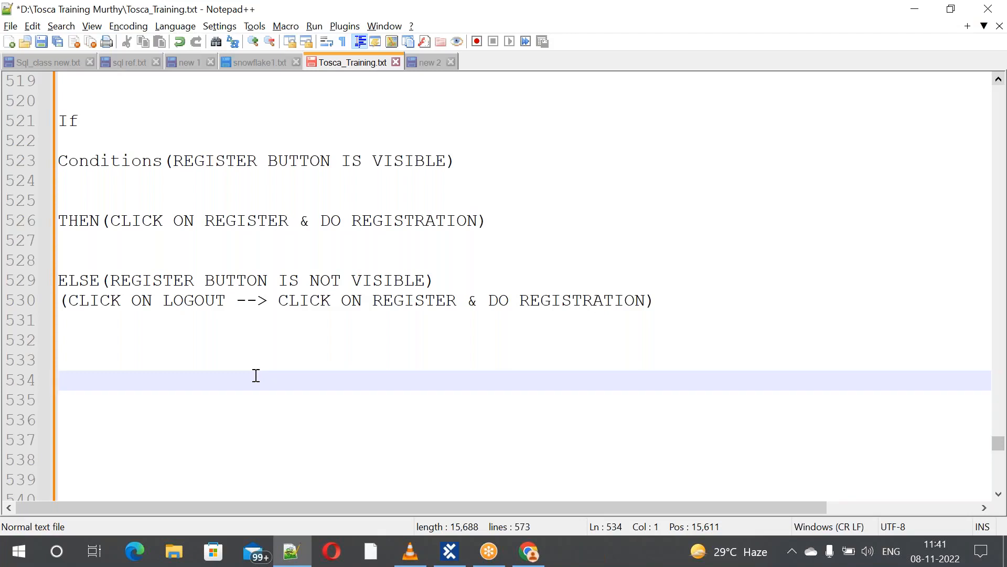
{"action": "key", "text": "alt+Tab"}
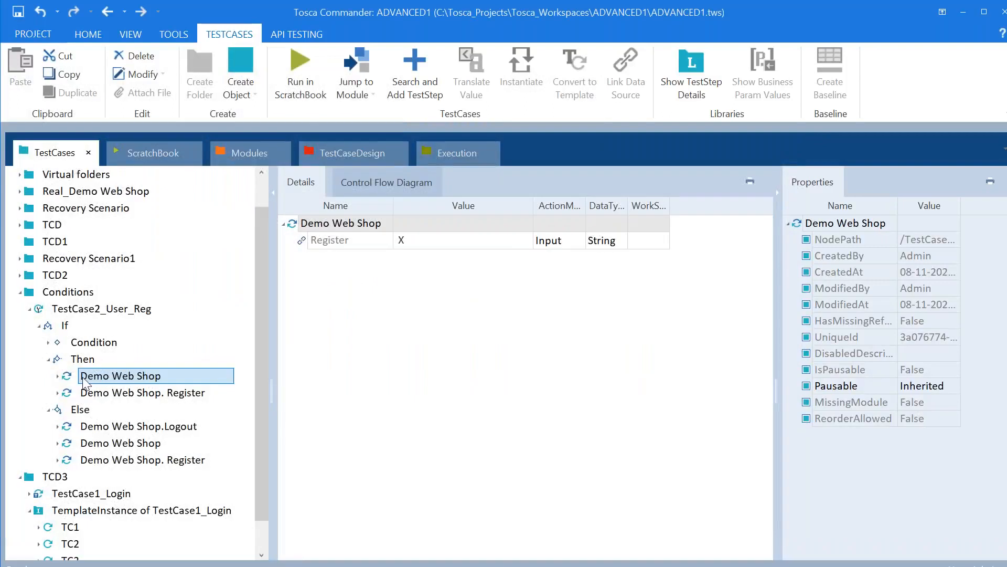
Collapse Conditions and TCD3, then create a folder named CONDITIONS1 under TestCases
{"action": "left_click", "coordinate": [21, 293]}
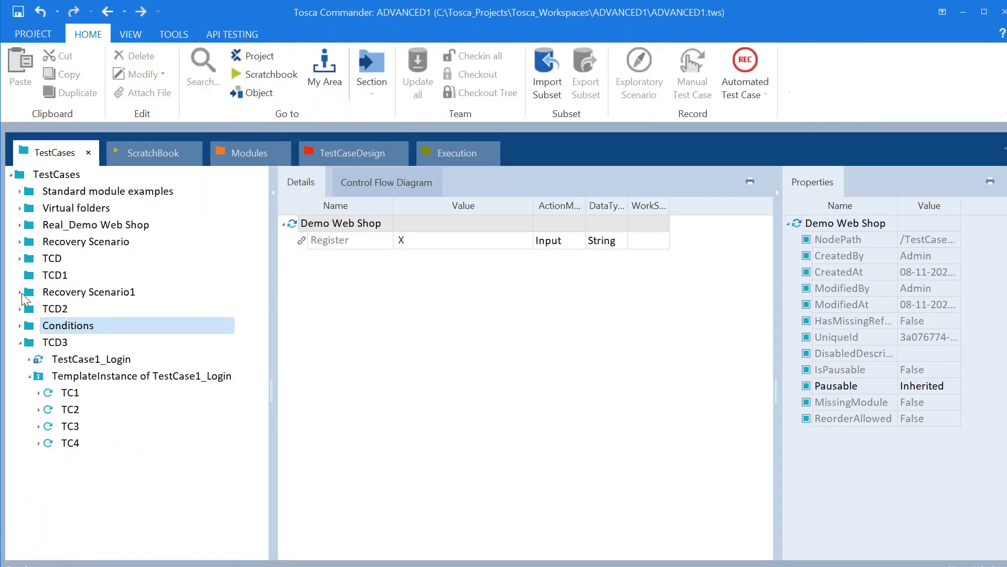
{"action": "left_click", "coordinate": [21, 342]}
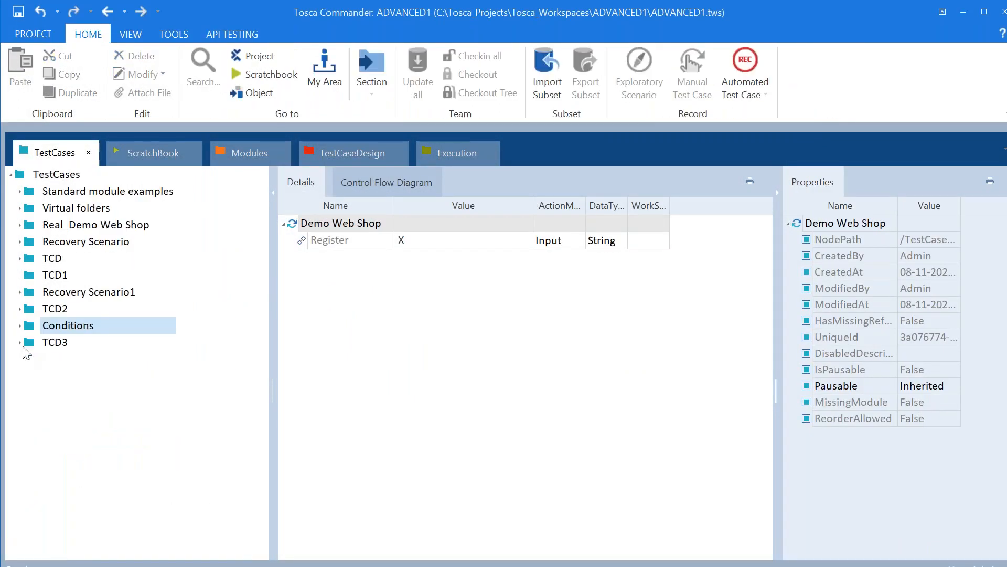
{"action": "right_click", "coordinate": [30, 380]}
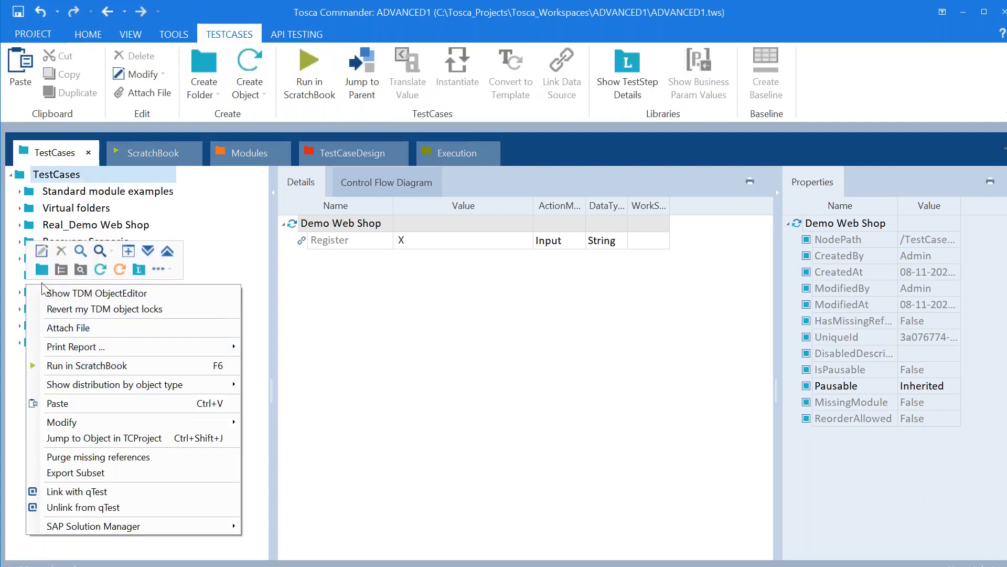
{"action": "left_click", "coordinate": [42, 269]}
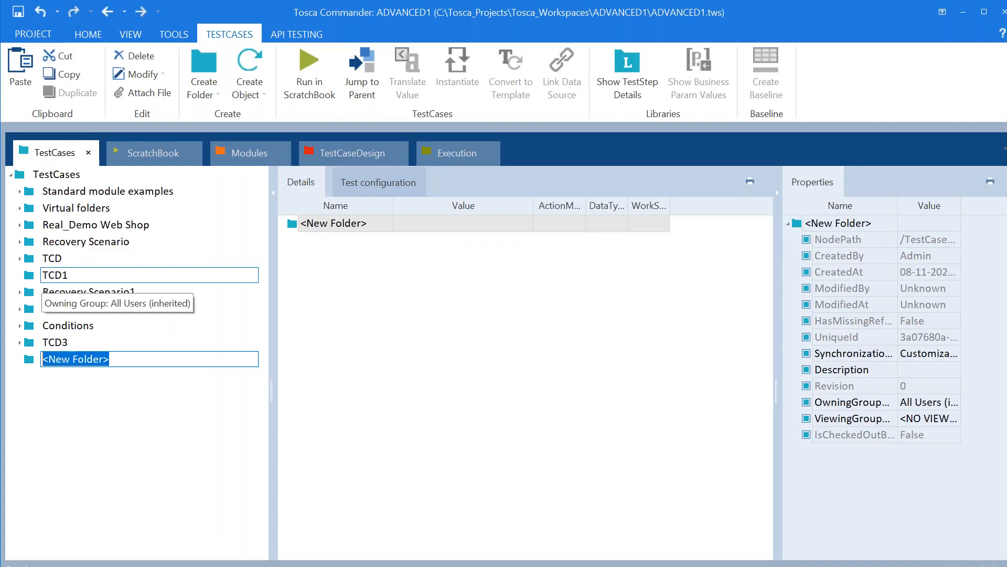
{"action": "type", "text": "cONDITION"}
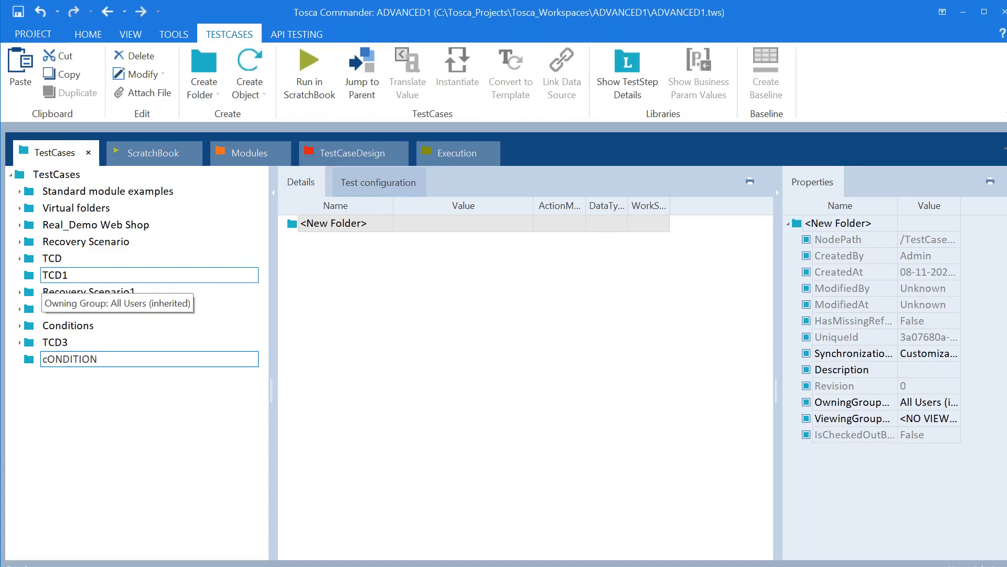
{"action": "type", "text": "S1"}
{"action": "key", "text": "BackSpace"}
{"action": "key", "text": "BackSpace"}
{"action": "key", "text": "BackSpace"}
{"action": "key", "text": "BackSpace"}
{"action": "key", "text": "BackSpace"}
{"action": "key", "text": "BackSpace"}
{"action": "key", "text": "BackSpace"}
{"action": "key", "text": "BackSpace"}
{"action": "key", "text": "BackSpace"}
{"action": "key", "text": "BackSpace"}
{"action": "key", "text": "BackSpace"}
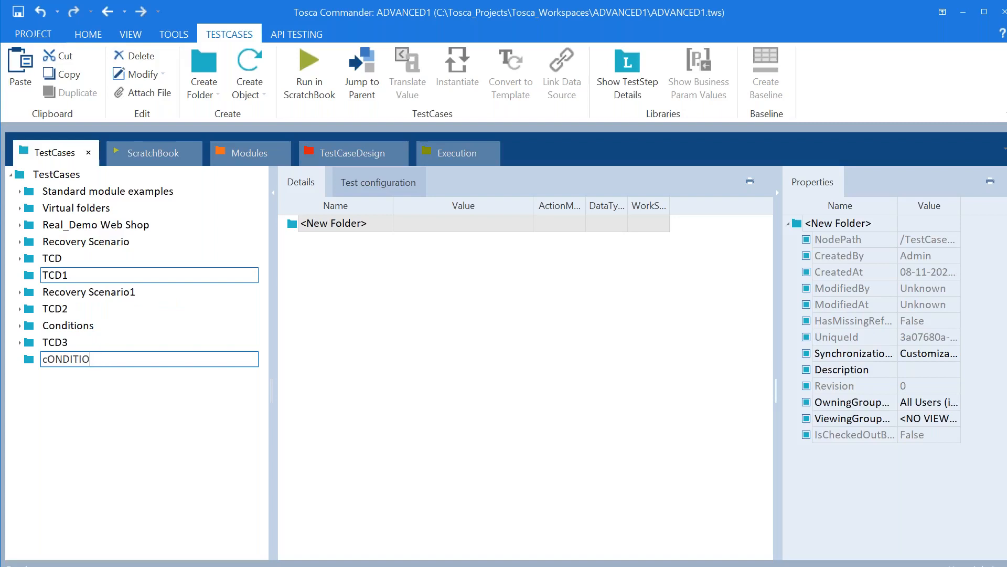
{"action": "type", "text": "CONDITIONS1"}
{"action": "key", "text": "Return"}
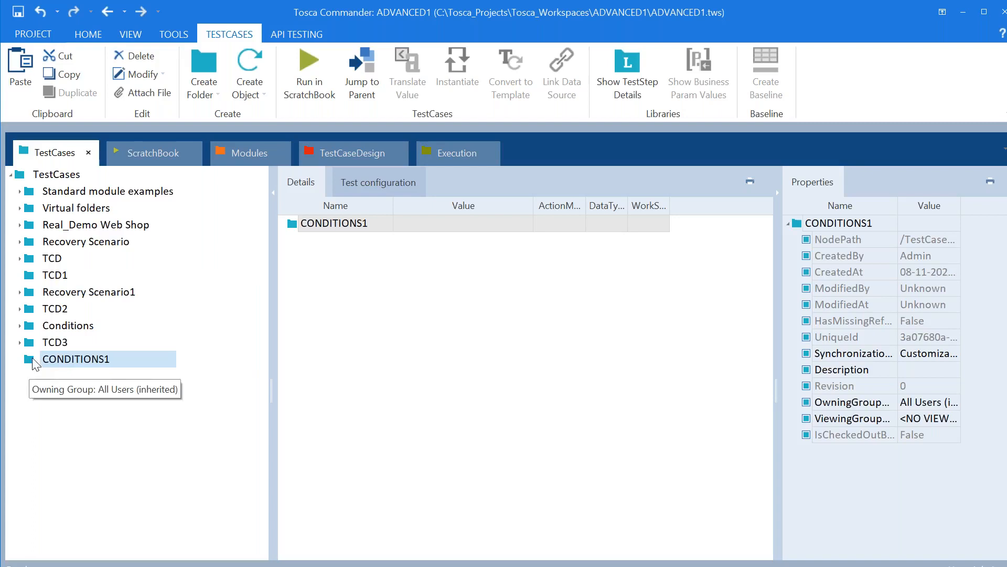
Add a new test case to the CONDITIONS1 folder and name it TC1
{"action": "right_click", "coordinate": [34, 361]}
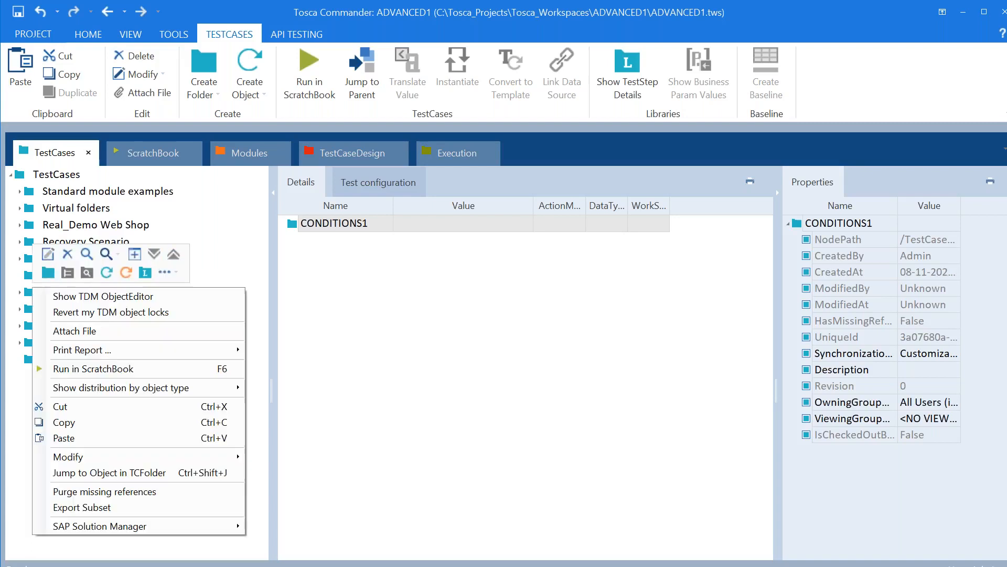
{"action": "left_click", "coordinate": [106, 272]}
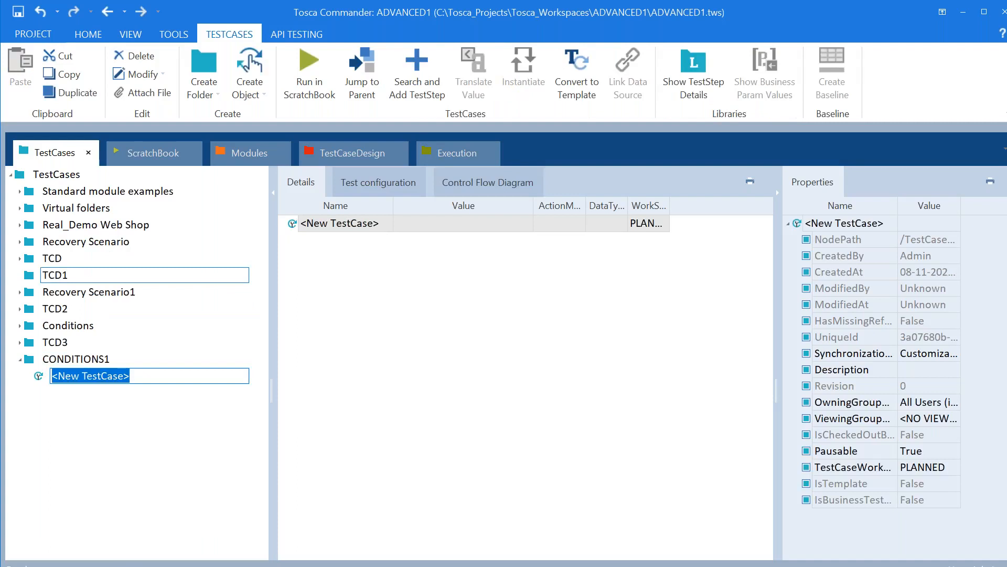
{"action": "type", "text": "tc1"}
{"action": "key", "text": "BackSpace"}
{"action": "key", "text": "BackSpace"}
{"action": "key", "text": "BackSpace"}
{"action": "type", "text": "TC1"}
{"action": "key", "text": "Return"}
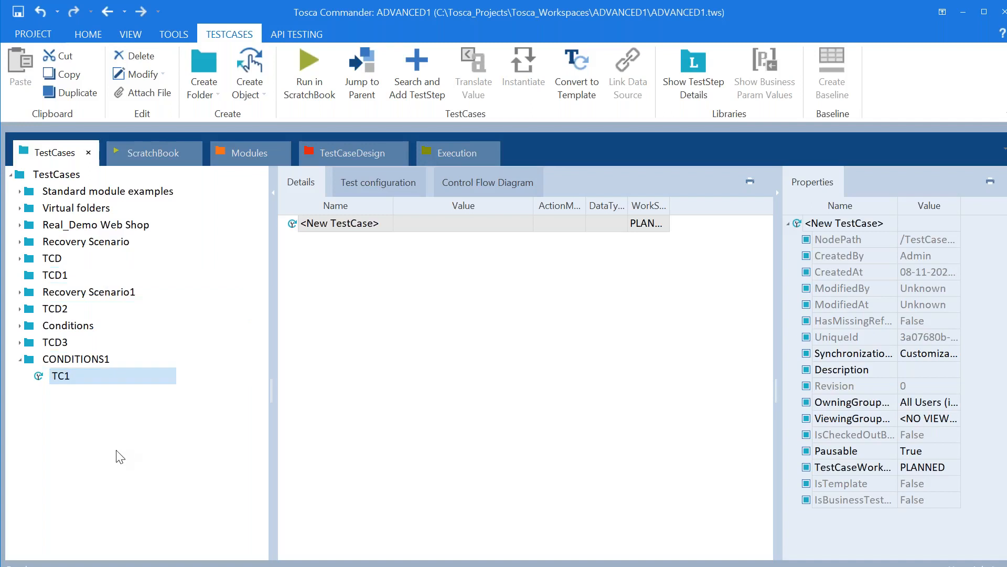
{"action": "right_click", "coordinate": [63, 377]}
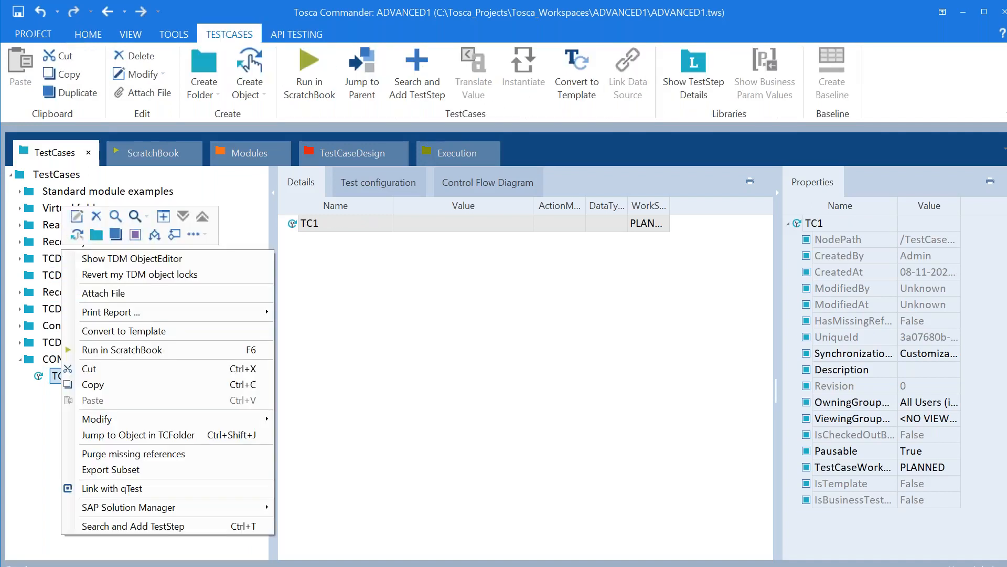
Add an If statement to test case TC1
{"action": "left_click", "coordinate": [157, 236]}
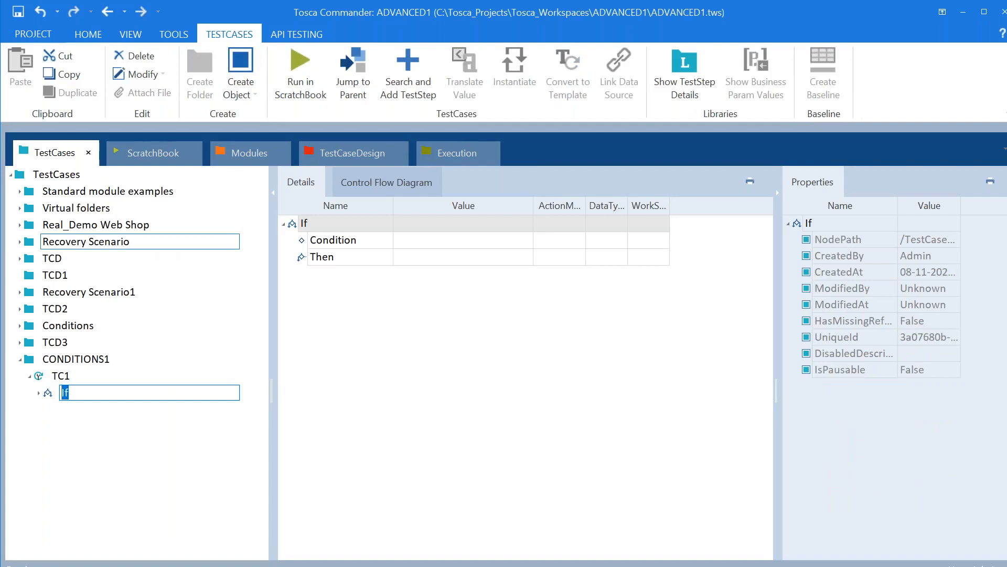
{"action": "left_click", "coordinate": [137, 442]}
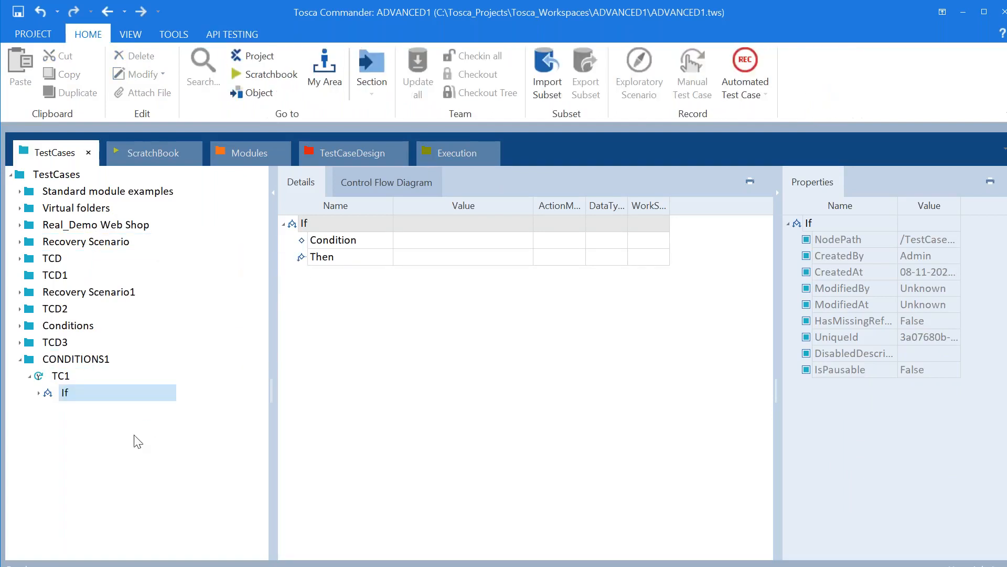
{"action": "right_click", "coordinate": [46, 394]}
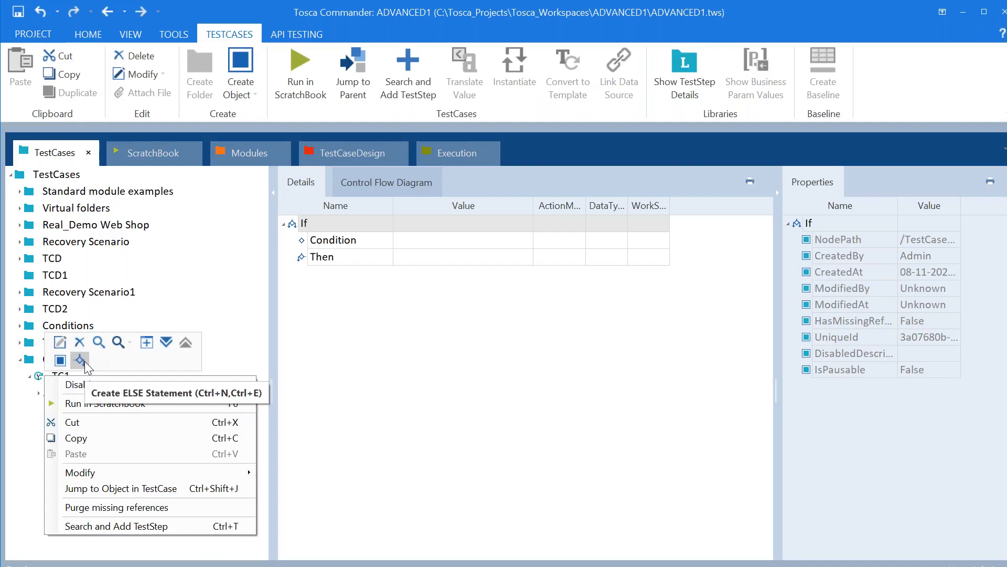
{"action": "left_click", "coordinate": [496, 257]}
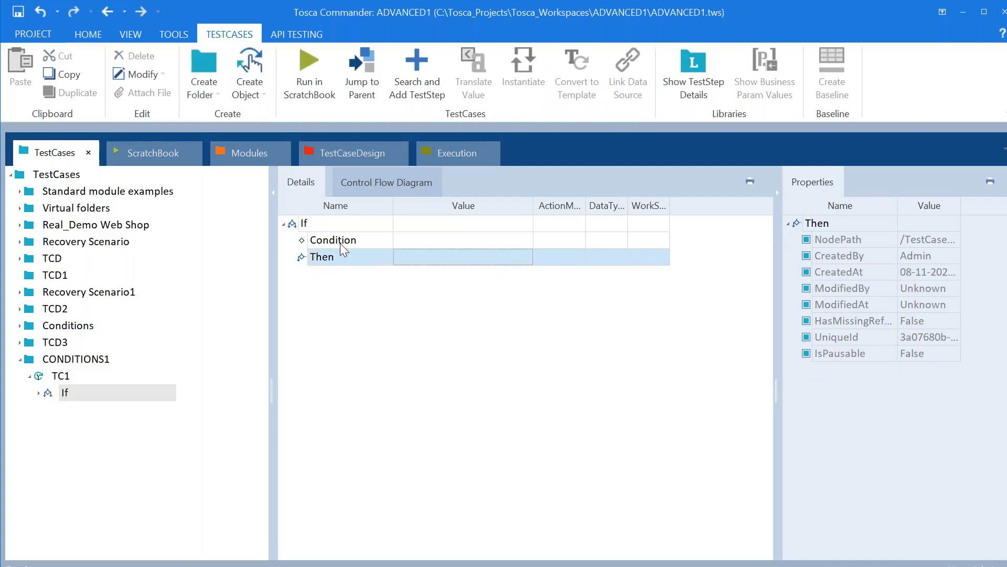
Add an Else branch named Else to the If, then switch to Notepad++
{"action": "right_click", "coordinate": [48, 397]}
{"action": "left_click", "coordinate": [81, 361]}
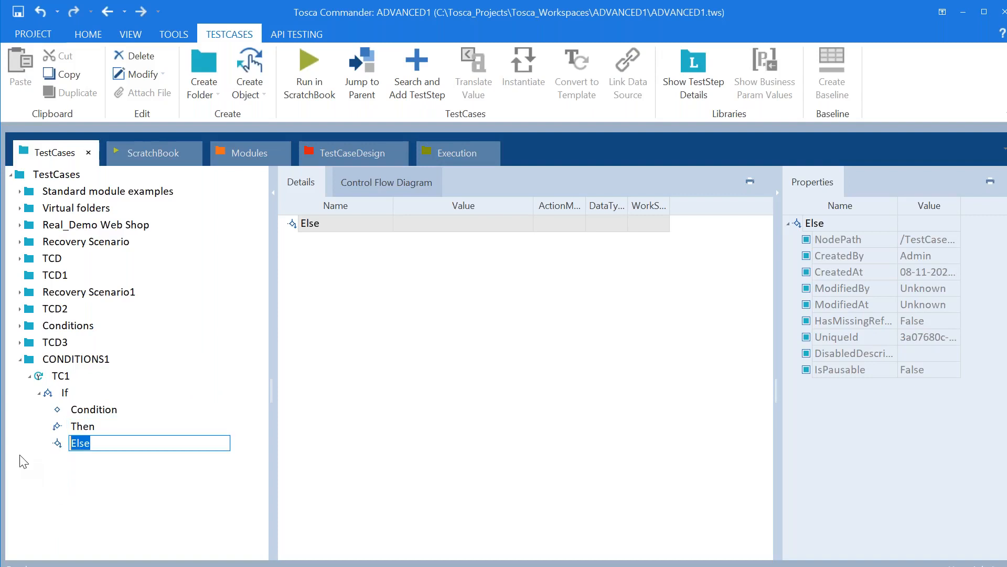
{"action": "key", "text": "Return"}
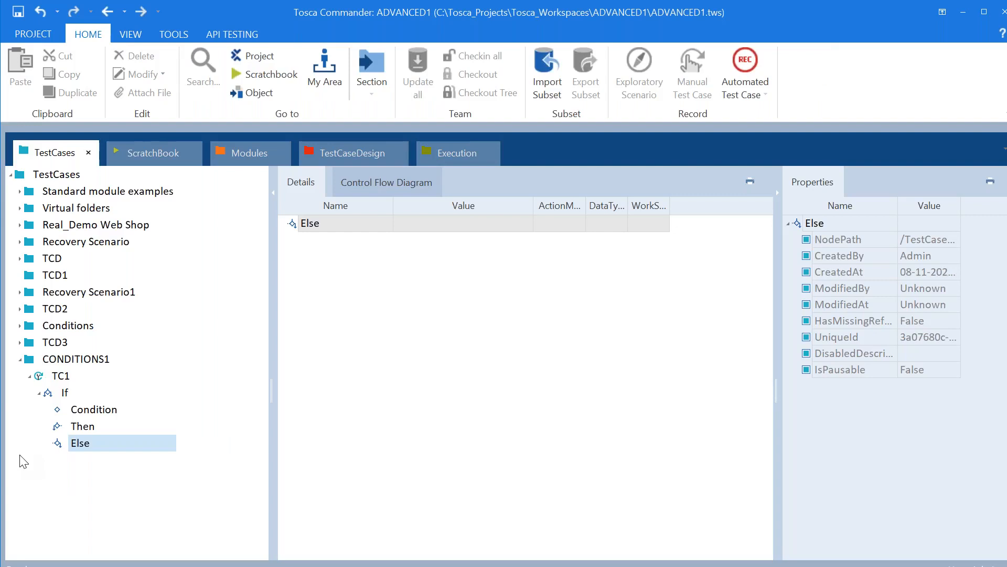
{"action": "key", "text": "alt+Tab"}
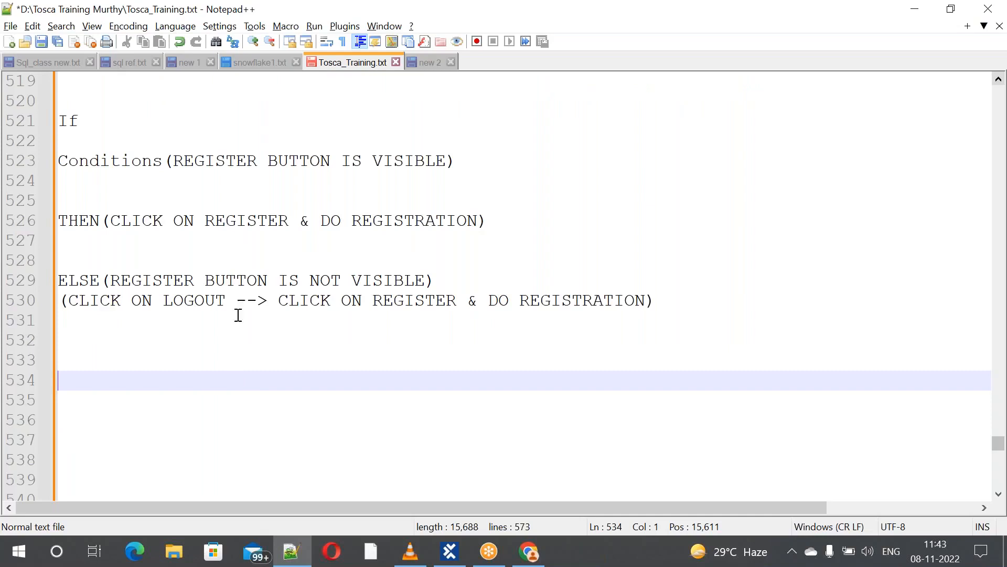
Select the note text REGISTER BUTTON IS VISIBLE, then return to Tosca Commander
{"action": "left_click_drag", "start_coordinate": [177, 163], "coordinate": [447, 160]}
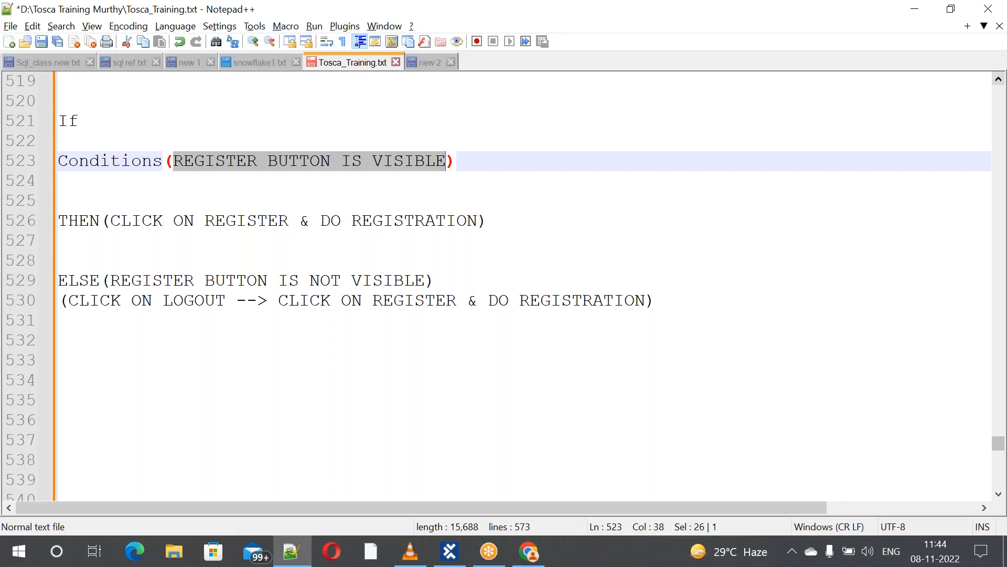
{"action": "key", "text": "alt+Tab"}
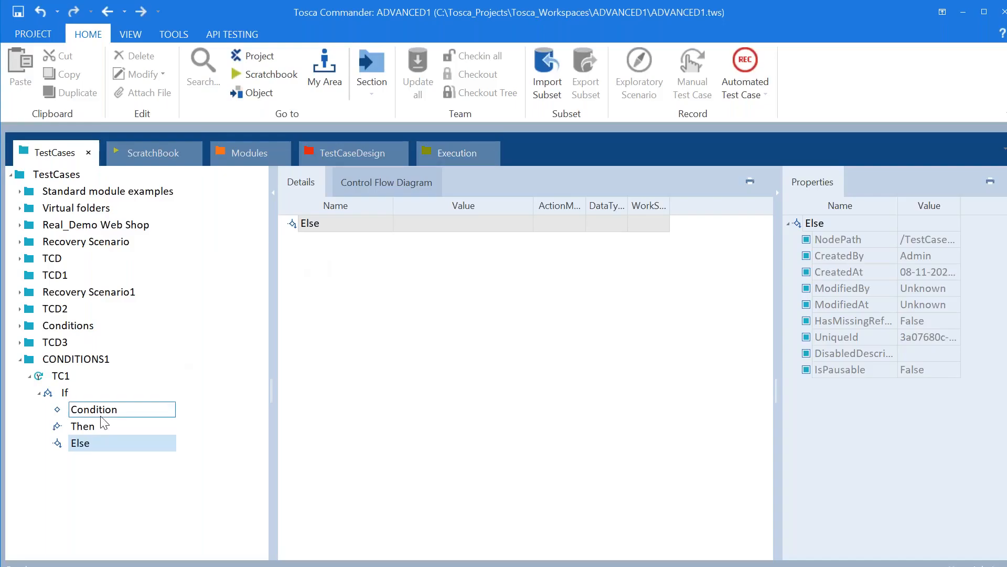
Copy the Demo Web Shop step from TestCase2_User_Reg's Condition branch
{"action": "left_click", "coordinate": [87, 412]}
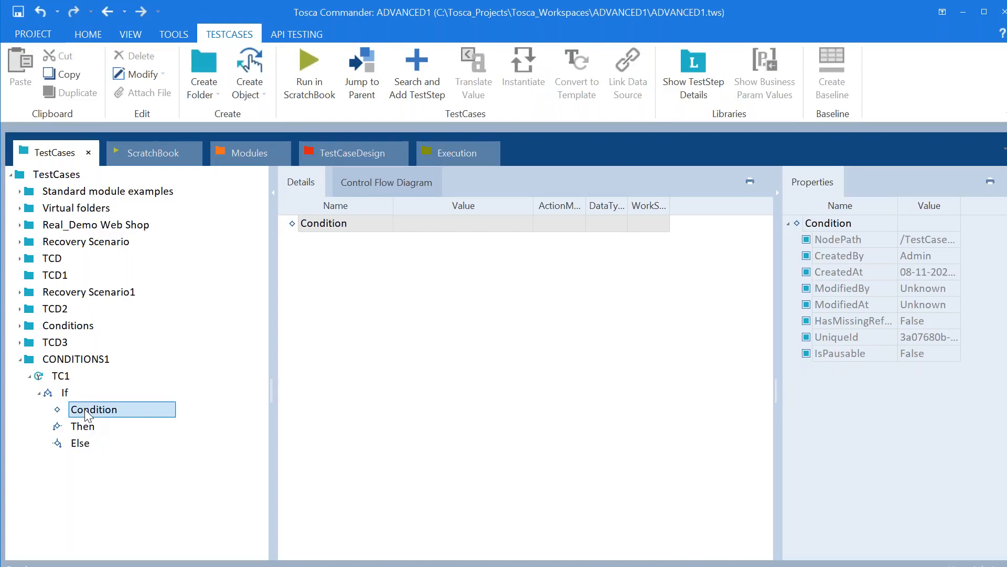
{"action": "left_click", "coordinate": [22, 326]}
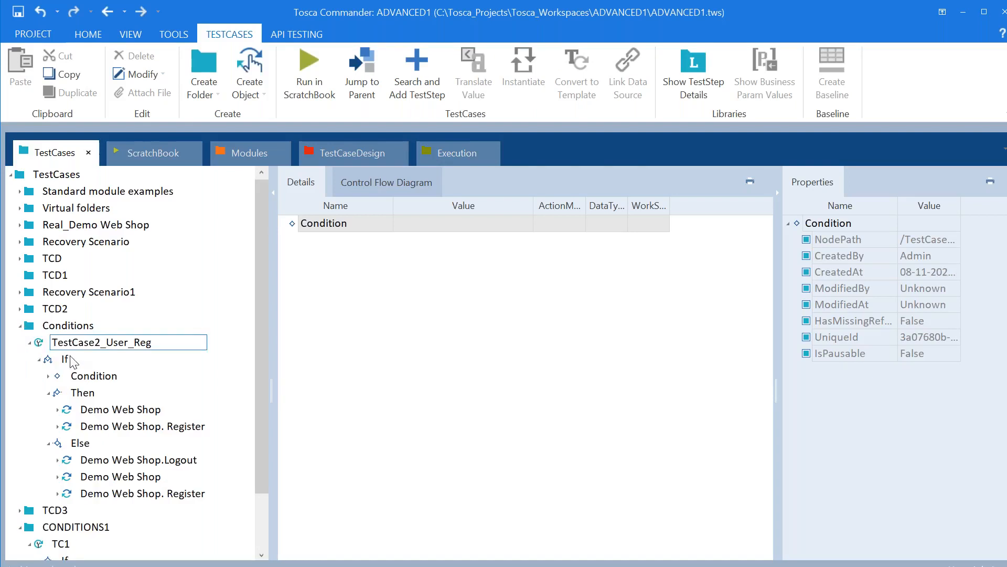
{"action": "left_click", "coordinate": [49, 376]}
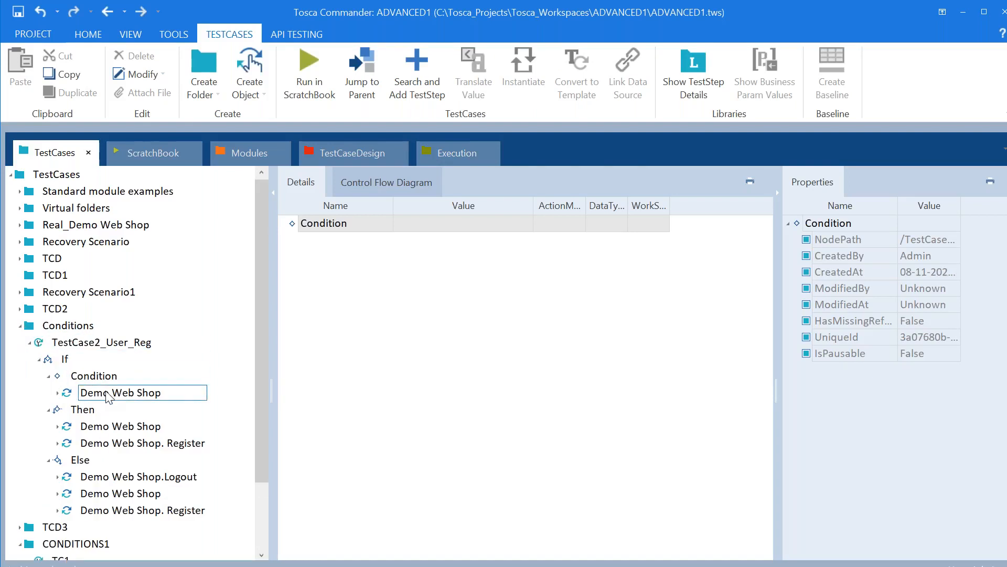
{"action": "right_click", "coordinate": [108, 396]}
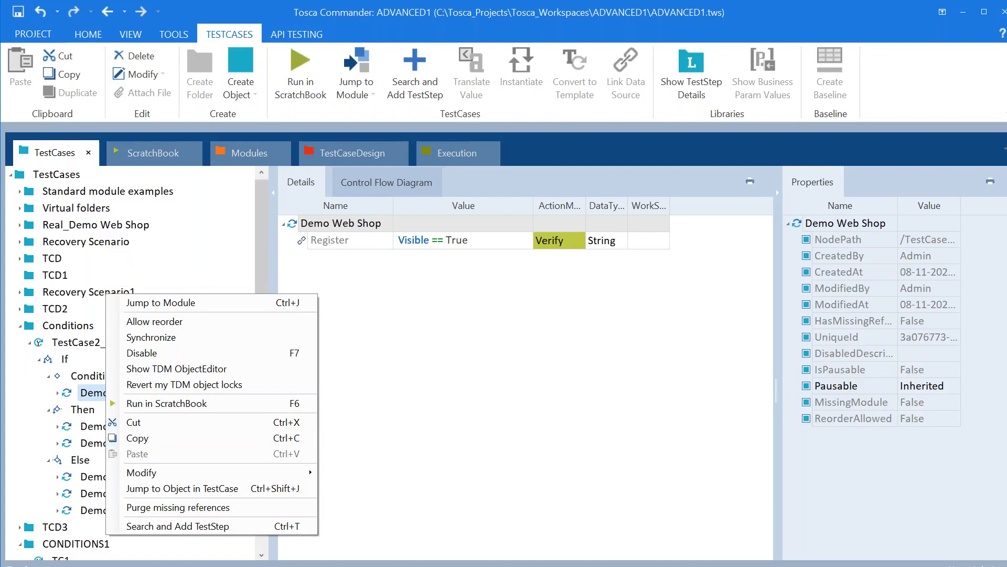
{"action": "left_click", "coordinate": [82, 386]}
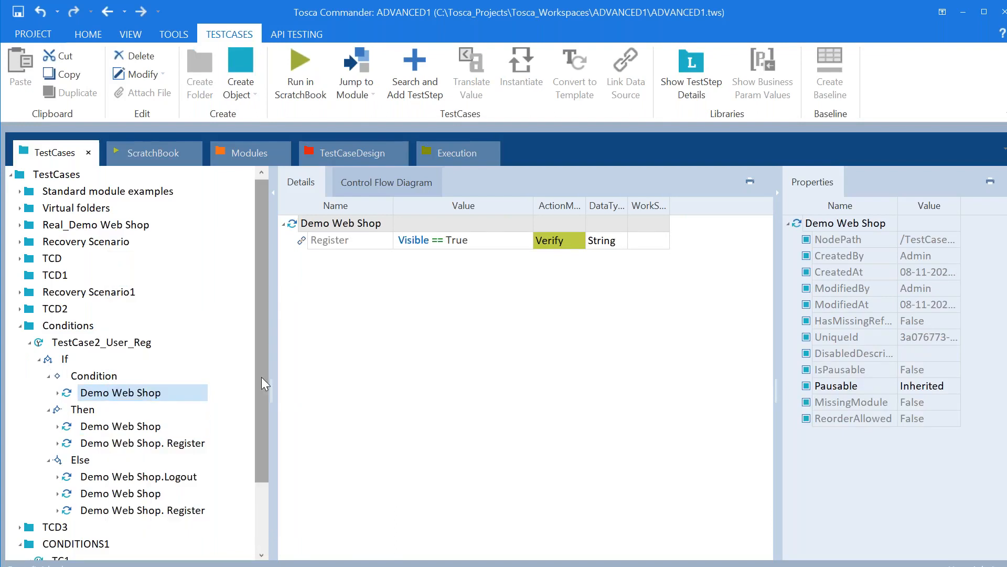
Paste the step into TC1's Condition, showing Register Visible == True, and widen ActionMode
{"action": "left_click_drag", "start_coordinate": [261, 377], "coordinate": [256, 521]}
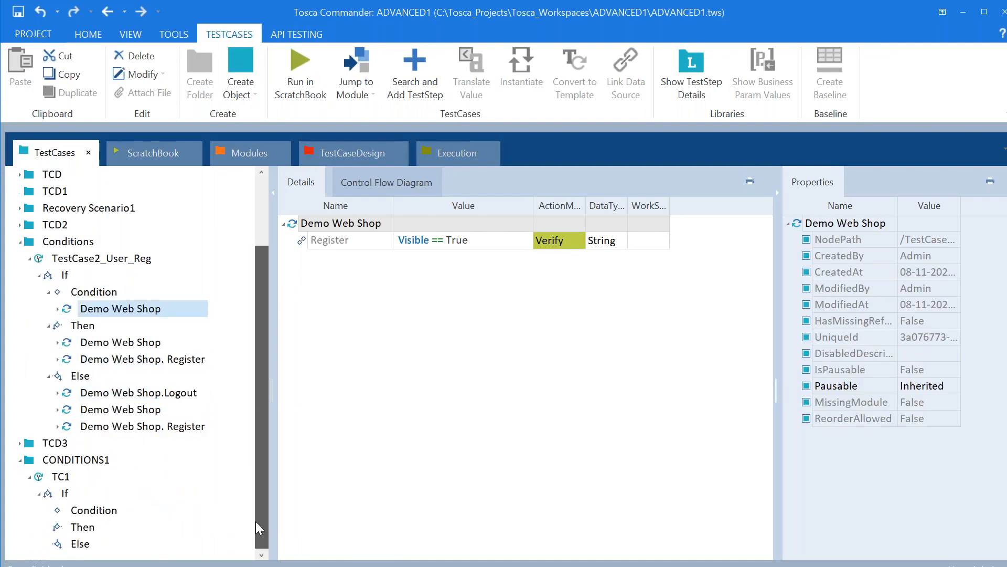
{"action": "left_click", "coordinate": [86, 511]}
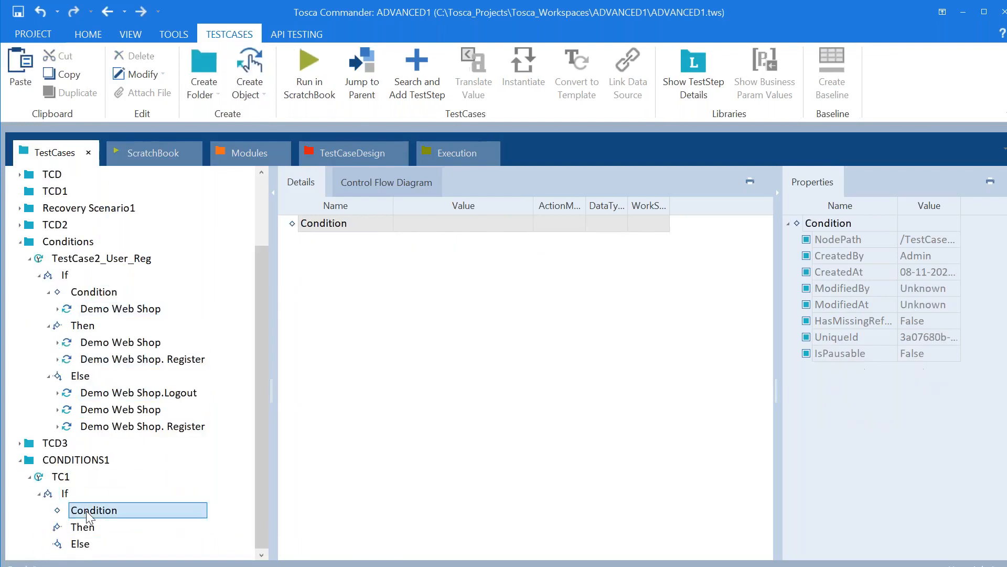
{"action": "right_click", "coordinate": [404, 258]}
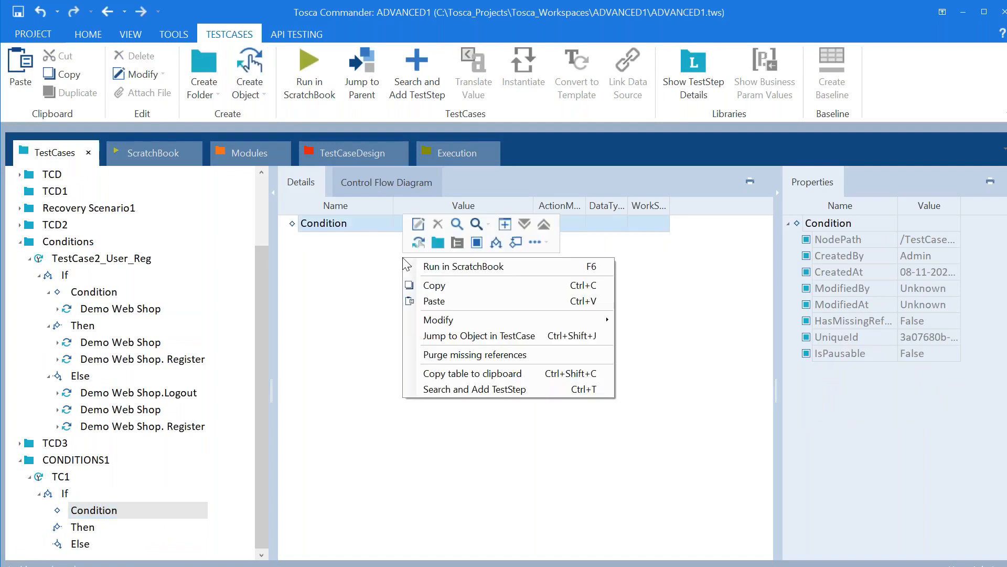
{"action": "left_click", "coordinate": [435, 301]}
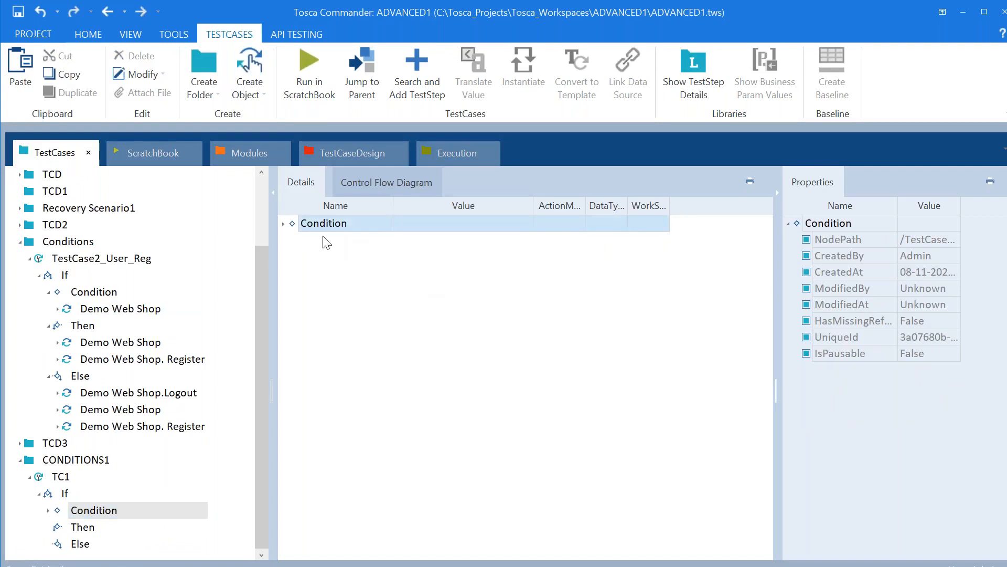
{"action": "left_click", "coordinate": [283, 224]}
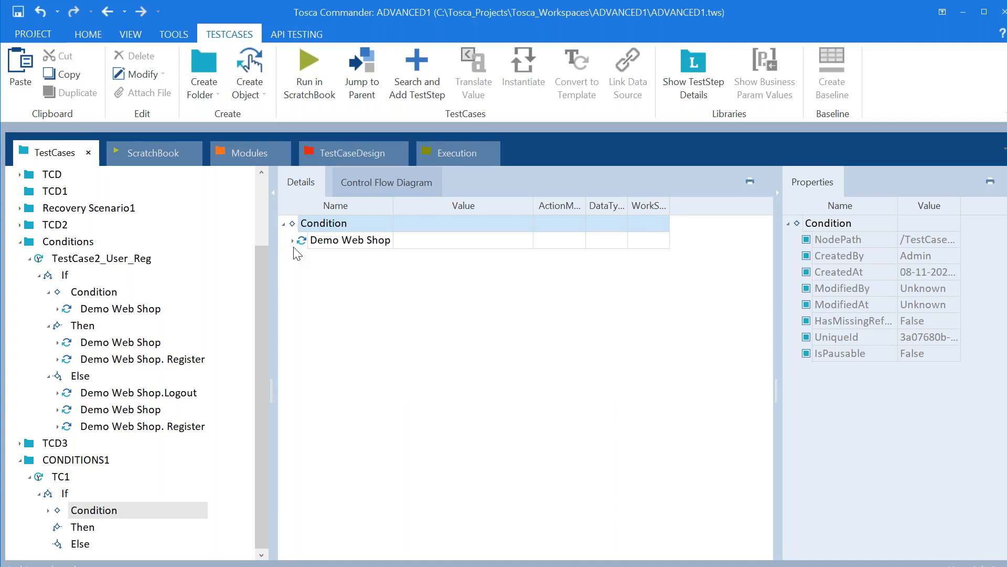
{"action": "left_click", "coordinate": [292, 242]}
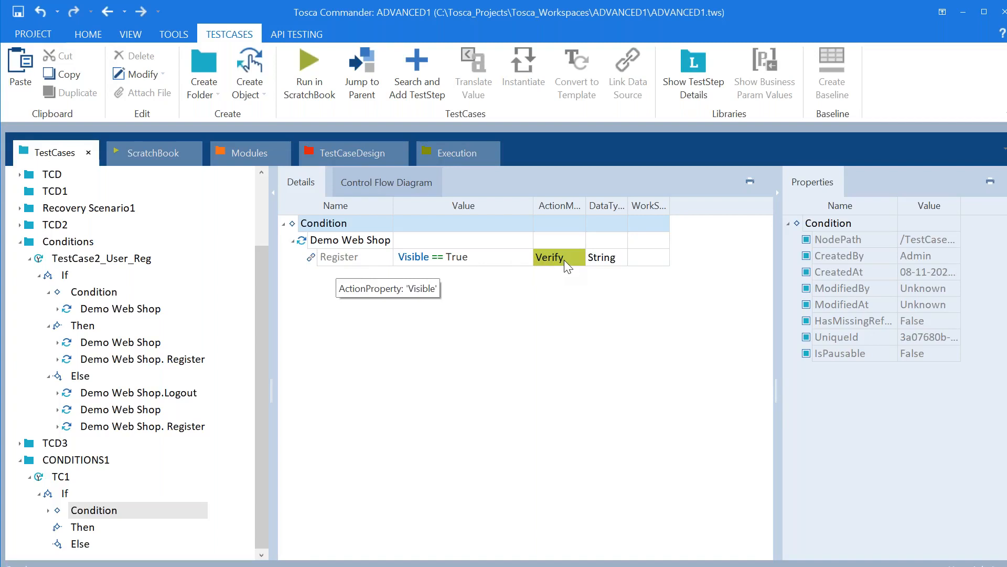
{"action": "left_click_drag", "start_coordinate": [586, 205], "coordinate": [636, 205]}
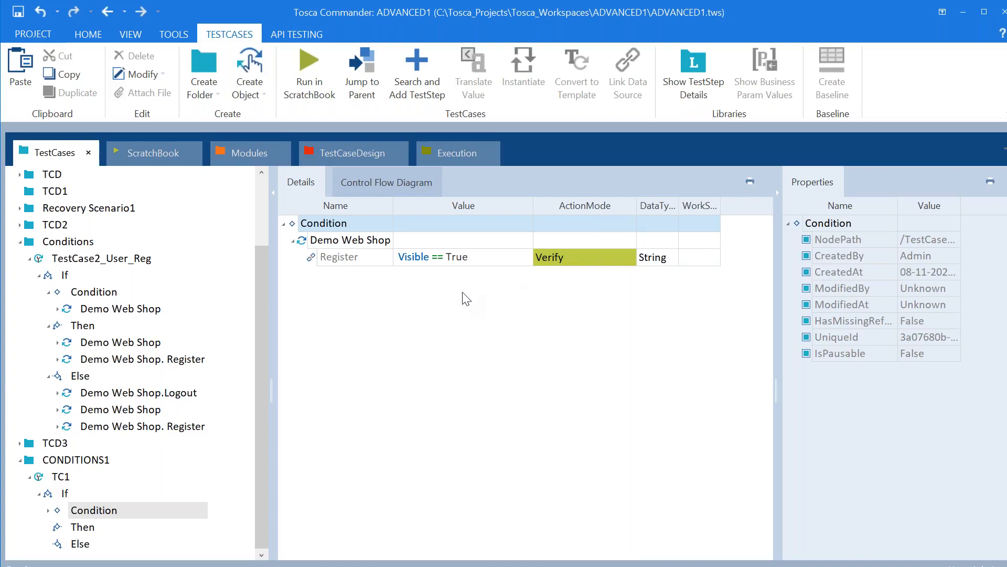
{"action": "key", "text": "alt+Tab"}
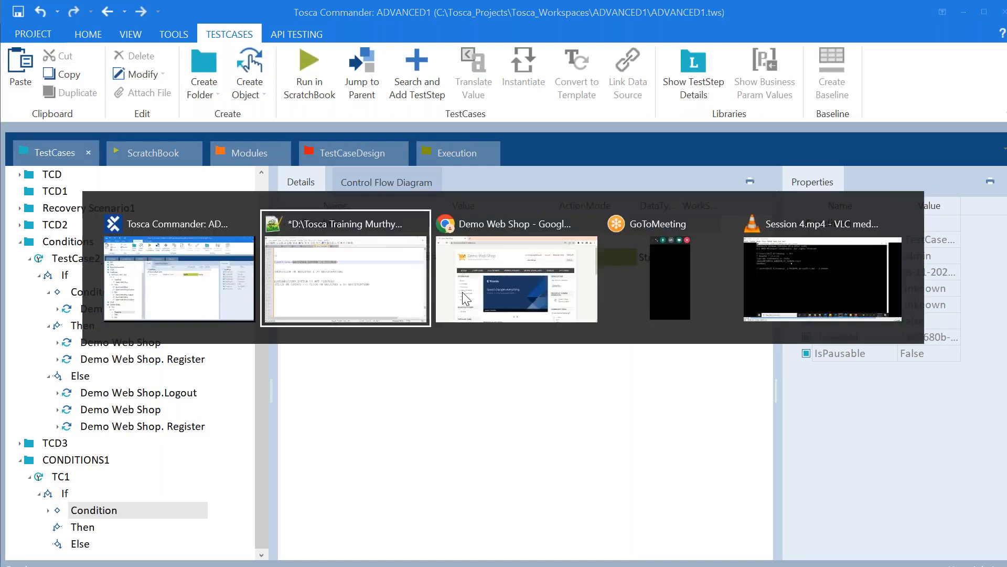
Mark the Conditions note //DONE and extend it to REGISTER BUTTON IS VISIBLE OR NOT
{"action": "left_click", "coordinate": [498, 166]}
{"action": "type", "text": "//DONE"}
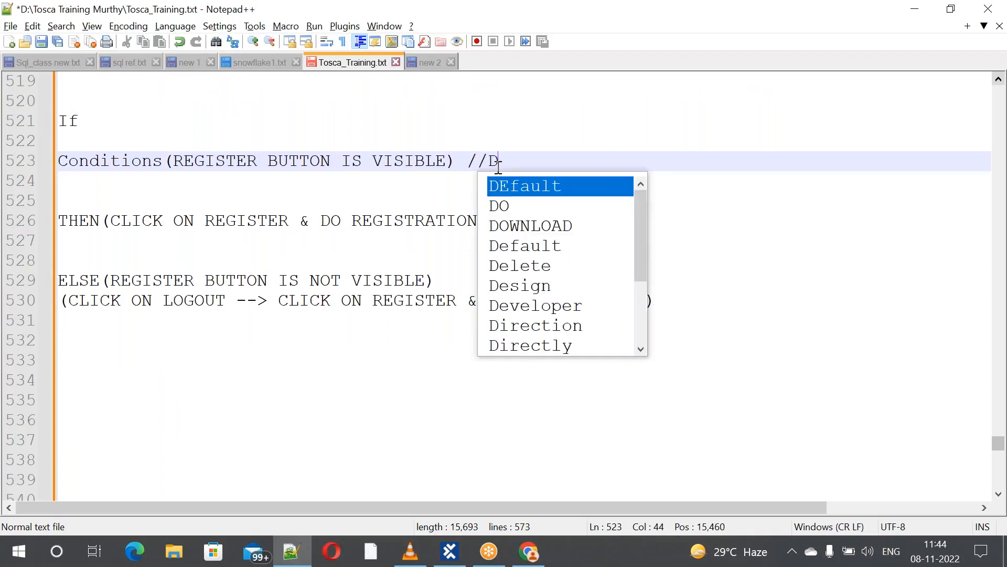
{"action": "left_click", "coordinate": [475, 404]}
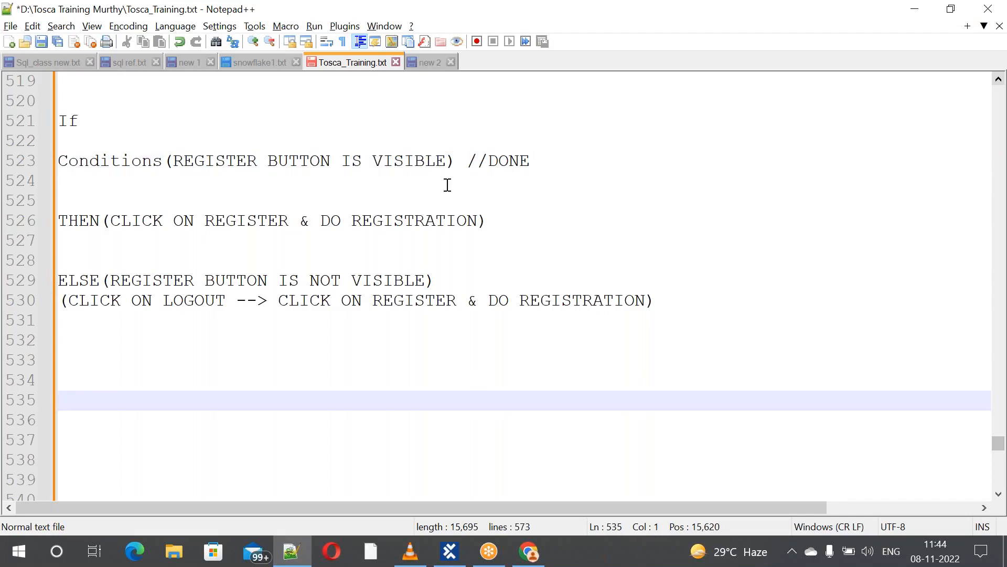
{"action": "left_click", "coordinate": [451, 153]}
{"action": "type", "text": "OR NOT"}
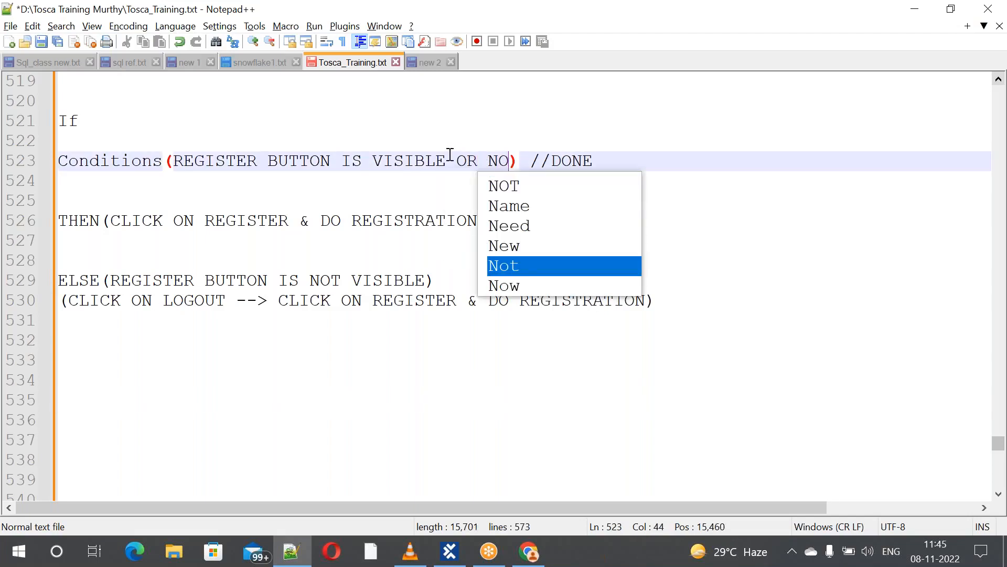
{"action": "left_click", "coordinate": [555, 413]}
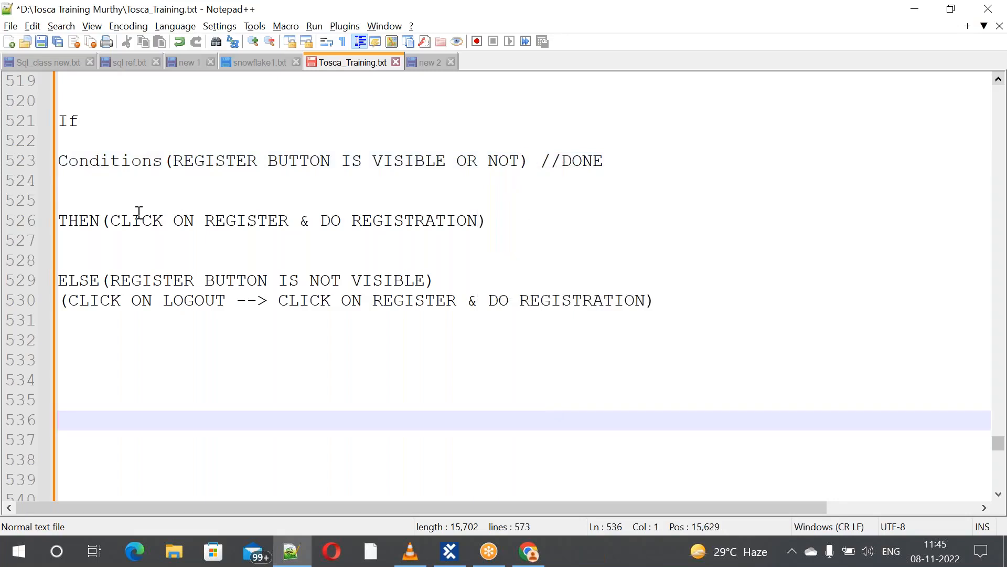
{"action": "left_click_drag", "start_coordinate": [110, 221], "coordinate": [532, 217]}
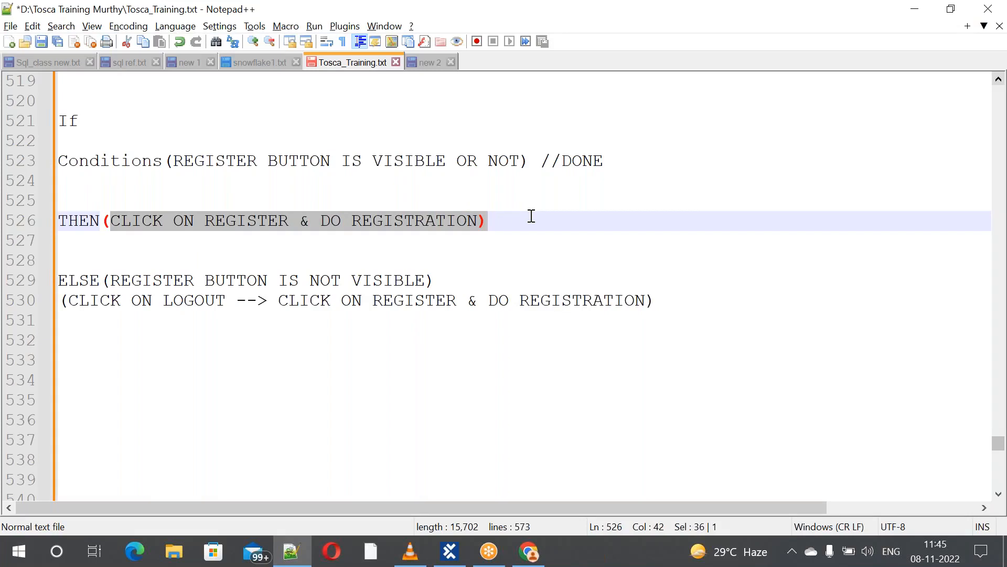
Log out of the Demo Web Shop in Chrome
{"action": "key", "text": "alt+Tab"}
{"action": "key", "text": "alt+Tab"}
{"action": "key", "text": "Tab"}
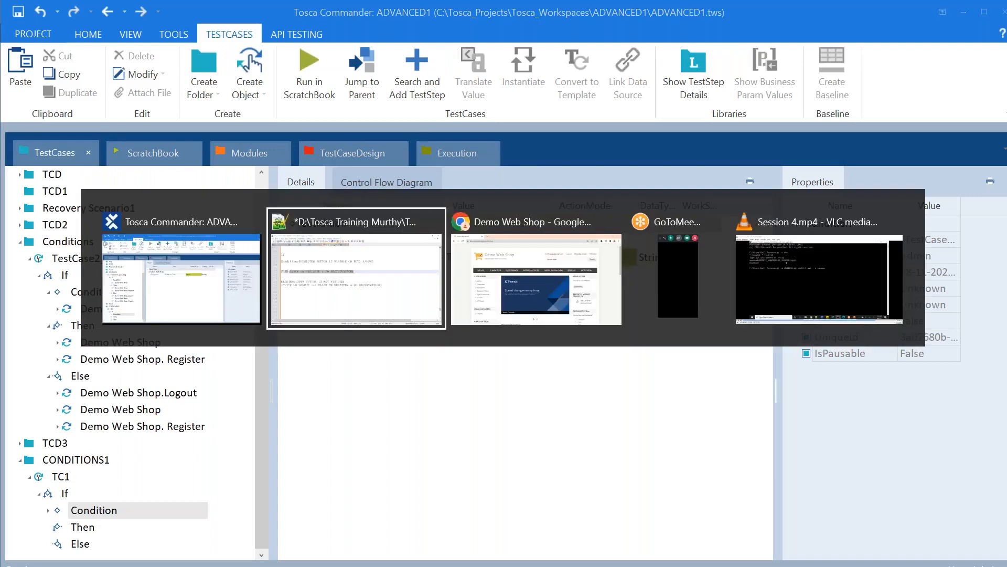
{"action": "left_click", "coordinate": [692, 121]}
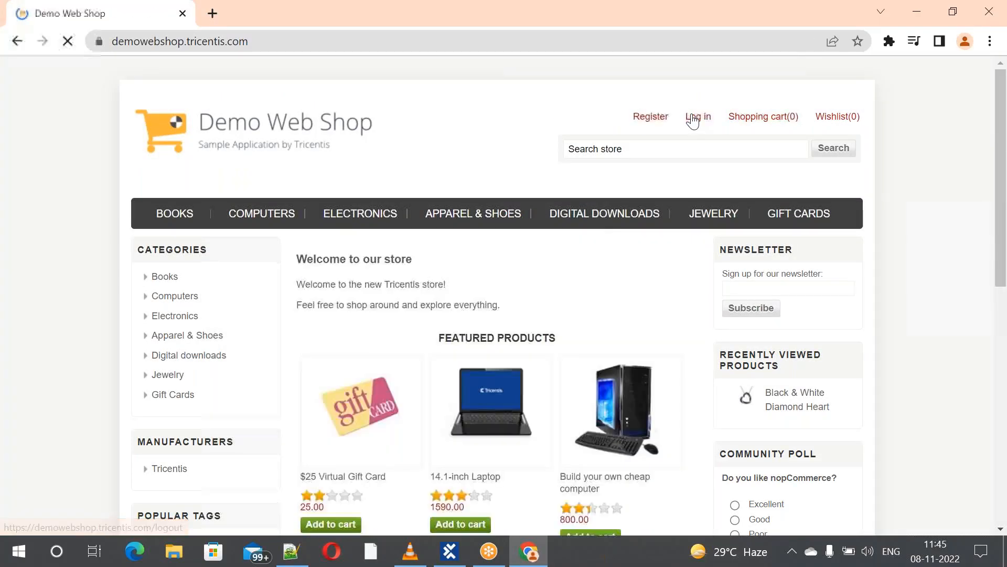
Open the Demo Web Shop Register page, then return to Tosca Commander
{"action": "left_click", "coordinate": [655, 120]}
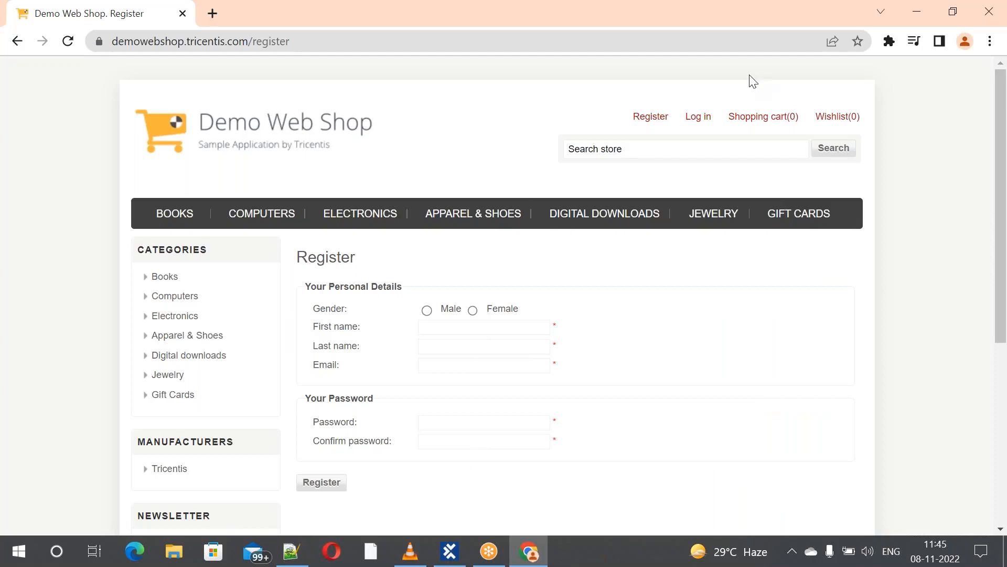
{"action": "key", "text": "alt+Tab"}
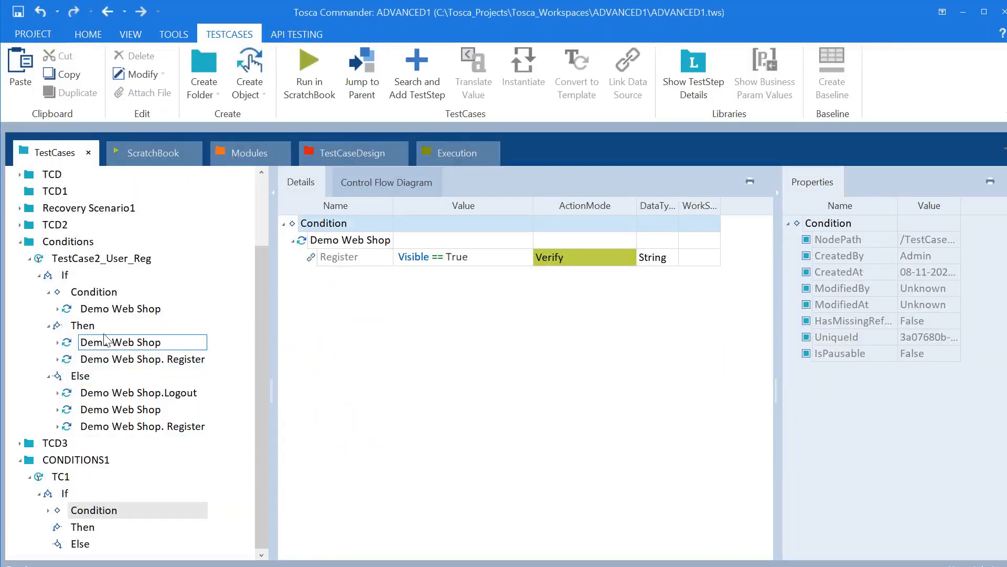
Copy the example's two Then steps, Demo Web Shop and Demo Web Shop. Register
{"action": "left_click", "coordinate": [101, 346]}
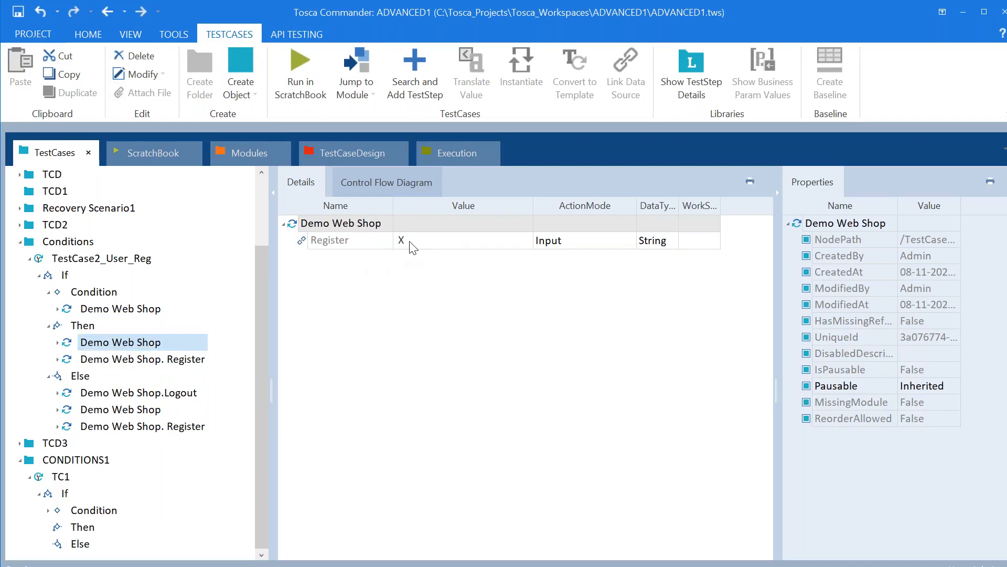
{"action": "left_click", "coordinate": [177, 360]}
{"action": "left_click", "coordinate": [143, 343]}
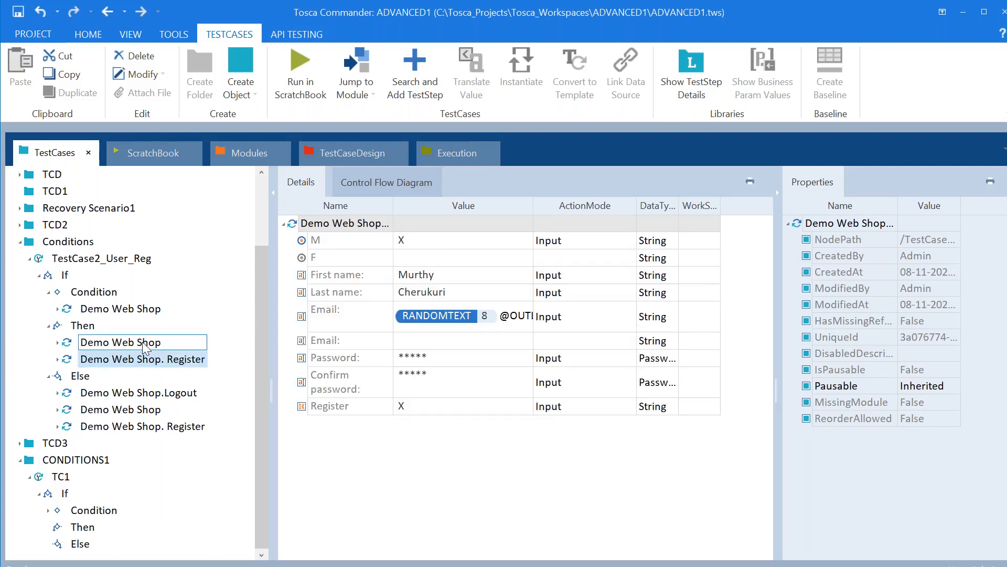
{"action": "left_click", "coordinate": [137, 358], "text": "shift"}
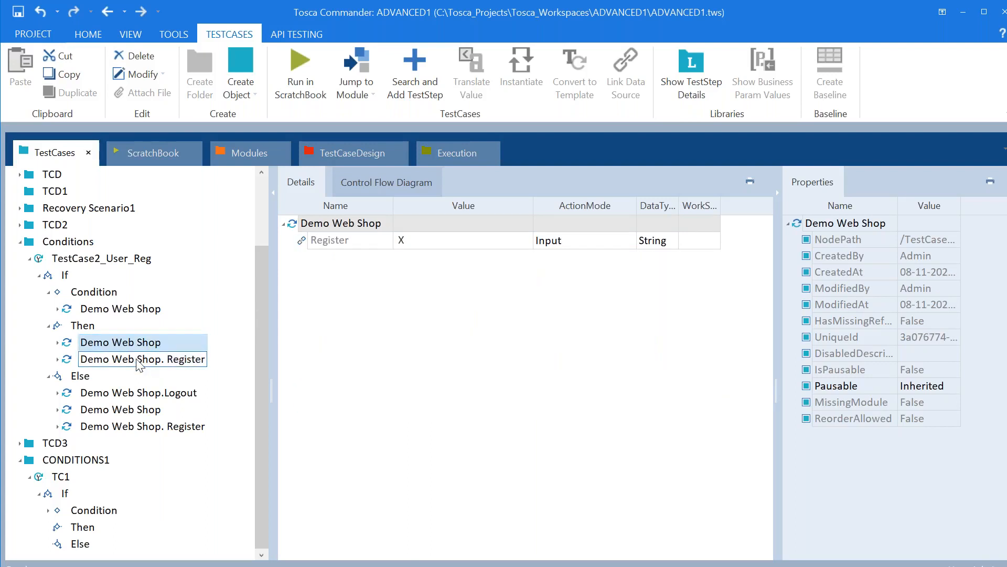
{"action": "right_click", "coordinate": [137, 358]}
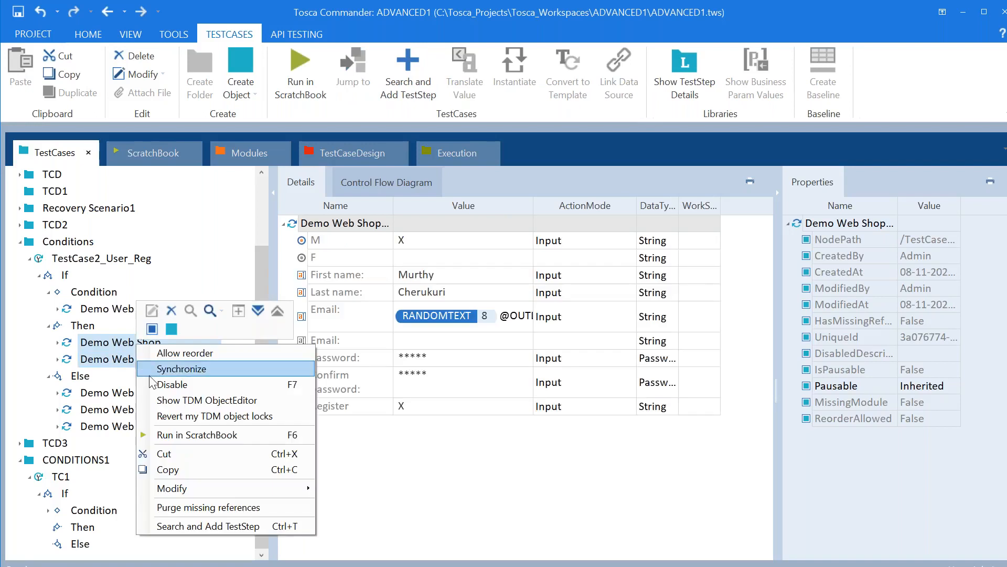
{"action": "left_click", "coordinate": [181, 473]}
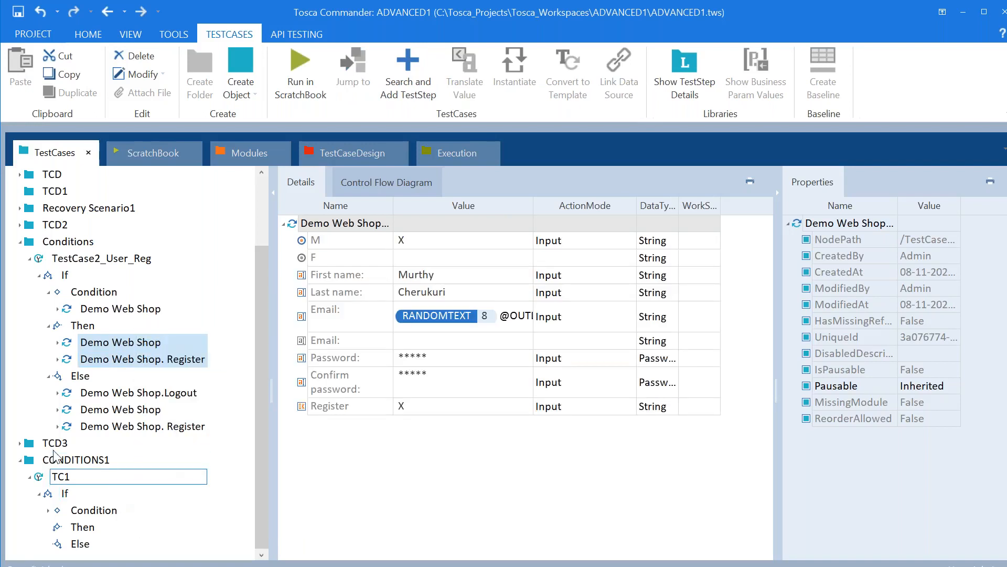
Paste both steps into TC1's Then branch and expand the first to show Register value X
{"action": "left_click", "coordinate": [94, 511]}
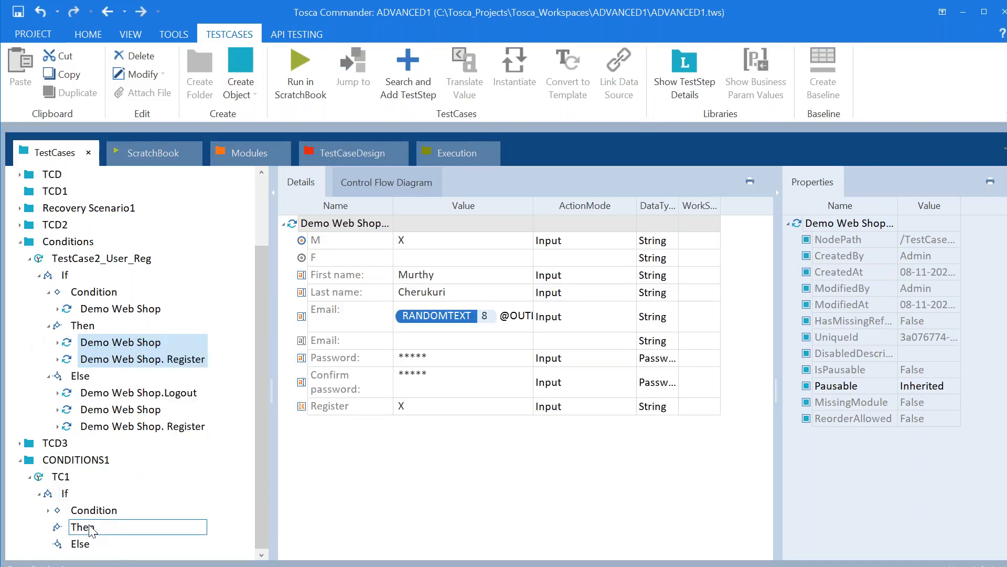
{"action": "left_click", "coordinate": [92, 530]}
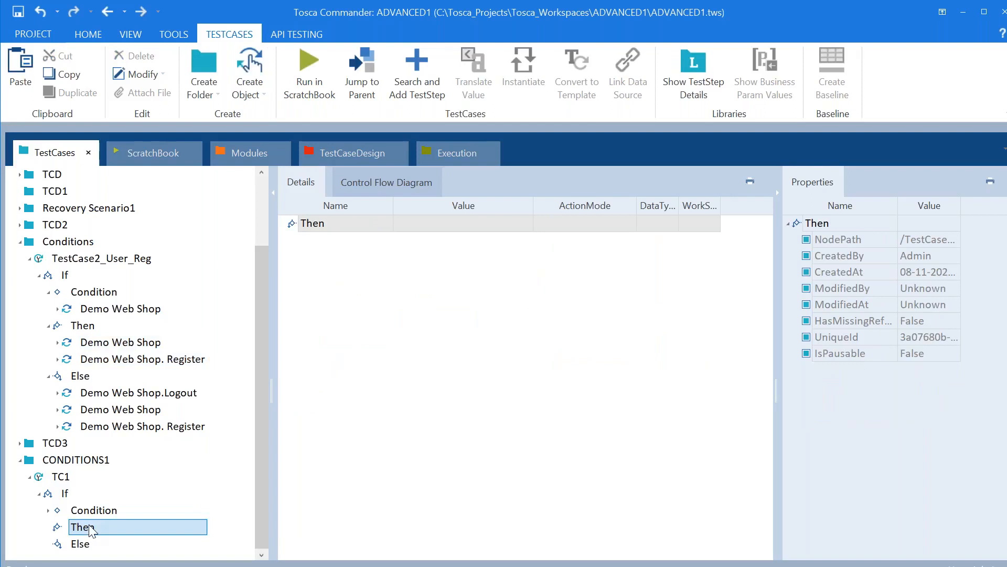
{"action": "key", "text": "alt+Tab"}
{"action": "key", "text": "alt+Tab"}
{"action": "key", "text": "Tab"}
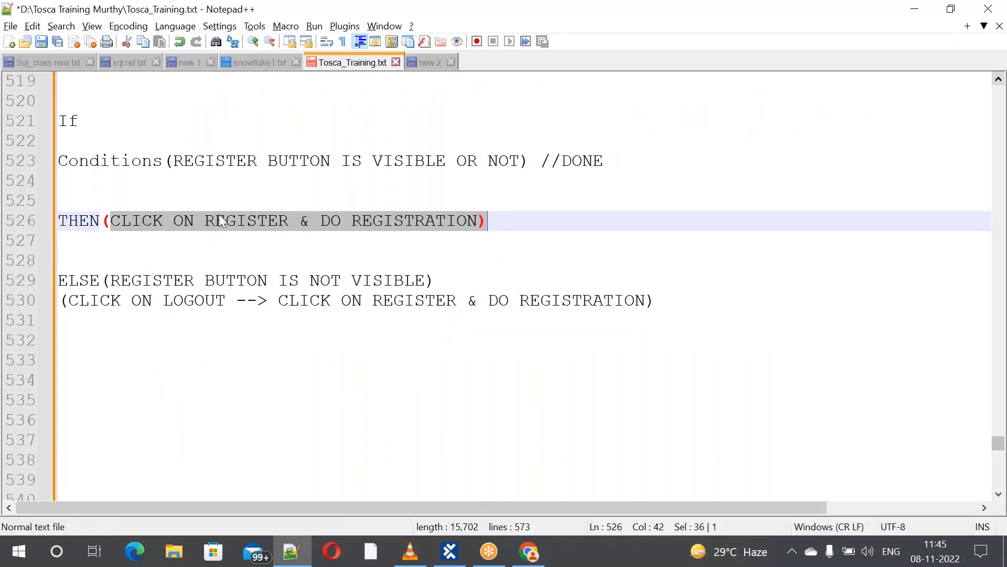
{"action": "key", "text": "alt+Tab"}
{"action": "left_click", "coordinate": [447, 225]}
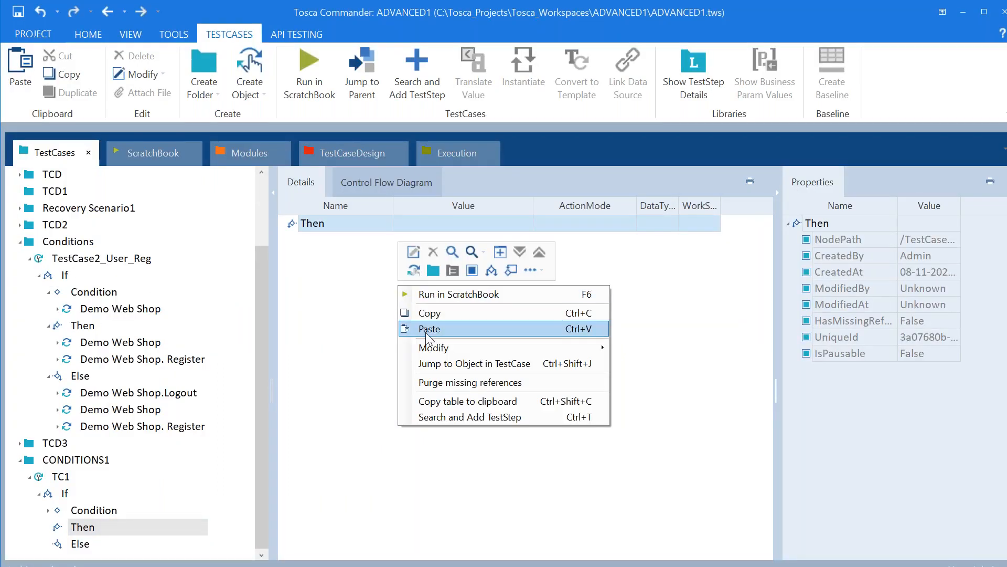
{"action": "left_click", "coordinate": [426, 331]}
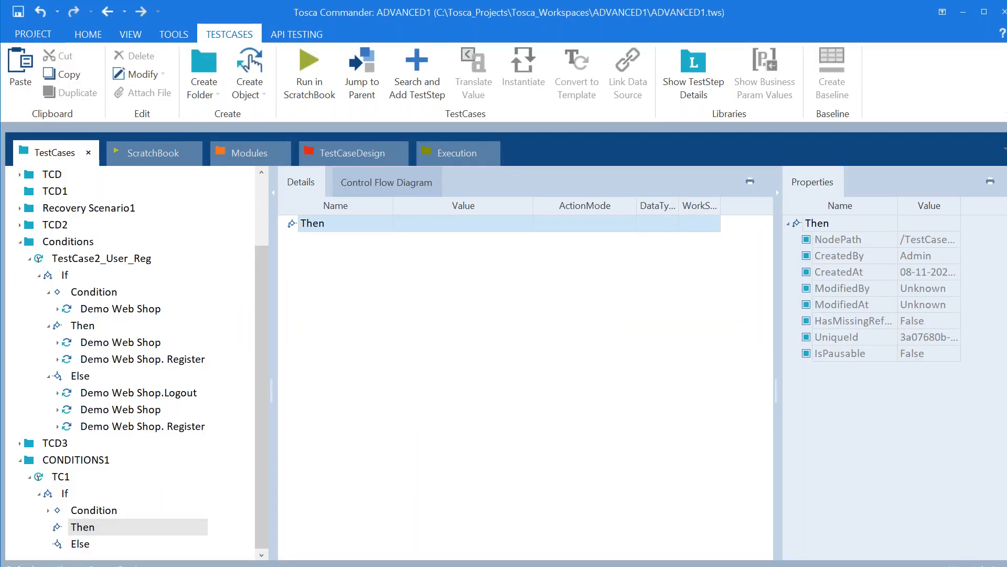
{"action": "left_click", "coordinate": [284, 224]}
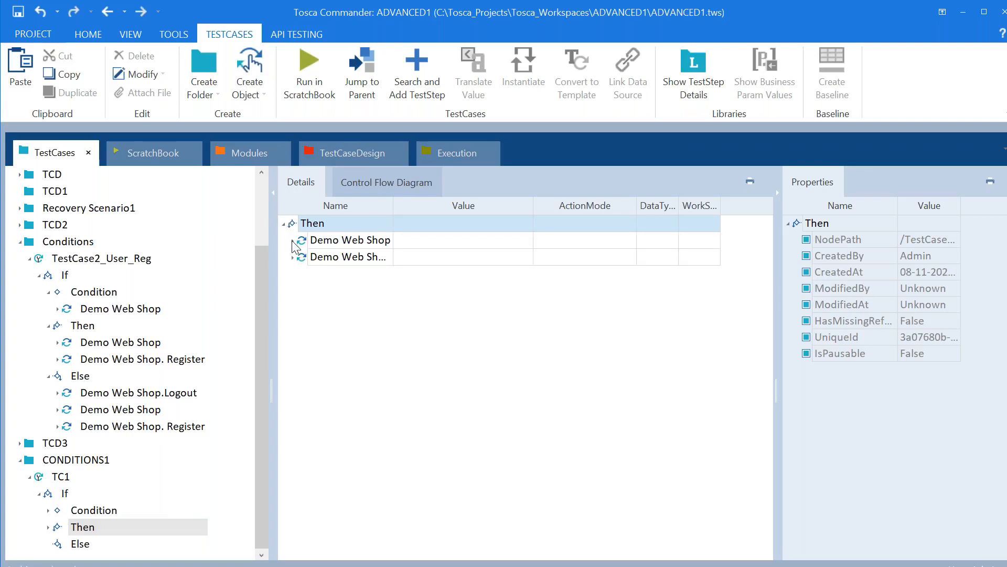
{"action": "left_click", "coordinate": [293, 241]}
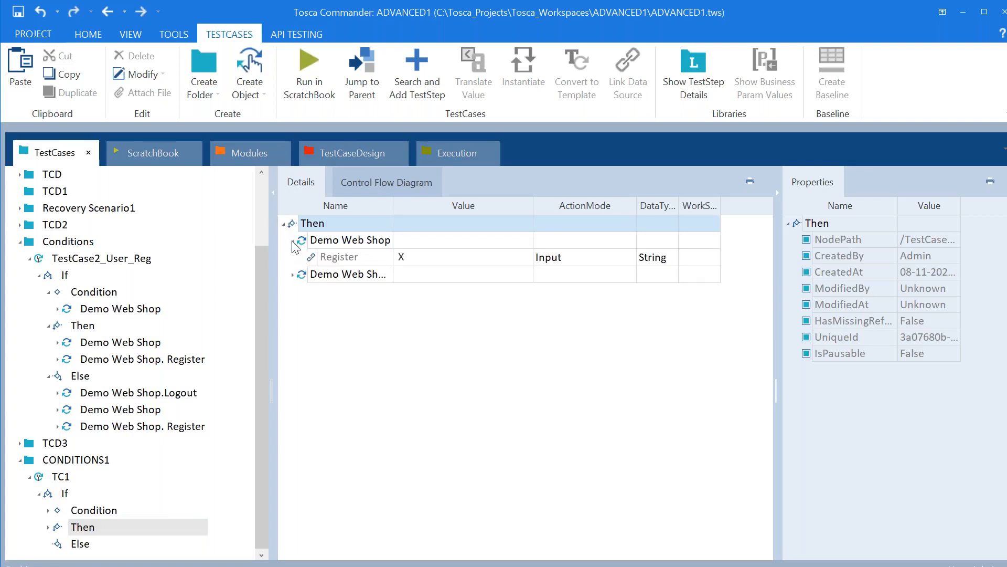
Change the first Then step's Register value from X to {Click} and expand the second step's fields
{"action": "left_click", "coordinate": [420, 258]}
{"action": "left_click", "coordinate": [420, 258]}
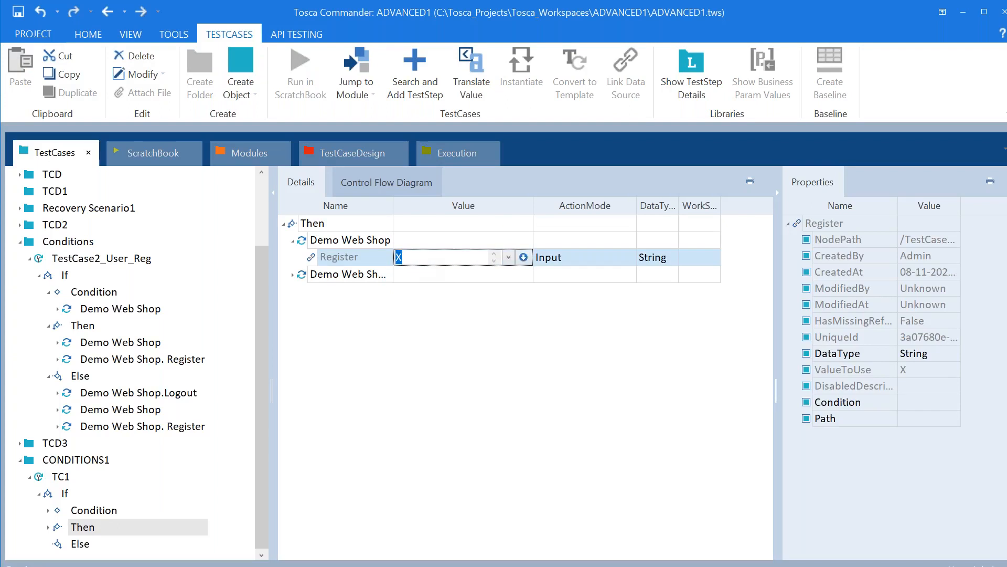
{"action": "type", "text": "{"}
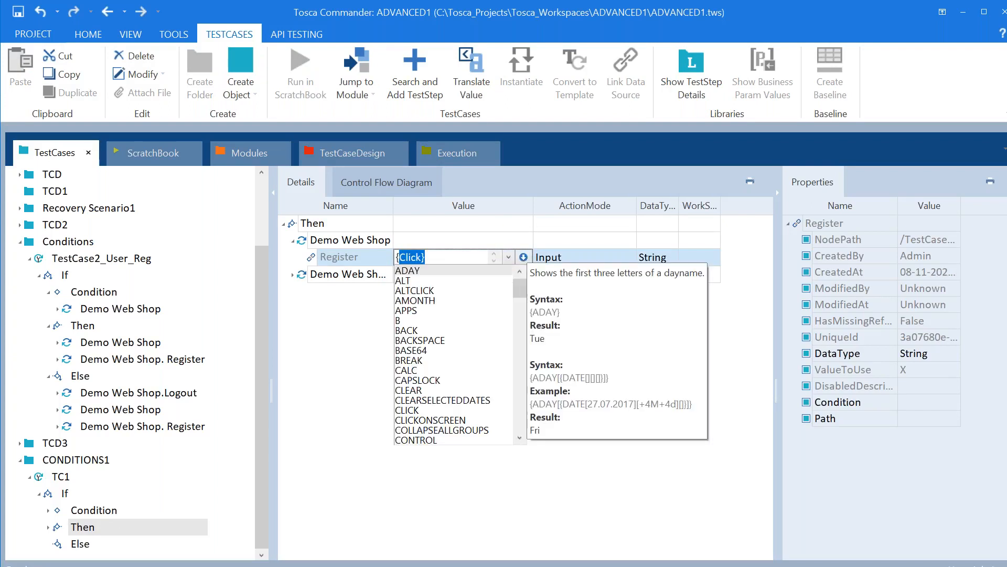
{"action": "type", "text": "Click}"}
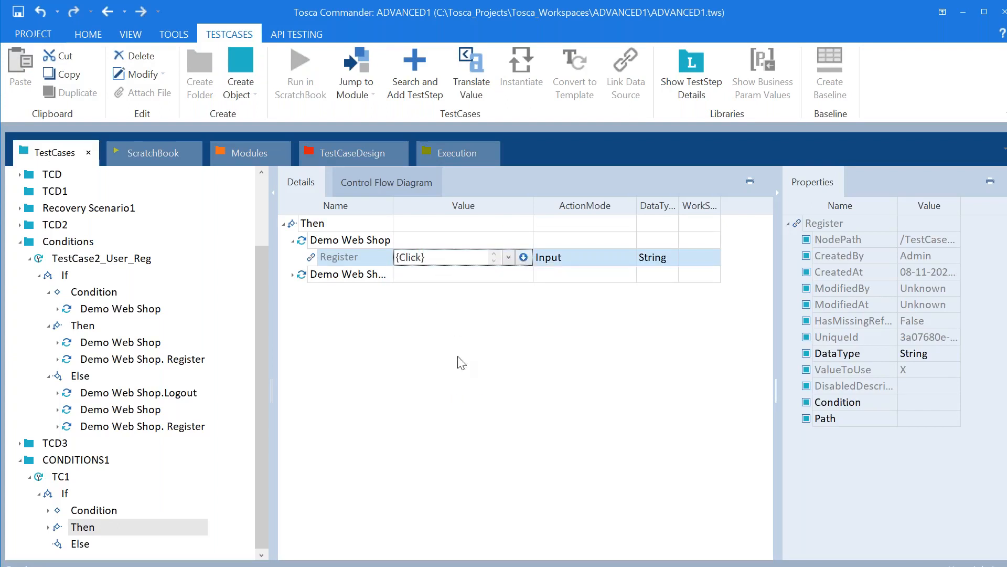
{"action": "key", "text": "Return"}
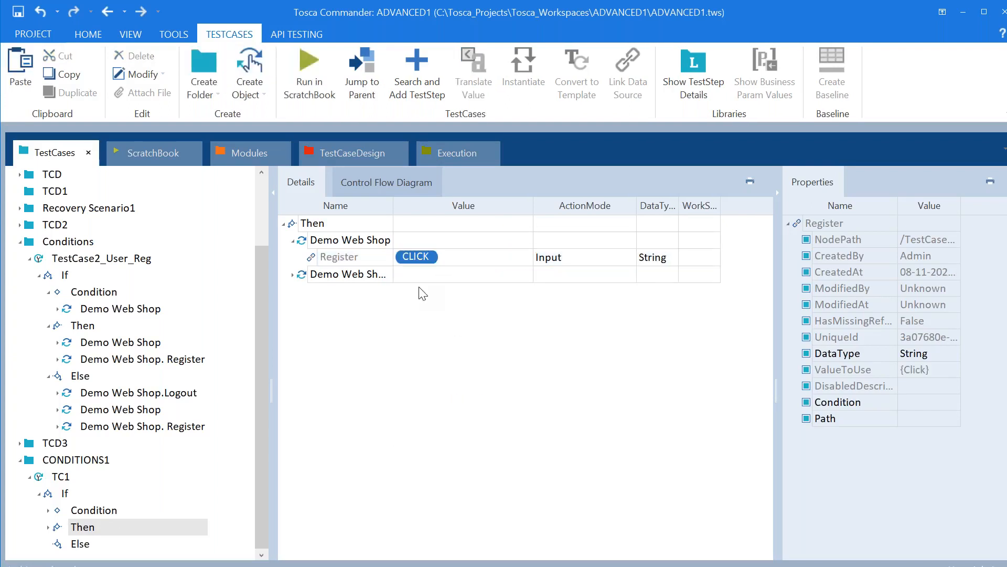
{"action": "left_click", "coordinate": [294, 275]}
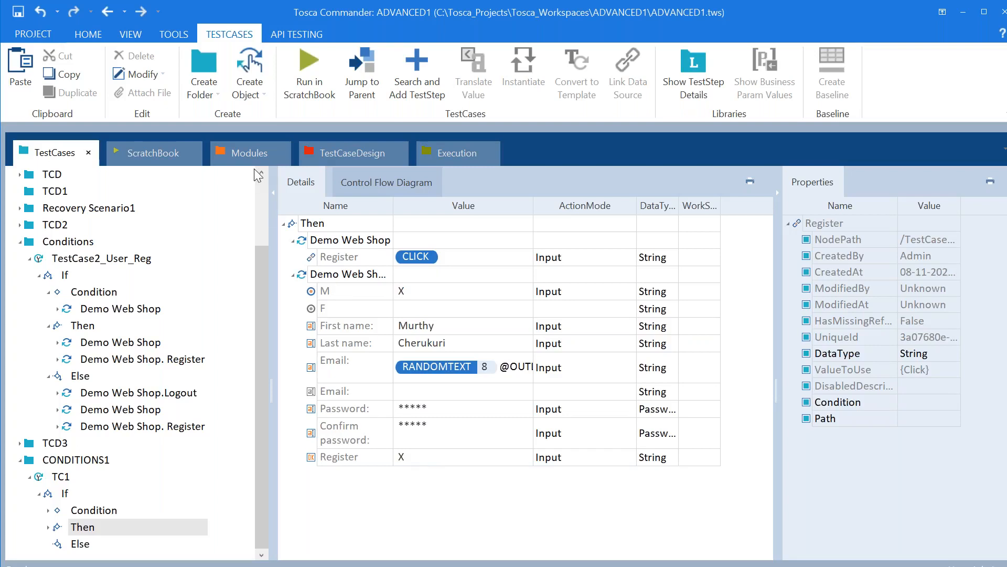
{"action": "left_click", "coordinate": [19, 241]}
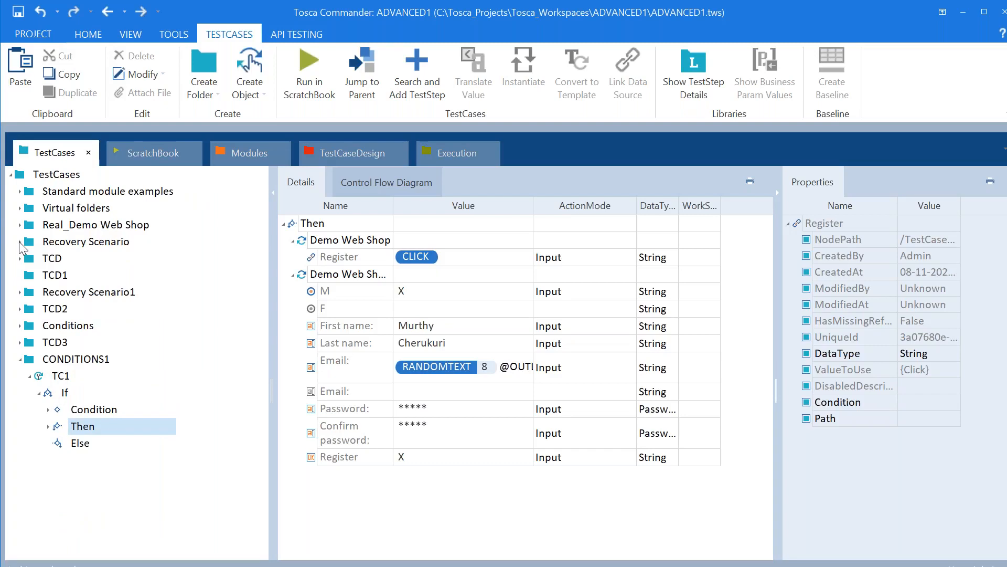
{"action": "key", "text": "alt+Tab"}
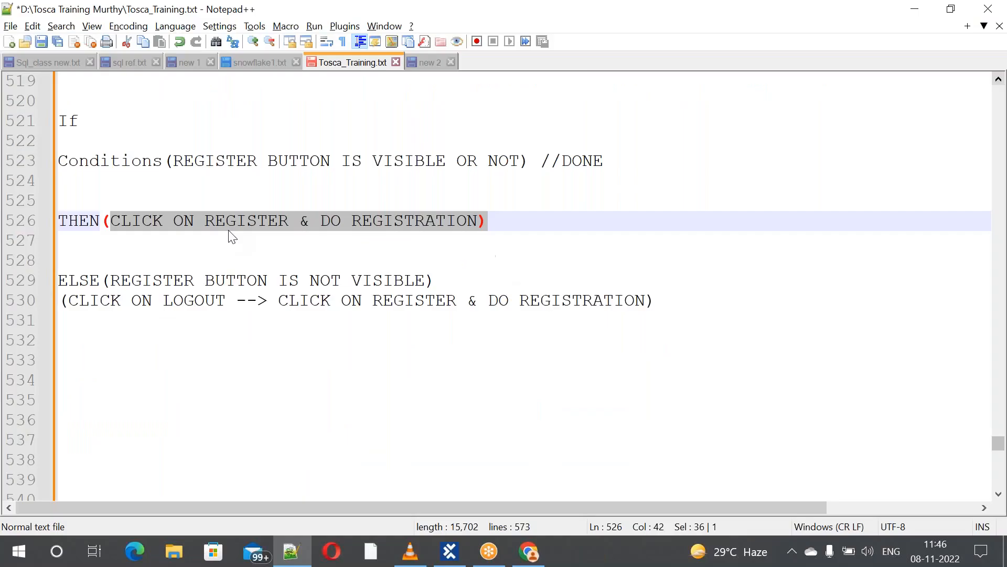
{"action": "left_click", "coordinate": [226, 225]}
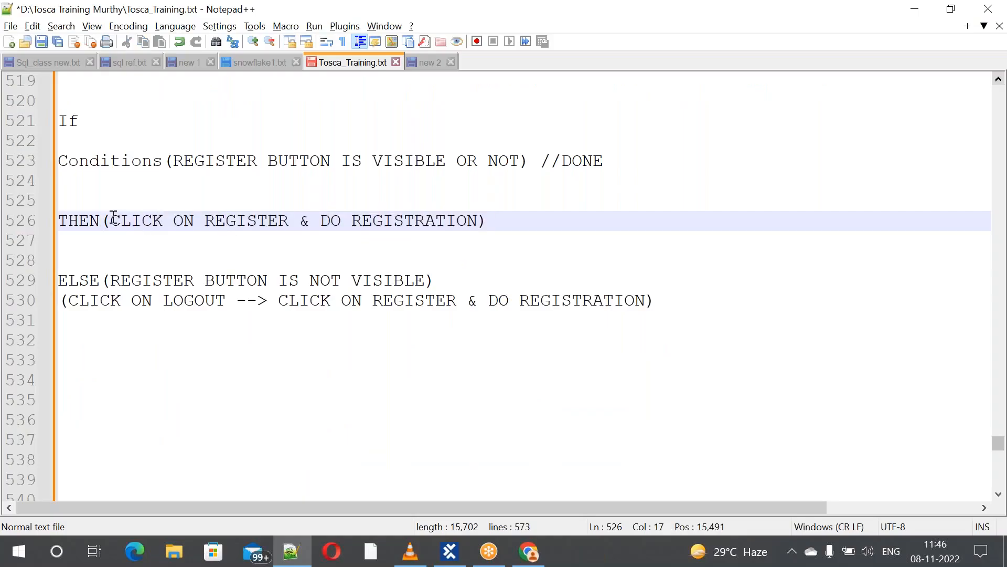
{"action": "left_click_drag", "start_coordinate": [510, 225], "coordinate": [39, 159]}
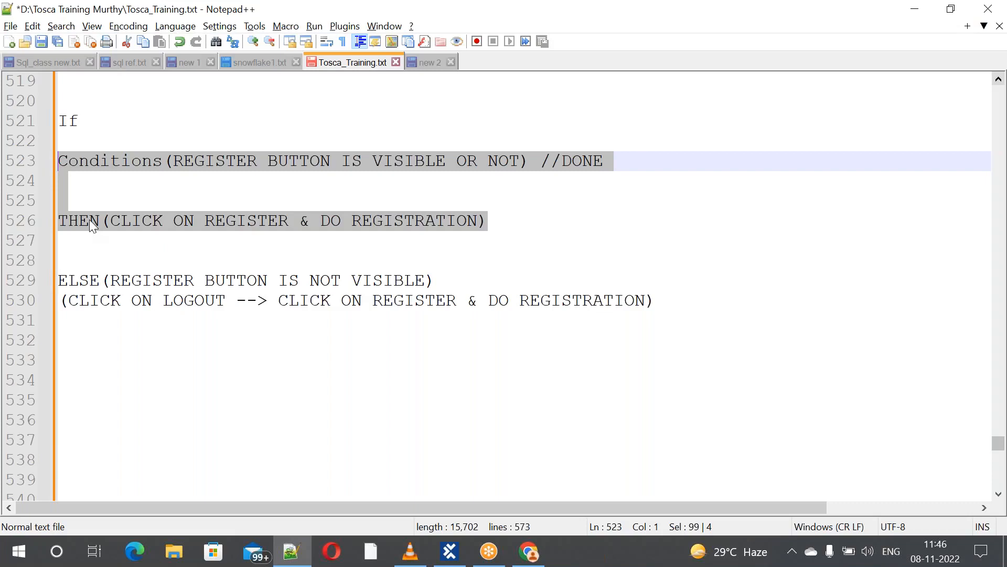
{"action": "left_click", "coordinate": [999, 80]}
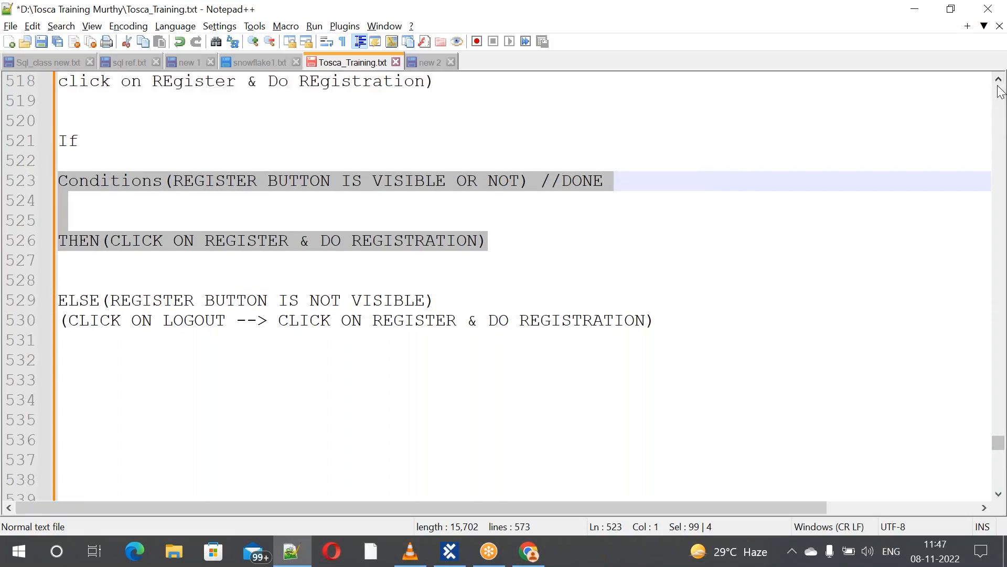
{"action": "left_click", "coordinate": [999, 81]}
{"action": "left_click", "coordinate": [999, 82]}
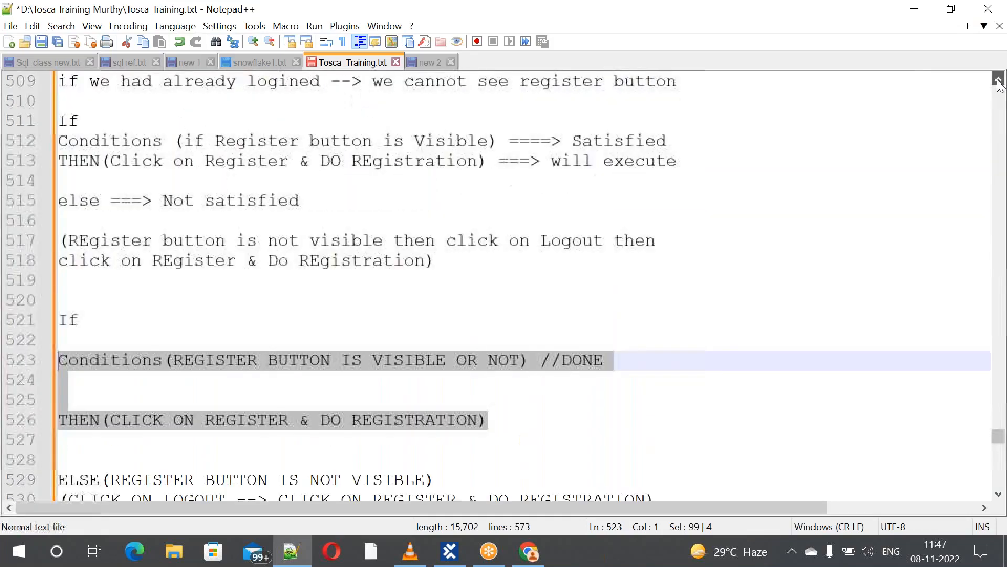
{"action": "left_click", "coordinate": [999, 81]}
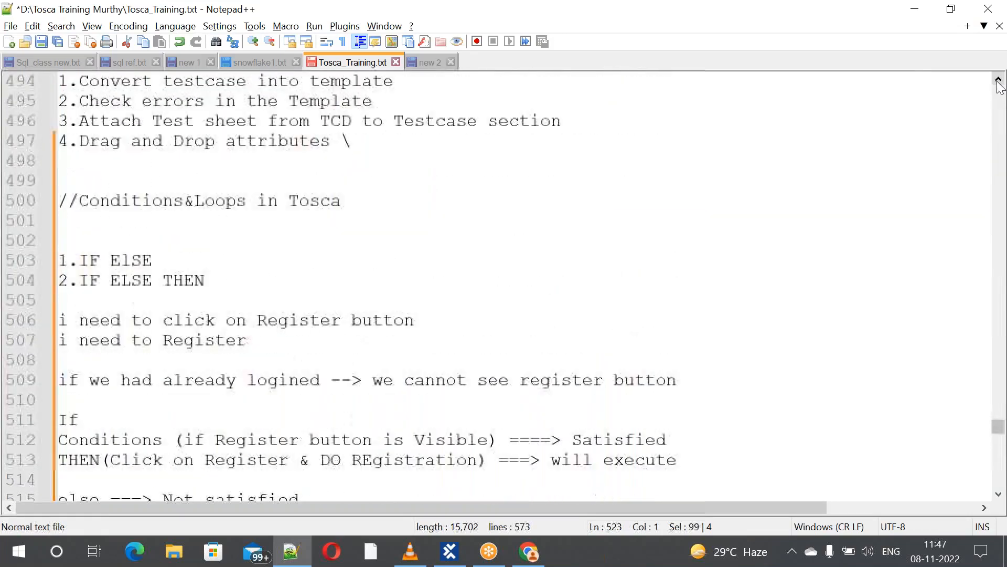
{"action": "left_click", "coordinate": [61, 258]}
{"action": "left_click_drag", "start_coordinate": [60, 258], "coordinate": [213, 280]}
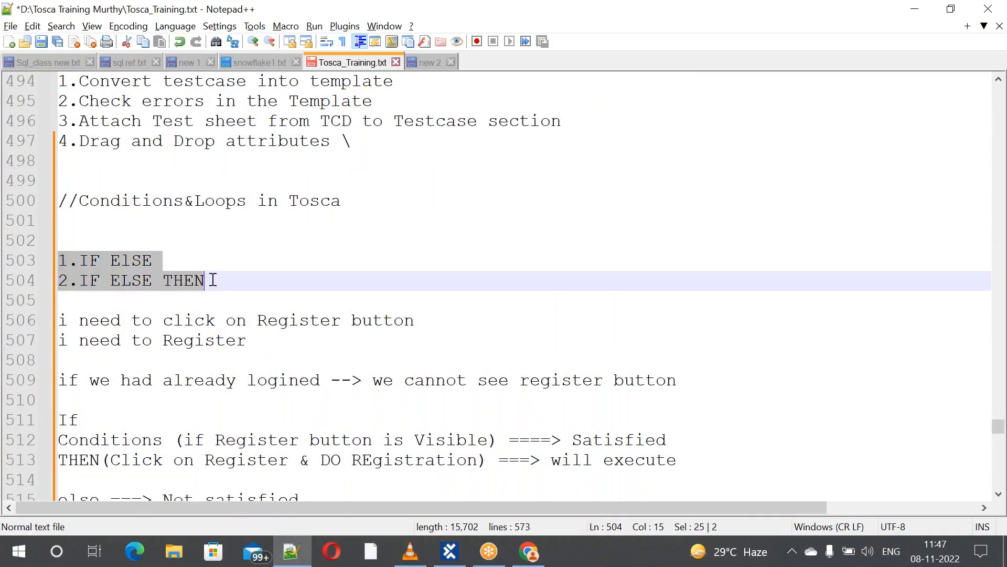
{"action": "left_click", "coordinate": [318, 367]}
{"action": "key", "text": "Down"}
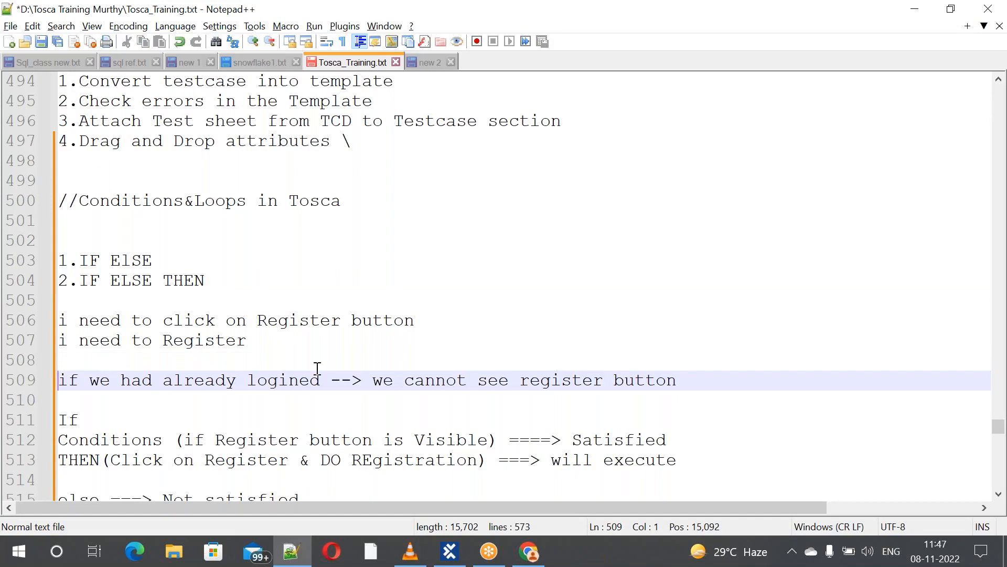
{"action": "key", "text": "Down"}
{"action": "key", "text": "Down"}
{"action": "key", "text": "Down"}
{"action": "key", "text": "Down"}
{"action": "key", "text": "Down"}
{"action": "key", "text": "Down"}
{"action": "key", "text": "Down"}
{"action": "key", "text": "Down"}
{"action": "key", "text": "Down"}
{"action": "key", "text": "Down"}
{"action": "key", "text": "Down"}
{"action": "key", "text": "Down"}
{"action": "key", "text": "Down"}
{"action": "key", "text": "Down"}
{"action": "key", "text": "Down"}
{"action": "key", "text": "Down"}
{"action": "key", "text": "Down"}
{"action": "key", "text": "Down"}
{"action": "key", "text": "Down"}
{"action": "key", "text": "Down"}
{"action": "key", "text": "Up"}
{"action": "key", "text": "Up"}
{"action": "key", "text": "Up"}
{"action": "key", "text": "Up"}
{"action": "key", "text": "Up"}
{"action": "key", "text": "Up"}
{"action": "key", "text": "Up"}
{"action": "key", "text": "Up"}
{"action": "key", "text": "Up"}
{"action": "key", "text": "Up"}
{"action": "key", "text": "Up"}
{"action": "key", "text": "Up"}
{"action": "key", "text": "Up"}
{"action": "key", "text": "Up"}
{"action": "key", "text": "Up"}
{"action": "key", "text": "Up"}
{"action": "key", "text": "Up"}
{"action": "key", "text": "Up"}
{"action": "key", "text": "Up"}
{"action": "key", "text": "Up"}
{"action": "key", "text": "Up"}
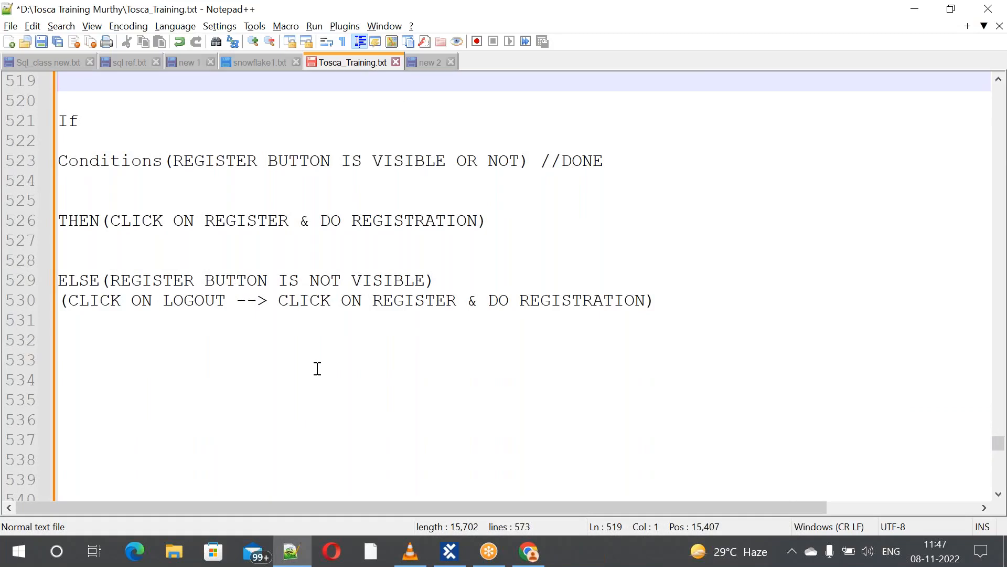
{"action": "key", "text": "alt+Tab"}
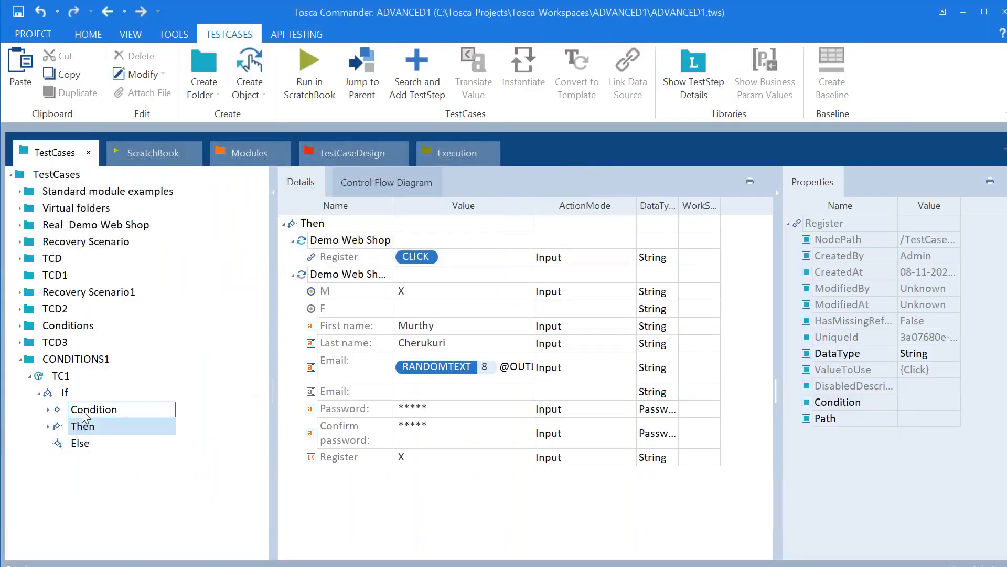
Review TC1's Condition, Then and empty Else branches, then collapse TC1
{"action": "left_click", "coordinate": [82, 410]}
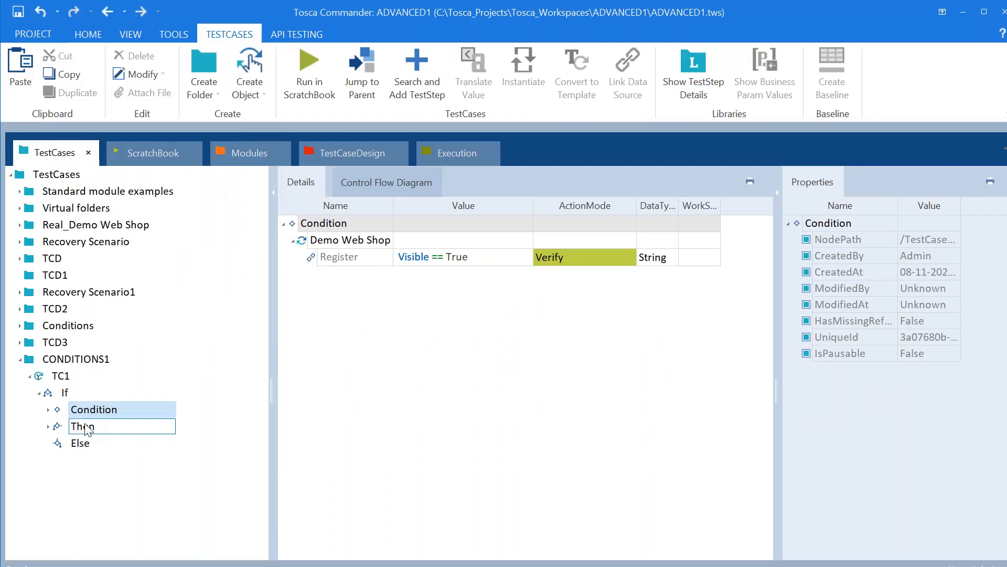
{"action": "left_click", "coordinate": [87, 428]}
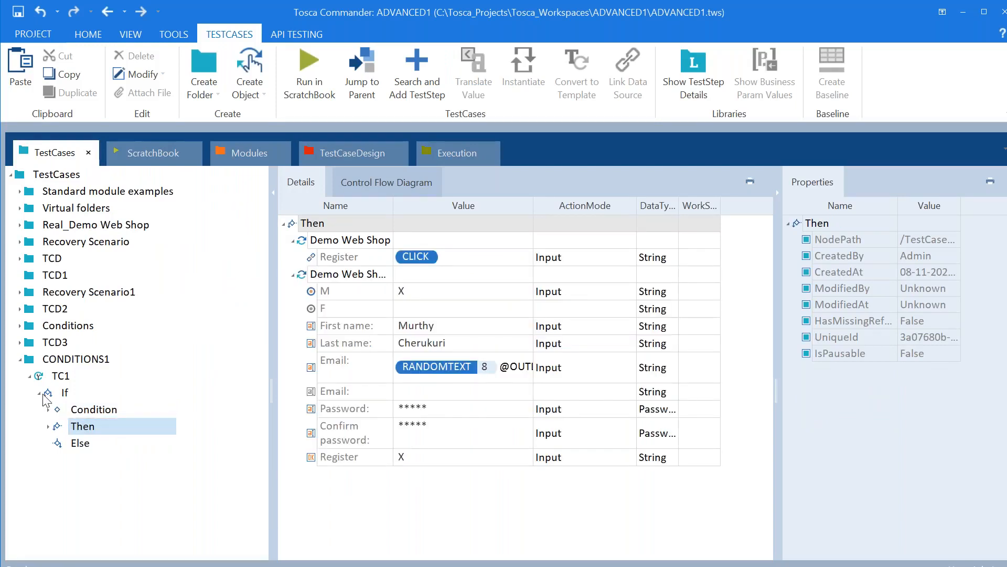
{"action": "left_click", "coordinate": [74, 443]}
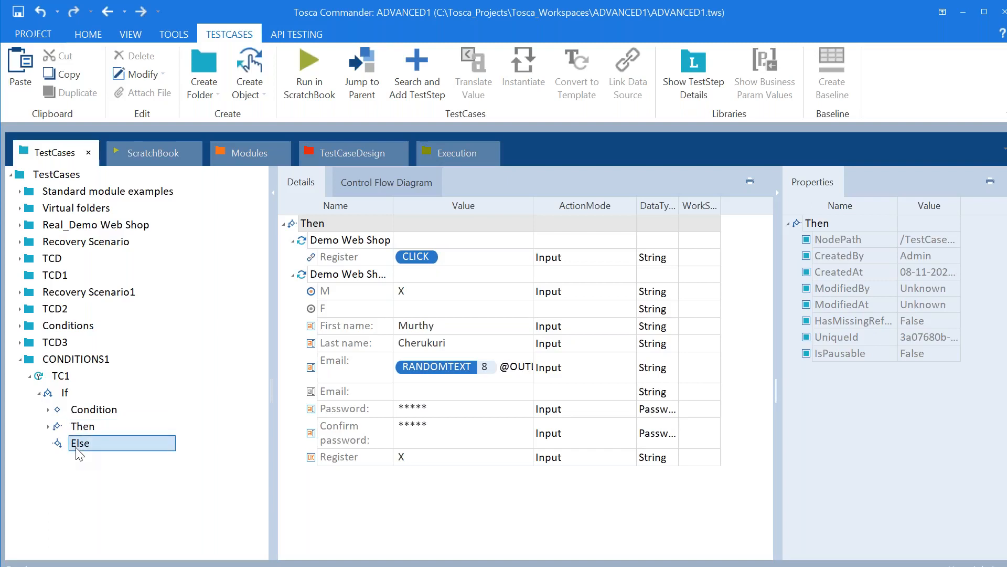
{"action": "left_click", "coordinate": [34, 377]}
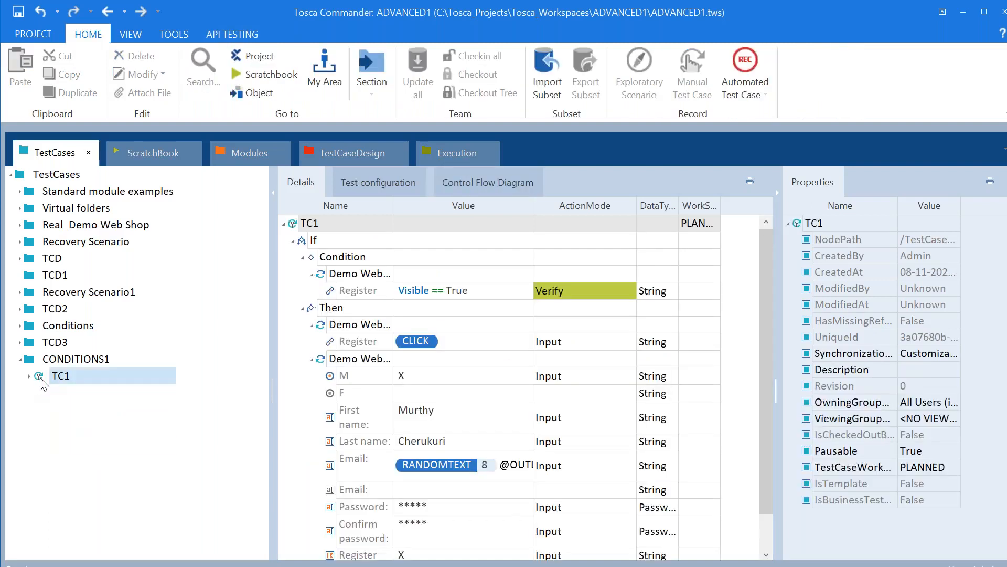
{"action": "right_click", "coordinate": [42, 383]}
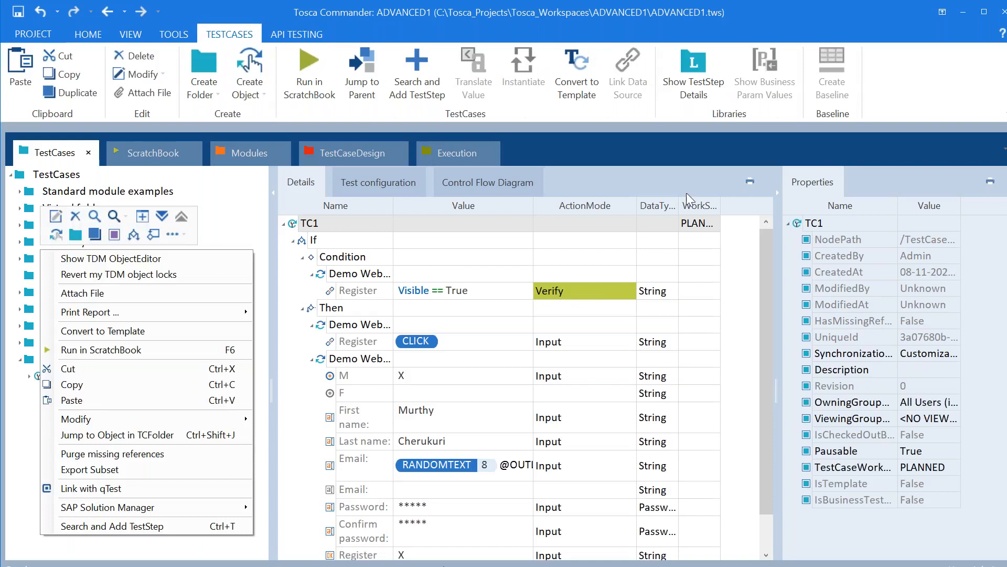
{"action": "left_click", "coordinate": [250, 194]}
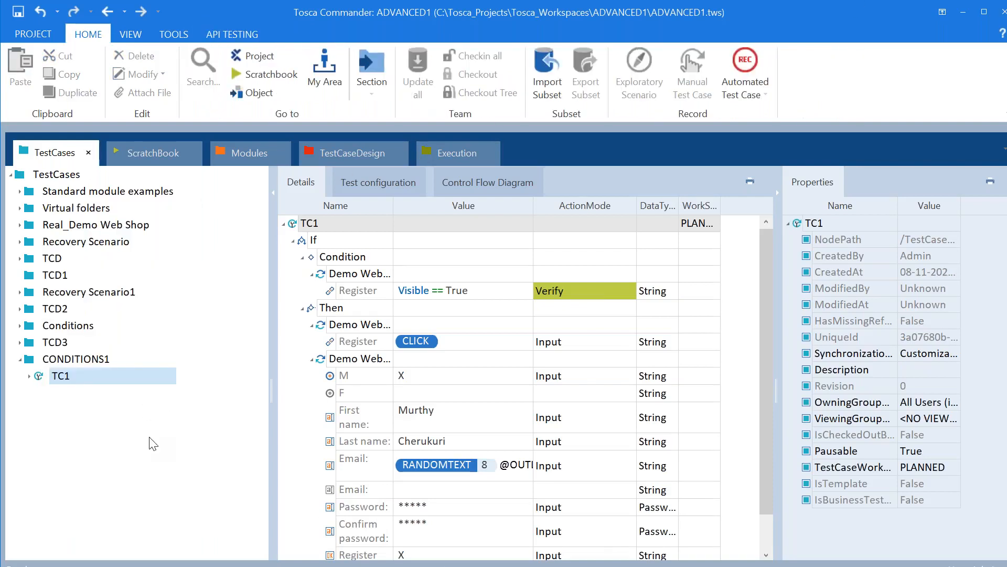
Take the Demo Web Shop in Chrome back to its home page
{"action": "key", "text": "alt+Tab"}
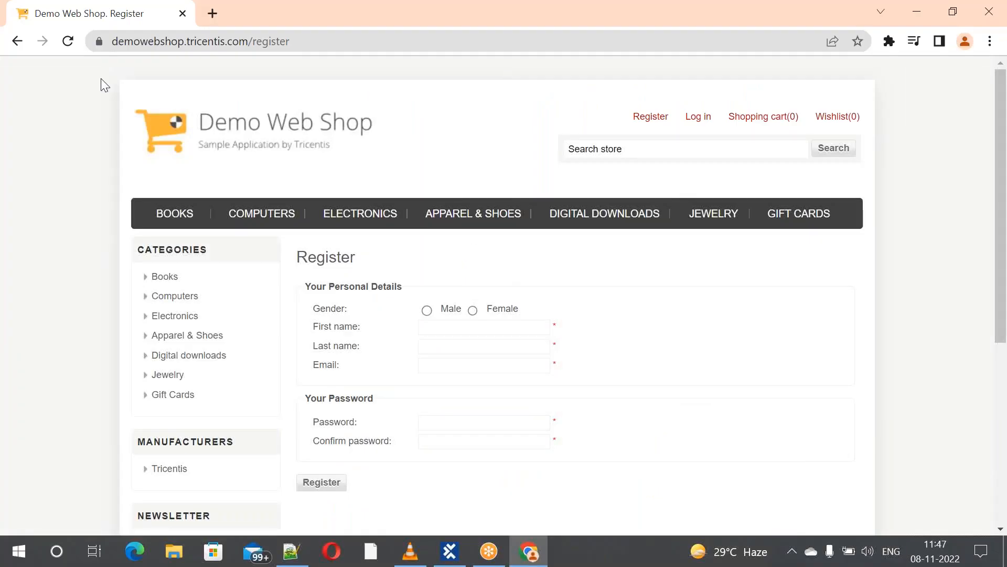
{"action": "left_click", "coordinate": [17, 42]}
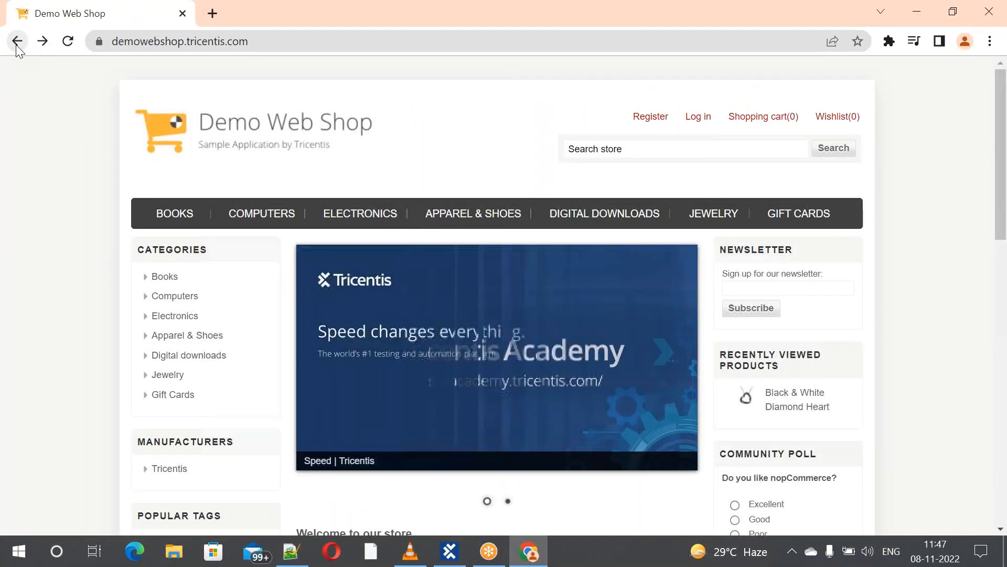
{"action": "key", "text": "alt+Tab"}
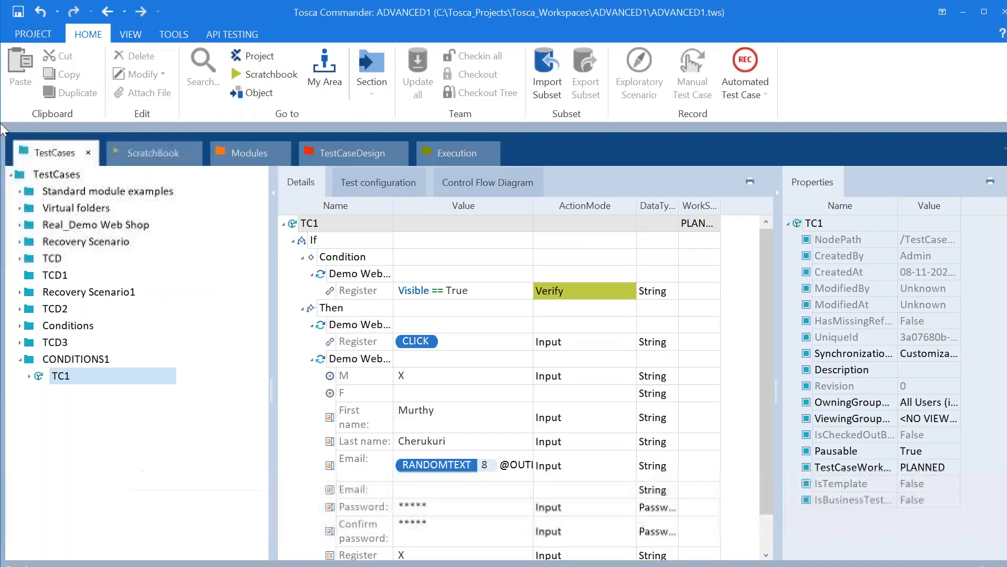
Select test case TC1 and dismiss its context menu
{"action": "left_click", "coordinate": [62, 380]}
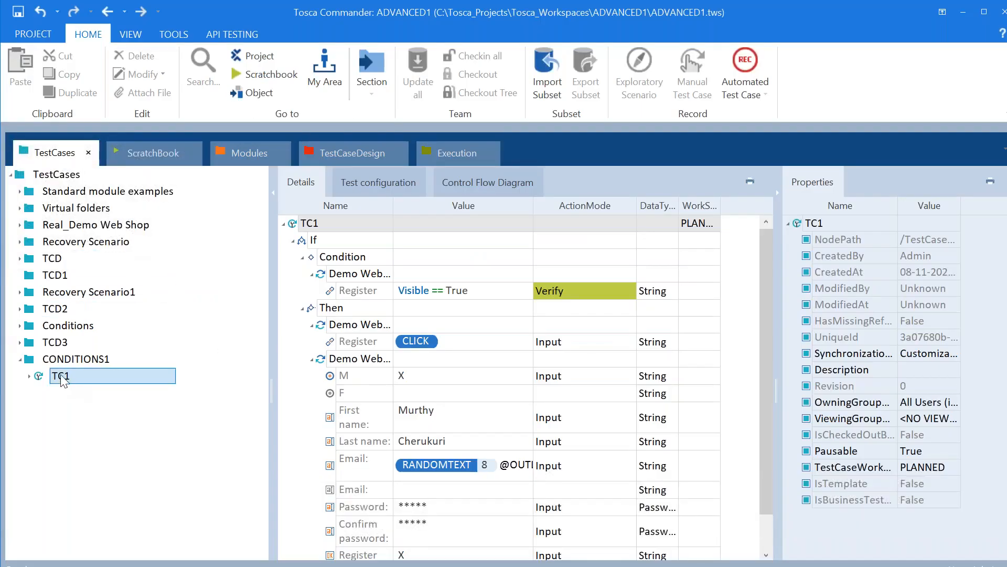
{"action": "right_click", "coordinate": [62, 380]}
{"action": "key", "text": "Escape"}
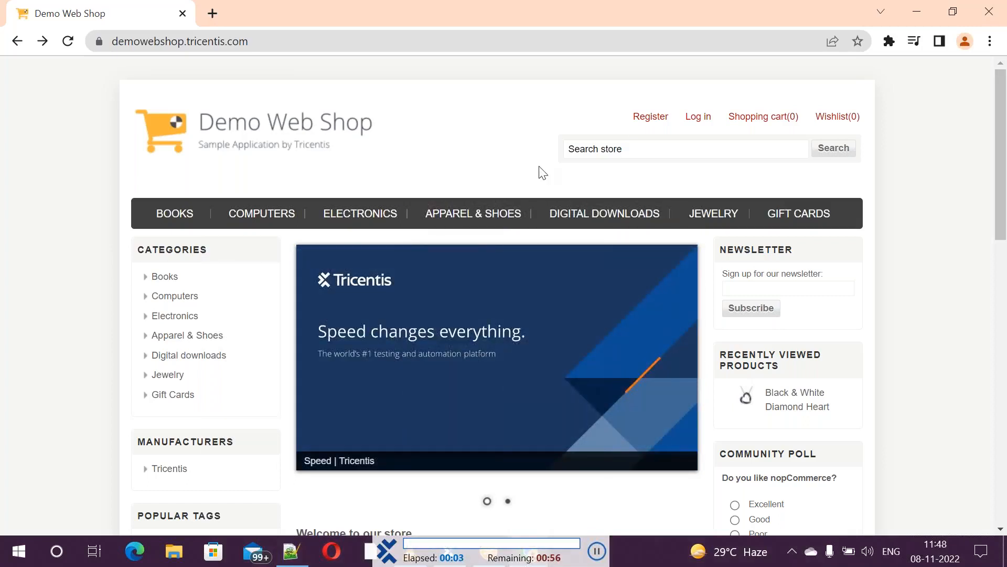
Bring Tosca Commander's ScratchBook results, with the If step at 00:08.634, back to the front
{"action": "left_click", "coordinate": [649, 125]}
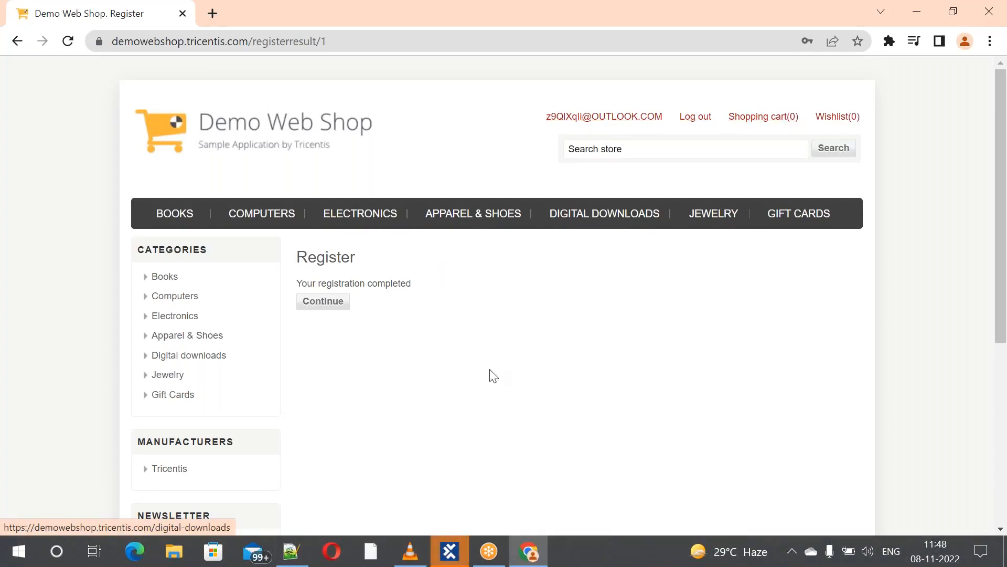
{"action": "mouse_move", "coordinate": [460, 552]}
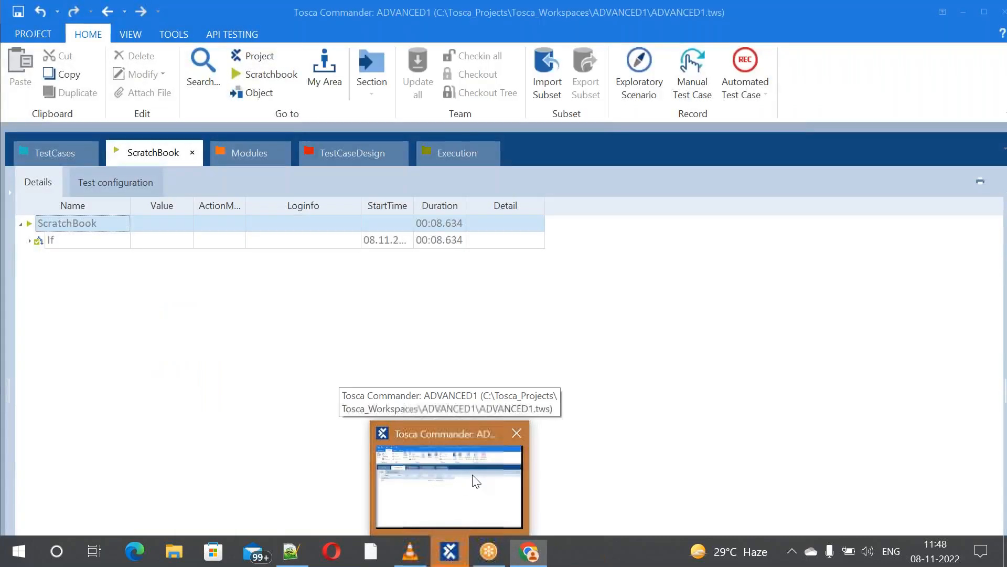
{"action": "left_click", "coordinate": [475, 480]}
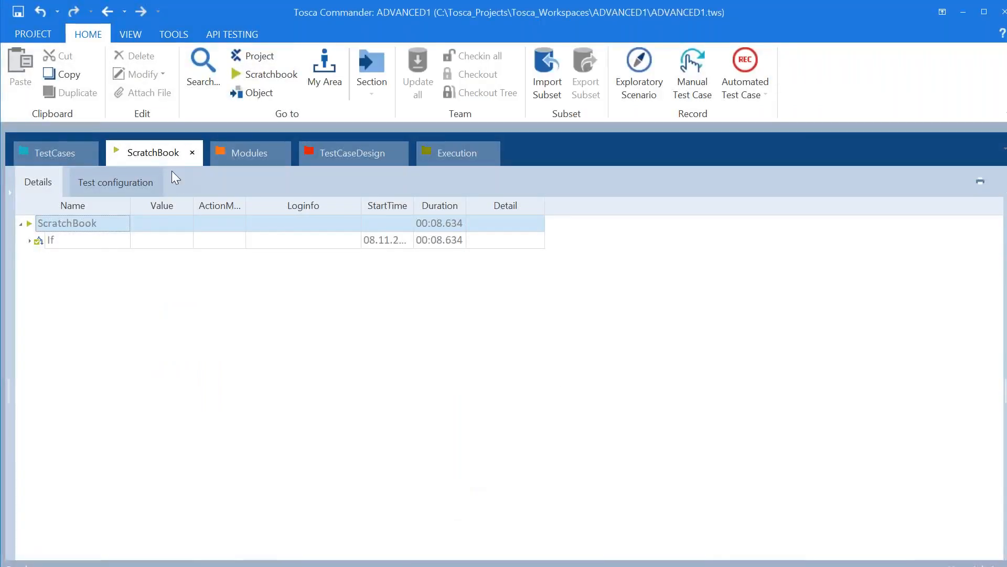
Show the TestCases tree and check the shop page in the browser
{"action": "left_click", "coordinate": [67, 150]}
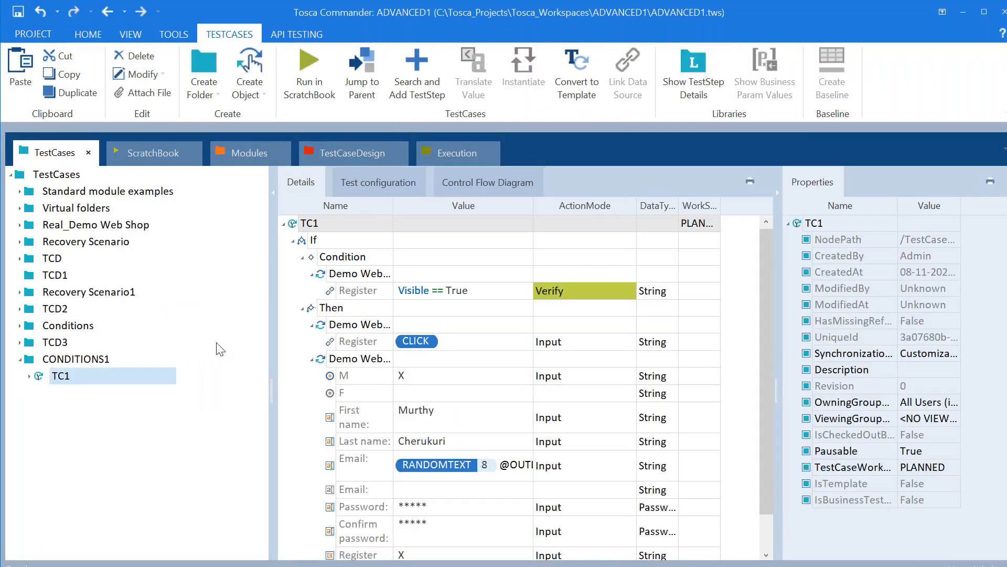
{"action": "key", "text": "alt+Tab"}
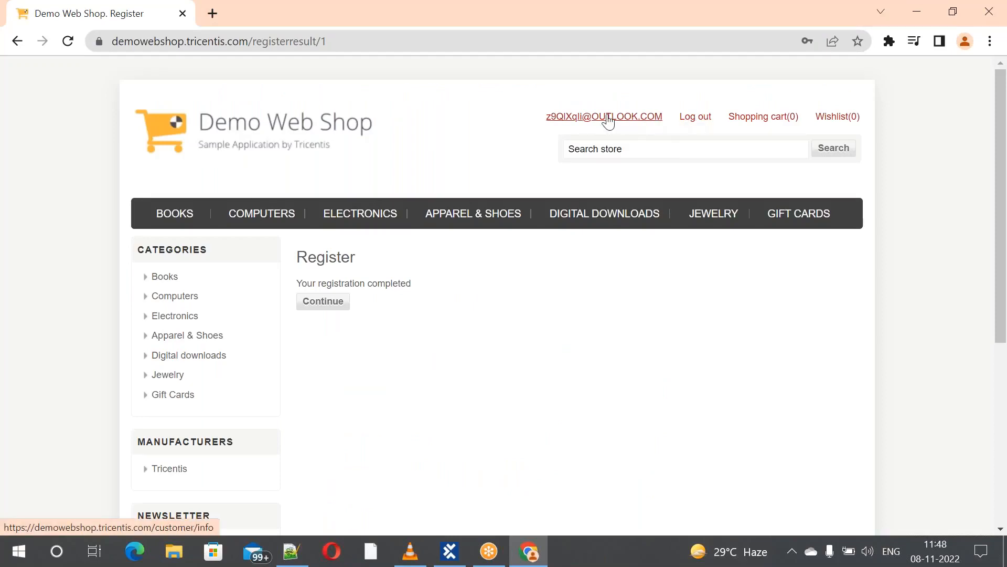
{"action": "key", "text": "alt+Tab"}
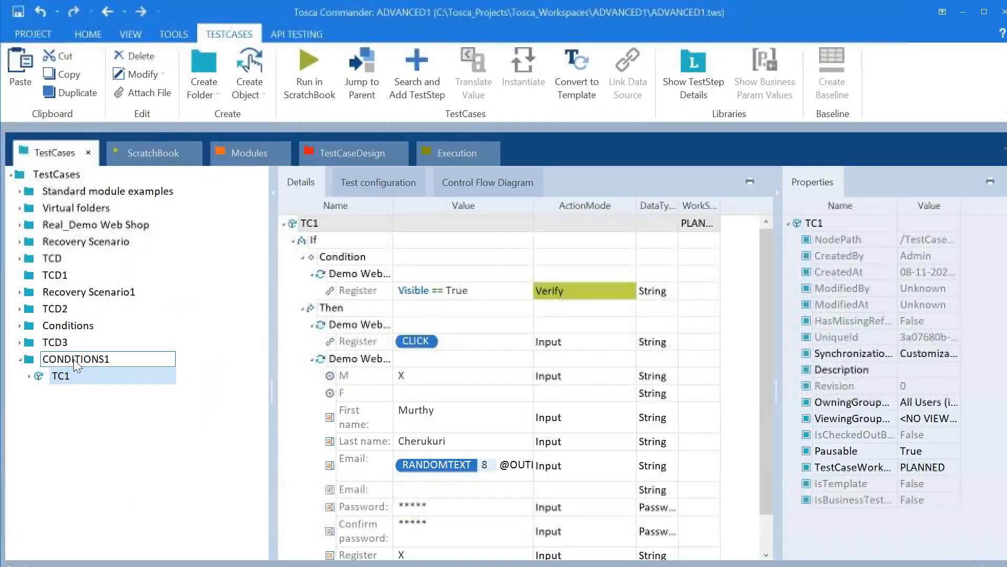
Run TC1 in ScratchBook again from its context menu
{"action": "left_click", "coordinate": [59, 377]}
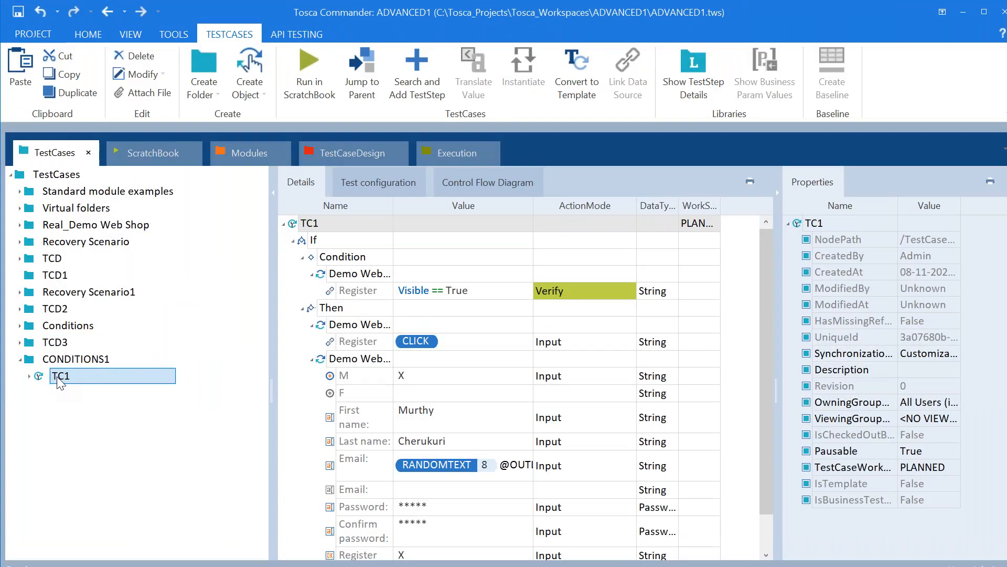
{"action": "right_click", "coordinate": [57, 377]}
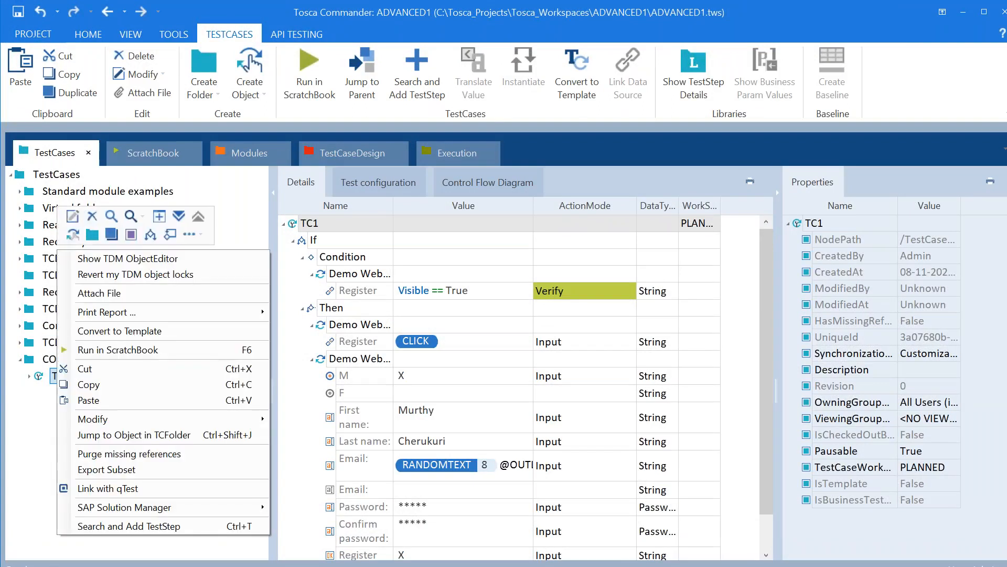
{"action": "left_click", "coordinate": [157, 348]}
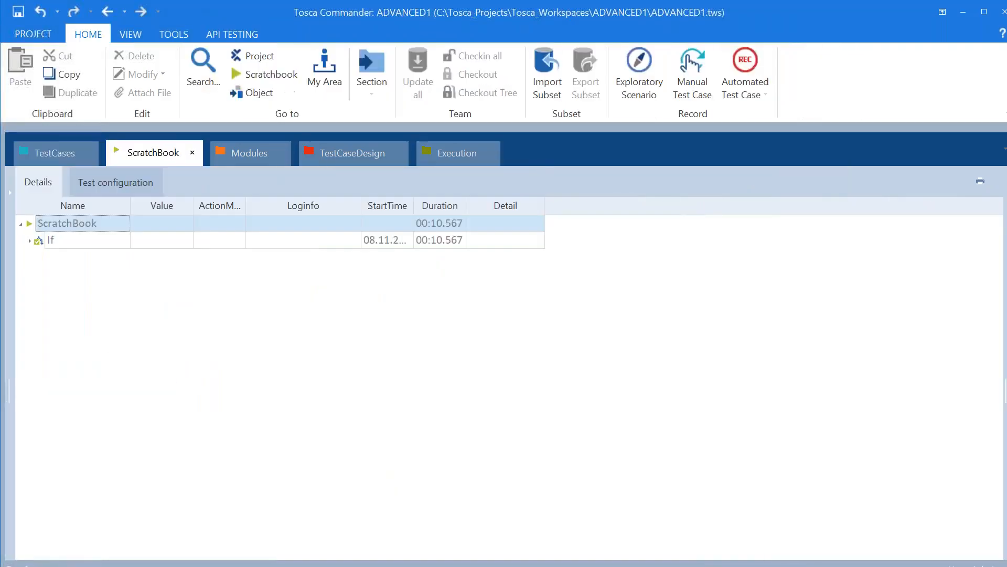
Expand the If results and select the Else entry, leaving its name unchanged
{"action": "left_click", "coordinate": [29, 241]}
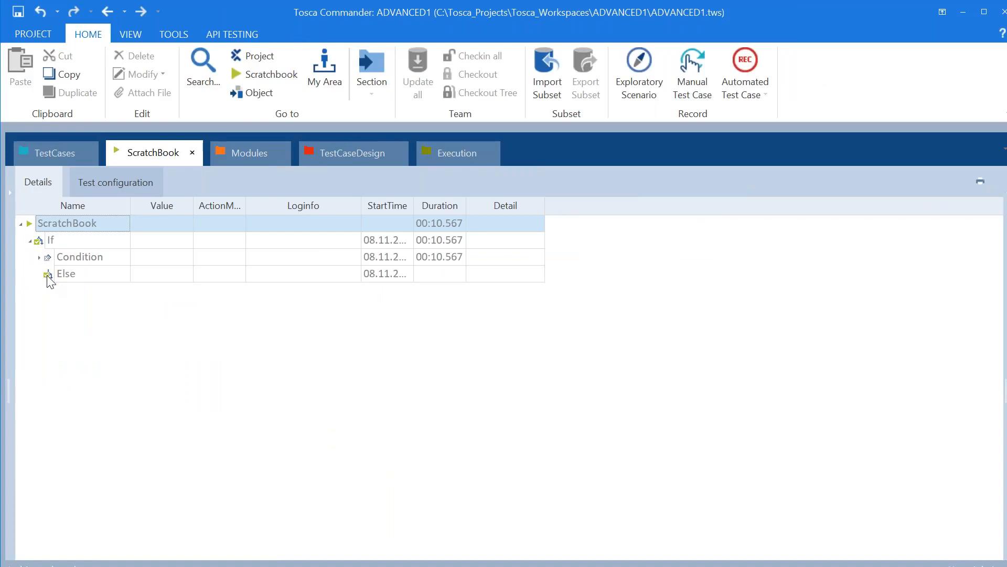
{"action": "left_click", "coordinate": [79, 274]}
{"action": "left_click", "coordinate": [88, 273]}
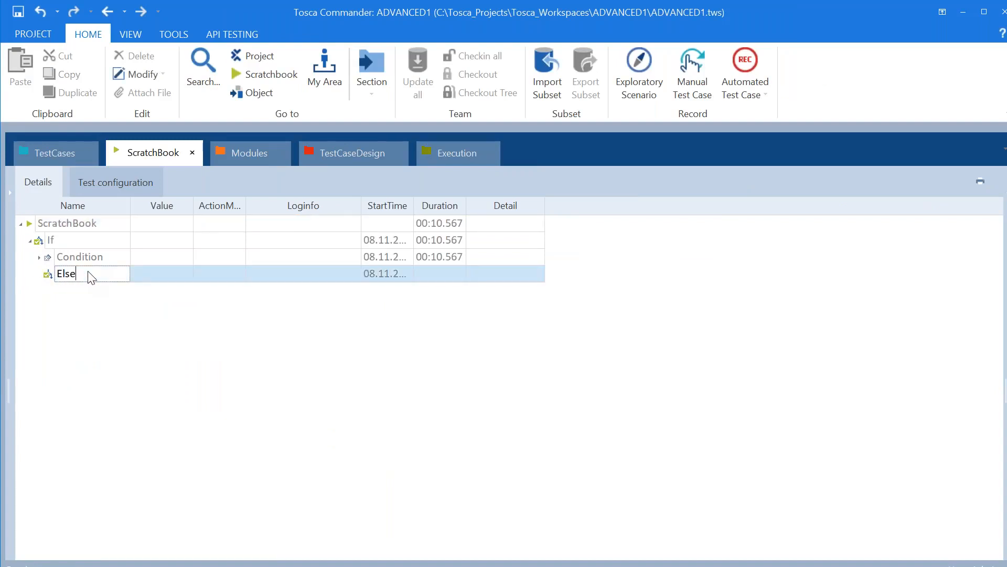
{"action": "left_click", "coordinate": [48, 276]}
Expand Condition and read the failed step's log: no tab titled Demo Web Shop matched
{"action": "left_click", "coordinate": [38, 257]}
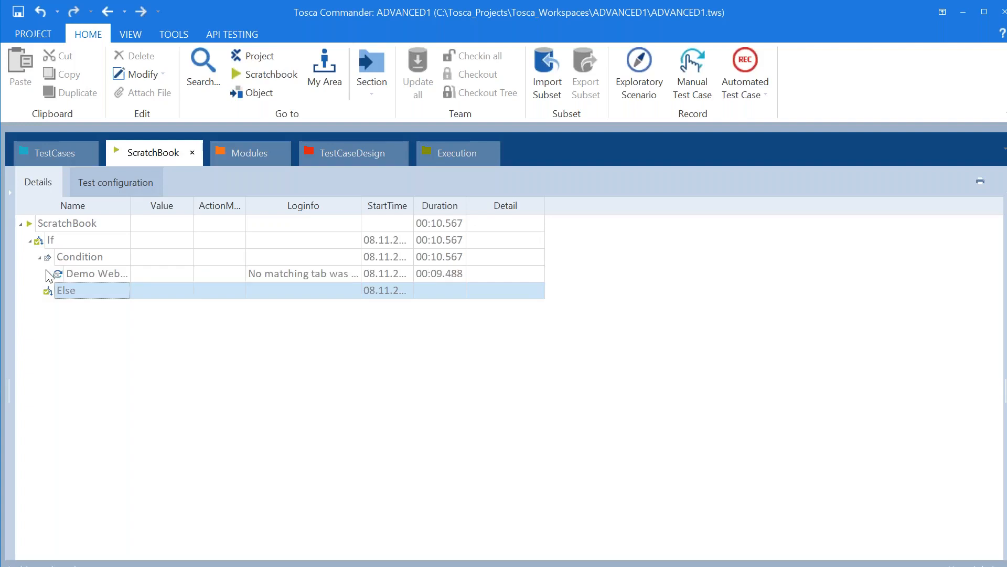
{"action": "left_click", "coordinate": [55, 277]}
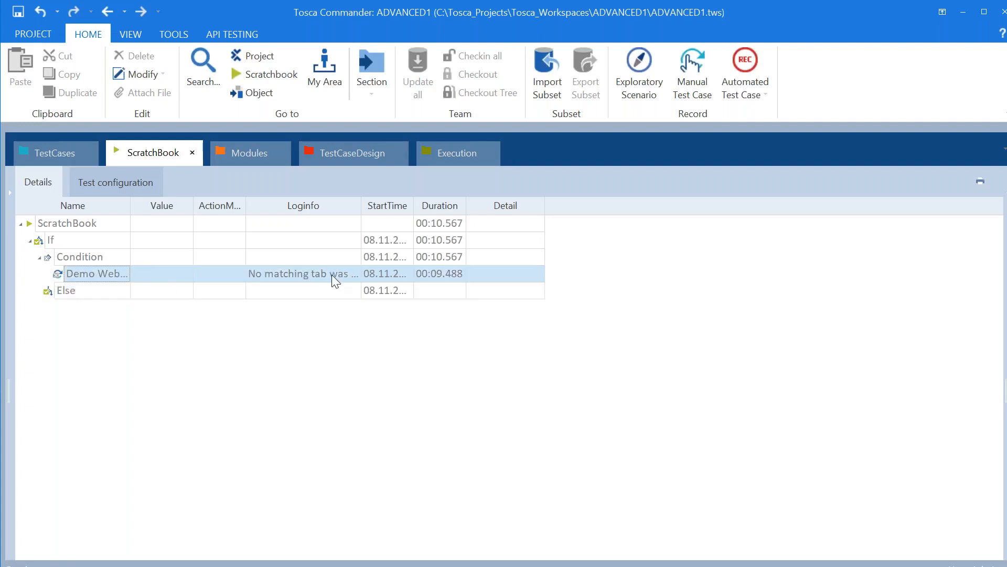
{"action": "left_click", "coordinate": [350, 273]}
{"action": "left_click", "coordinate": [353, 274]}
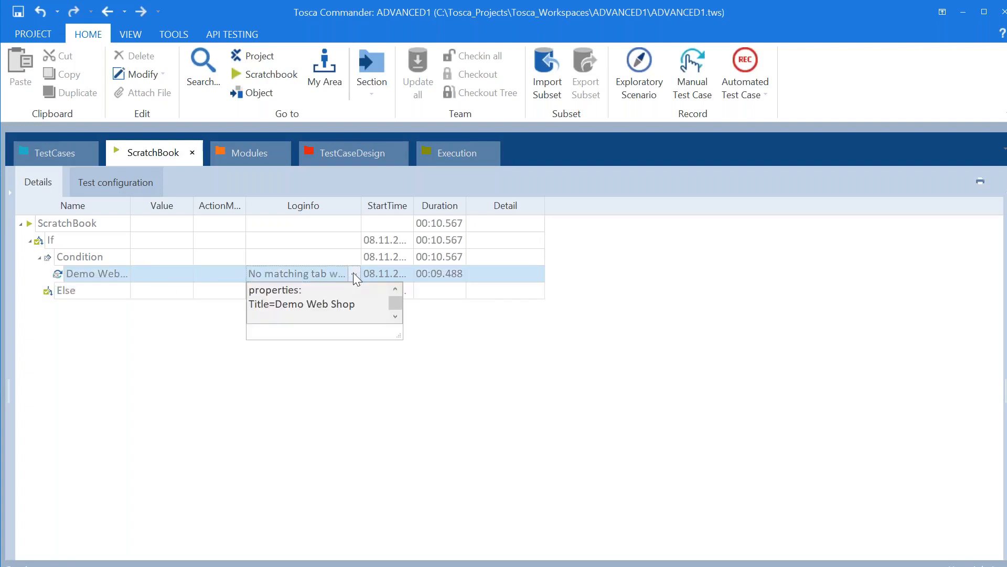
{"action": "left_click", "coordinate": [190, 351]}
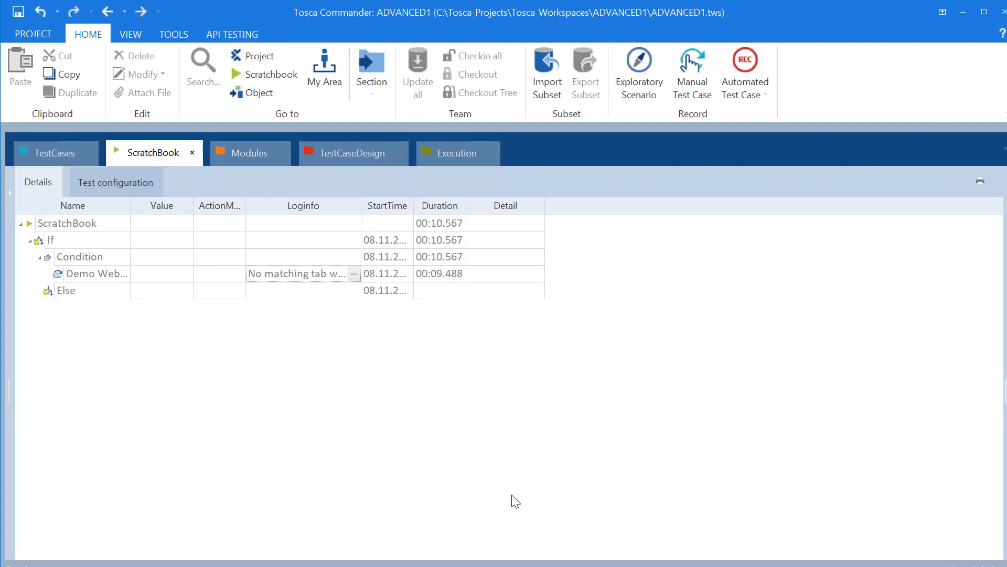
{"action": "key", "text": "alt+Tab"}
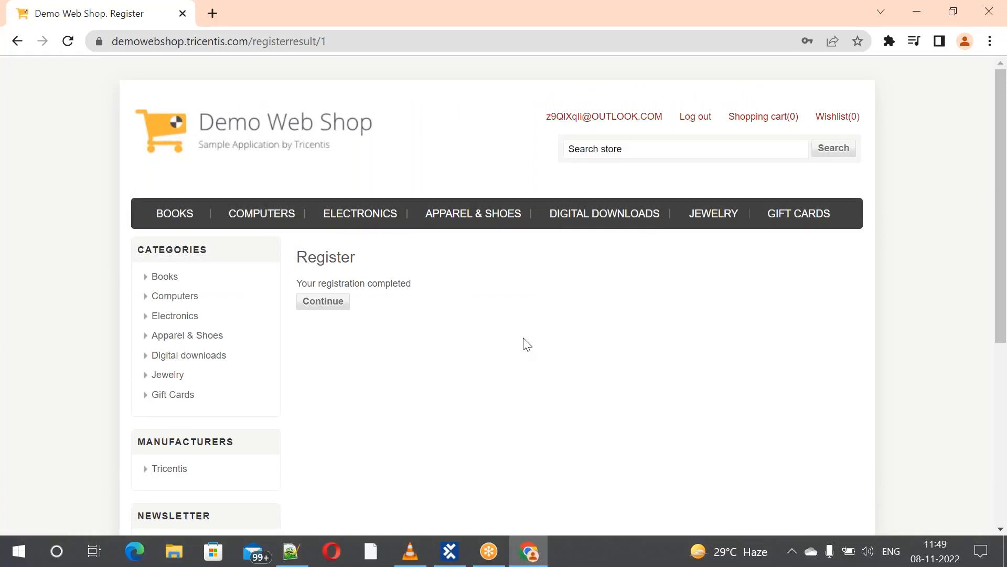
Log out of Demo Web Shop and open its blank Register form
{"action": "left_click", "coordinate": [699, 122]}
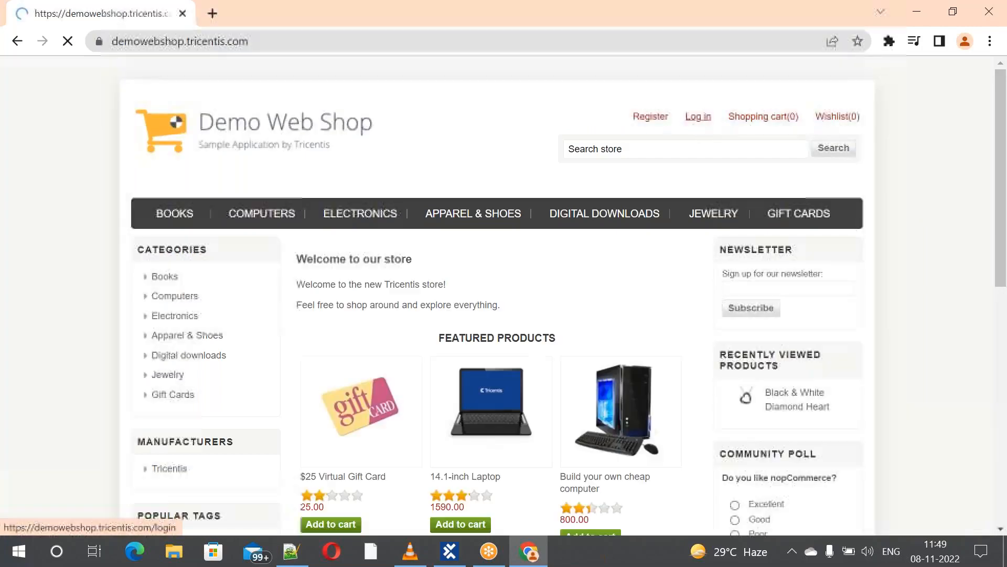
{"action": "left_click", "coordinate": [654, 124]}
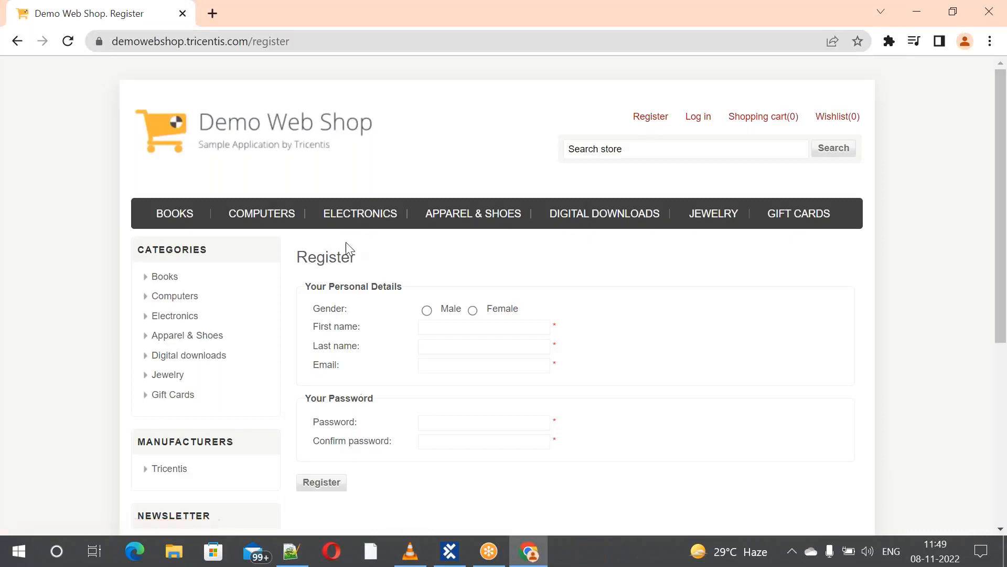
{"action": "key", "text": "alt+Tab"}
{"action": "key", "text": "alt+Tab"}
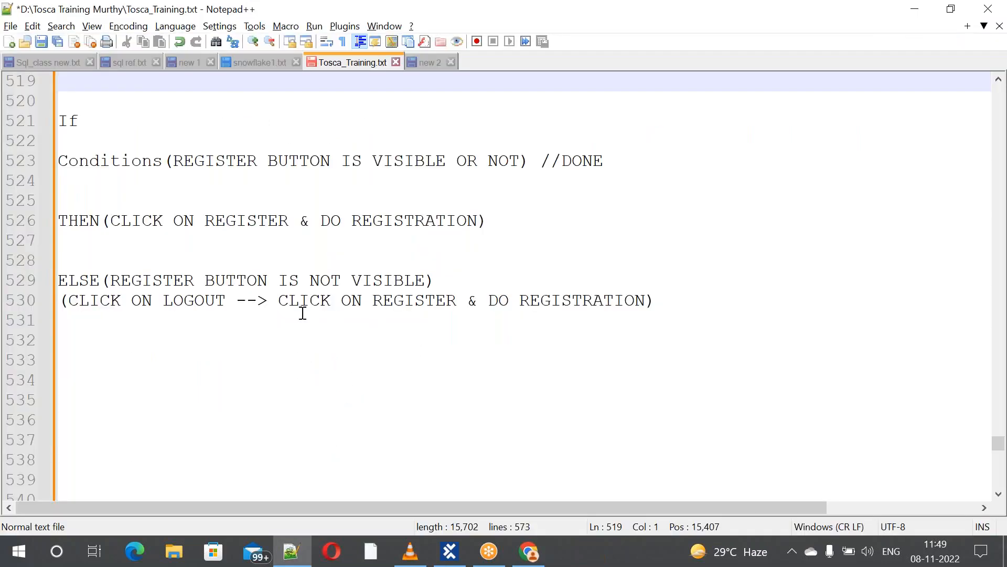
Highlight the line 530 Else plan (log out, then register) in Notepad++ and return to Tosca
{"action": "left_click", "coordinate": [166, 296]}
{"action": "left_click_drag", "start_coordinate": [166, 297], "coordinate": [643, 308]}
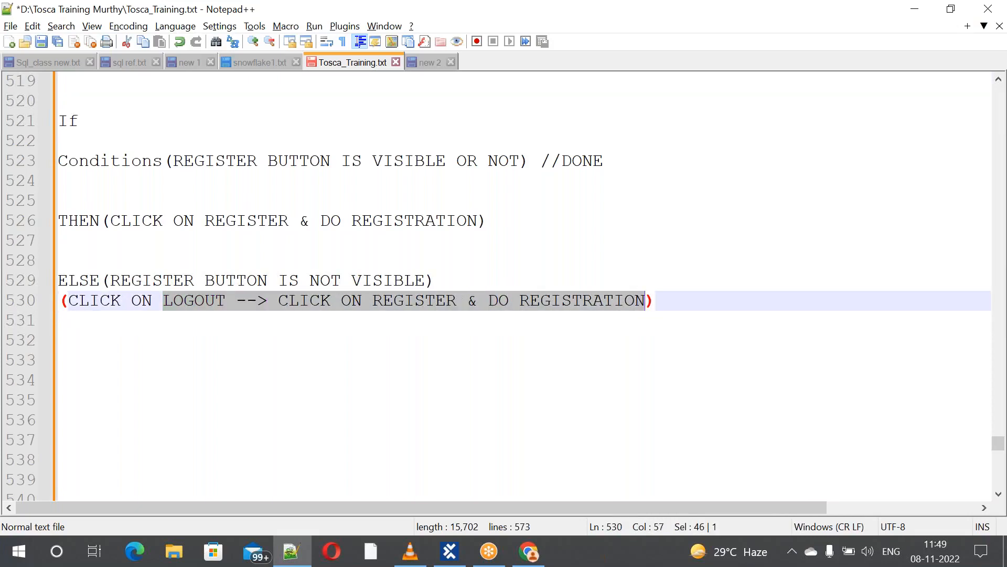
{"action": "key", "text": "alt+Tab"}
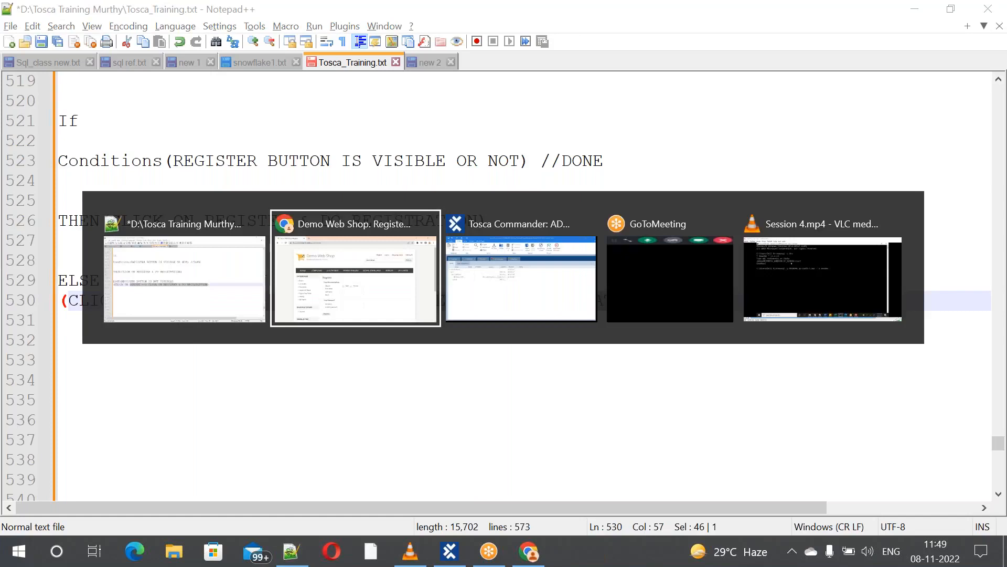
{"action": "key", "text": "alt+Tab"}
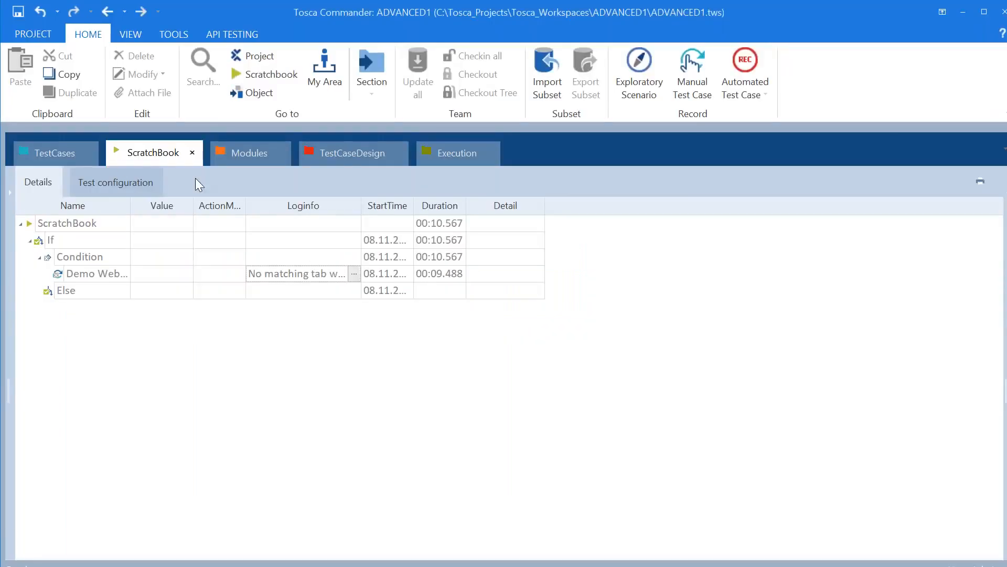
Expand TC1 to its Else step and open the Conditions folder showing TestCase2_User_Reg
{"action": "left_click", "coordinate": [62, 153]}
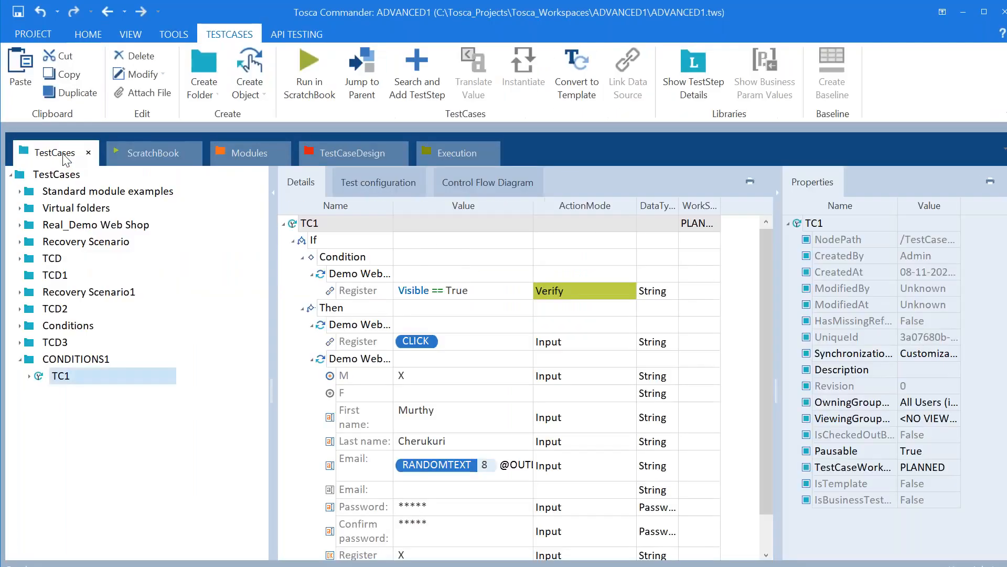
{"action": "left_click", "coordinate": [30, 377]}
{"action": "left_click", "coordinate": [79, 445]}
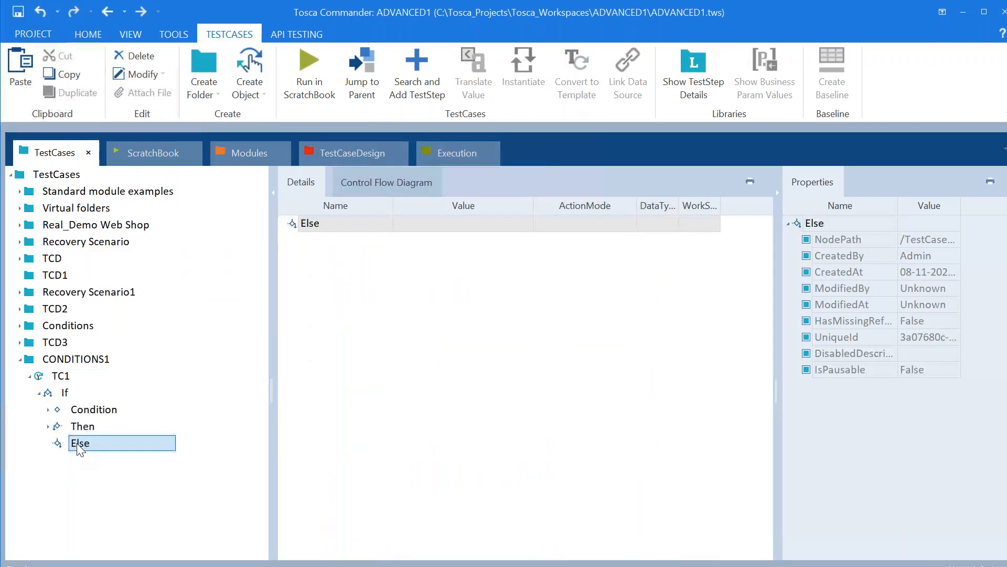
{"action": "left_click", "coordinate": [20, 326]}
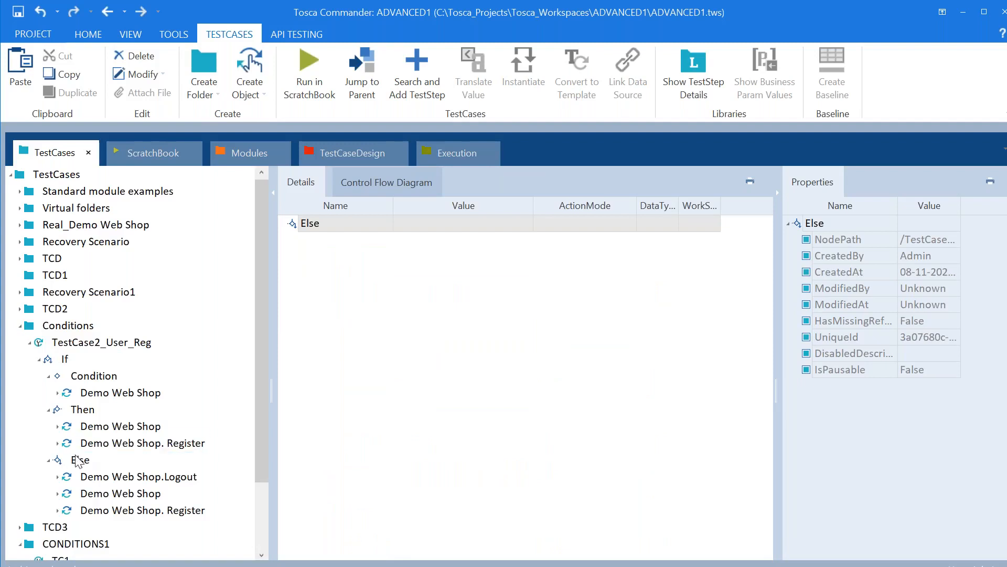
Copy TestCase2_User_Reg's three Else steps (Logout, Register, form) and paste them into TC1's Else
{"action": "left_click", "coordinate": [92, 479]}
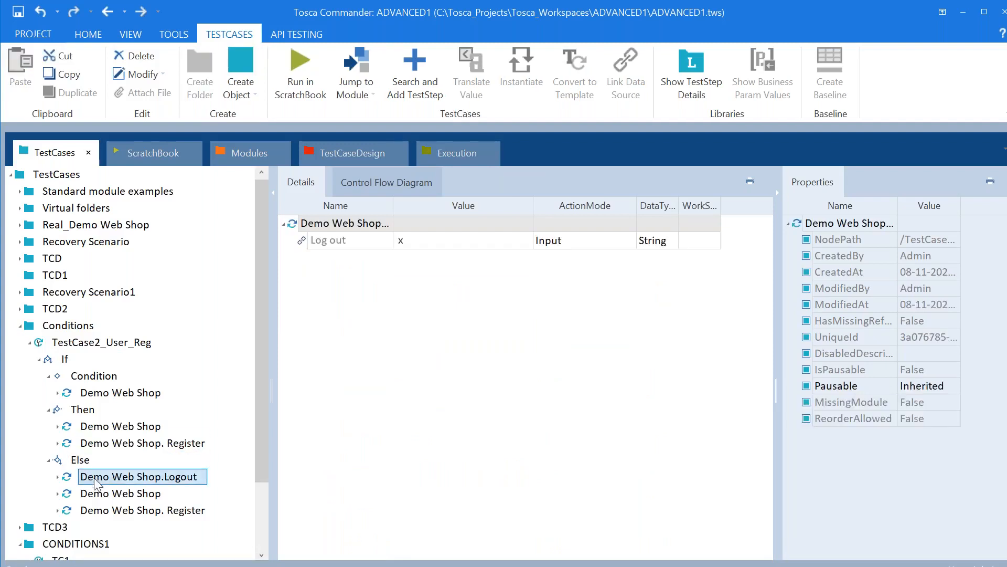
{"action": "left_click", "coordinate": [116, 511], "text": "shift"}
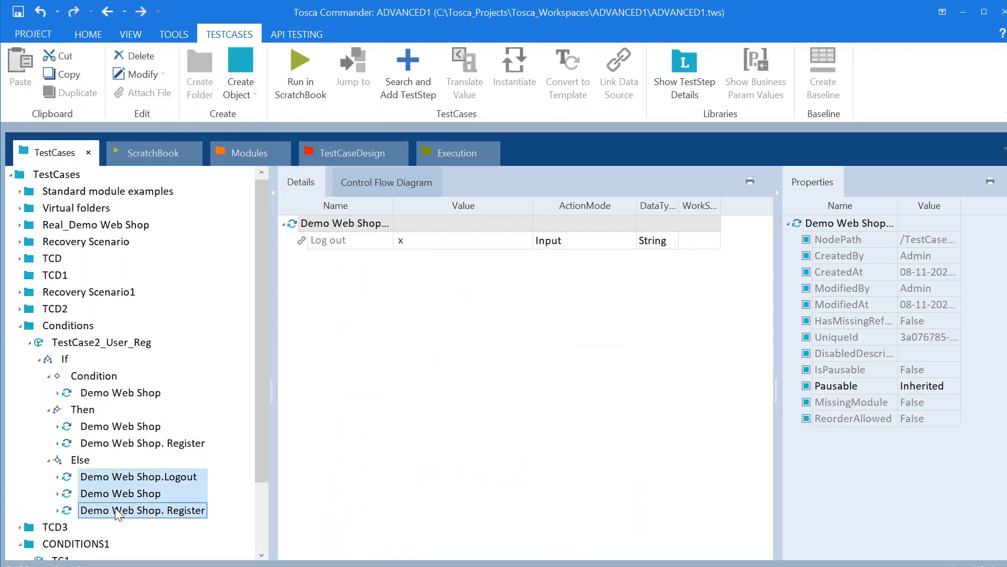
{"action": "right_click", "coordinate": [116, 511]}
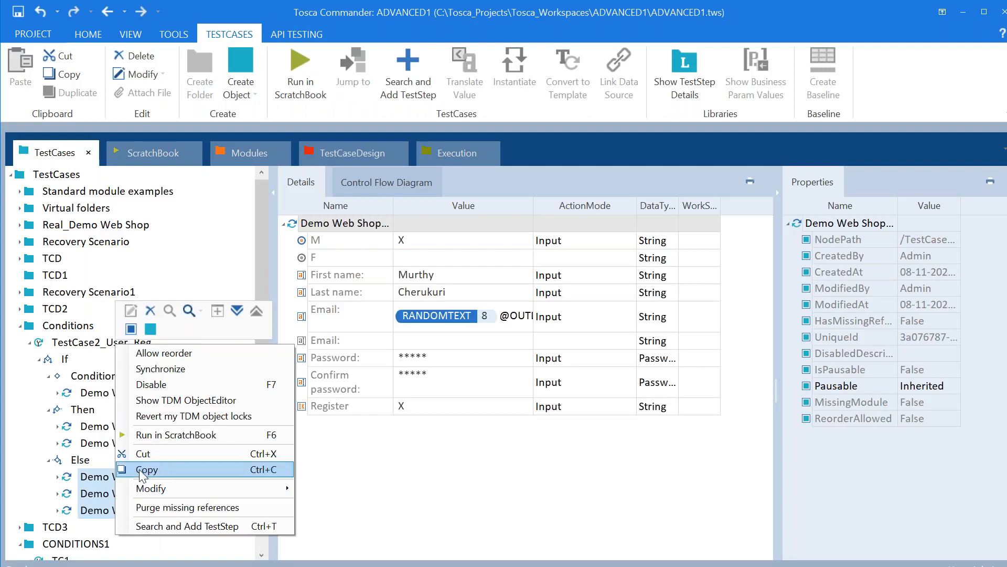
{"action": "left_click", "coordinate": [152, 466]}
{"action": "left_click_drag", "start_coordinate": [267, 453], "coordinate": [266, 523]}
{"action": "left_click", "coordinate": [134, 542]}
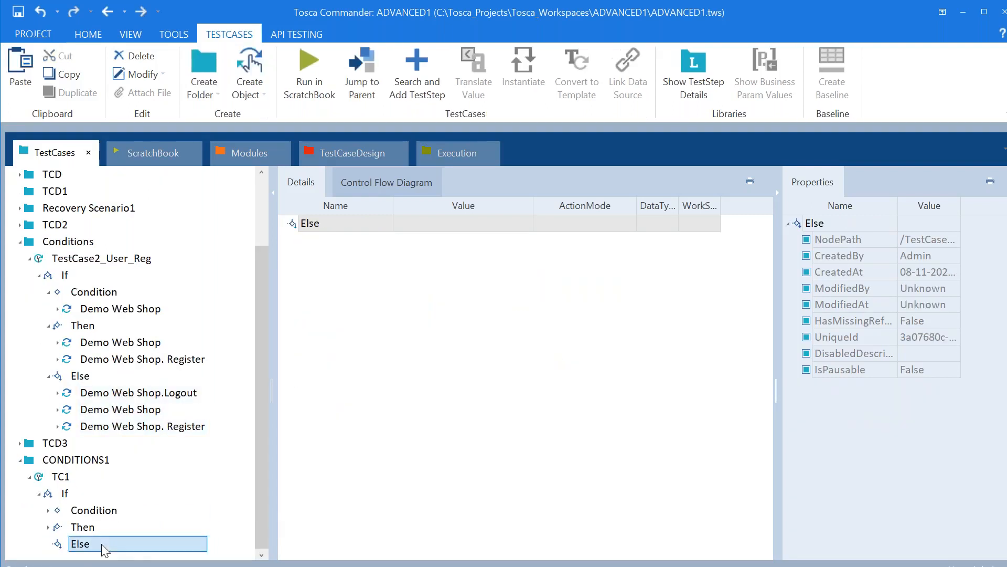
{"action": "right_click", "coordinate": [413, 339]}
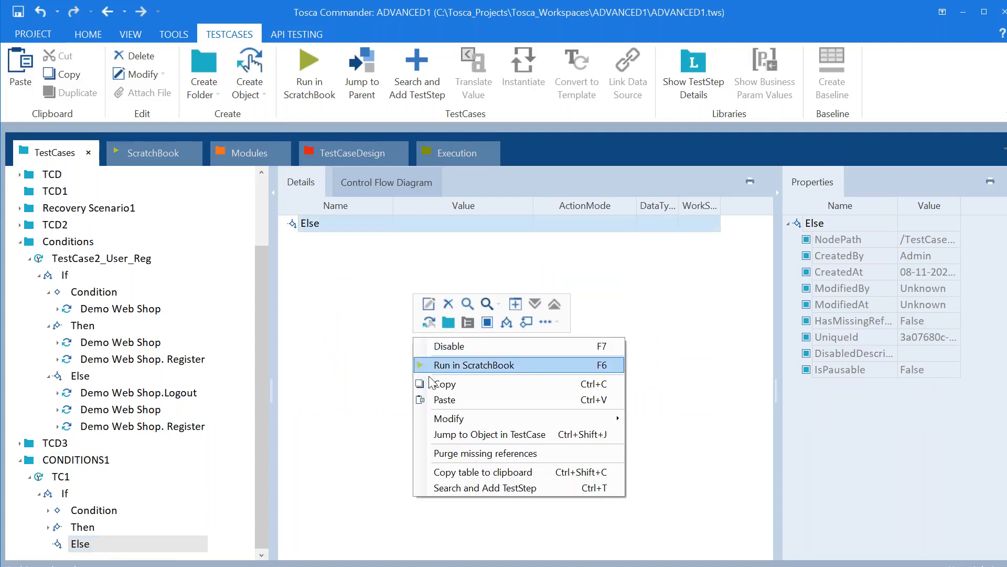
{"action": "left_click", "coordinate": [442, 401]}
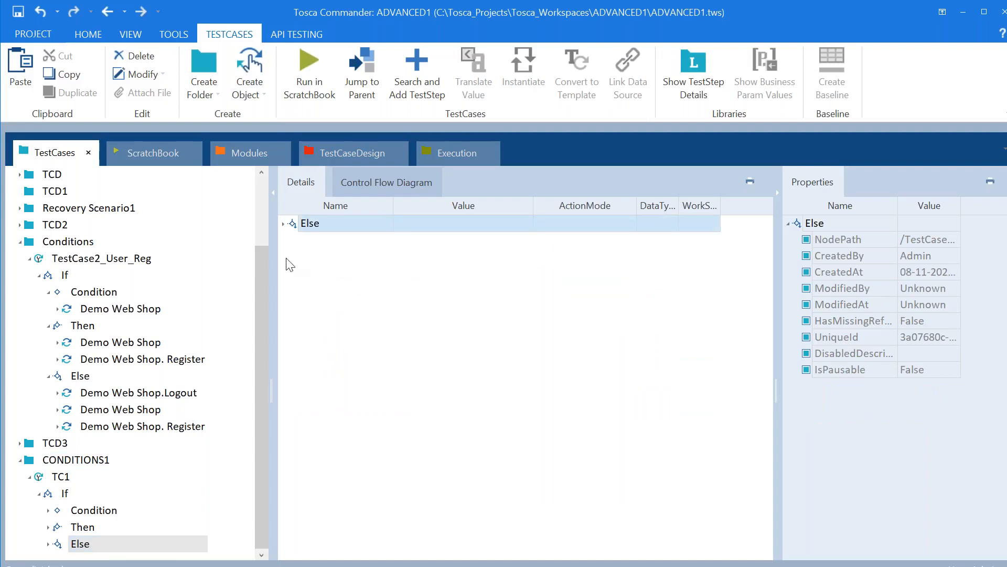
Review the Else details (Log out x, Register X, registration fields) and collapse CONDITIONS1
{"action": "left_click", "coordinate": [283, 224]}
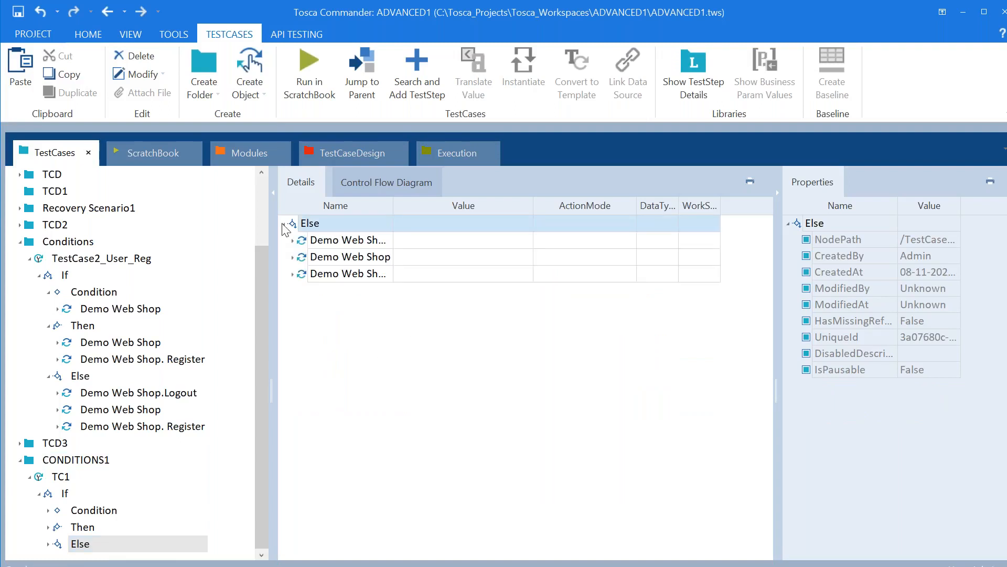
{"action": "left_click", "coordinate": [293, 241]}
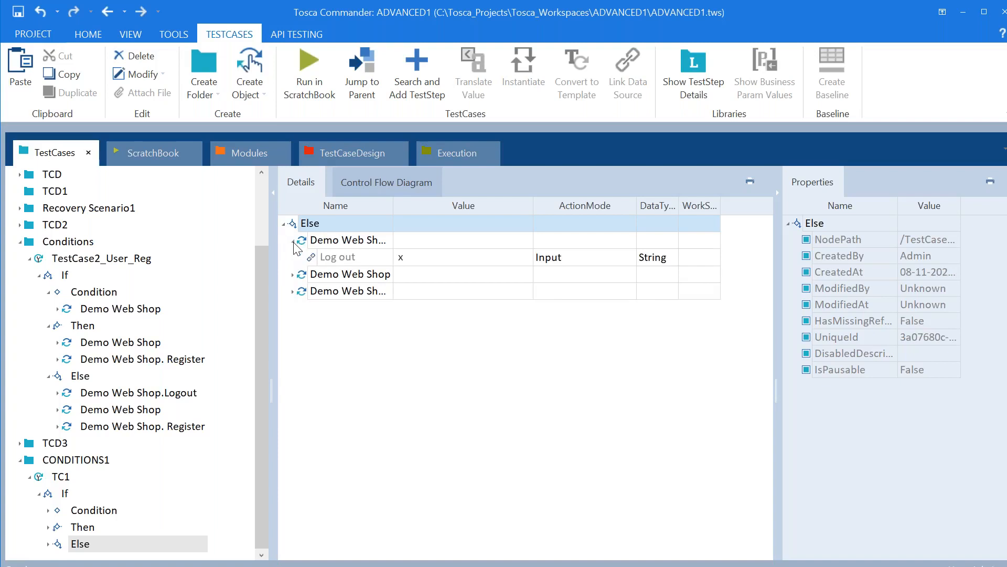
{"action": "left_click", "coordinate": [348, 259]}
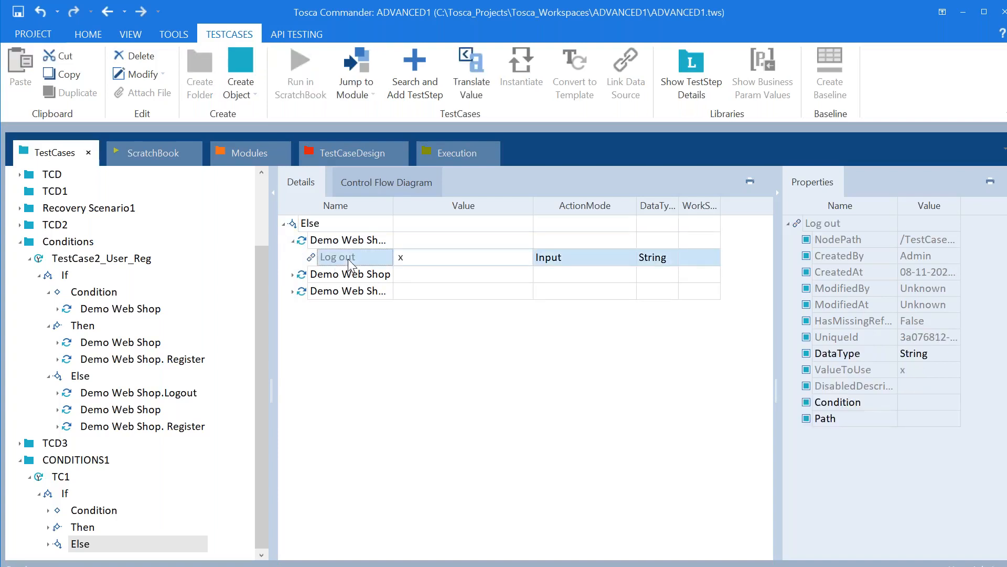
{"action": "left_click", "coordinate": [293, 273]}
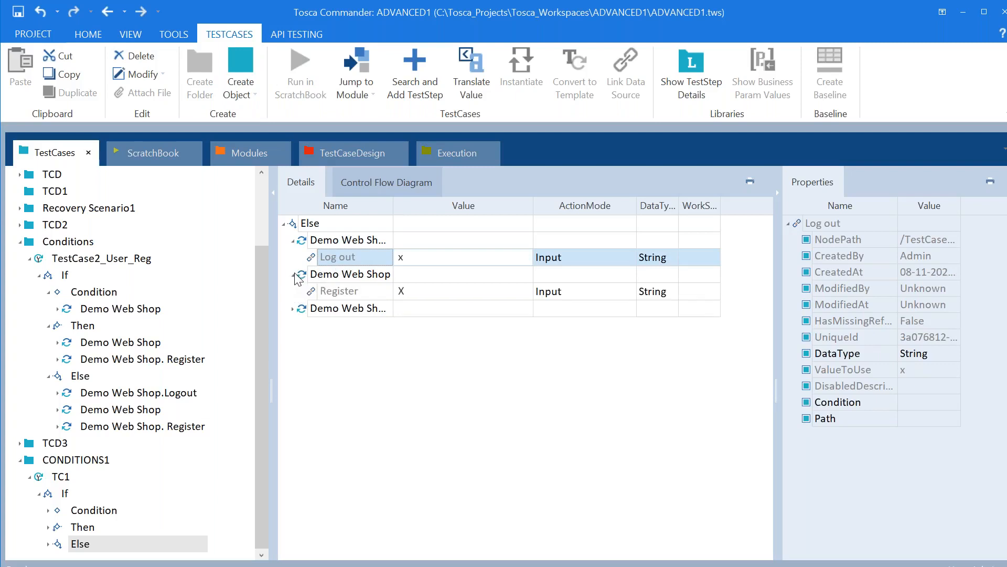
{"action": "left_click", "coordinate": [330, 293]}
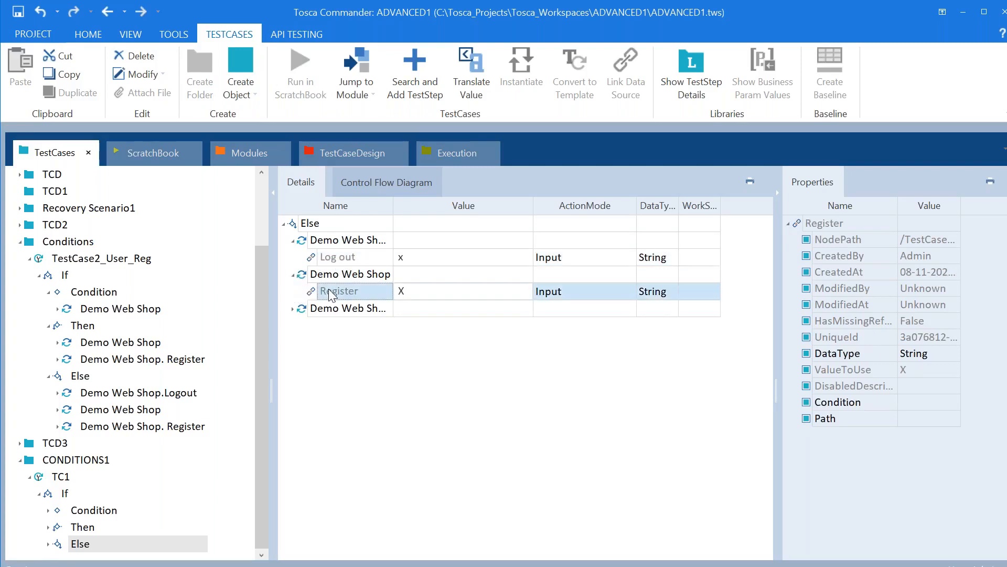
{"action": "left_click", "coordinate": [293, 309]}
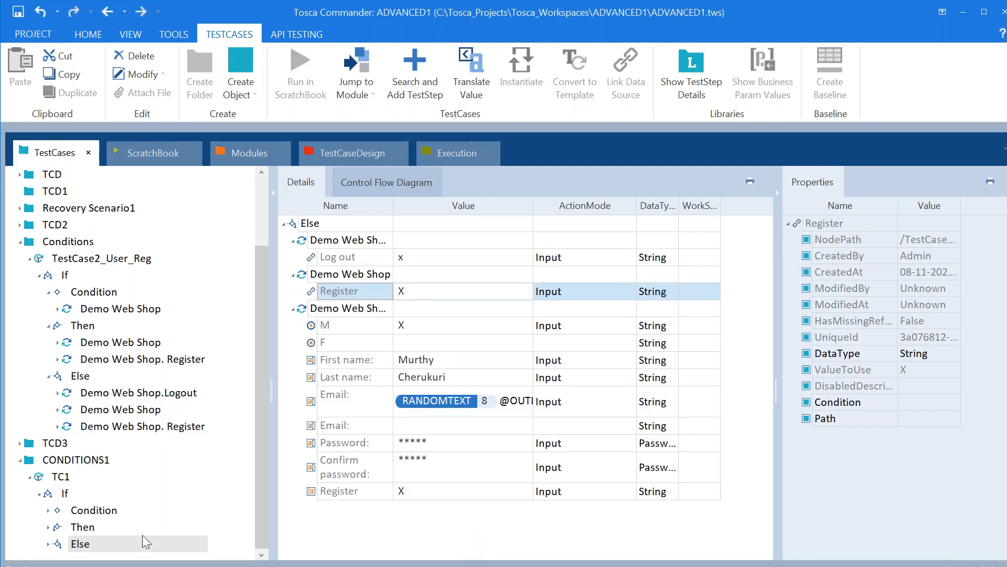
{"action": "left_click", "coordinate": [20, 460]}
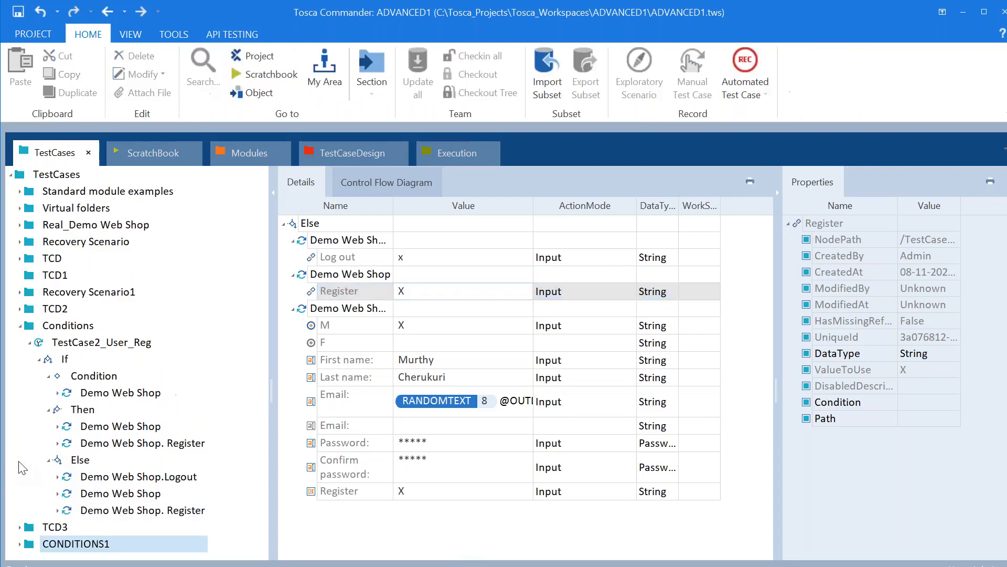
Expand CONDITIONS1 > TC1 and review the If block's Condition, Then and Else steps in Details
{"action": "left_click", "coordinate": [20, 327]}
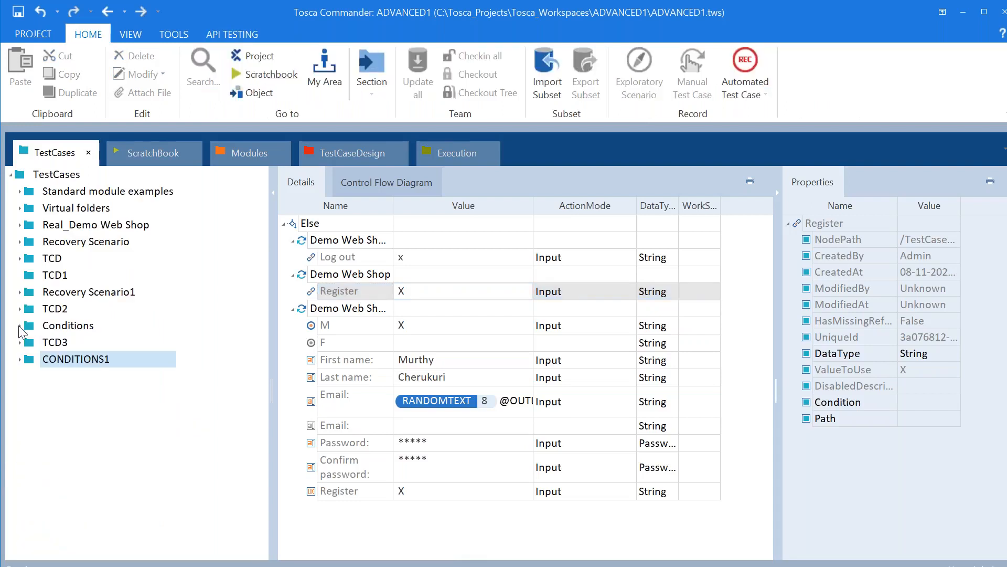
{"action": "left_click", "coordinate": [20, 364]}
{"action": "left_click", "coordinate": [65, 394]}
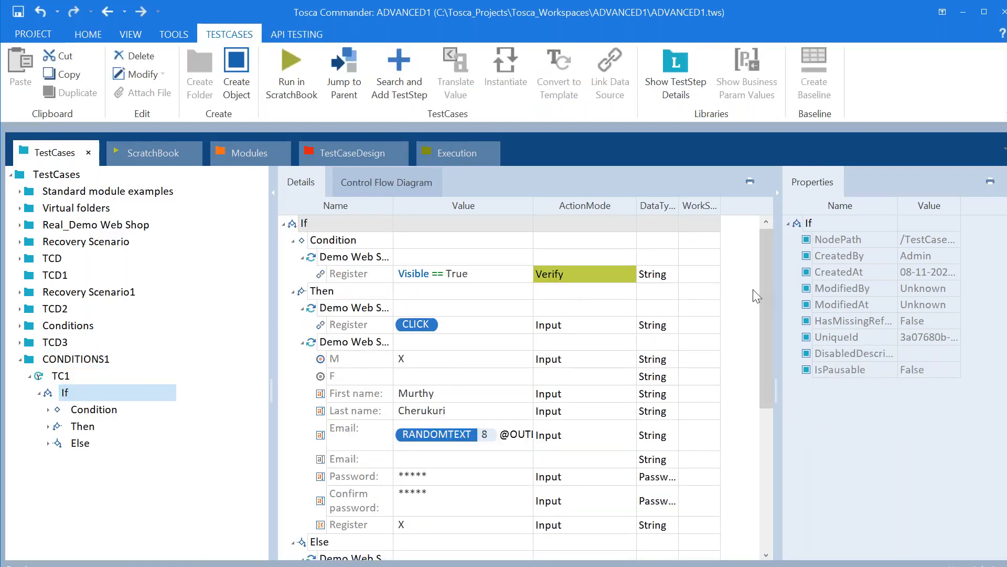
{"action": "left_click_drag", "start_coordinate": [763, 290], "coordinate": [800, 201]}
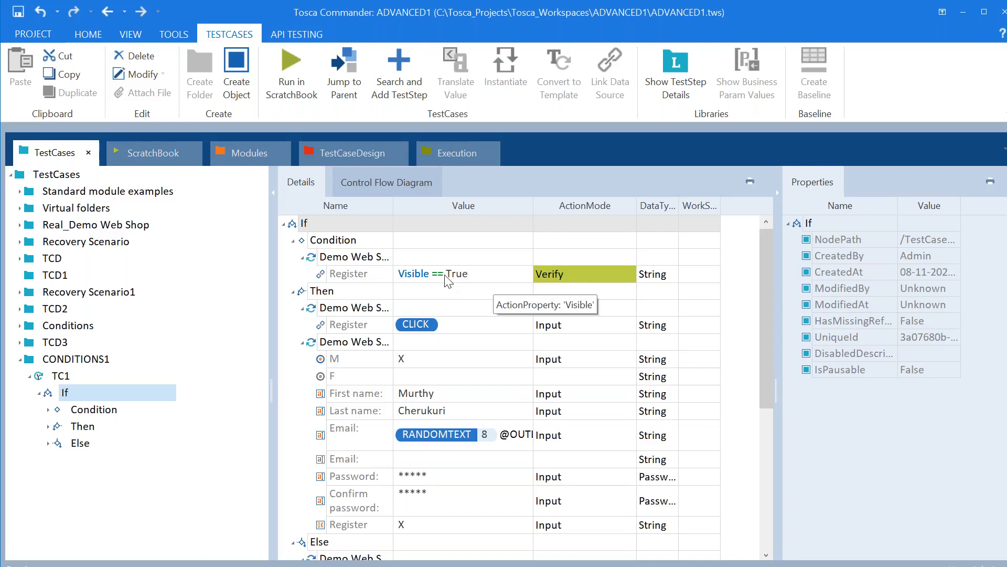
{"action": "left_click_drag", "start_coordinate": [760, 301], "coordinate": [766, 530]}
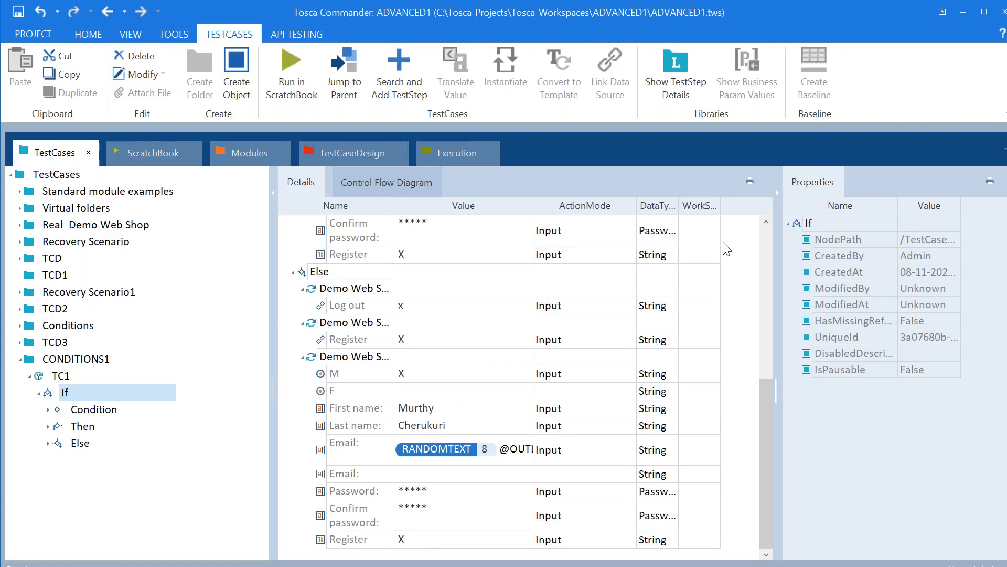
{"action": "left_click", "coordinate": [82, 399]}
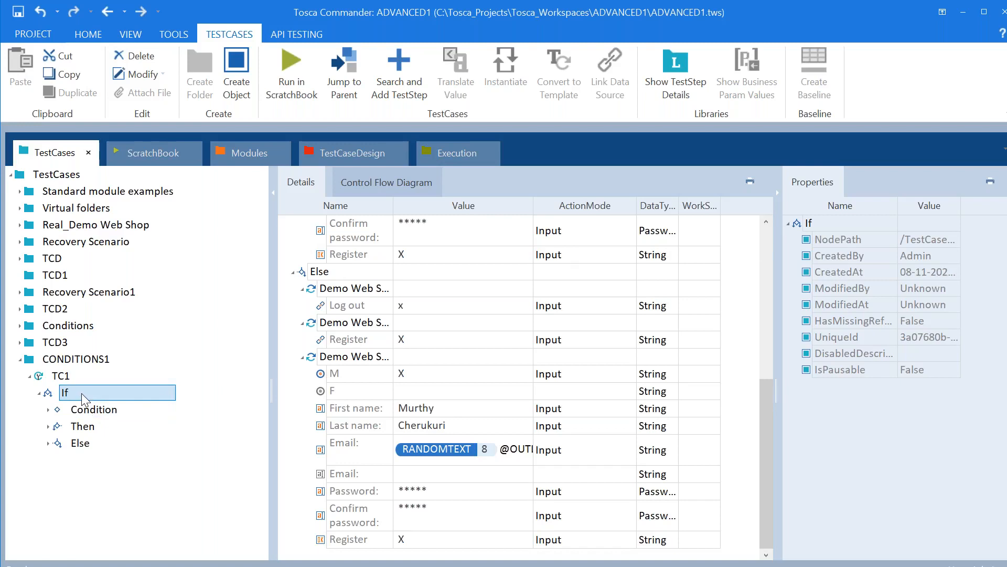
{"action": "right_click", "coordinate": [82, 399]}
Start a ScratchBook run of the If block and launch Chrome with the user's profile
{"action": "left_click", "coordinate": [108, 408]}
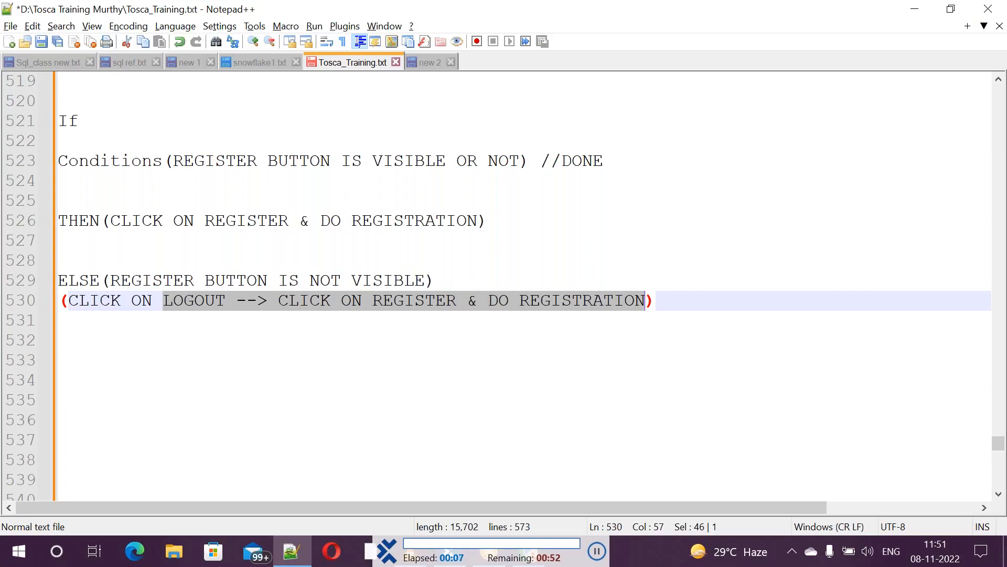
{"action": "left_click", "coordinate": [29, 561]}
{"action": "type", "text": "CH"}
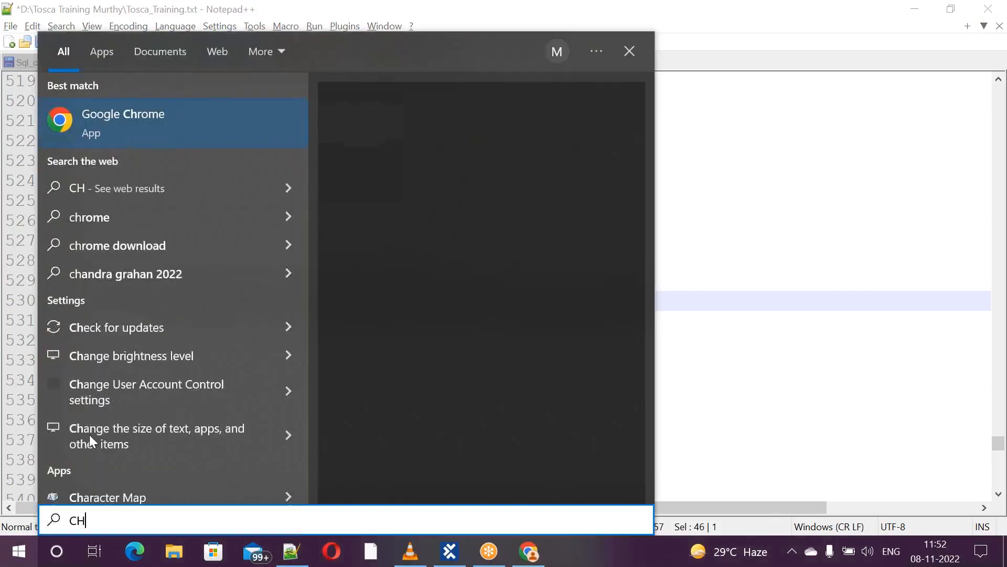
{"action": "left_click", "coordinate": [85, 109]}
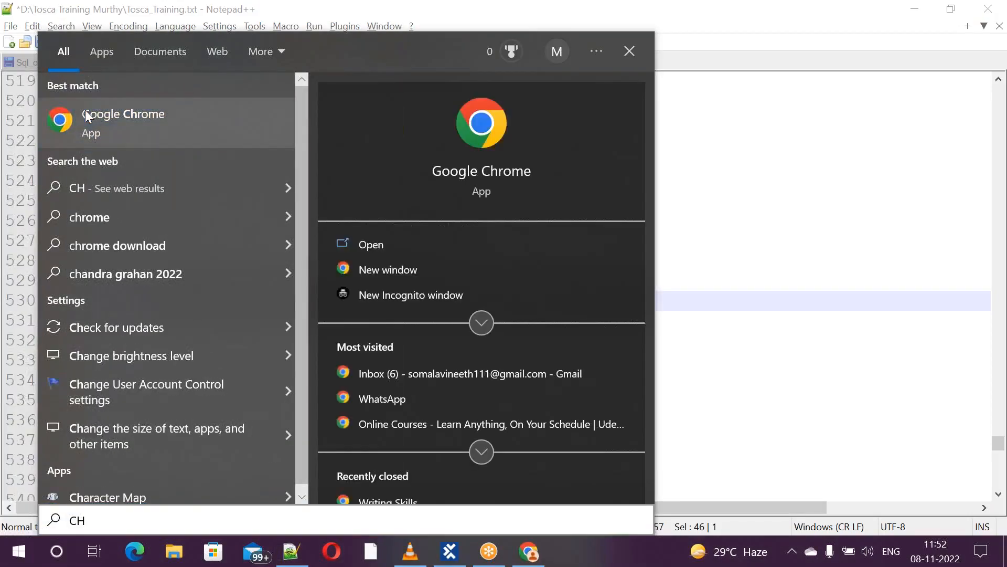
{"action": "left_click", "coordinate": [396, 310]}
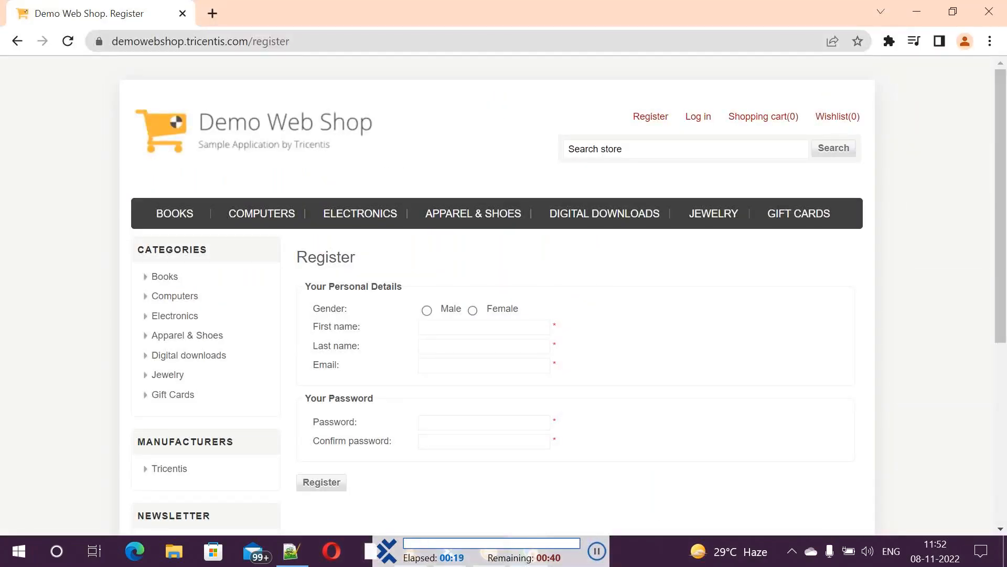
Sign in to Demo Web Shop with the saved email and the account password
{"action": "left_click", "coordinate": [698, 118]}
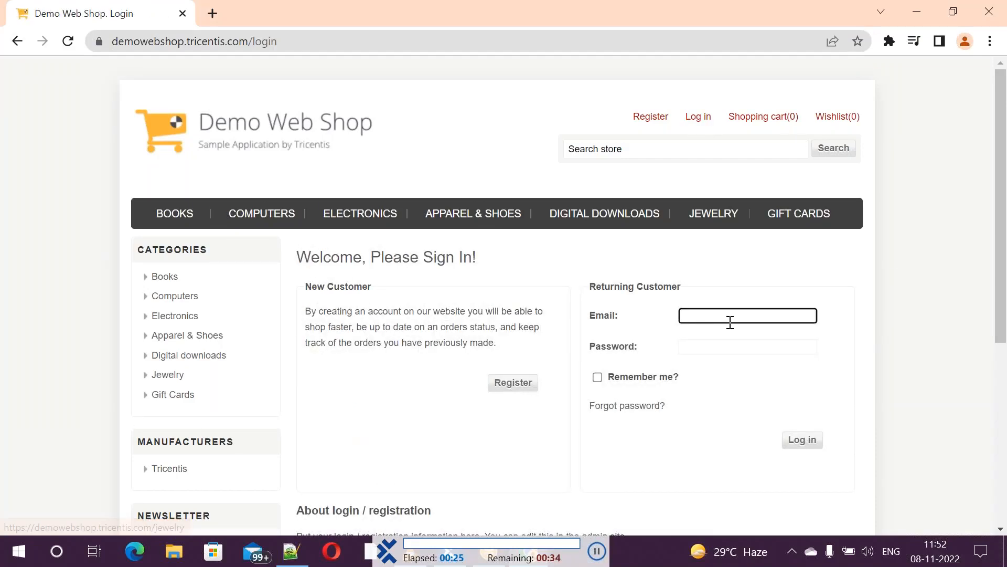
{"action": "type", "text": "MU"}
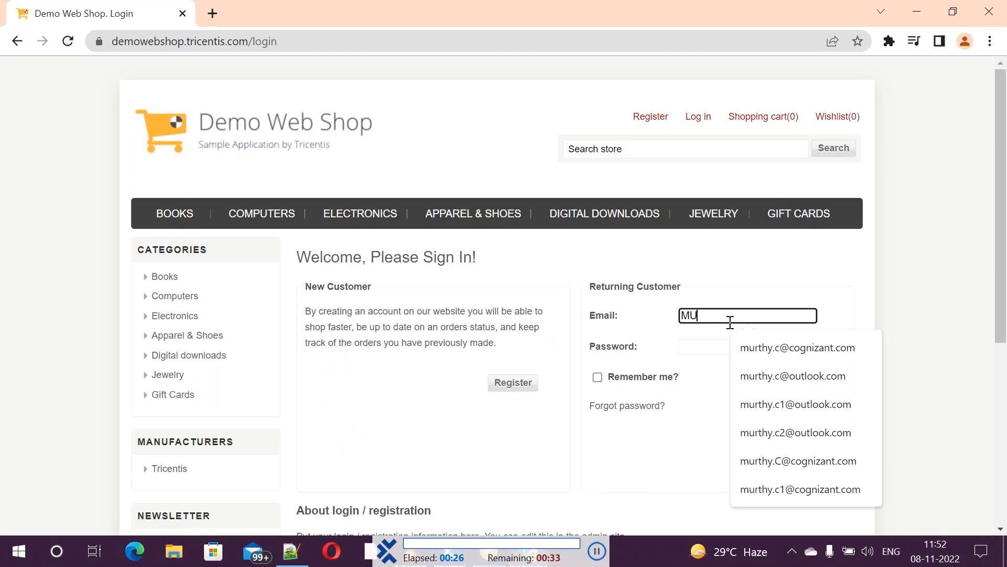
{"action": "left_click", "coordinate": [761, 344]}
{"action": "left_click", "coordinate": [701, 345]}
{"action": "type", "text": "123456"}
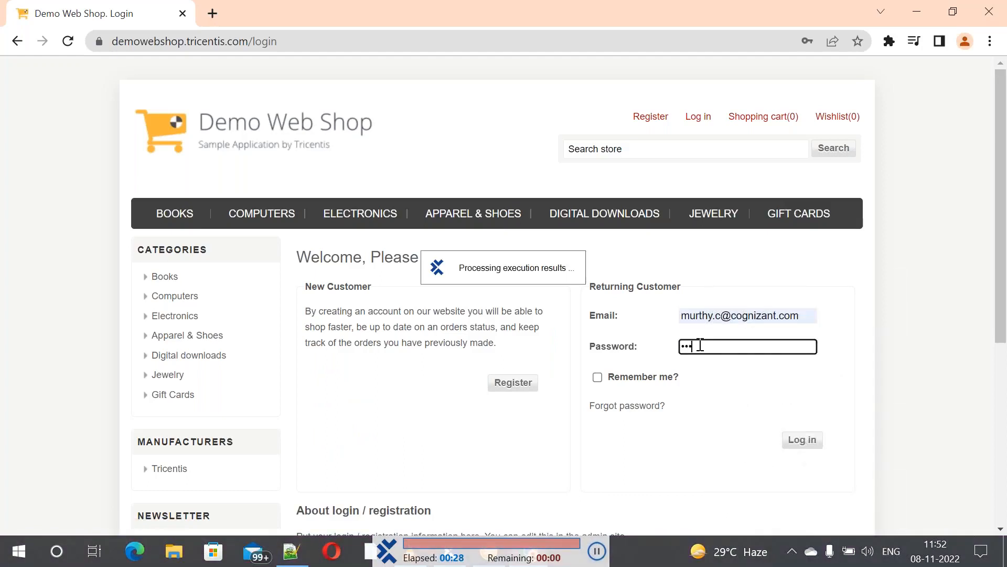
{"action": "left_click", "coordinate": [804, 440]}
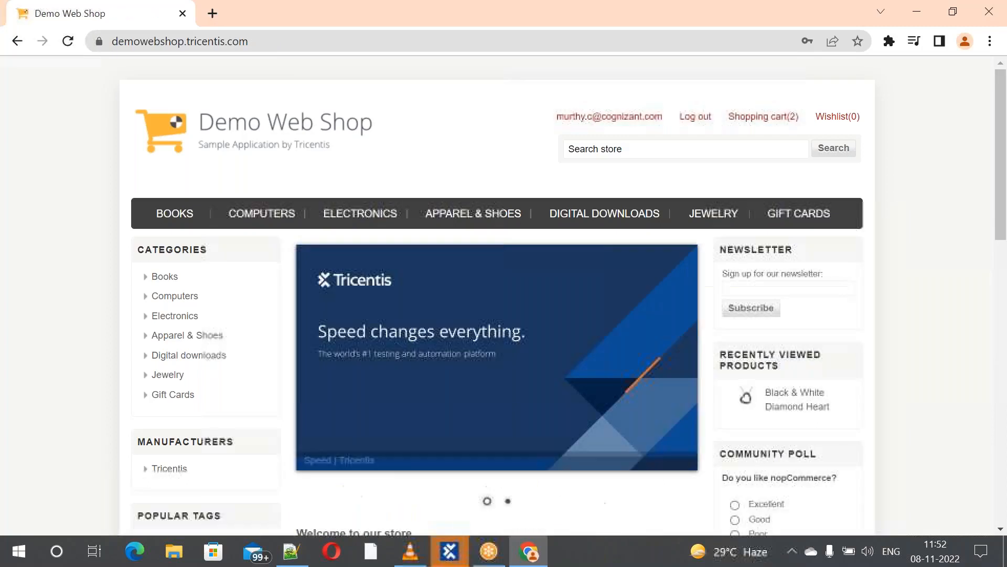
{"action": "key", "text": "alt+Tab"}
{"action": "key", "text": "alt+Tab"}
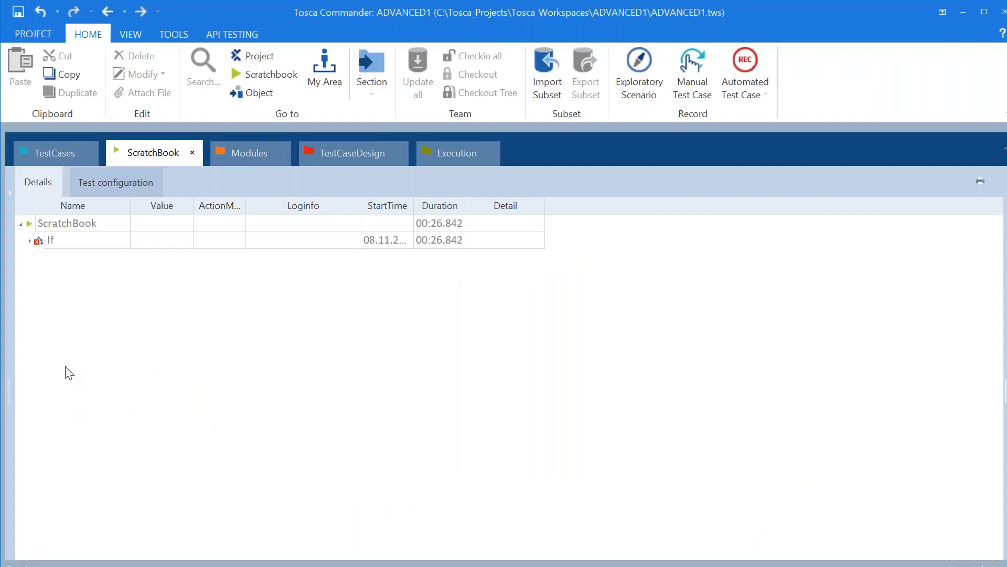
Run TC1's If block in ScratchBook again from the TestCases tree
{"action": "left_click", "coordinate": [54, 154]}
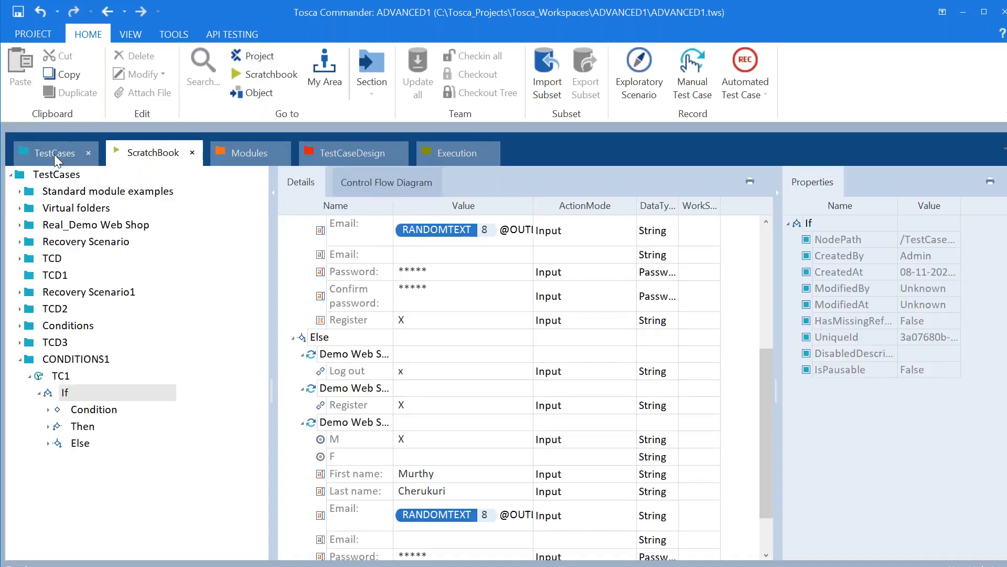
{"action": "right_click", "coordinate": [86, 388]}
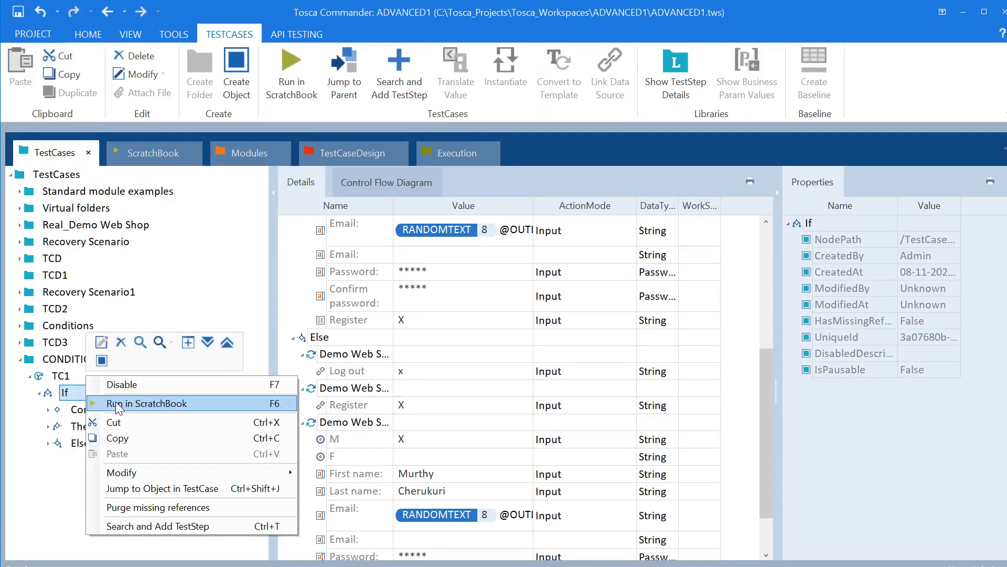
{"action": "left_click", "coordinate": [147, 403]}
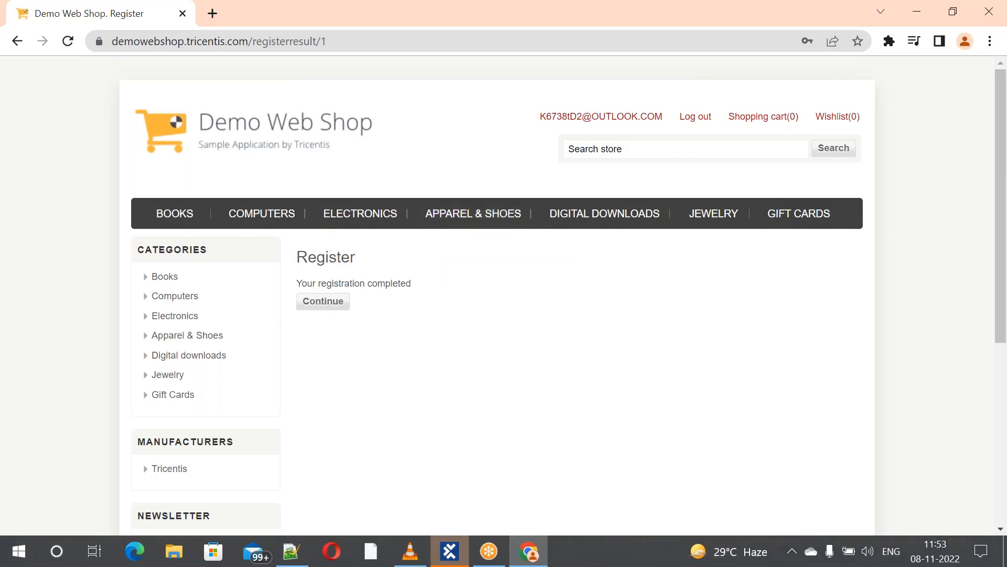
Return to Tosca and launch yet another ScratchBook run of the If block
{"action": "key", "text": "alt+Tab"}
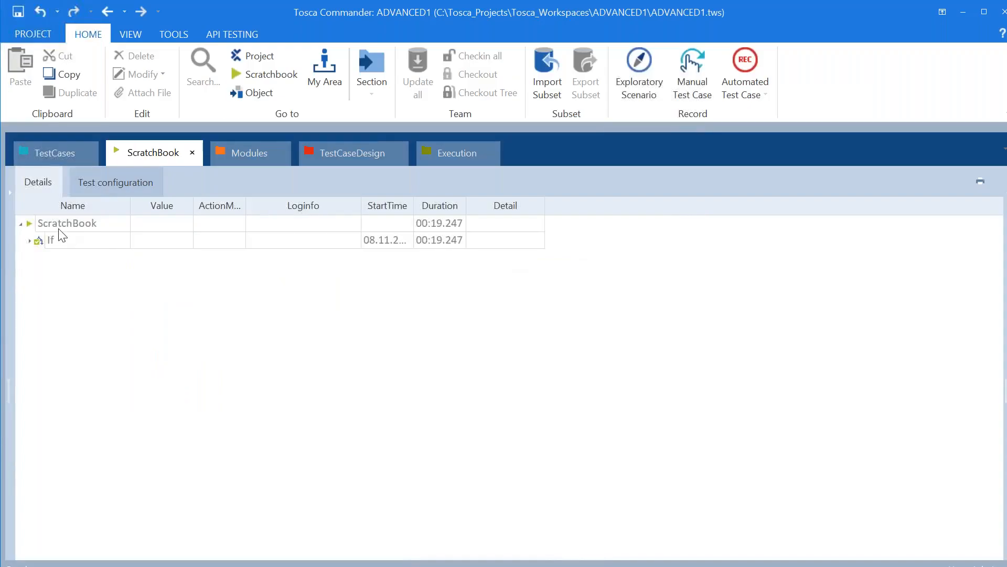
{"action": "left_click", "coordinate": [57, 153]}
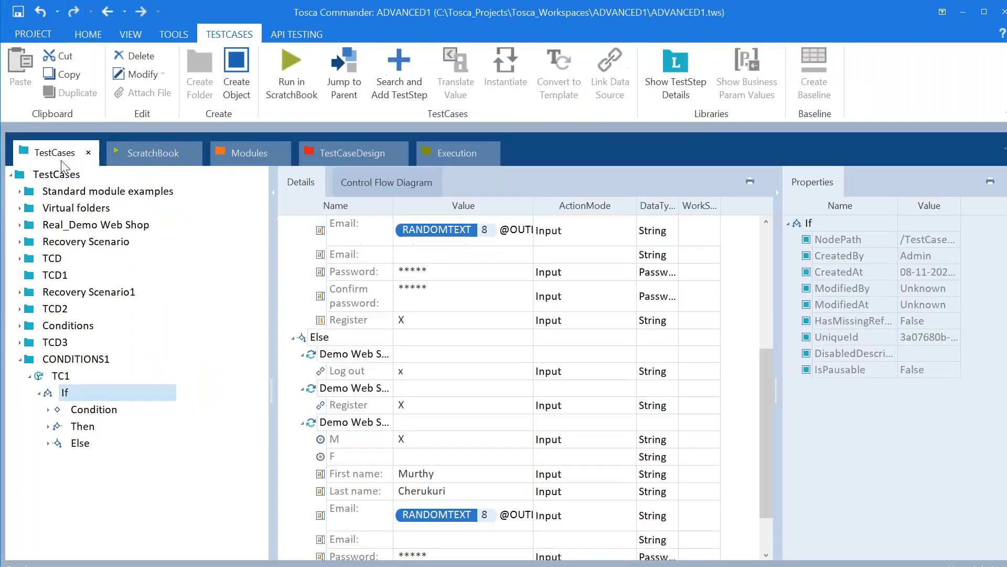
{"action": "right_click", "coordinate": [82, 404]}
{"action": "left_click", "coordinate": [141, 402]}
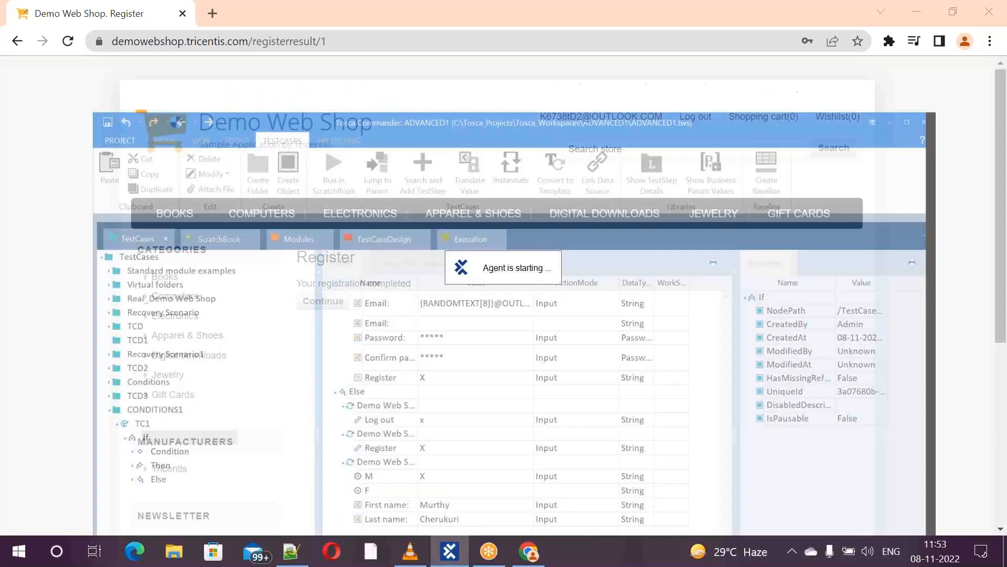